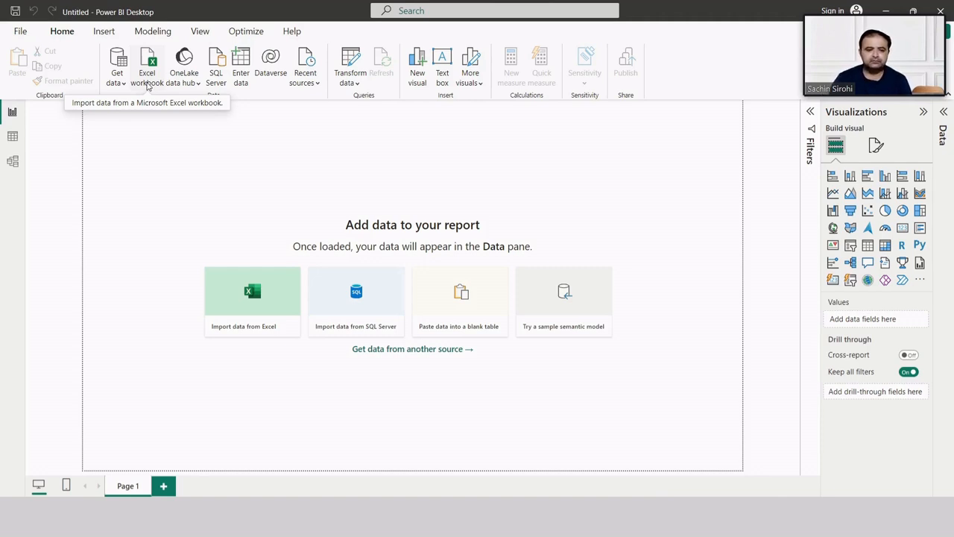
Step: Import the Population raw data 1980 - 1990 sheet from the Excel workbook Population raw data 1980 - 1990.xlsx and load it
{"action": "left_click", "coordinate": [148, 84]}
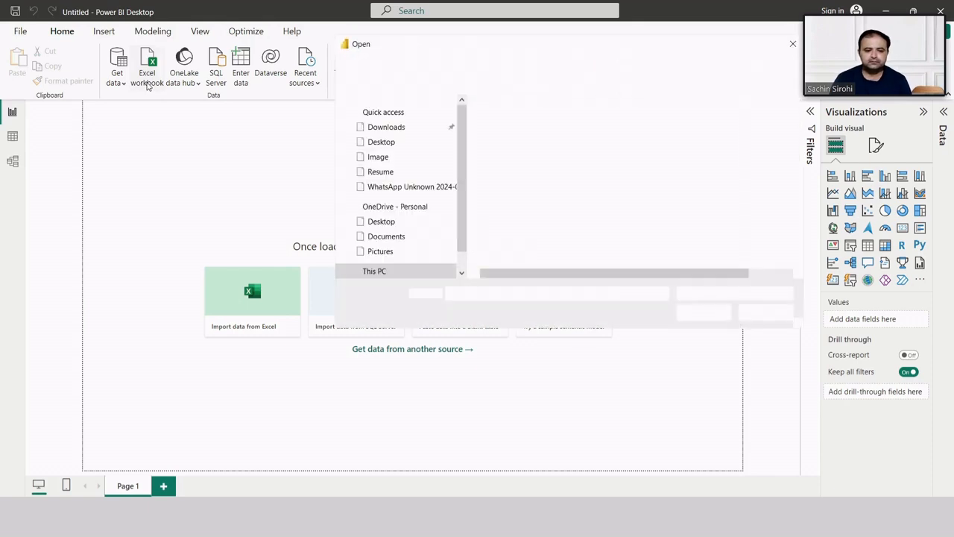
{"action": "left_click", "coordinate": [589, 149]}
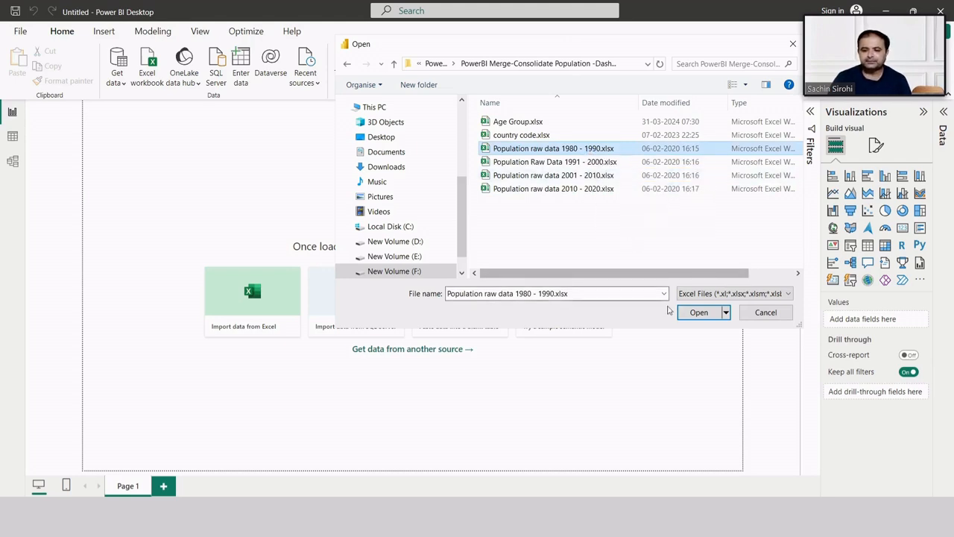
{"action": "left_click", "coordinate": [688, 315]}
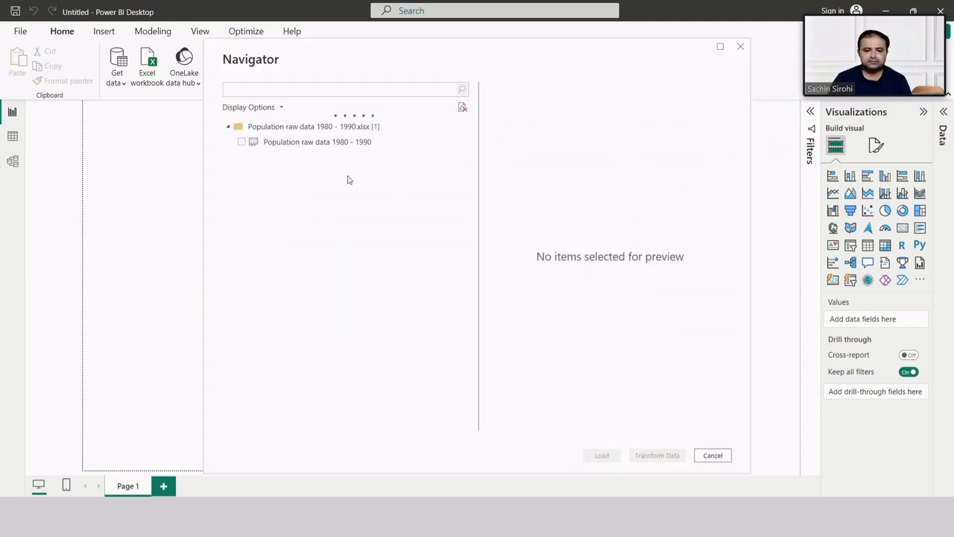
{"action": "left_click", "coordinate": [242, 148]}
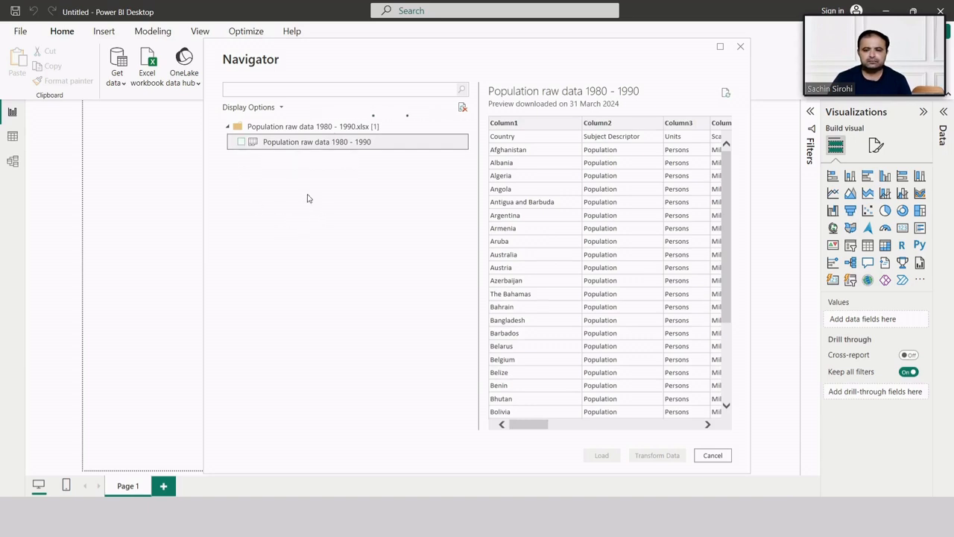
{"action": "left_click", "coordinate": [242, 142]}
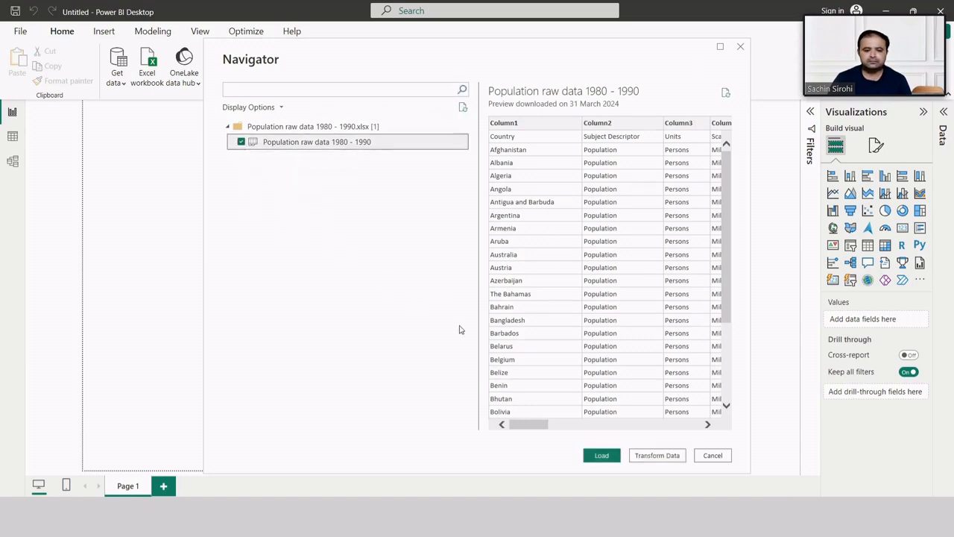
{"action": "left_click", "coordinate": [608, 458]}
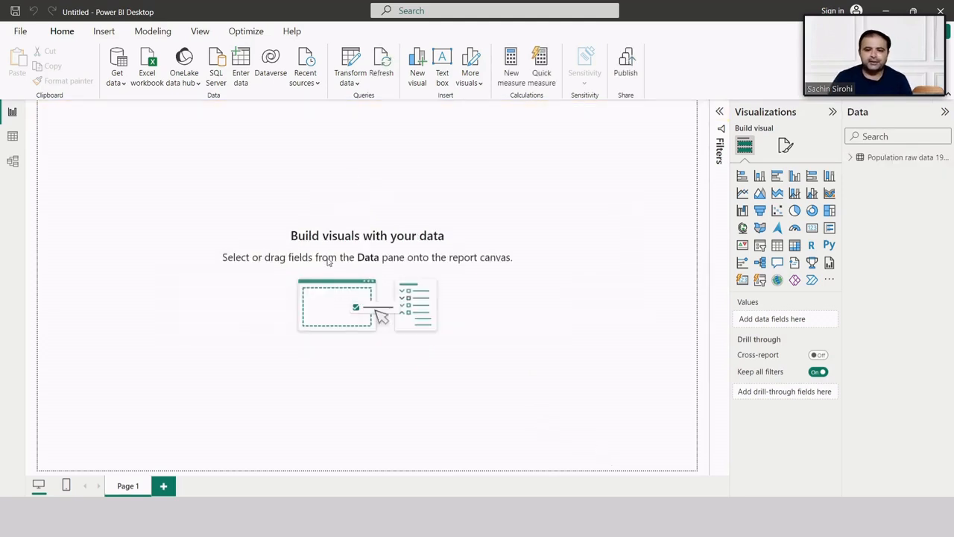
Step: Import the Excel workbook Population Raw Data 1991 - 2000.xlsx as another data source
{"action": "left_click", "coordinate": [150, 77]}
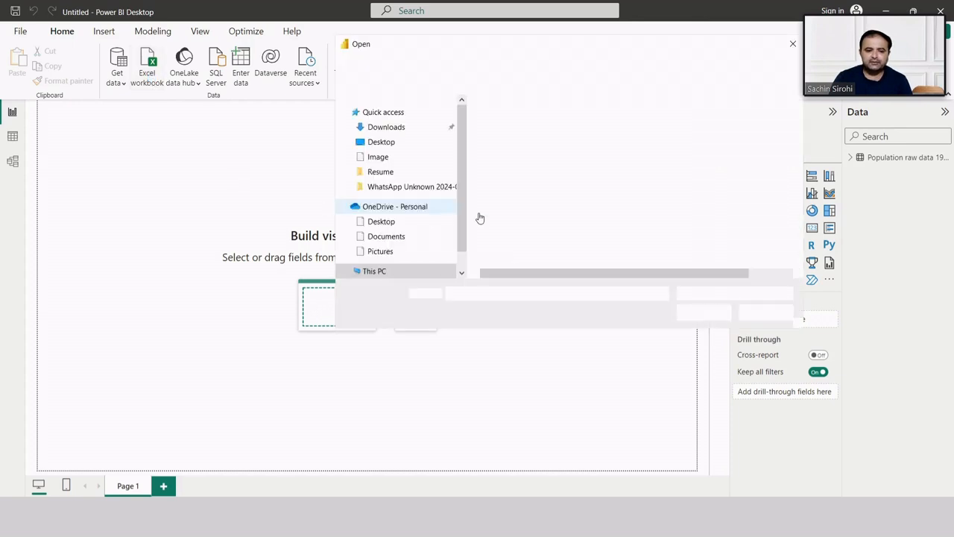
{"action": "left_click", "coordinate": [573, 164]}
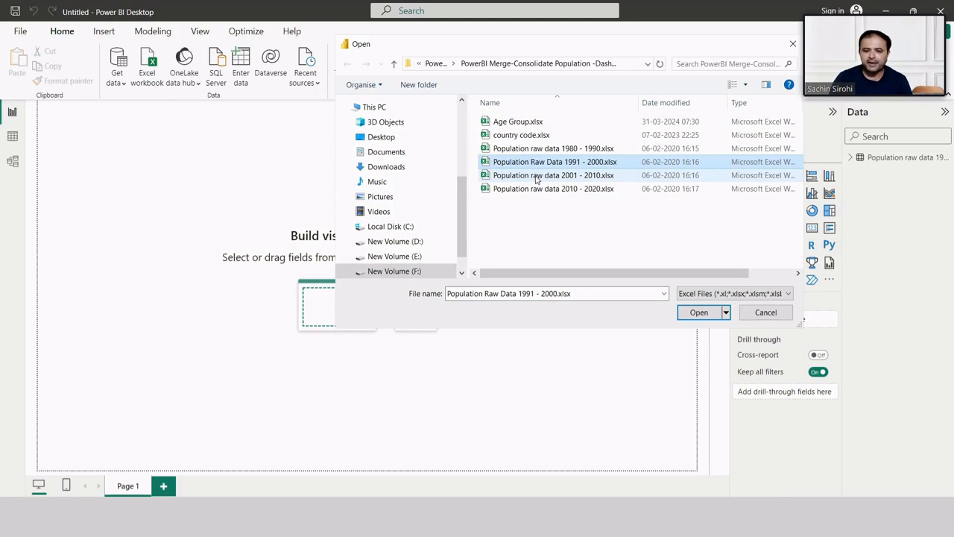
{"action": "left_click", "coordinate": [697, 314]}
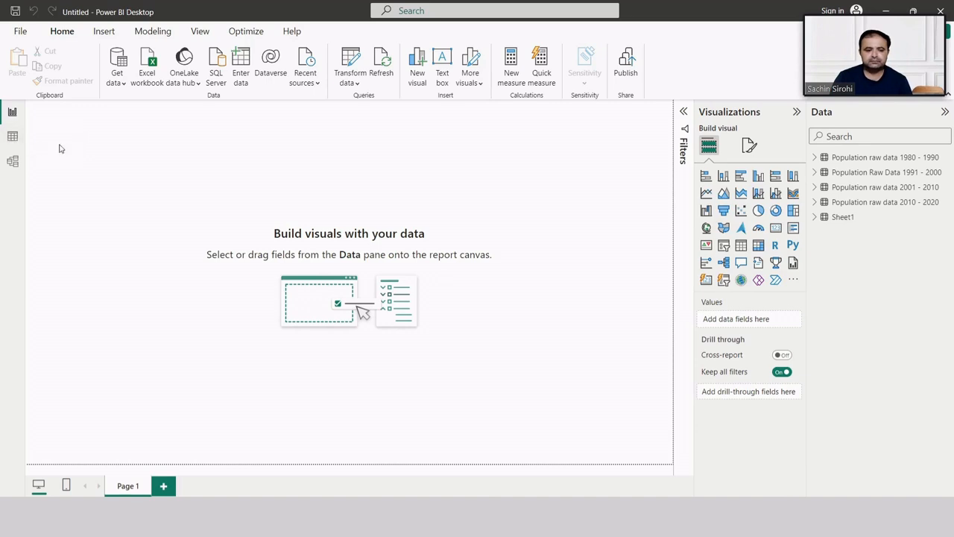
Step: Examine the rows and yearly columns of the four imported population tables in the table view
{"action": "left_click", "coordinate": [13, 138]}
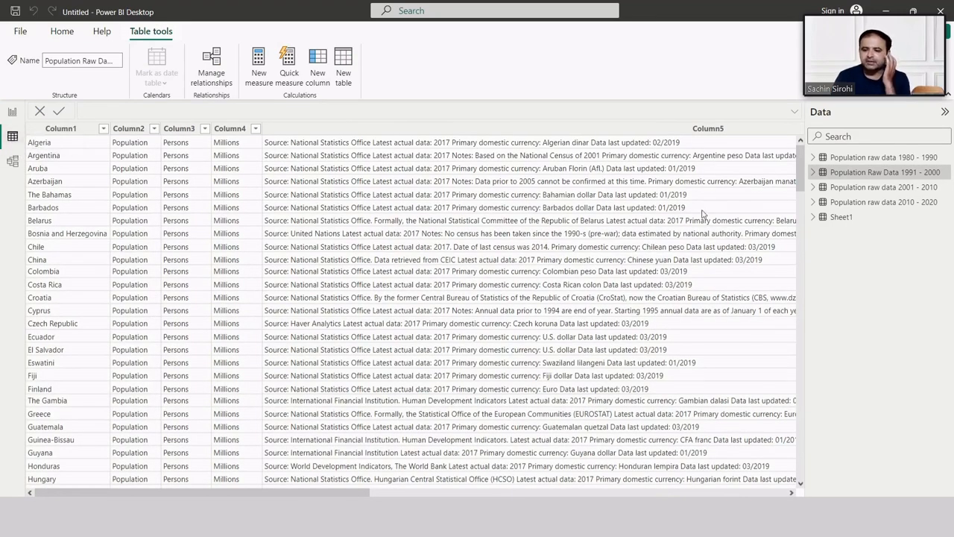
{"action": "left_click", "coordinate": [847, 159]}
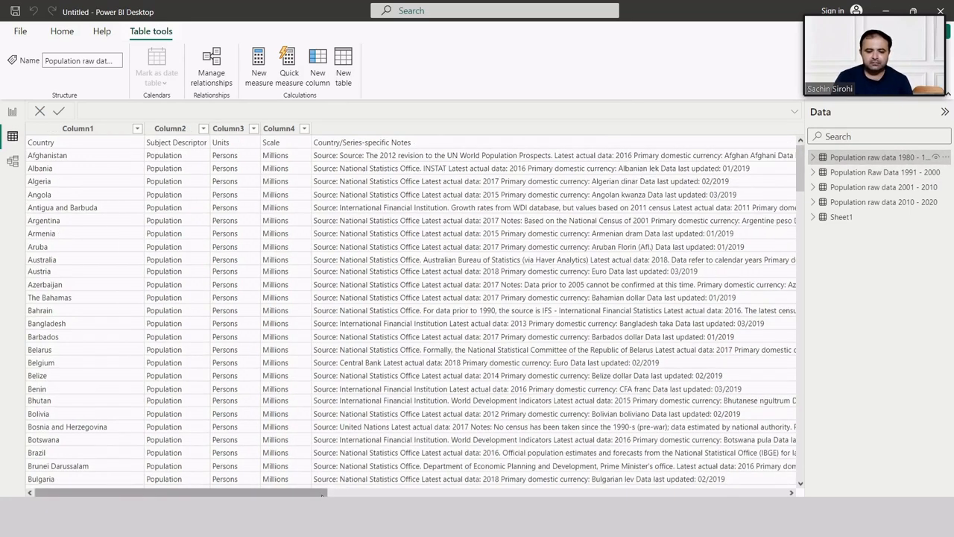
{"action": "left_click_drag", "start_coordinate": [322, 493], "coordinate": [798, 493]}
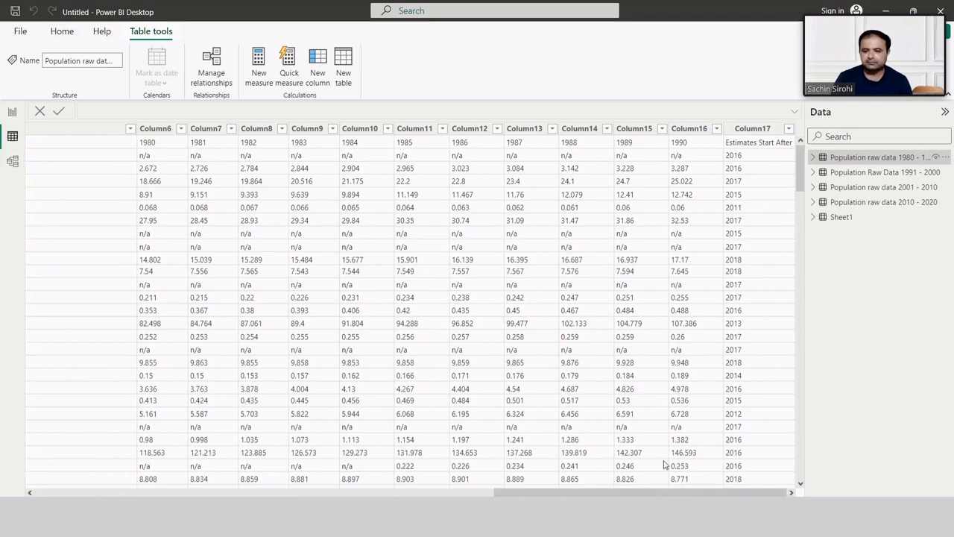
{"action": "left_click", "coordinate": [860, 174]}
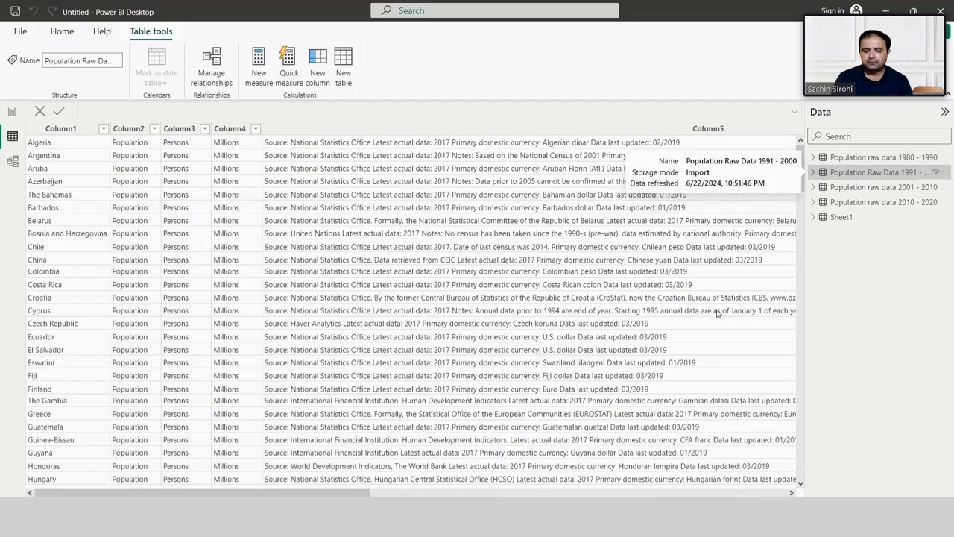
{"action": "left_click_drag", "start_coordinate": [348, 492], "coordinate": [716, 463]}
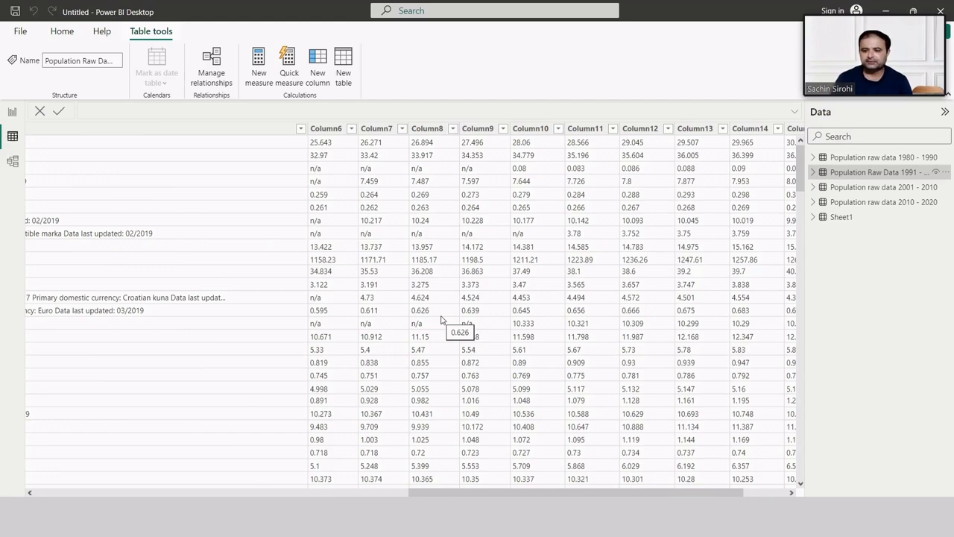
{"action": "left_click", "coordinate": [835, 195]}
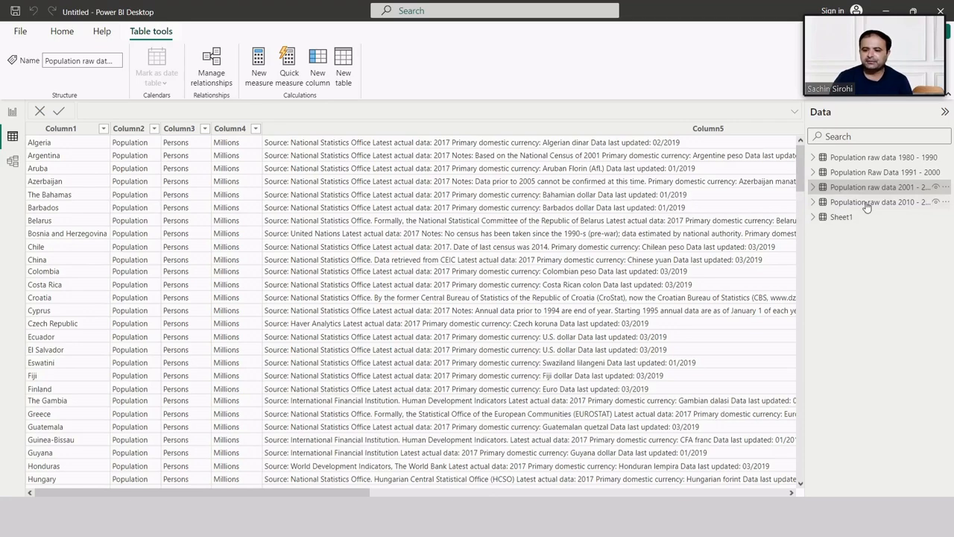
{"action": "mouse_move", "coordinate": [867, 207]}
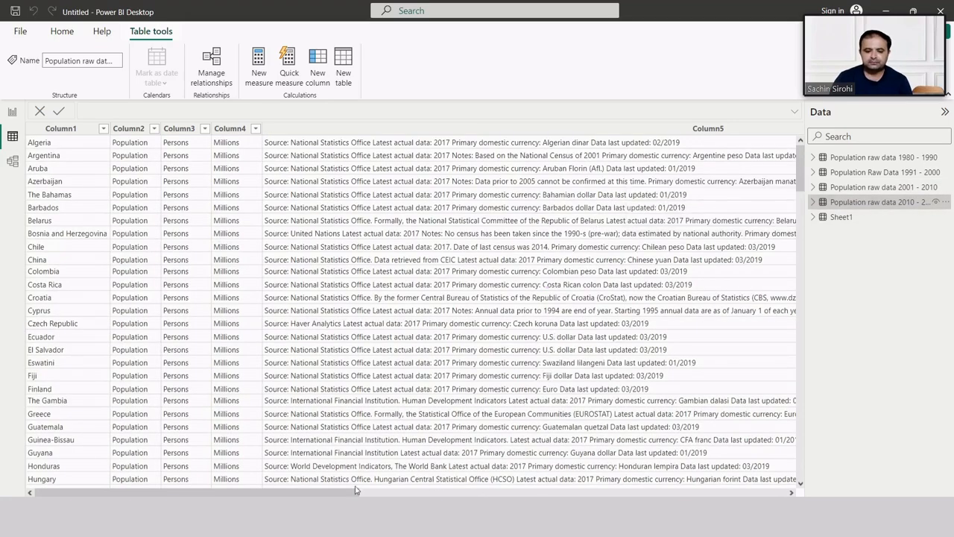
{"action": "left_click_drag", "start_coordinate": [356, 490], "coordinate": [748, 492]}
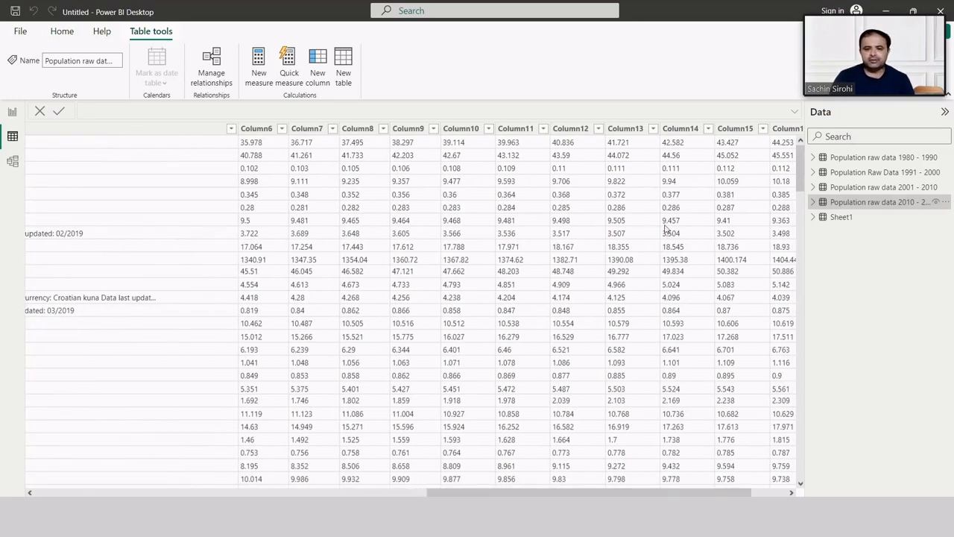
Step: Rename the Sheet1 table to CountryCode
{"action": "left_click", "coordinate": [834, 224]}
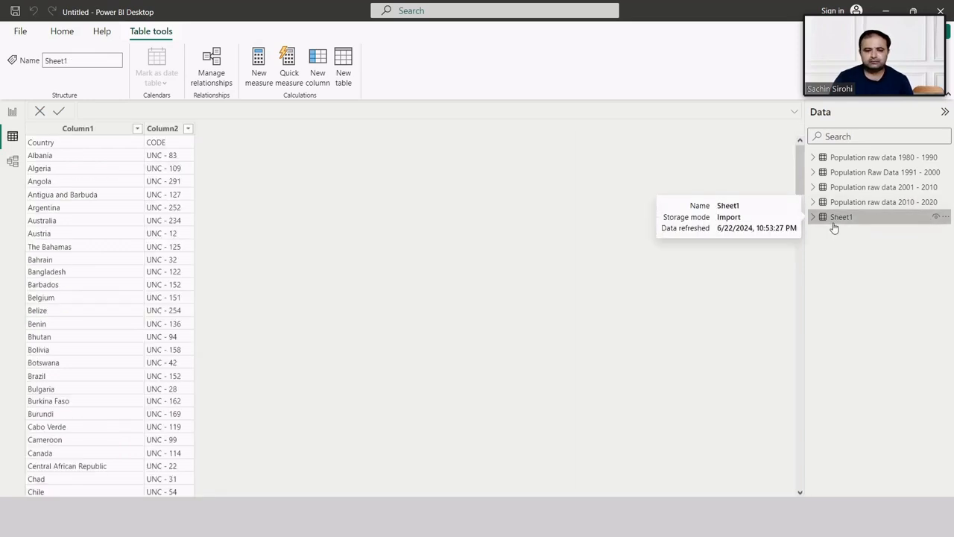
{"action": "left_click", "coordinate": [946, 216]}
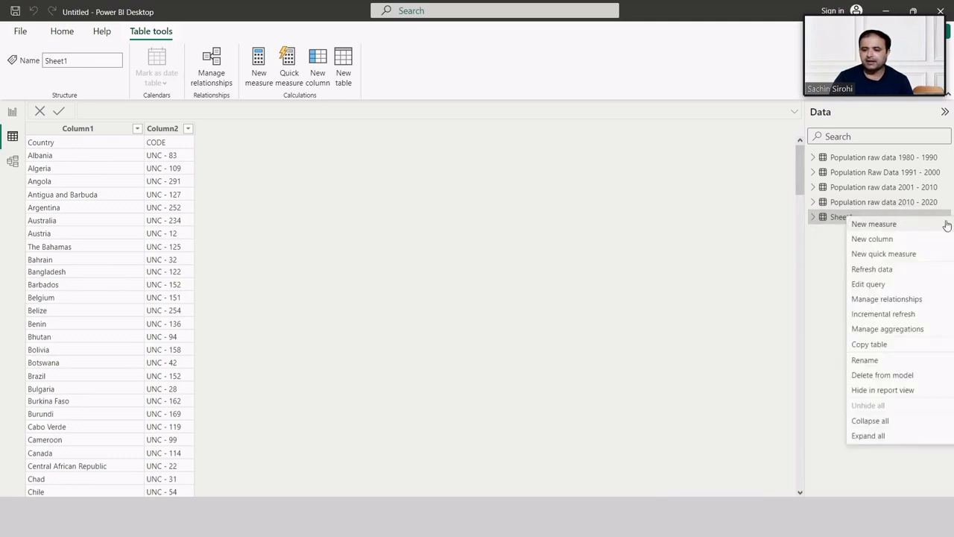
{"action": "left_click", "coordinate": [880, 361]}
{"action": "type", "text": "Co"}
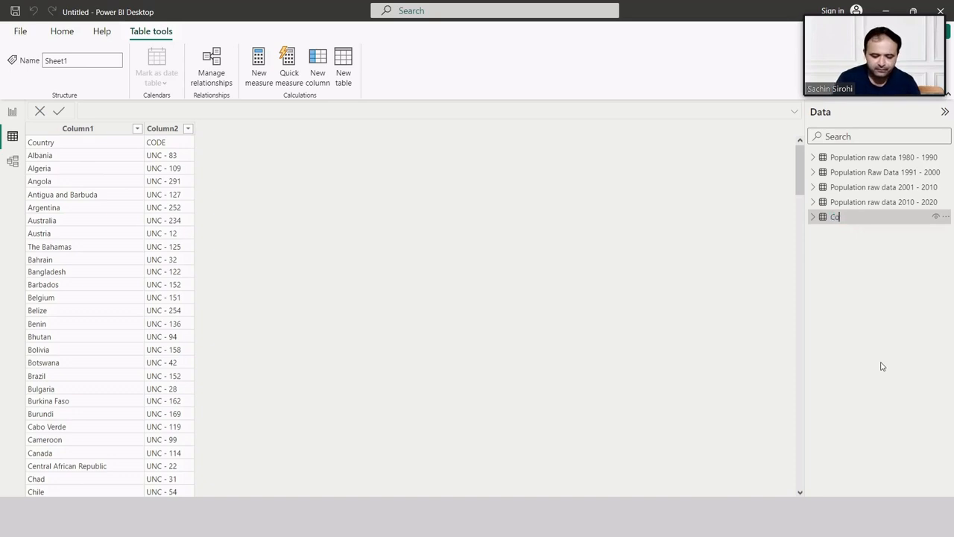
{"action": "type", "text": "untryCode"}
{"action": "key", "text": "Return"}
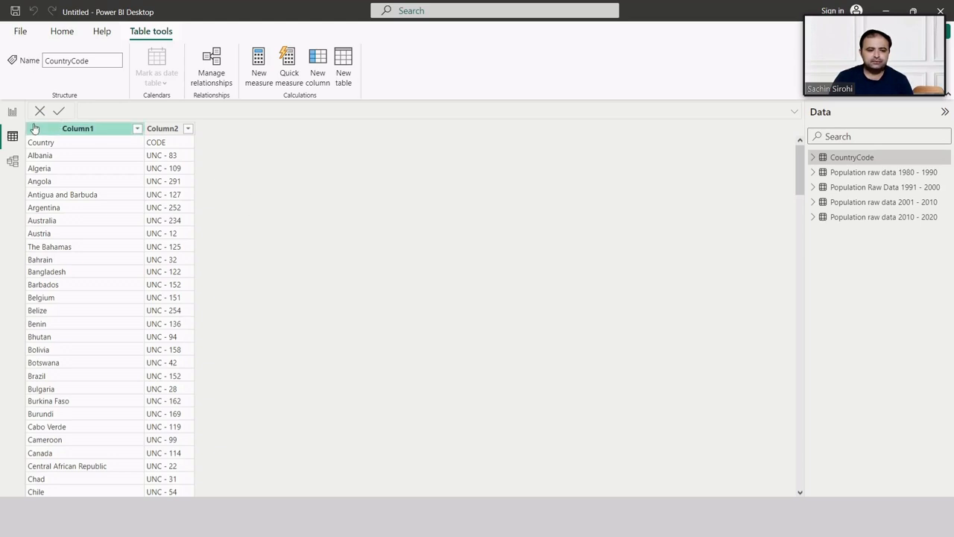
Step: Open the Power Query Editor and use the first row as headers in the Population raw data 1980 - 1990 query
{"action": "left_click", "coordinate": [57, 34]}
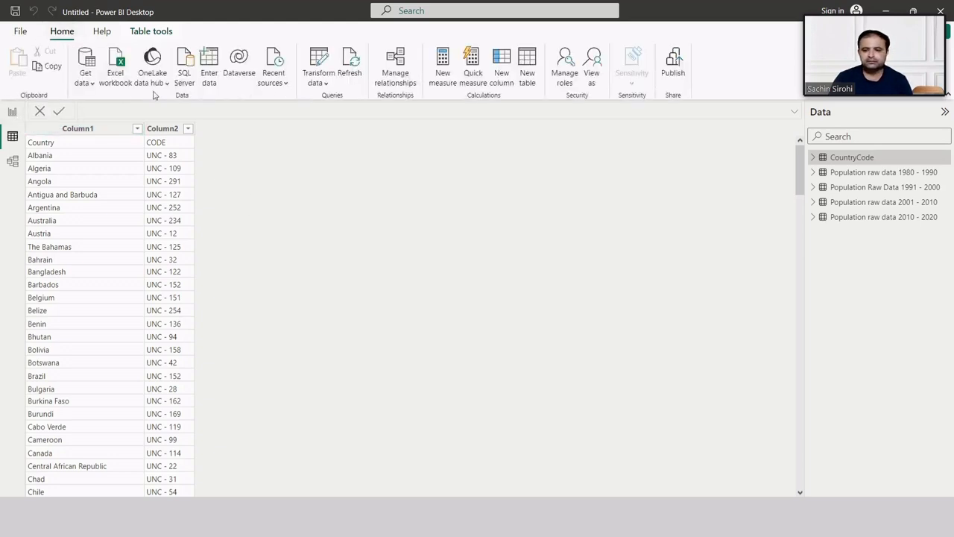
{"action": "left_click", "coordinate": [326, 84]}
{"action": "left_click", "coordinate": [336, 105]}
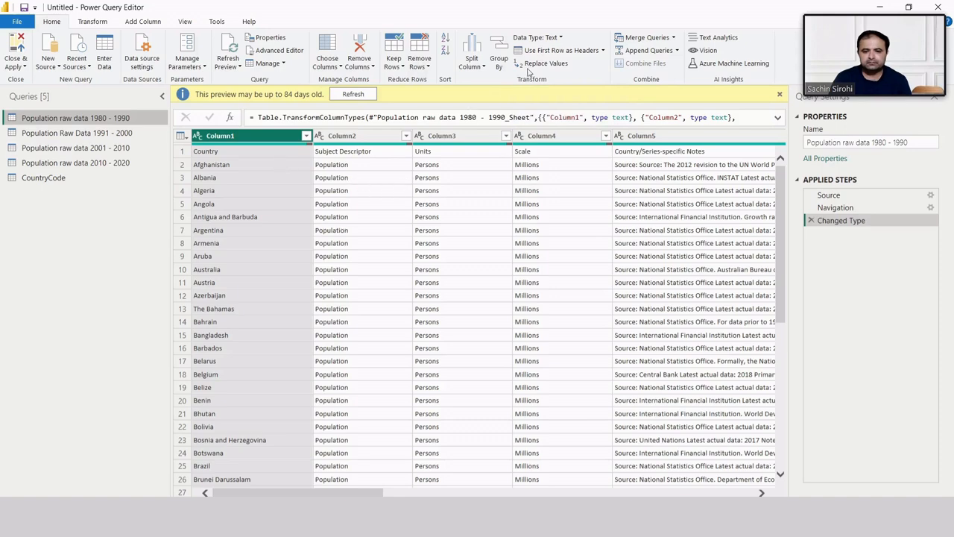
{"action": "left_click", "coordinate": [555, 50]}
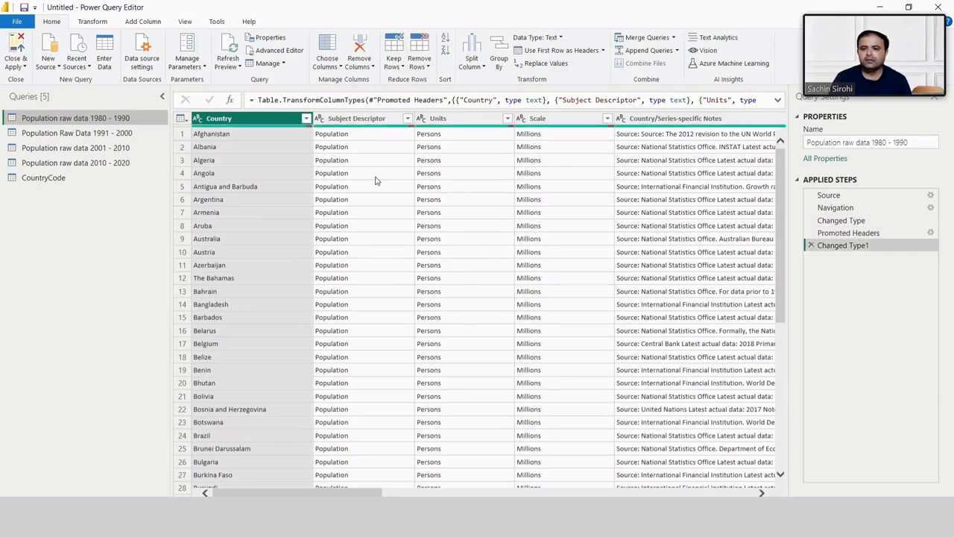
Step: Use the first row as headers in the 1991 - 2000, 2001 - 2010 and 2010 - 2020 population queries and in the CountryCode query
{"action": "left_click", "coordinate": [95, 134]}
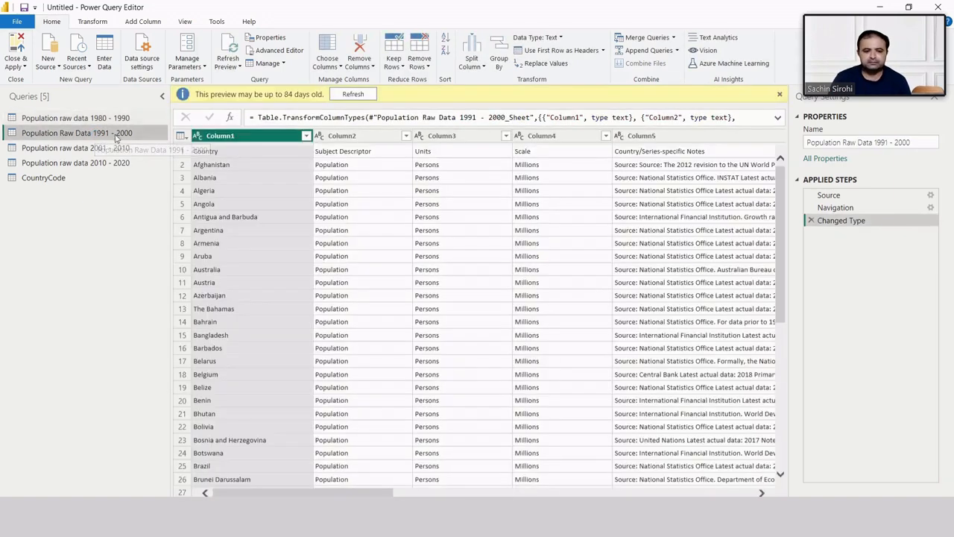
{"action": "left_click", "coordinate": [524, 52]}
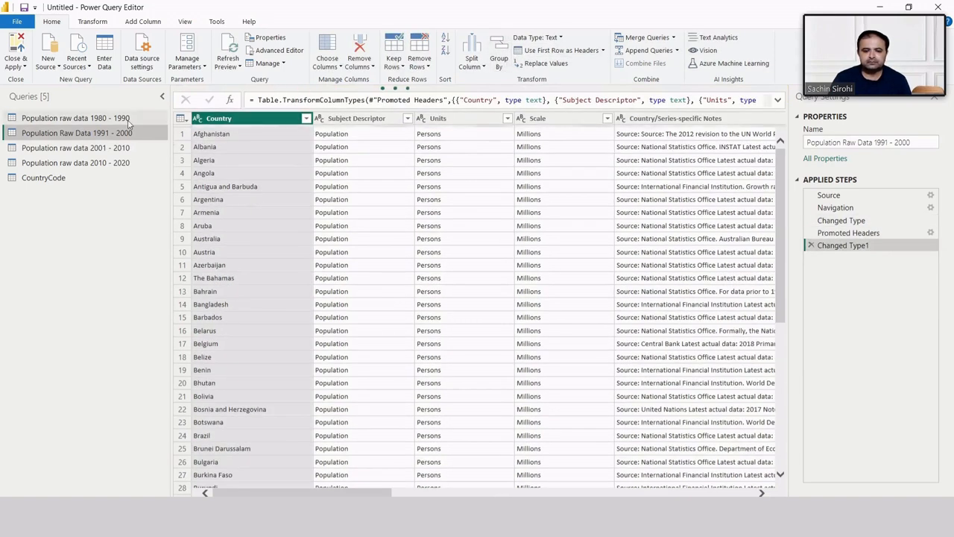
{"action": "left_click", "coordinate": [104, 149]}
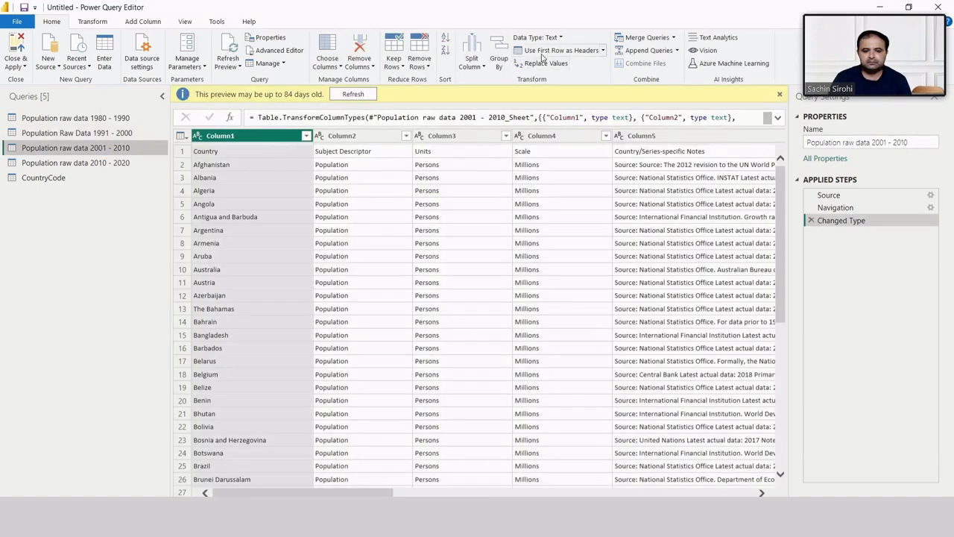
{"action": "left_click", "coordinate": [542, 54]}
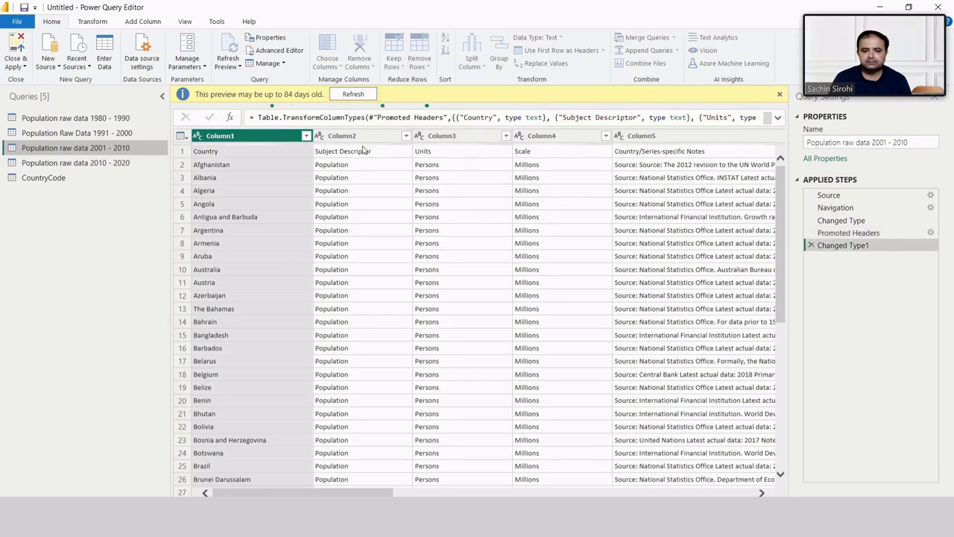
{"action": "left_click", "coordinate": [102, 164]}
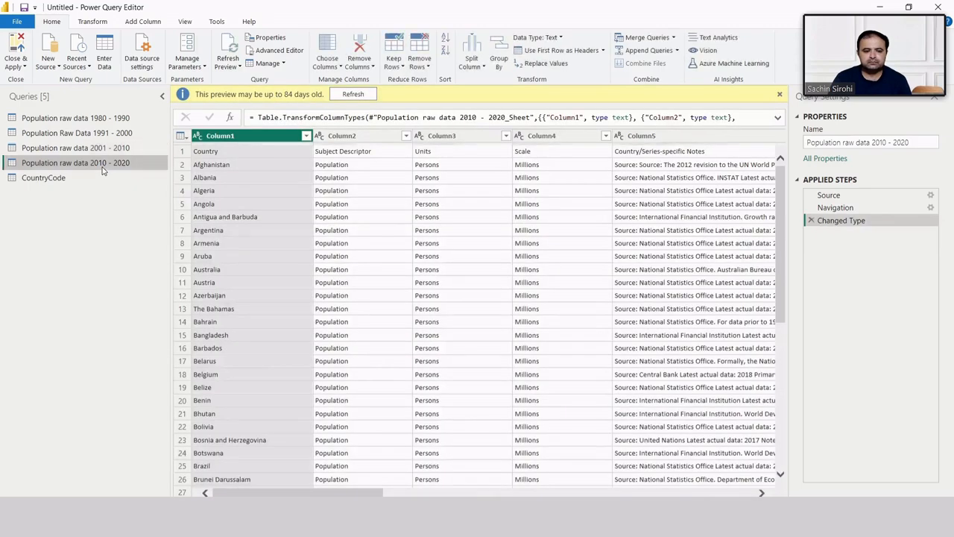
{"action": "left_click", "coordinate": [531, 53]}
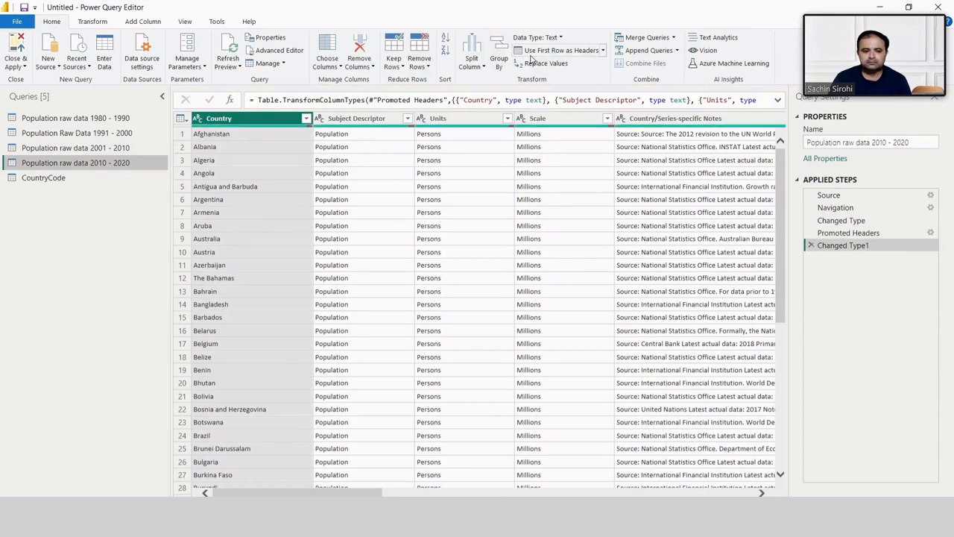
{"action": "left_click", "coordinate": [33, 179]}
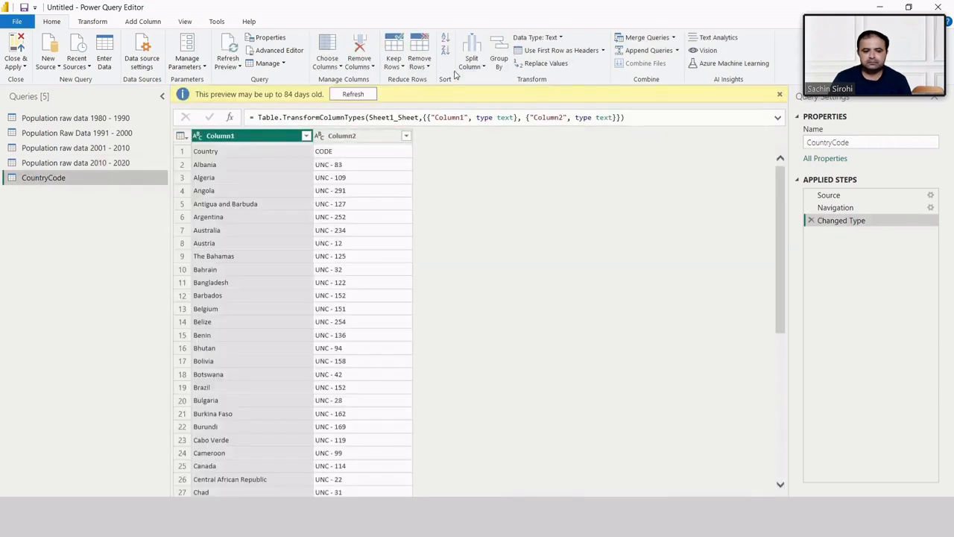
{"action": "left_click", "coordinate": [526, 53]}
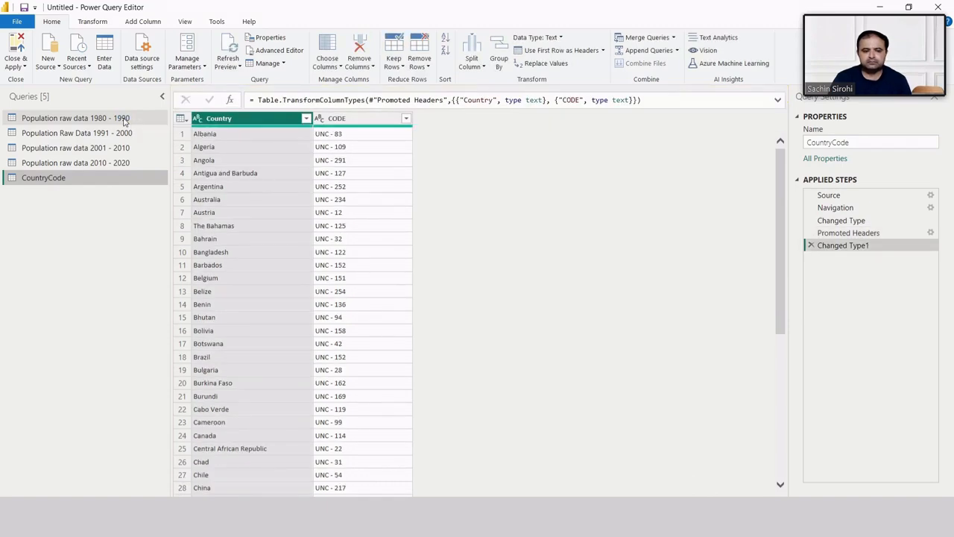
Step: Examine the year columns of the Population raw data 1980 - 1990 query
{"action": "left_click", "coordinate": [125, 119]}
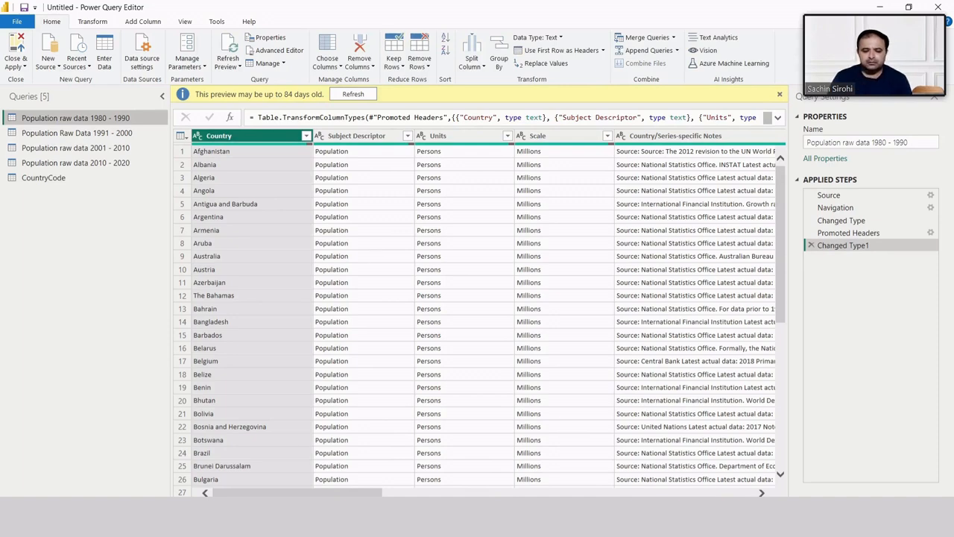
{"action": "left_click_drag", "start_coordinate": [281, 495], "coordinate": [408, 487]}
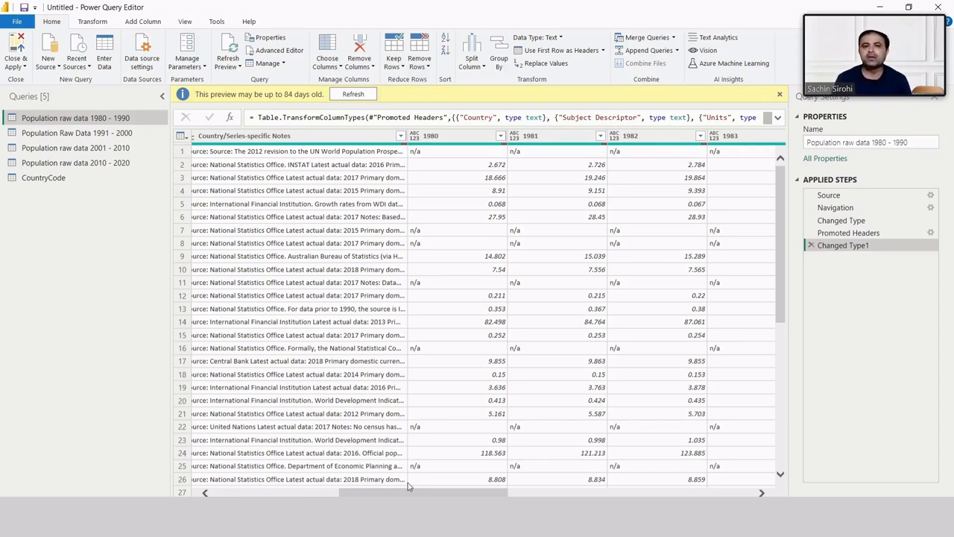
{"action": "scroll", "coordinate": [408, 482], "scroll_direction": "right", "scroll_amount": 1}
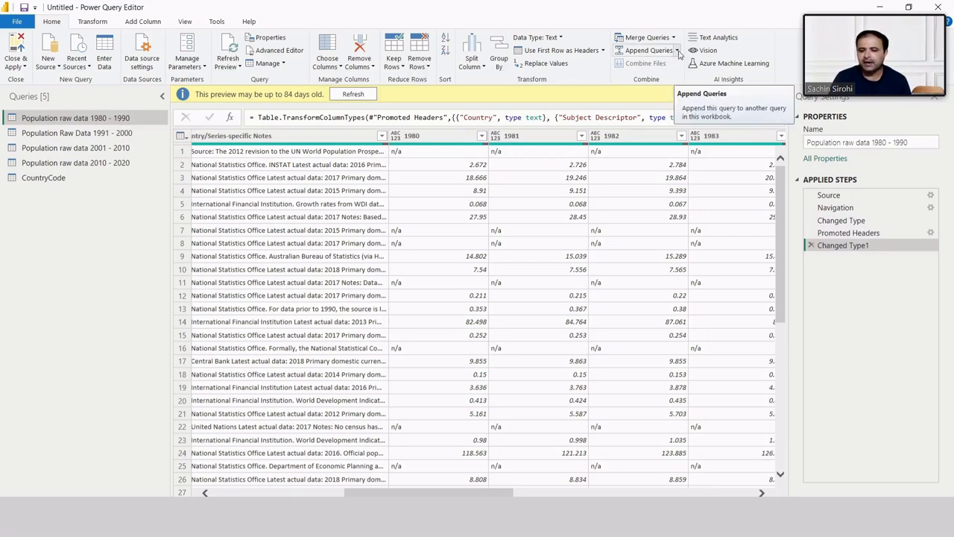
Step: Append the 1980 - 1990, 1991 - 2000, 2001 - 2010 and 2010 - 2020 population queries into a new query
{"action": "left_click", "coordinate": [678, 51]}
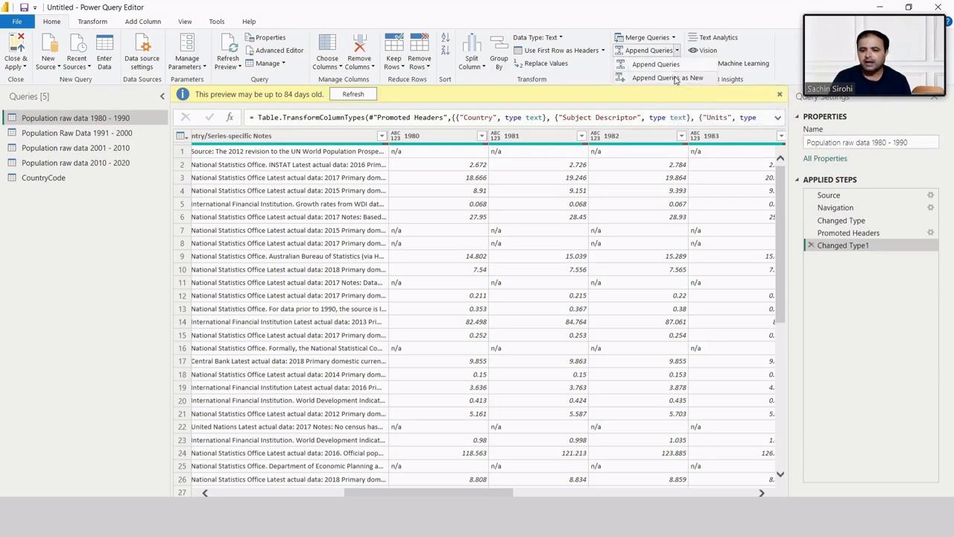
{"action": "left_click", "coordinate": [675, 79]}
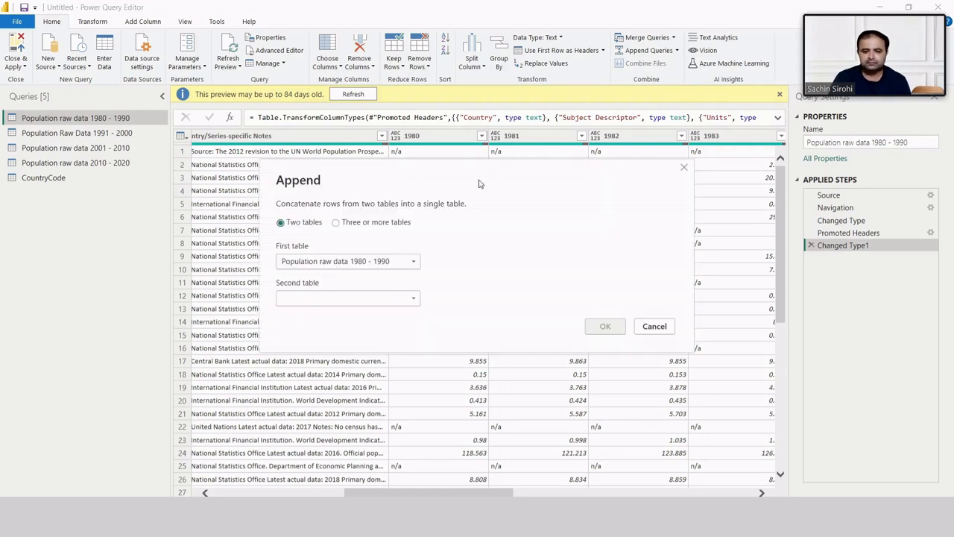
{"action": "left_click", "coordinate": [384, 222]}
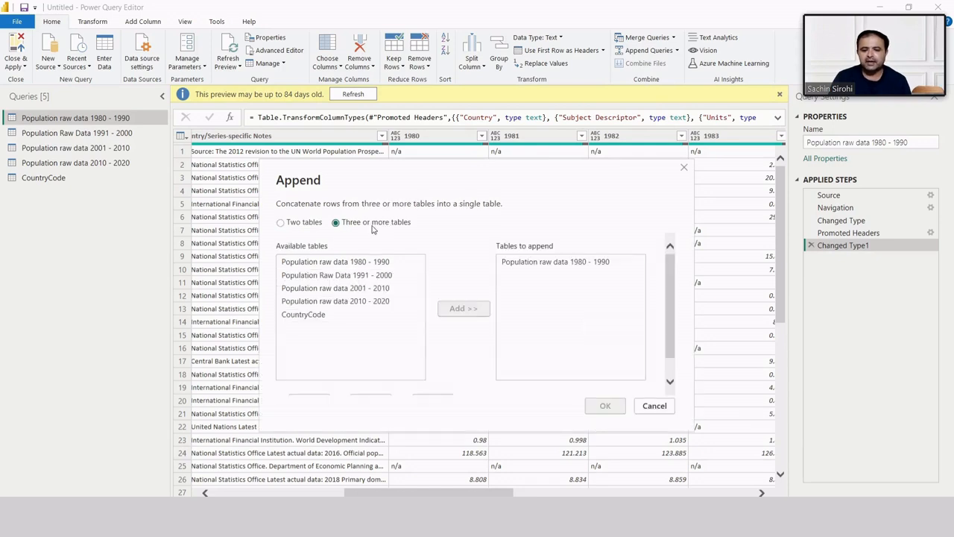
{"action": "left_click", "coordinate": [384, 275]}
{"action": "left_click", "coordinate": [453, 310]}
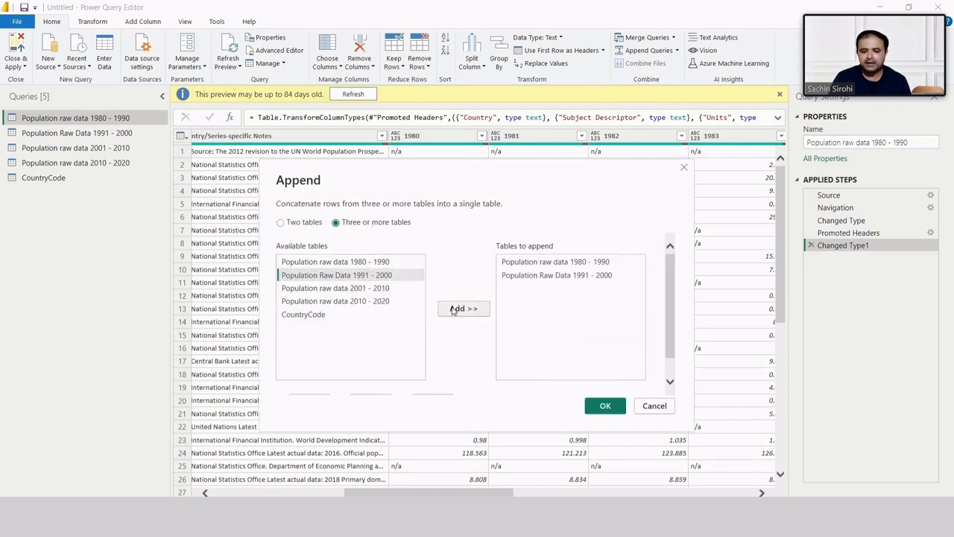
{"action": "left_click", "coordinate": [407, 289]}
{"action": "left_click", "coordinate": [450, 313]}
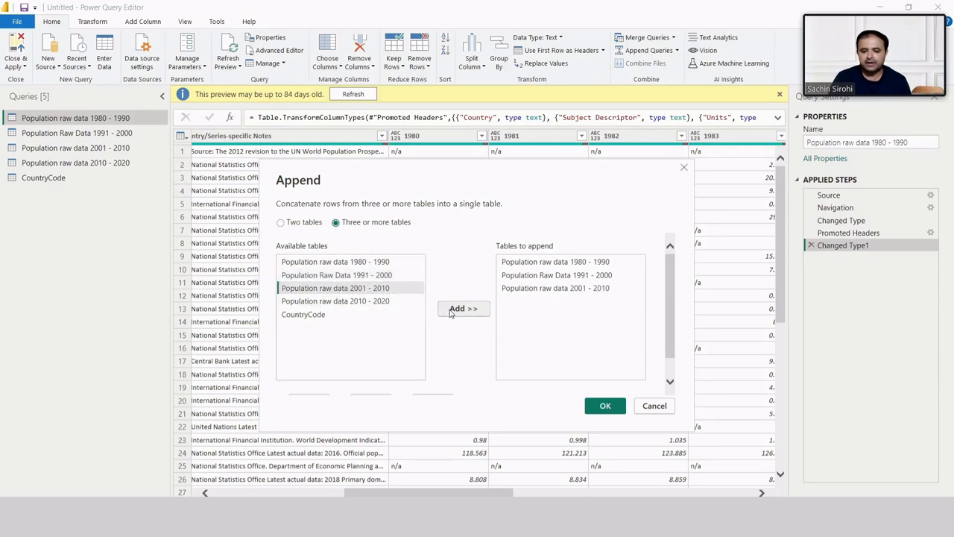
{"action": "left_click", "coordinate": [382, 302]}
{"action": "left_click", "coordinate": [471, 311]}
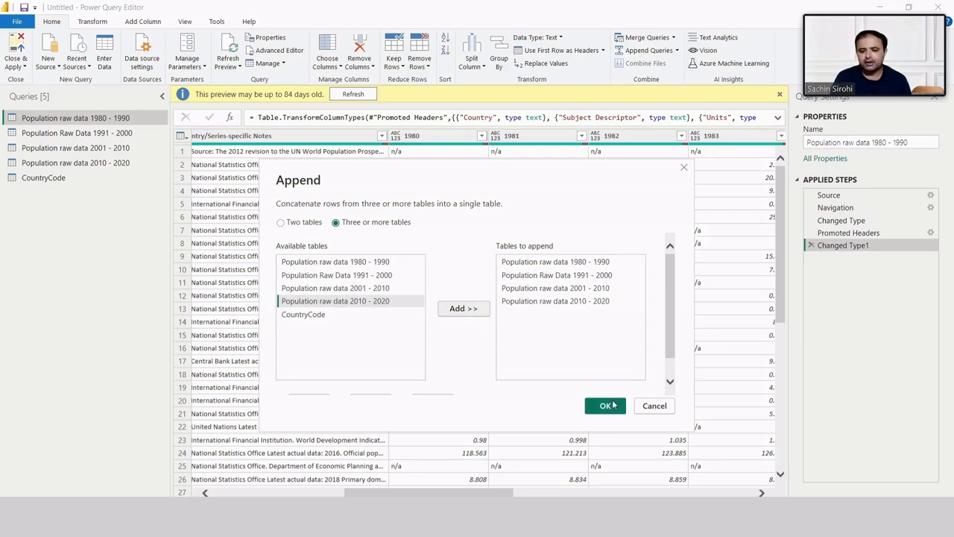
{"action": "left_click", "coordinate": [609, 405]}
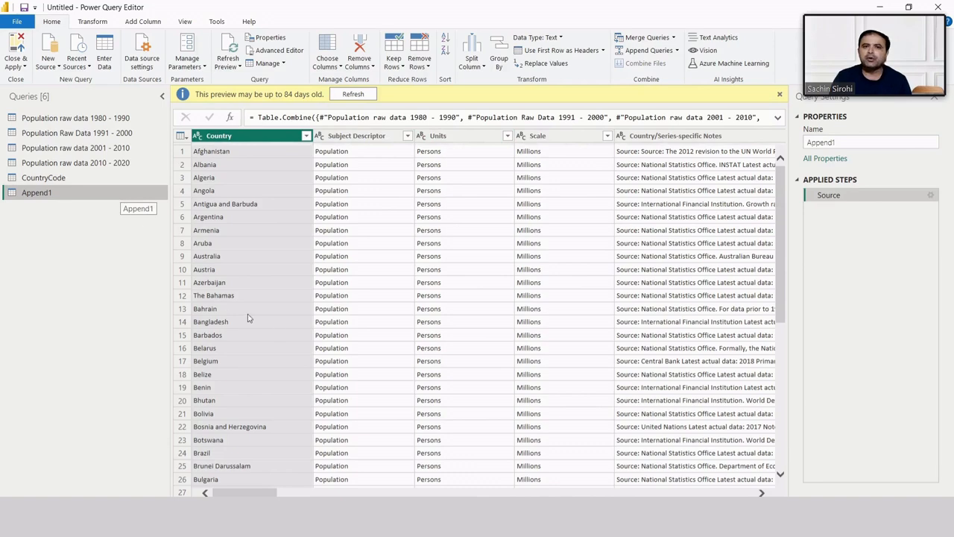
Step: Examine the year columns up to 2020 and their rows in the appended query
{"action": "left_click_drag", "start_coordinate": [257, 493], "coordinate": [741, 494]}
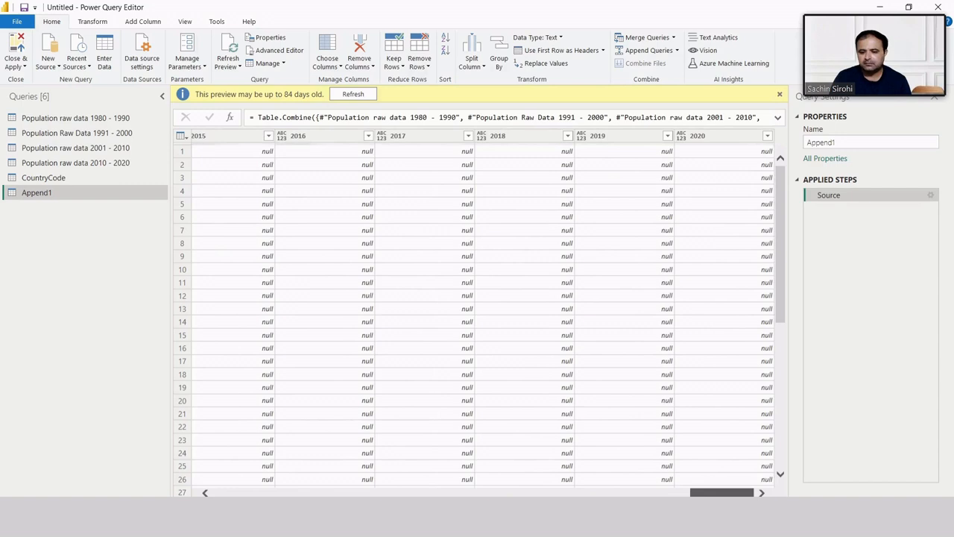
{"action": "left_click_drag", "start_coordinate": [740, 493], "coordinate": [678, 495]}
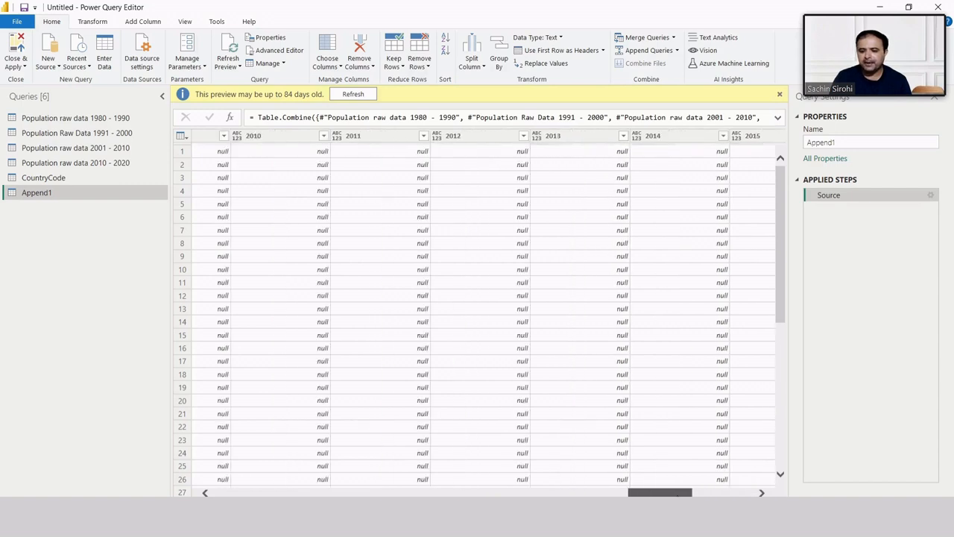
{"action": "scroll", "coordinate": [555, 383], "scroll_direction": "down", "scroll_amount": 15}
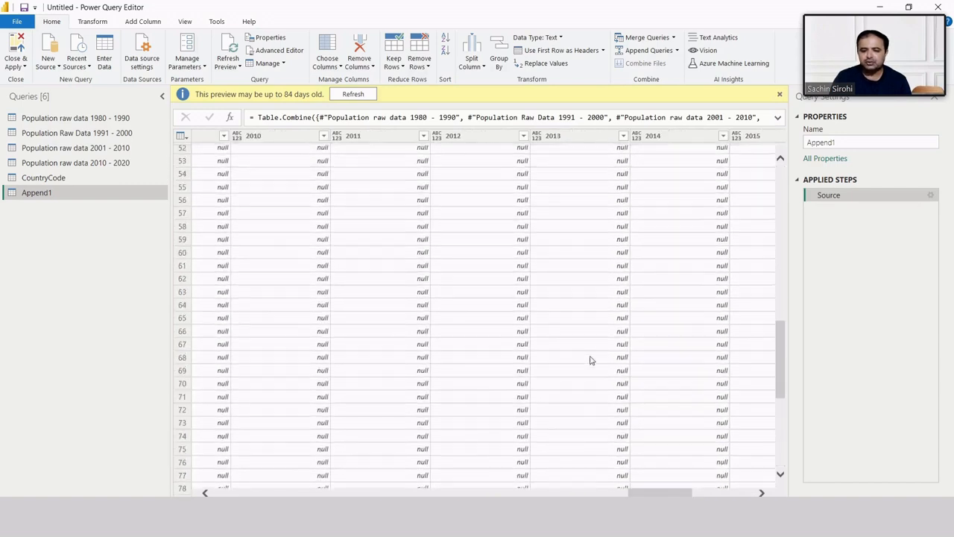
{"action": "scroll", "coordinate": [590, 358], "scroll_direction": "down", "scroll_amount": 20}
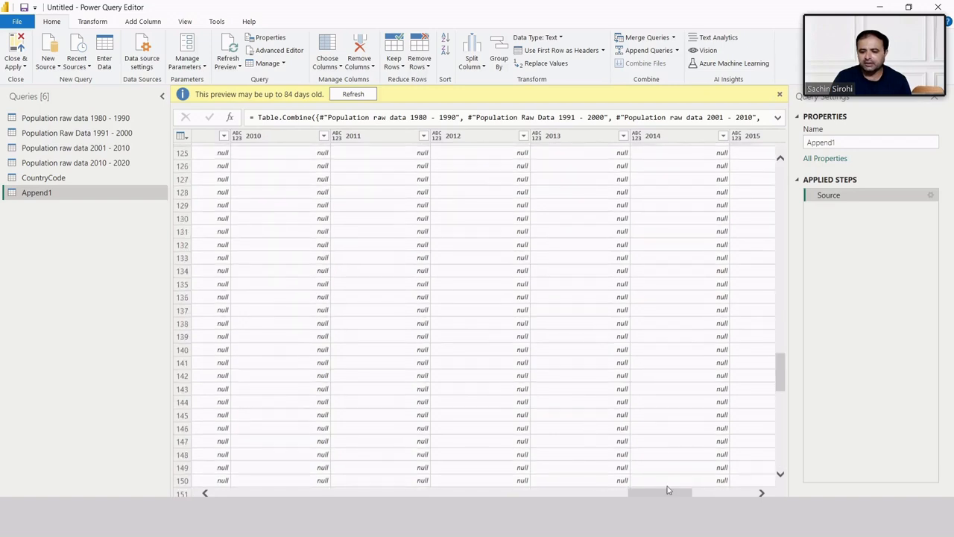
{"action": "left_click_drag", "start_coordinate": [781, 382], "coordinate": [781, 157]}
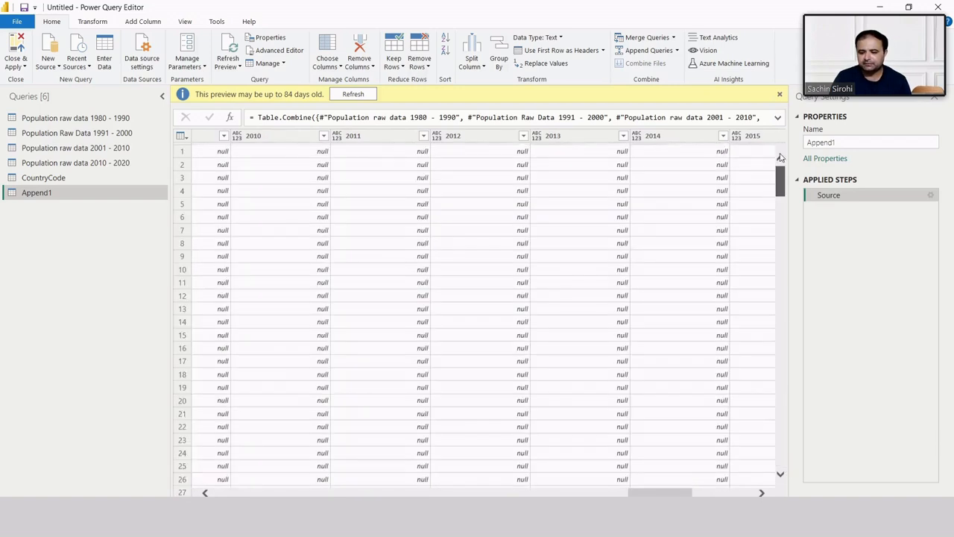
{"action": "left_click_drag", "start_coordinate": [669, 494], "coordinate": [226, 488]}
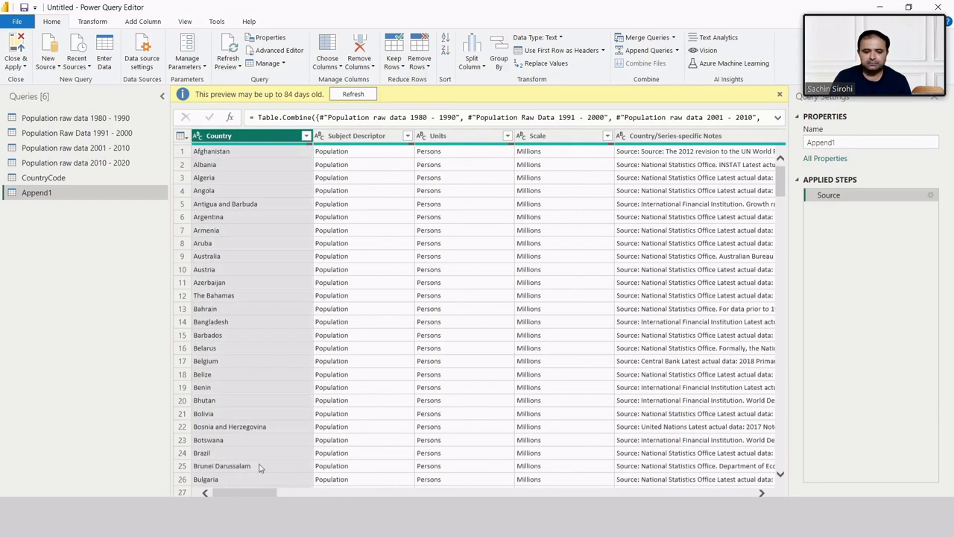
Step: Rename the appended query as ConsolidatedFile-1980-2020
{"action": "right_click", "coordinate": [120, 194]}
{"action": "left_click", "coordinate": [143, 243]}
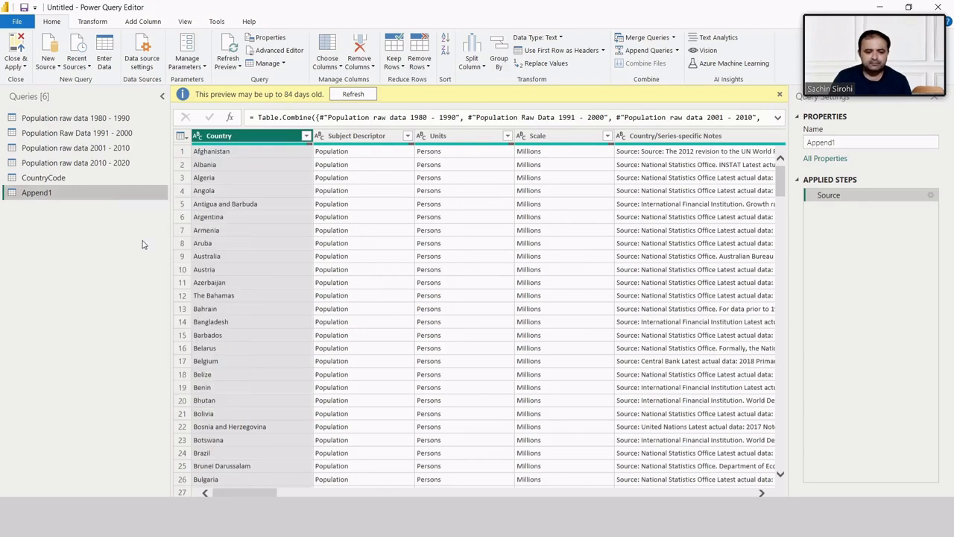
{"action": "type", "text": "C"}
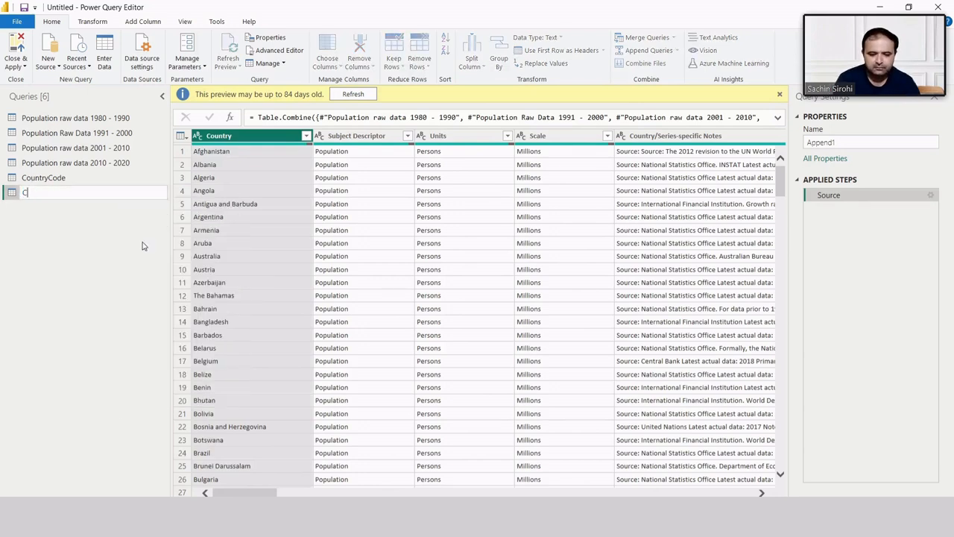
{"action": "type", "text": "onsolidae"}
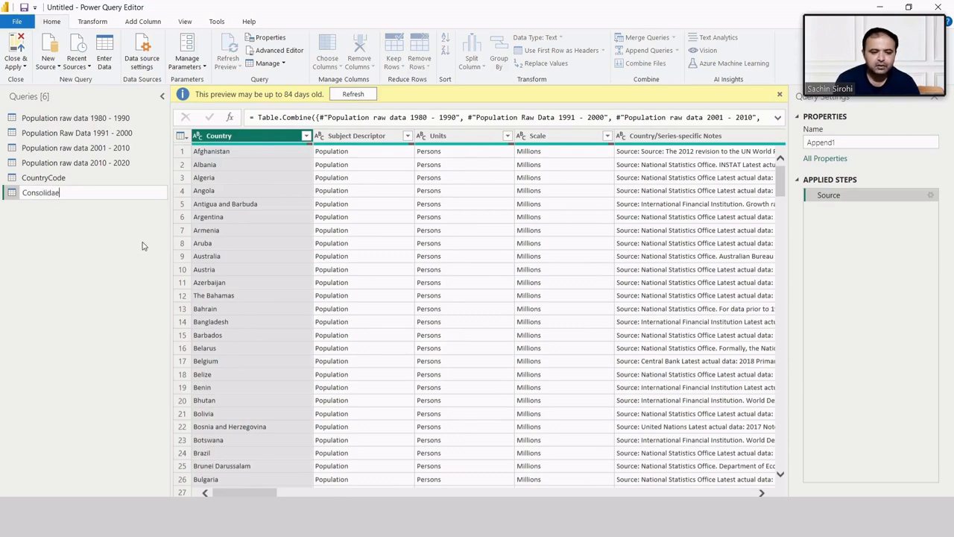
{"action": "key", "text": "BackSpace"}
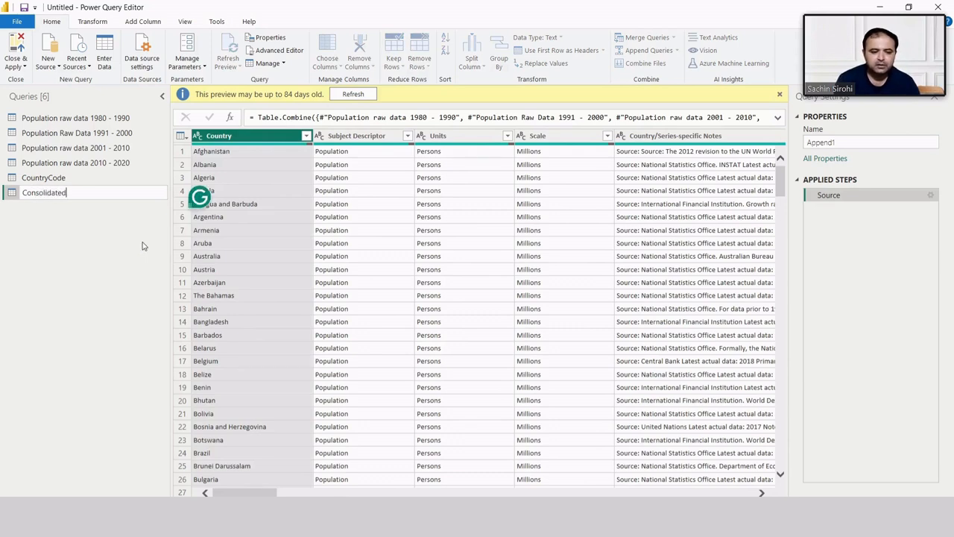
{"action": "type", "text": "tedFile"}
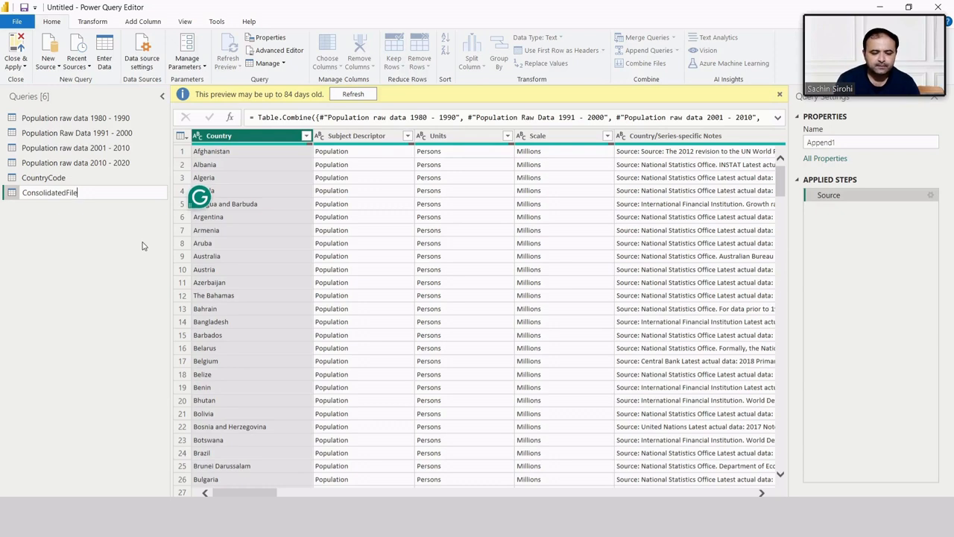
{"action": "type", "text": "-19"}
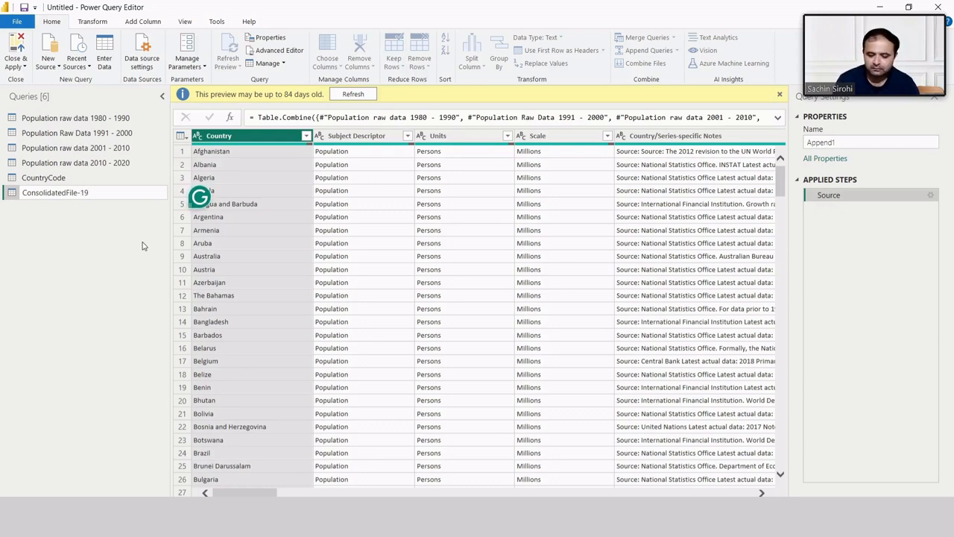
{"action": "type", "text": "80-202"}
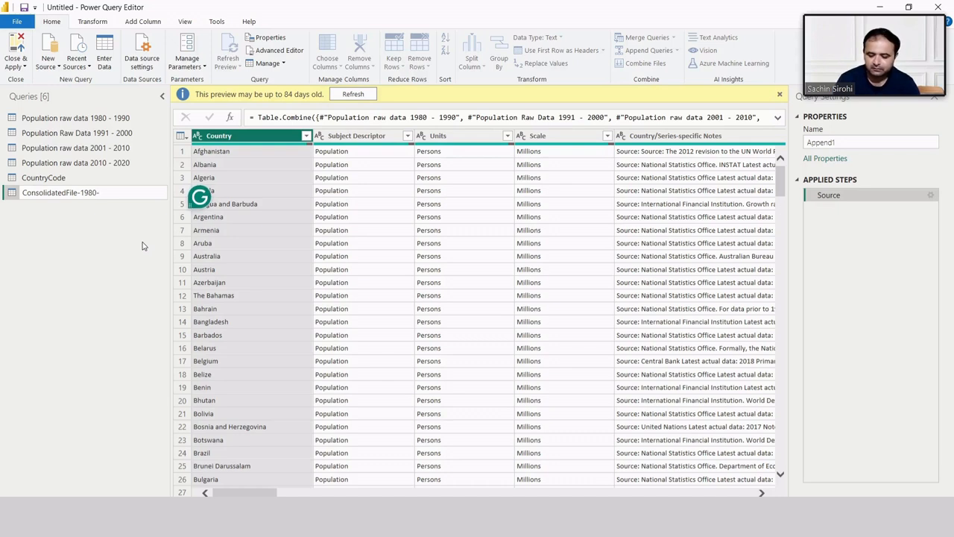
{"action": "type", "text": "0"}
{"action": "key", "text": "Return"}
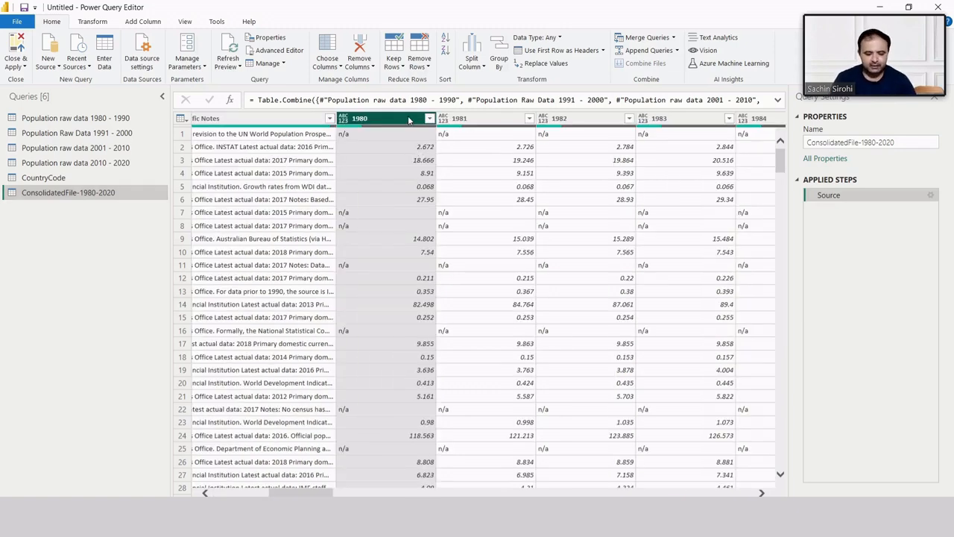
Step: Unpivot all columns from 1980 through 2020, including Estimates Start After, in the ConsolidatedFile-1980-2020 query
{"action": "key", "text": "shift+Right"}
{"action": "key", "text": "shift+Right"}
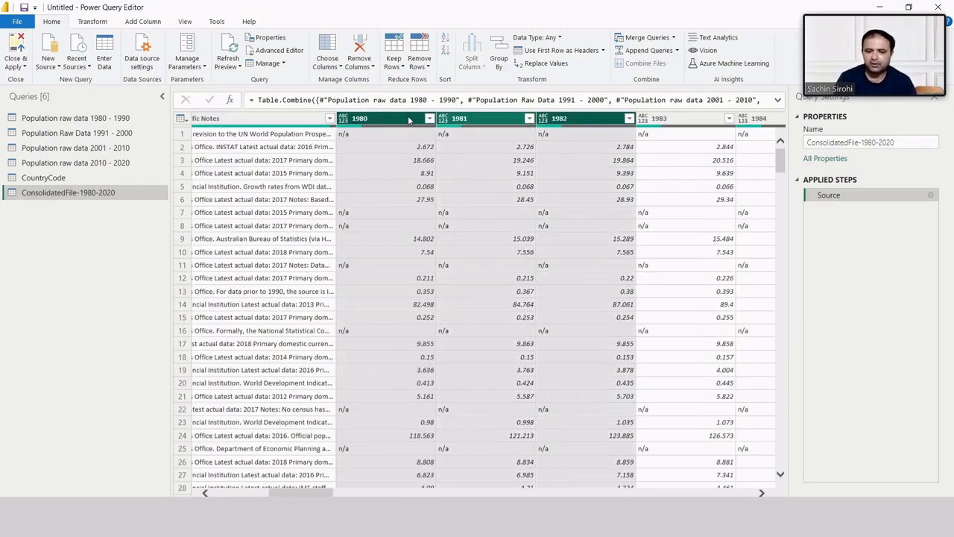
{"action": "key", "text": "shift+Right"}
{"action": "key", "text": "shift+Right"}
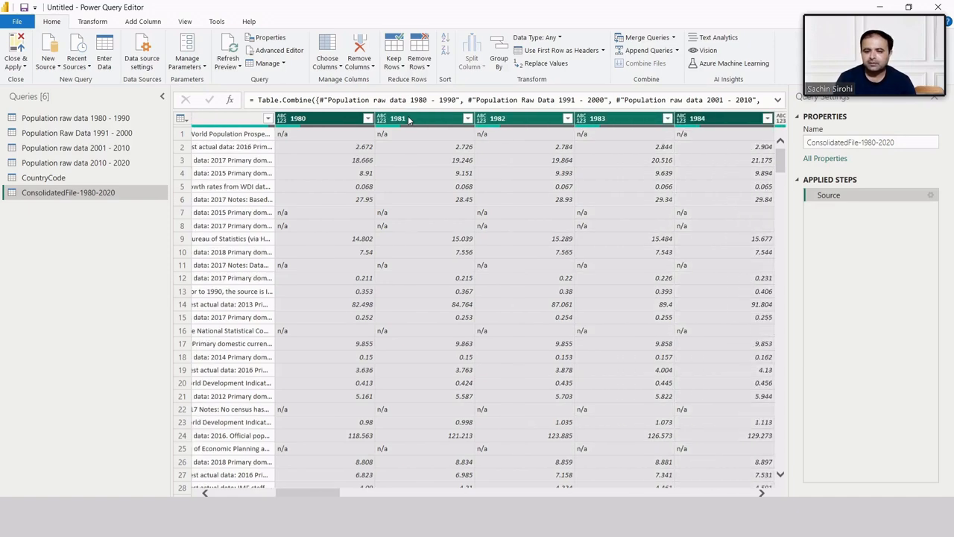
{"action": "key", "text": "shift+Right"}
{"action": "key", "text": "shift+Right"}
{"action": "key", "text": "shift+Right"}
{"action": "key", "text": "shift+Right"}
{"action": "key", "text": "shift+Right"}
{"action": "key", "text": "shift+Right"}
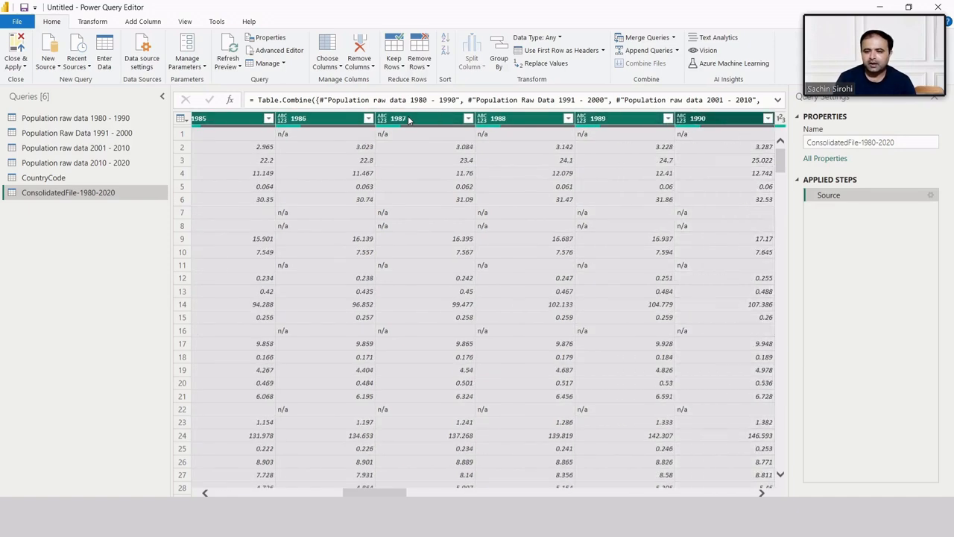
{"action": "key", "text": "shift+Right"}
{"action": "key", "text": "shift+Right"}
{"action": "key", "text": "shift+Right"}
{"action": "key", "text": "shift+Right"}
{"action": "key", "text": "shift+Right"}
{"action": "key", "text": "shift+Right"}
{"action": "key", "text": "shift+Right"}
{"action": "key", "text": "shift+Right"}
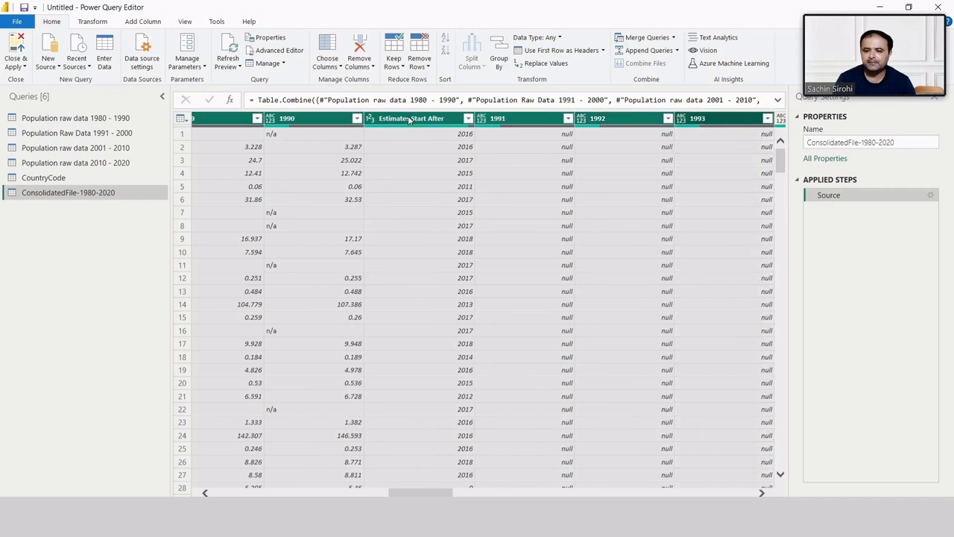
{"action": "key", "text": "shift+Right"}
{"action": "key", "text": "shift+Right"}
{"action": "key", "text": "shift+Right"}
{"action": "key", "text": "shift+Right"}
{"action": "key", "text": "shift+Right"}
{"action": "key", "text": "shift+Right"}
{"action": "key", "text": "shift+Right"}
{"action": "key", "text": "shift+Right"}
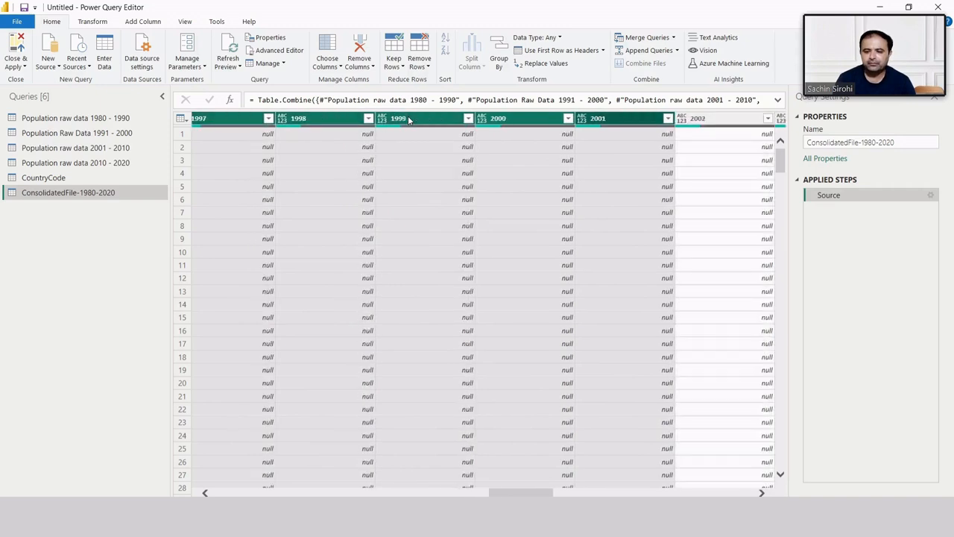
{"action": "key", "text": "shift+Right"}
{"action": "key", "text": "shift+Right"}
{"action": "key", "text": "shift+Right"}
{"action": "key", "text": "shift+Right"}
{"action": "key", "text": "shift+Right"}
{"action": "key", "text": "shift+Right"}
{"action": "key", "text": "shift+Right"}
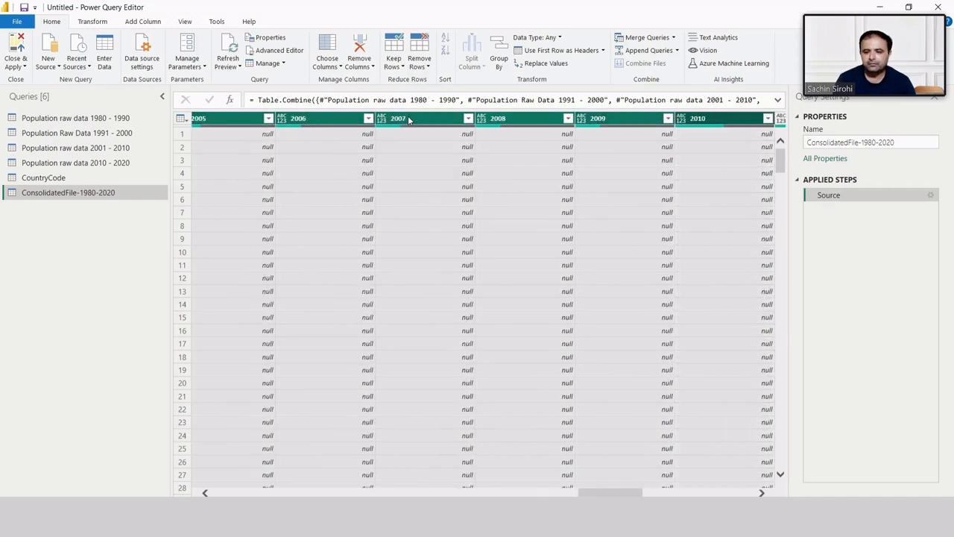
{"action": "key", "text": "shift+Right"}
{"action": "key", "text": "shift+Right"}
{"action": "key", "text": "shift+Right"}
{"action": "key", "text": "shift+Right"}
{"action": "key", "text": "shift+Right"}
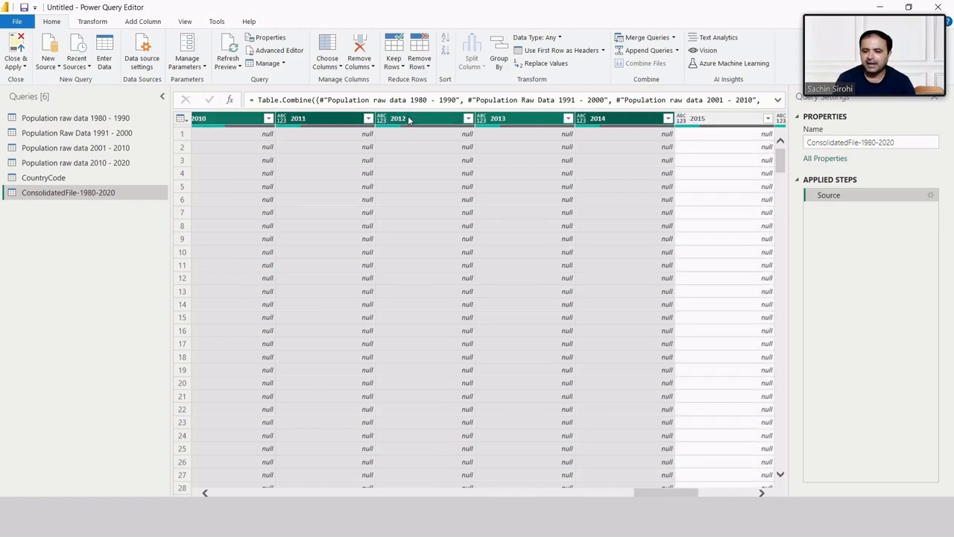
{"action": "key", "text": "shift+Right"}
{"action": "key", "text": "shift+Right"}
{"action": "key", "text": "shift+Right"}
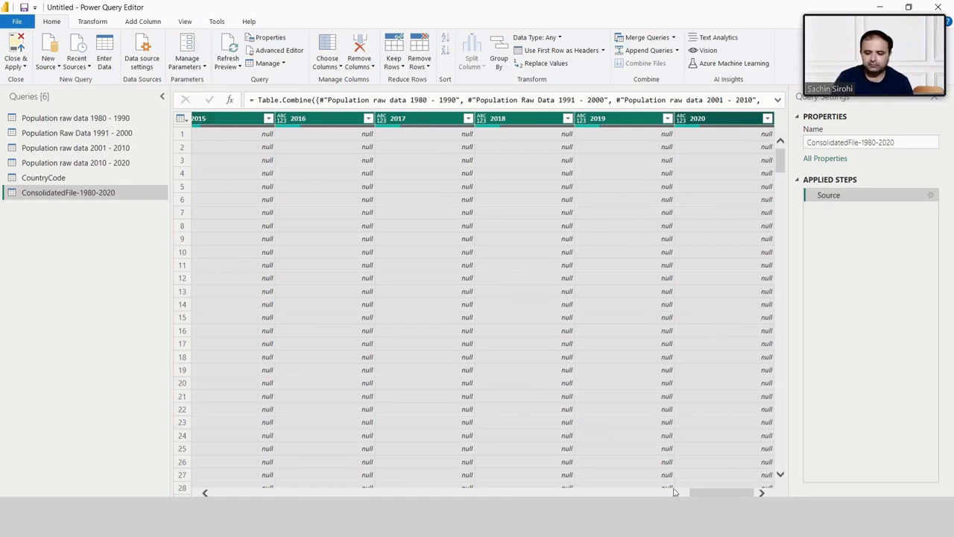
{"action": "left_click_drag", "start_coordinate": [703, 494], "coordinate": [270, 490]}
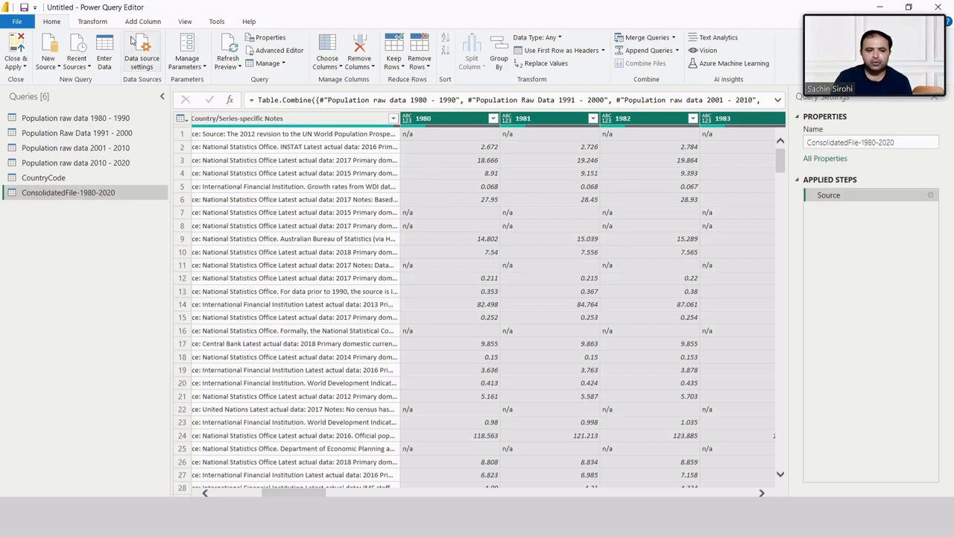
{"action": "left_click", "coordinate": [95, 22]}
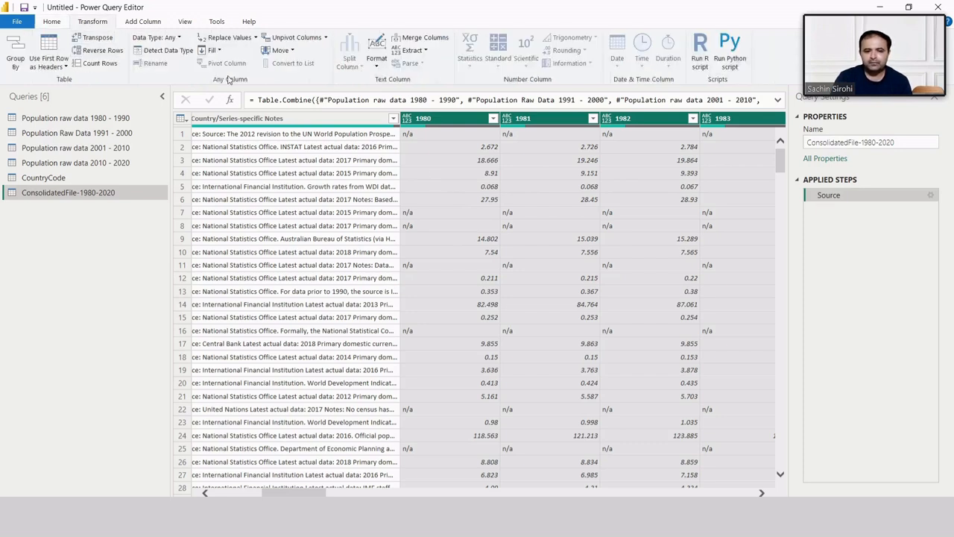
{"action": "left_click", "coordinate": [326, 39]}
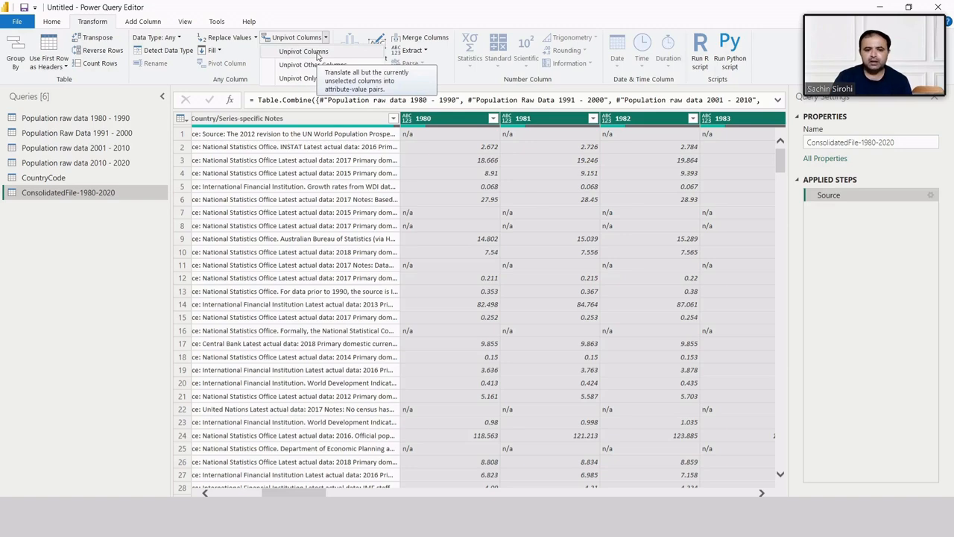
{"action": "left_click", "coordinate": [317, 53]}
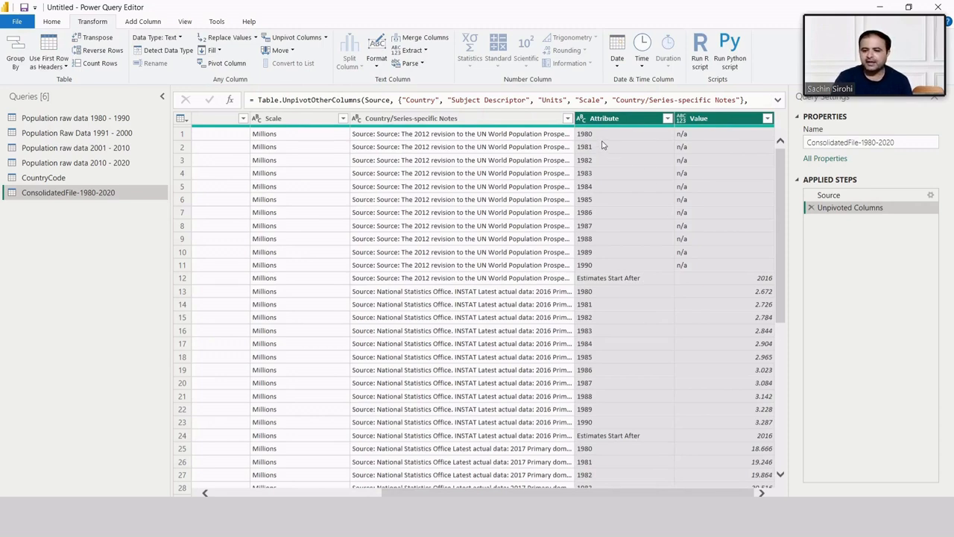
Step: Inspect the 1980 entries of the first two countries in the Attribute and Value columns
{"action": "left_click", "coordinate": [680, 136]}
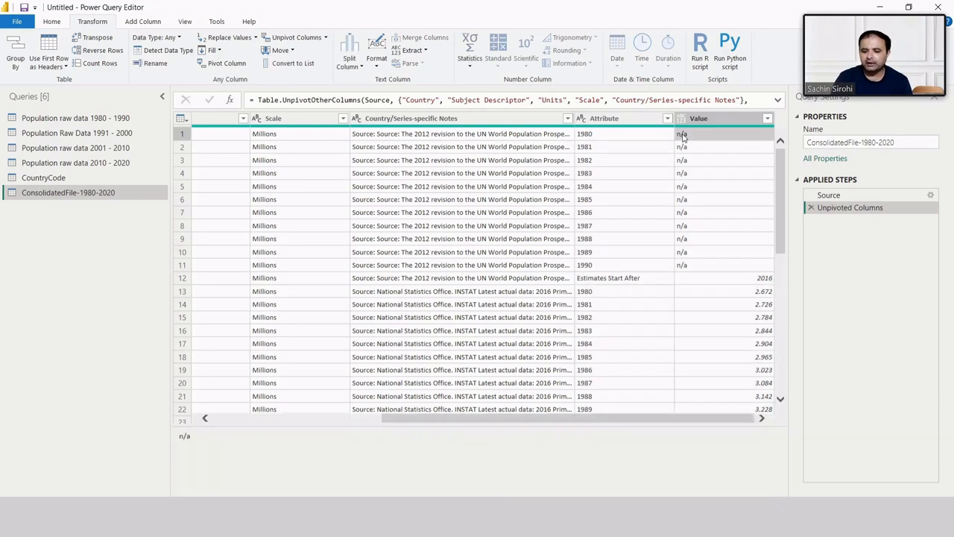
{"action": "left_click", "coordinate": [605, 292]}
{"action": "left_click", "coordinate": [758, 294]}
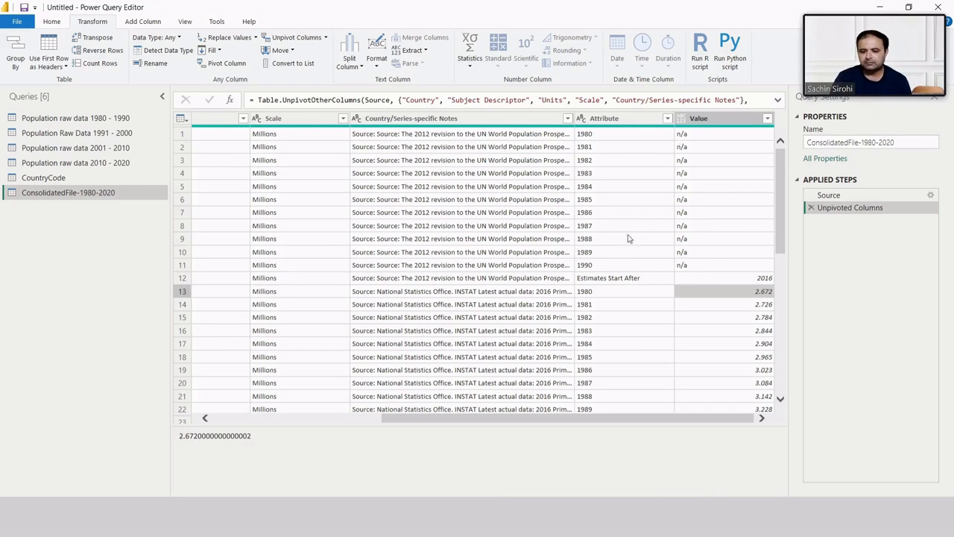
Step: Filter the Attribute column to exclude the Estimates Start After rows
{"action": "left_click", "coordinate": [600, 278]}
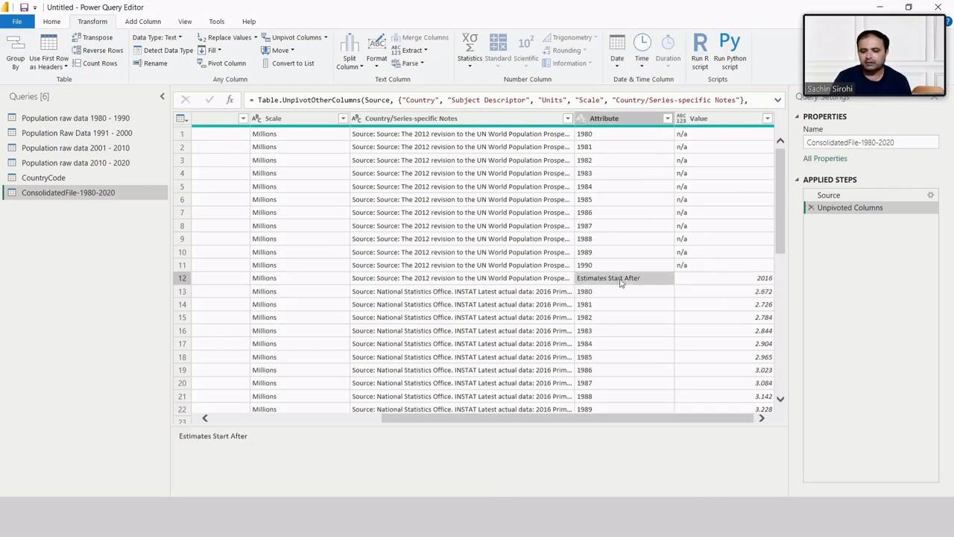
{"action": "left_click", "coordinate": [667, 119]}
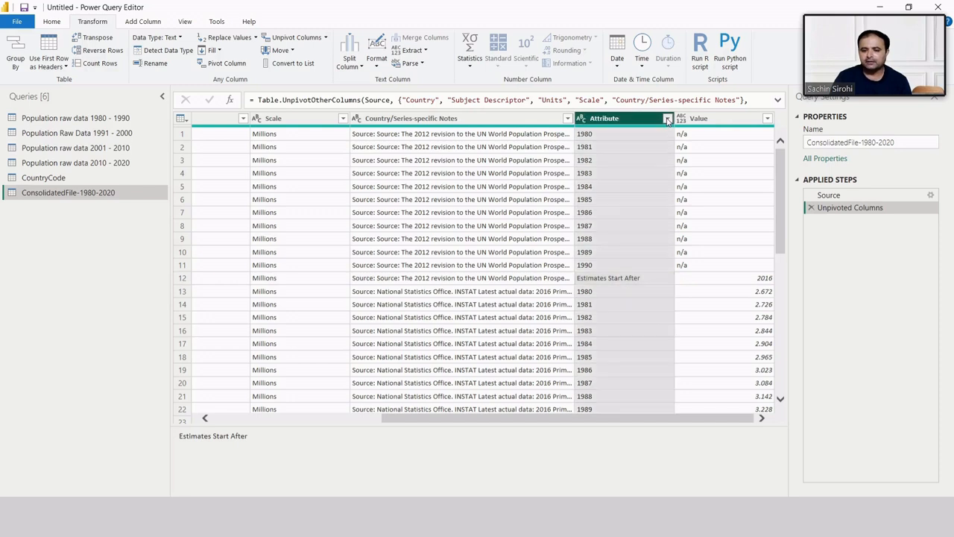
{"action": "left_click_drag", "start_coordinate": [661, 298], "coordinate": [670, 468]}
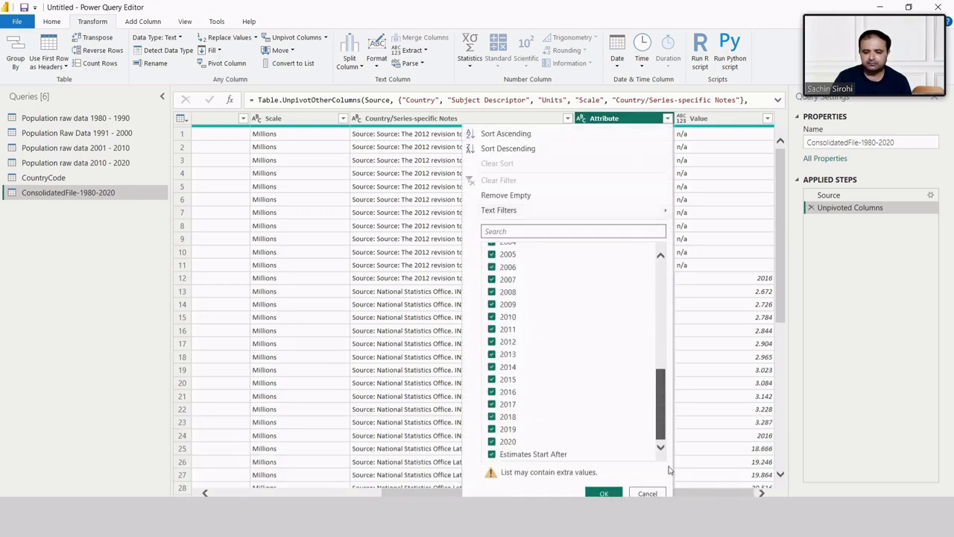
{"action": "left_click", "coordinate": [493, 454]}
{"action": "left_click", "coordinate": [604, 492]}
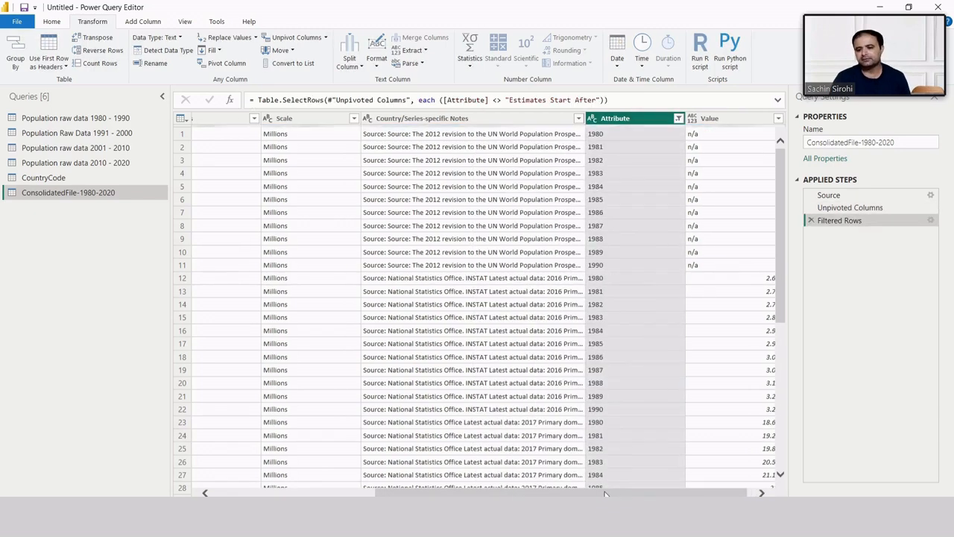
Step: Try to filter the n/a entries out of the Value column
{"action": "left_click_drag", "start_coordinate": [606, 494], "coordinate": [660, 494]}
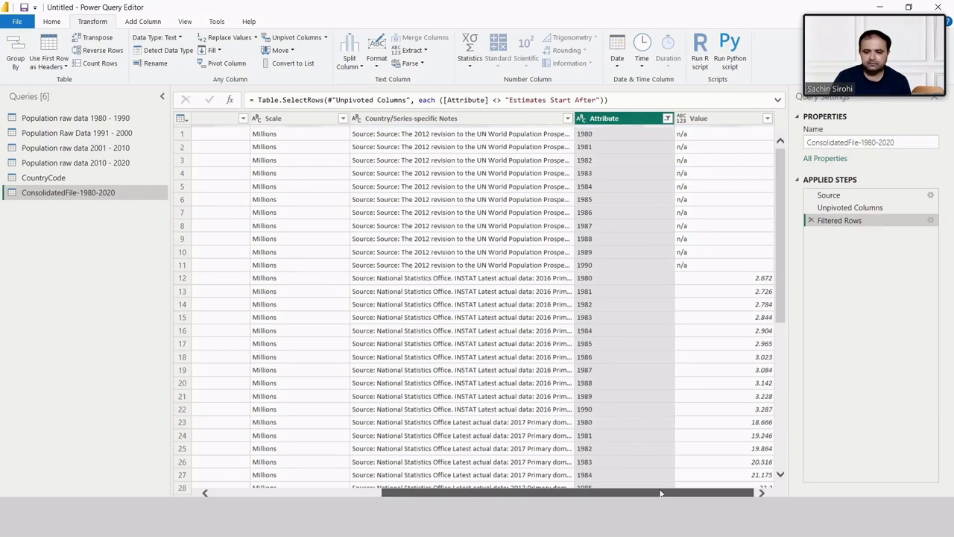
{"action": "left_click", "coordinate": [768, 119]}
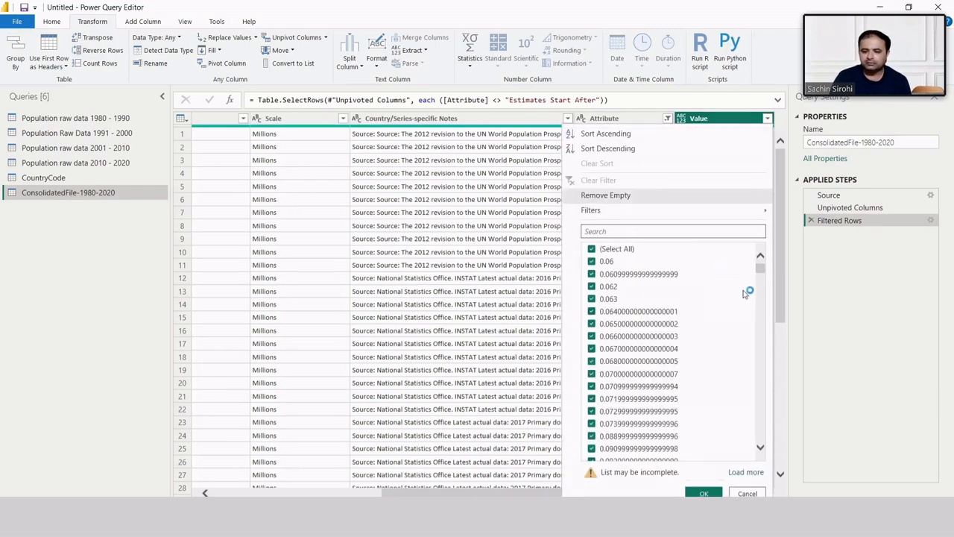
{"action": "left_click_drag", "start_coordinate": [761, 269], "coordinate": [760, 447]}
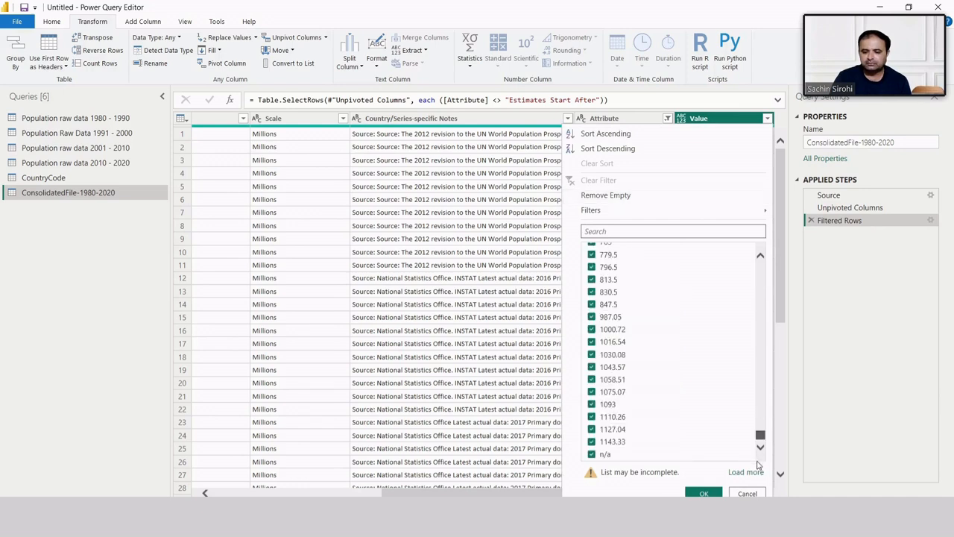
{"action": "left_click", "coordinate": [593, 455]}
{"action": "left_click", "coordinate": [704, 493]}
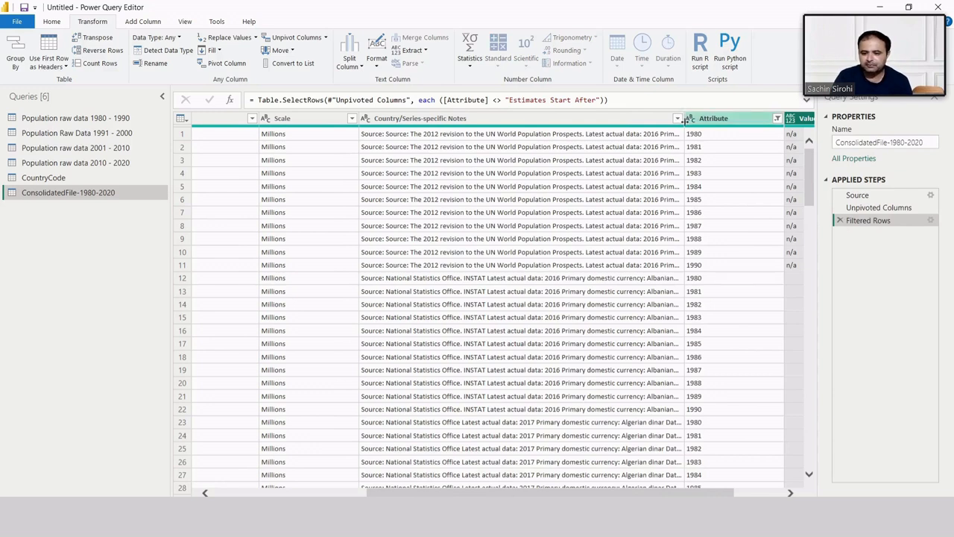
Step: Widen the Country/Series-specific Notes column enough to read its full text up to the last updated date
{"action": "left_click_drag", "start_coordinate": [685, 122], "coordinate": [746, 123]}
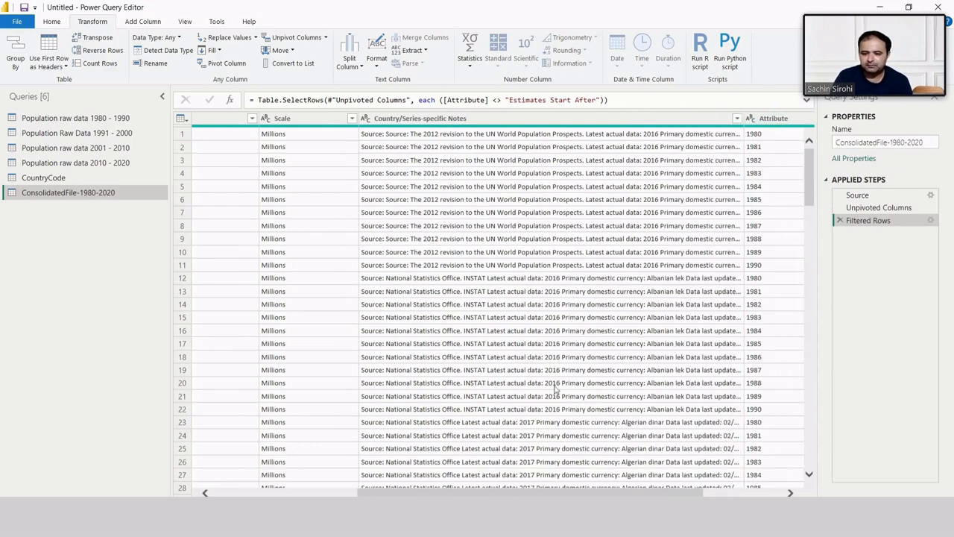
{"action": "left_click_drag", "start_coordinate": [460, 494], "coordinate": [535, 494]}
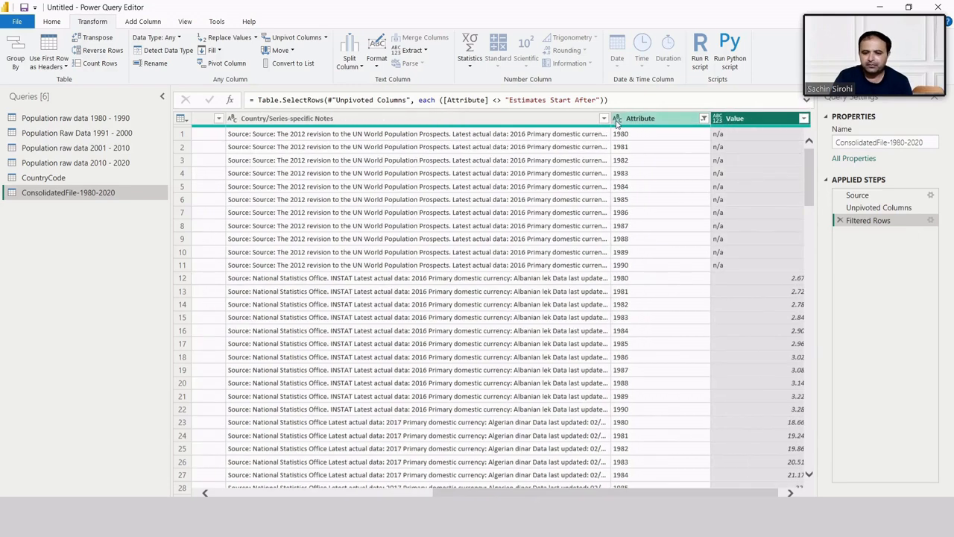
{"action": "left_click_drag", "start_coordinate": [610, 119], "coordinate": [691, 122]}
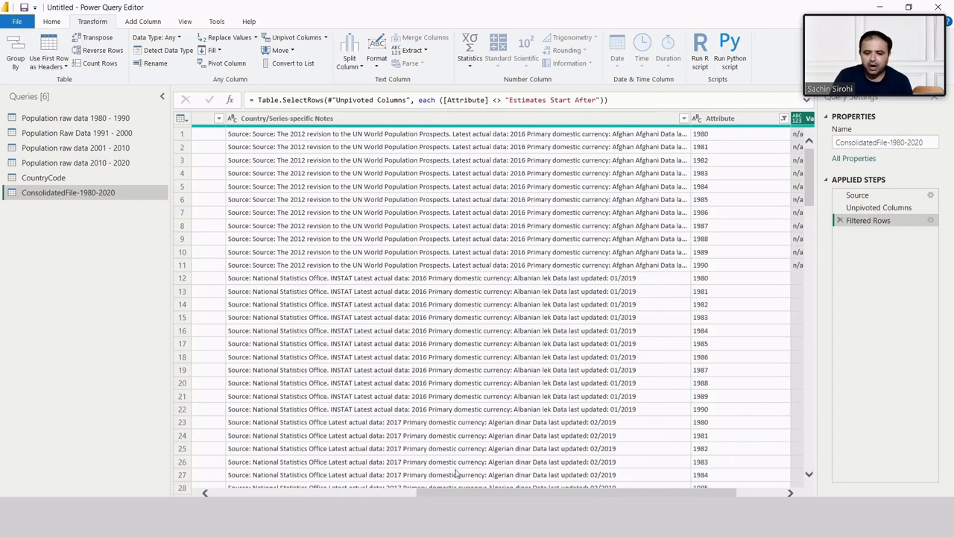
{"action": "left_click_drag", "start_coordinate": [458, 492], "coordinate": [465, 494]}
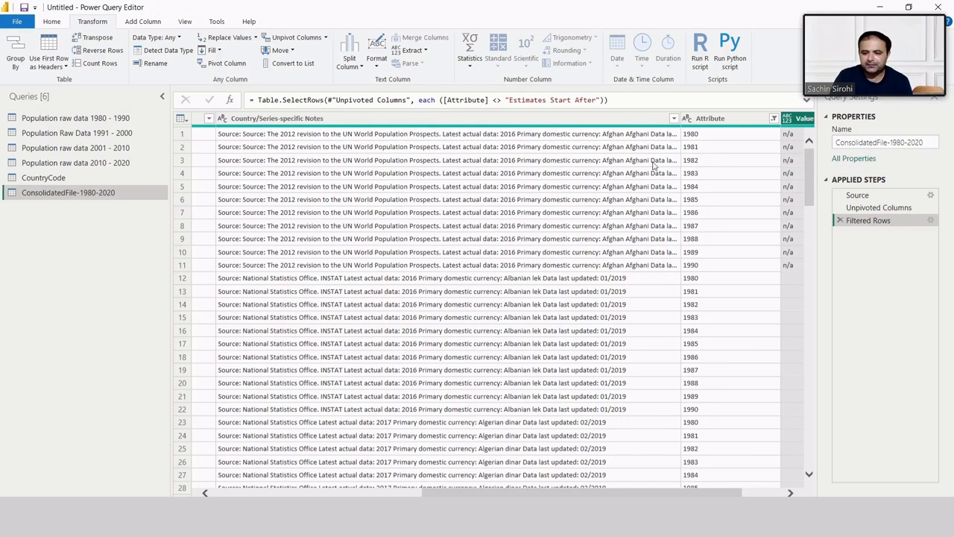
{"action": "left_click_drag", "start_coordinate": [680, 118], "coordinate": [755, 131]}
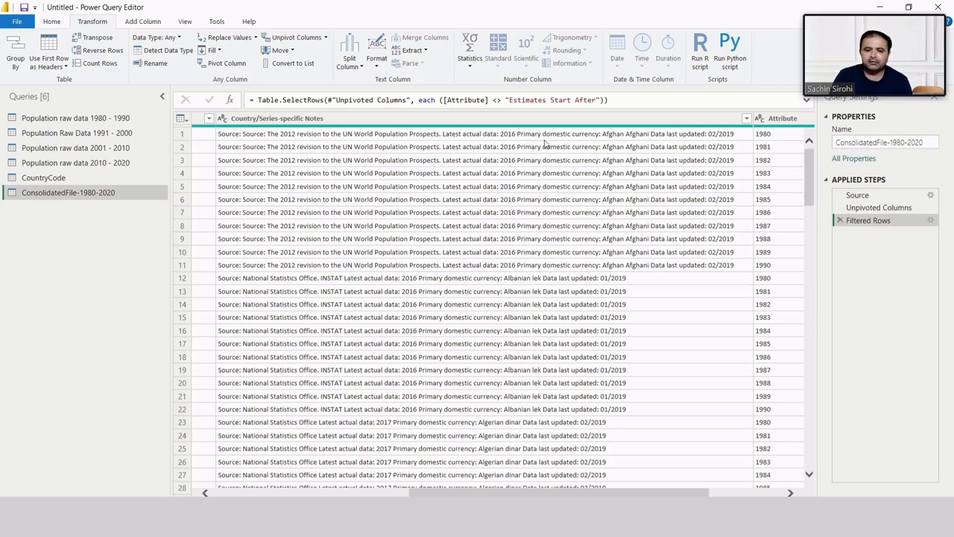
Step: Split the Country/Series-specific Notes column by a colon at the right-most delimiter
{"action": "left_click", "coordinate": [511, 117]}
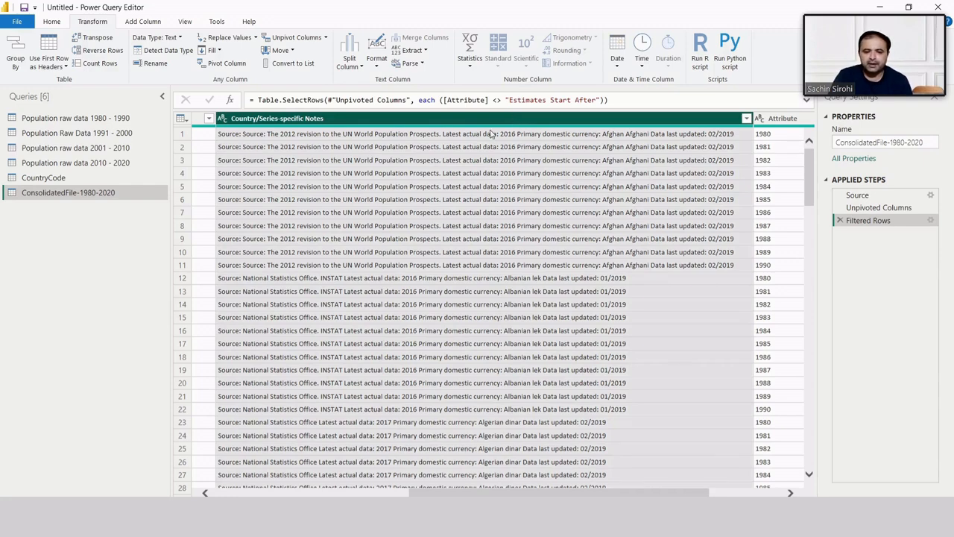
{"action": "left_click", "coordinate": [362, 69]}
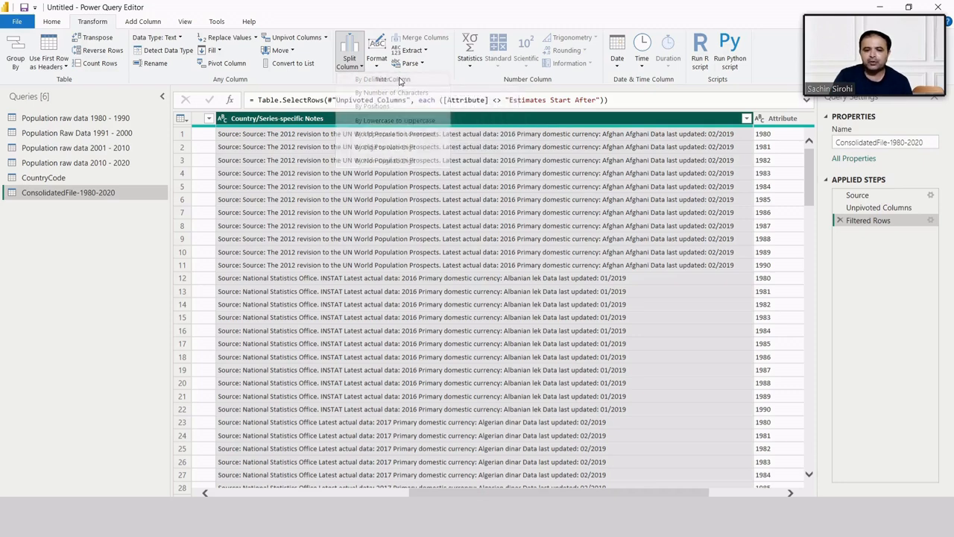
{"action": "left_click", "coordinate": [399, 79]}
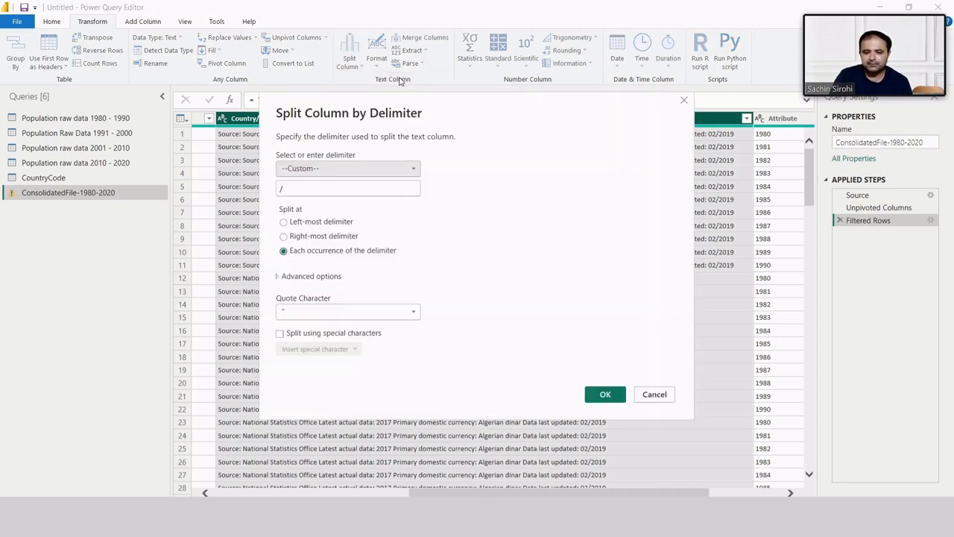
{"action": "left_click_drag", "start_coordinate": [471, 113], "coordinate": [366, 68]}
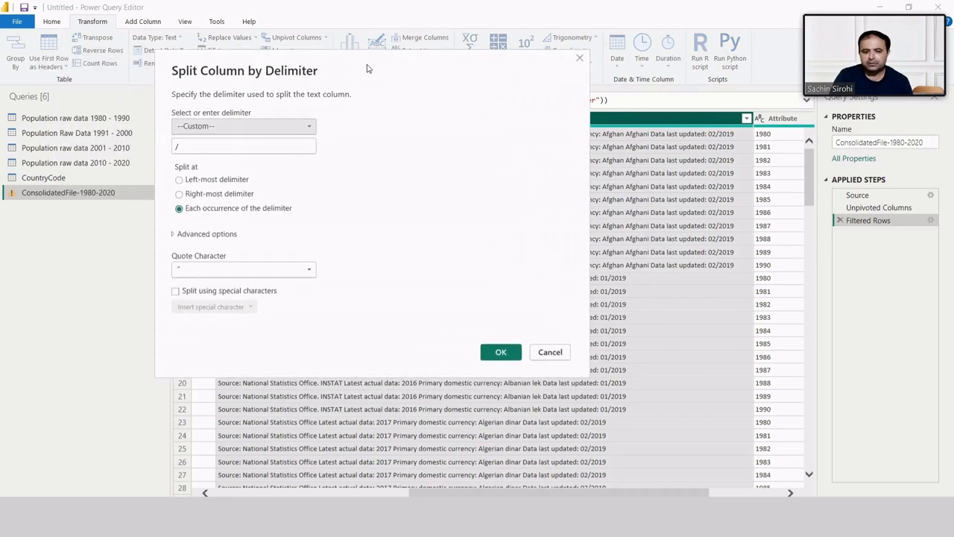
{"action": "left_click", "coordinate": [284, 125]}
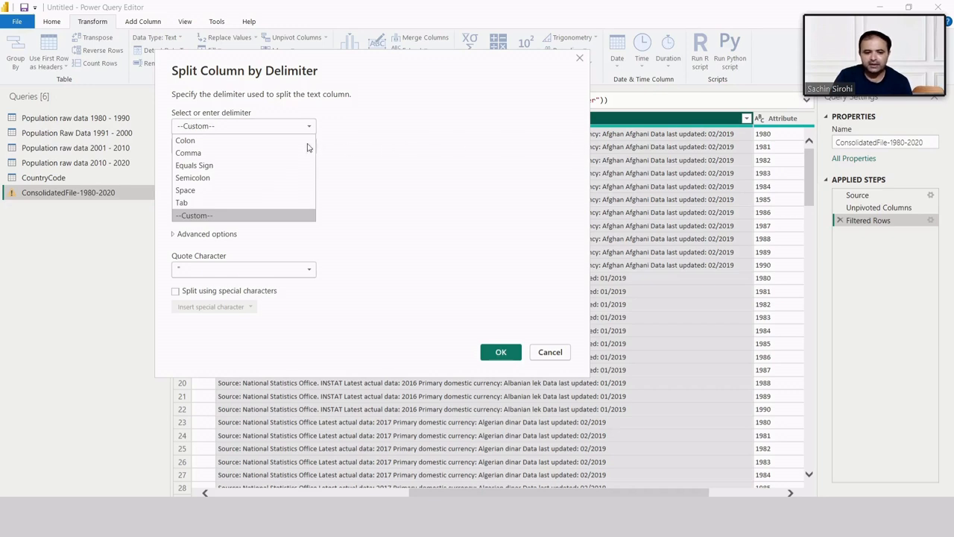
{"action": "left_click", "coordinate": [216, 142]}
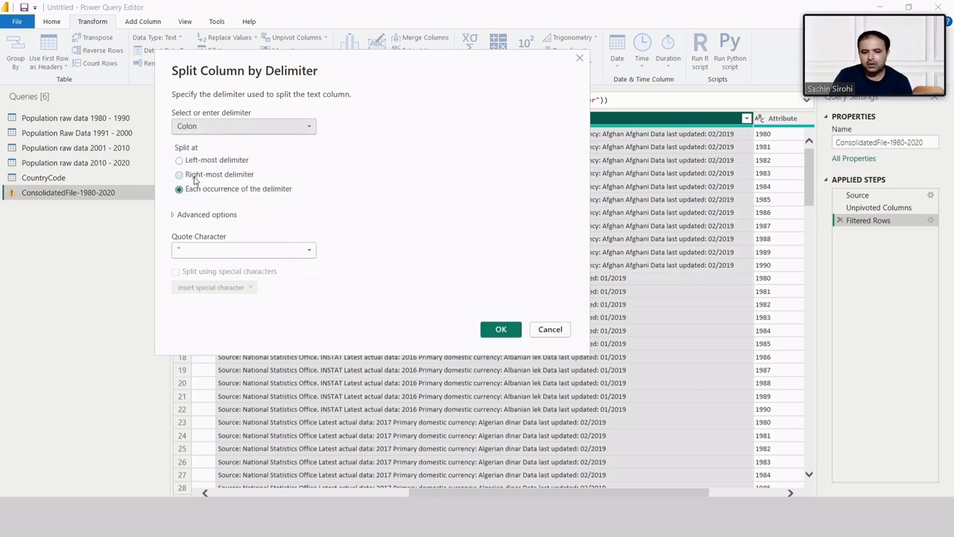
{"action": "left_click", "coordinate": [195, 176]}
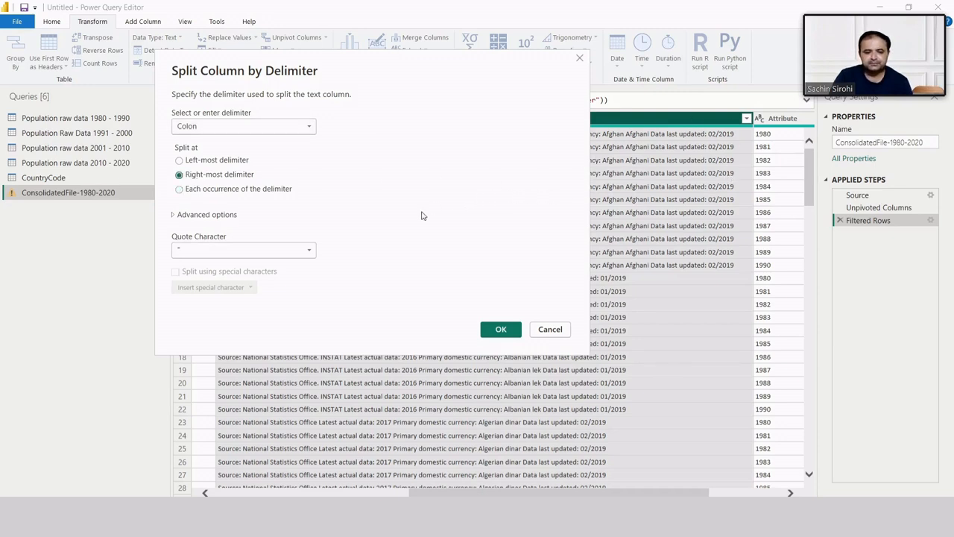
{"action": "left_click", "coordinate": [501, 329]}
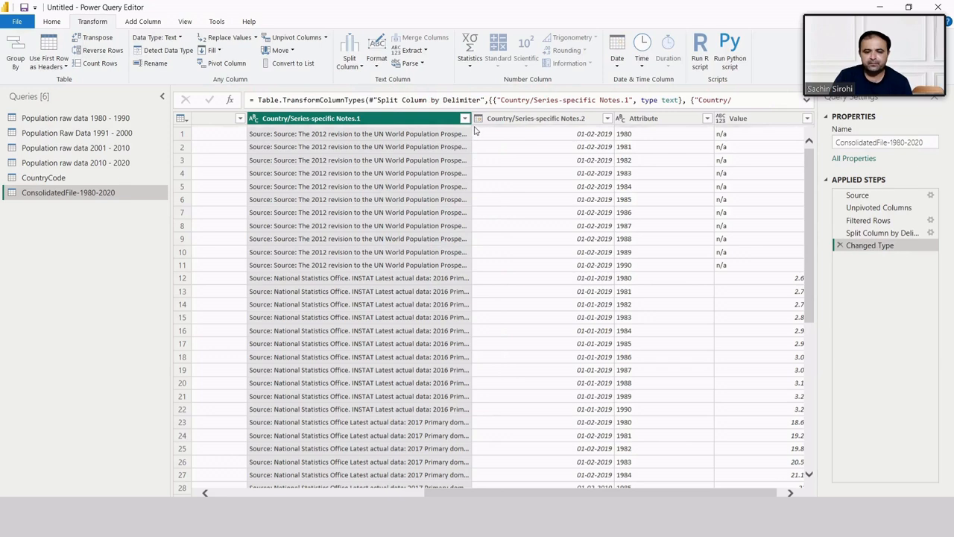
Step: Widen the Country/Series-specific Notes.1 column to review its source text, and remove that column
{"action": "left_click_drag", "start_coordinate": [471, 118], "coordinate": [575, 118]}
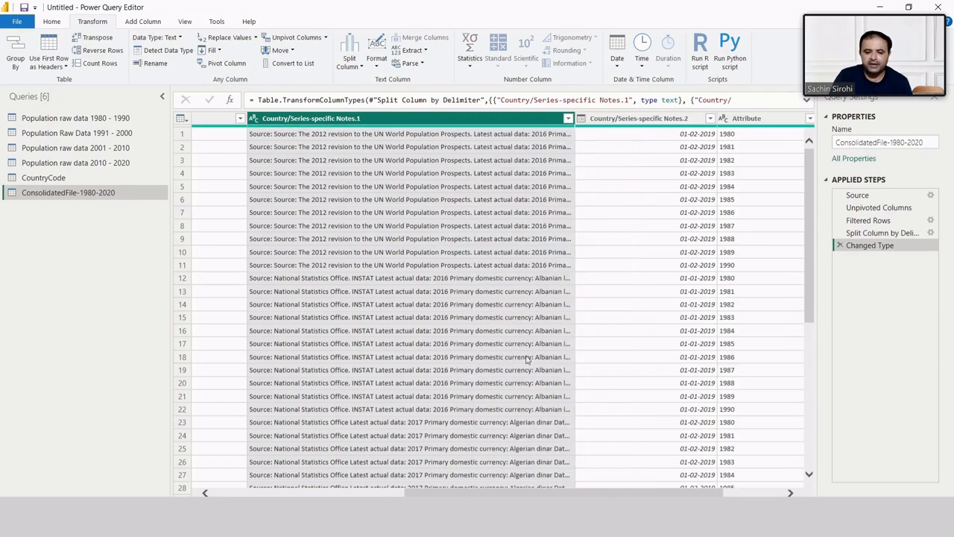
{"action": "left_click_drag", "start_coordinate": [489, 494], "coordinate": [524, 495]}
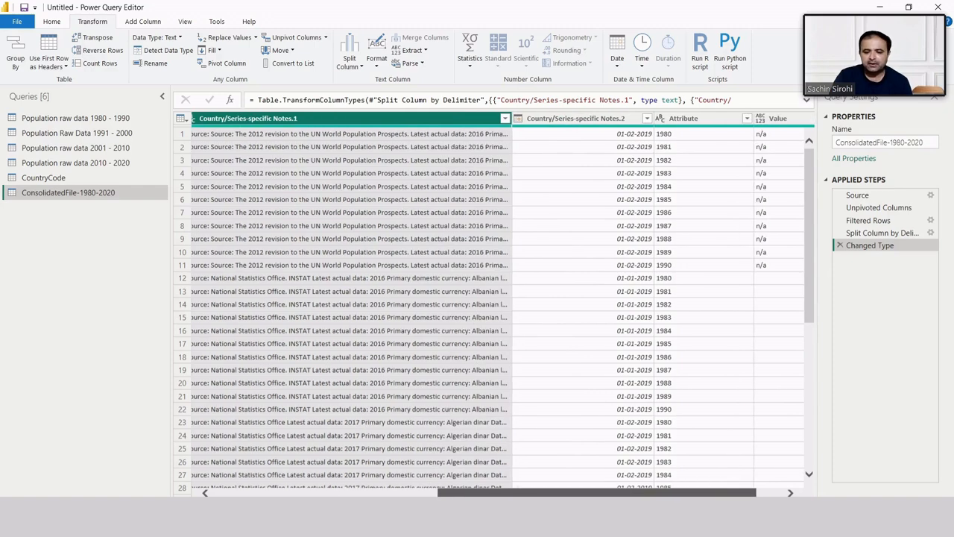
{"action": "left_click_drag", "start_coordinate": [506, 118], "coordinate": [659, 118]}
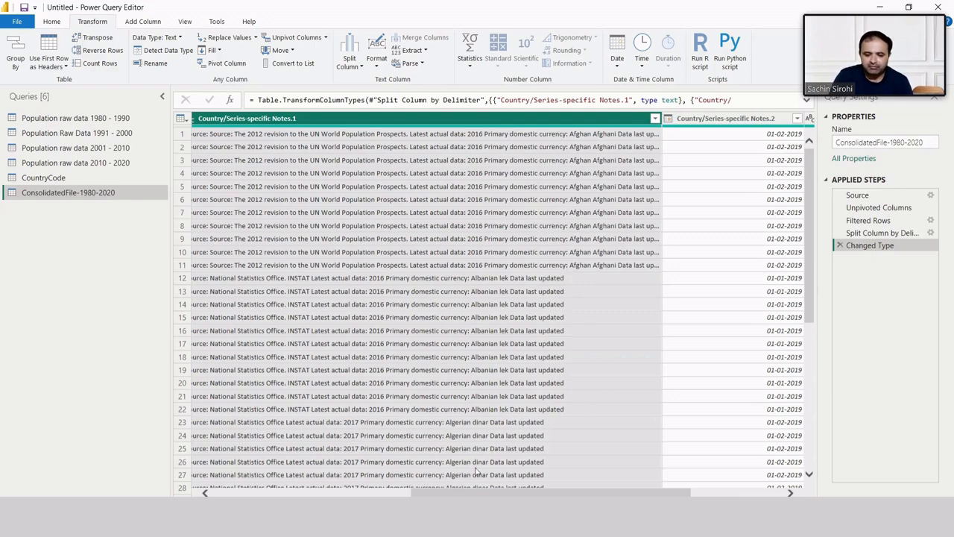
{"action": "left_click_drag", "start_coordinate": [485, 492], "coordinate": [440, 494]}
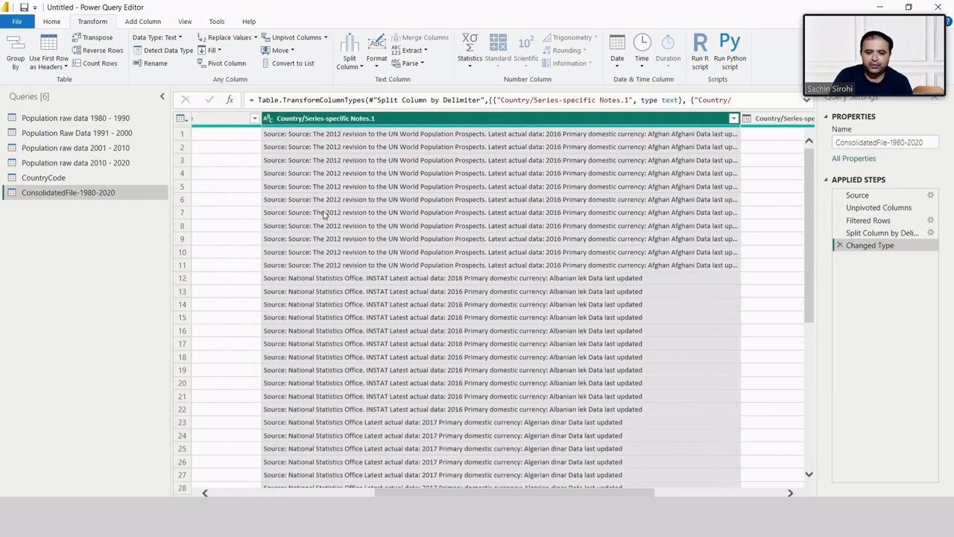
{"action": "scroll", "coordinate": [335, 317], "scroll_direction": "down", "scroll_amount": 4}
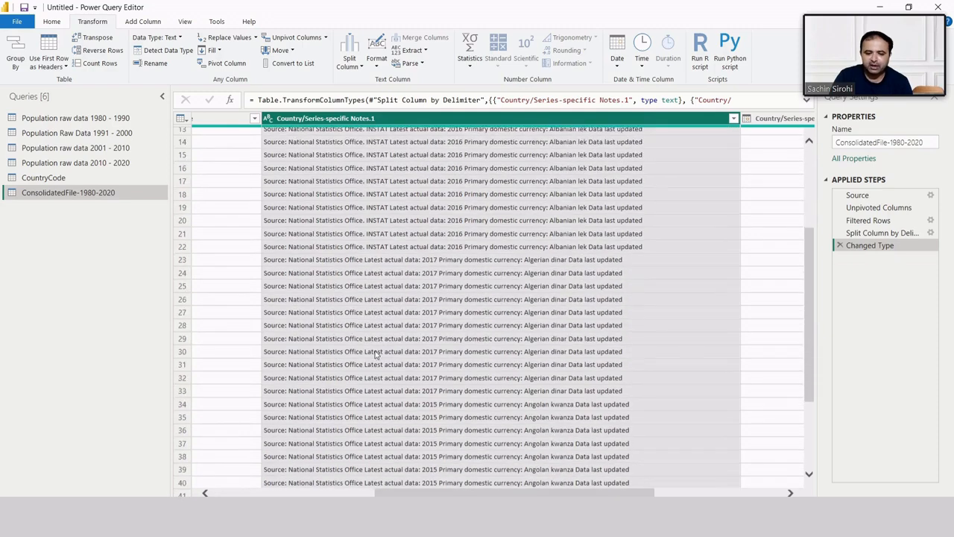
{"action": "scroll", "coordinate": [367, 329], "scroll_direction": "down", "scroll_amount": 2}
{"action": "scroll", "coordinate": [367, 329], "scroll_direction": "up", "scroll_amount": 6}
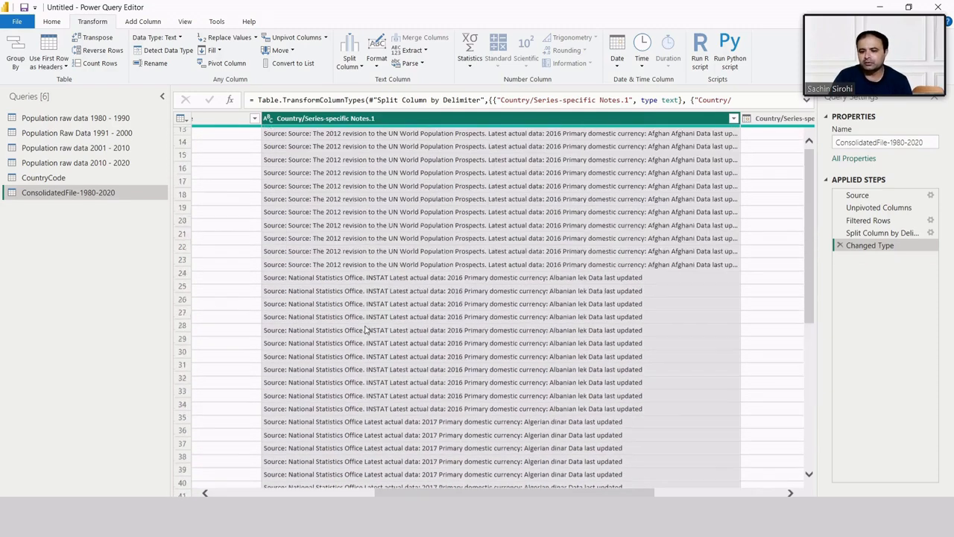
{"action": "right_click", "coordinate": [420, 124]}
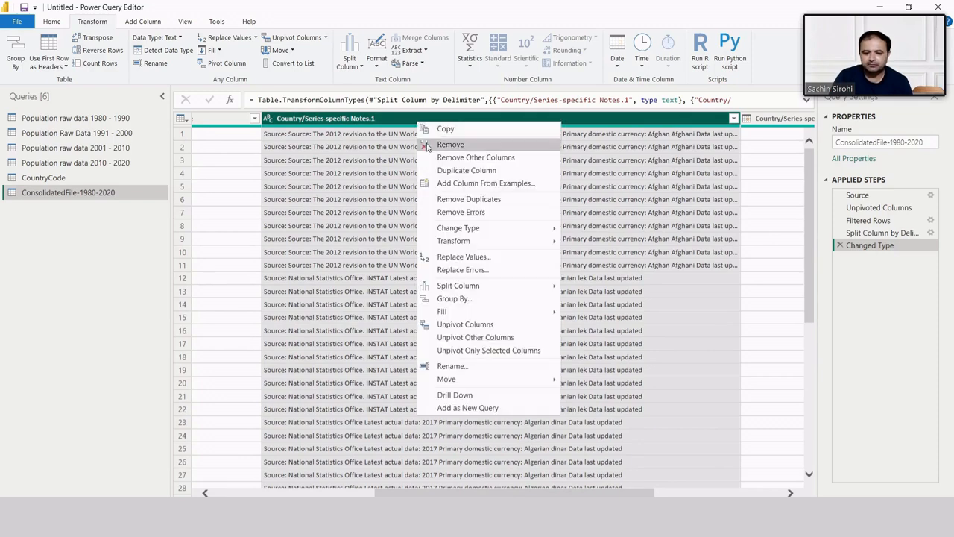
{"action": "left_click", "coordinate": [426, 144]}
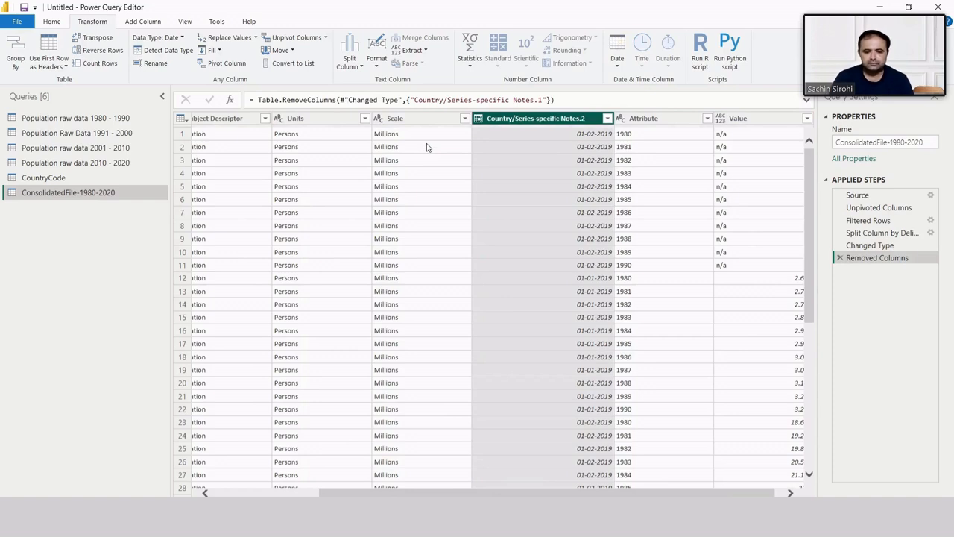
Step: Compare the country names in ConsolidatedFile-1980-2020 with the countries and codes listed in the CountryCode query
{"action": "left_click_drag", "start_coordinate": [416, 494], "coordinate": [259, 492]}
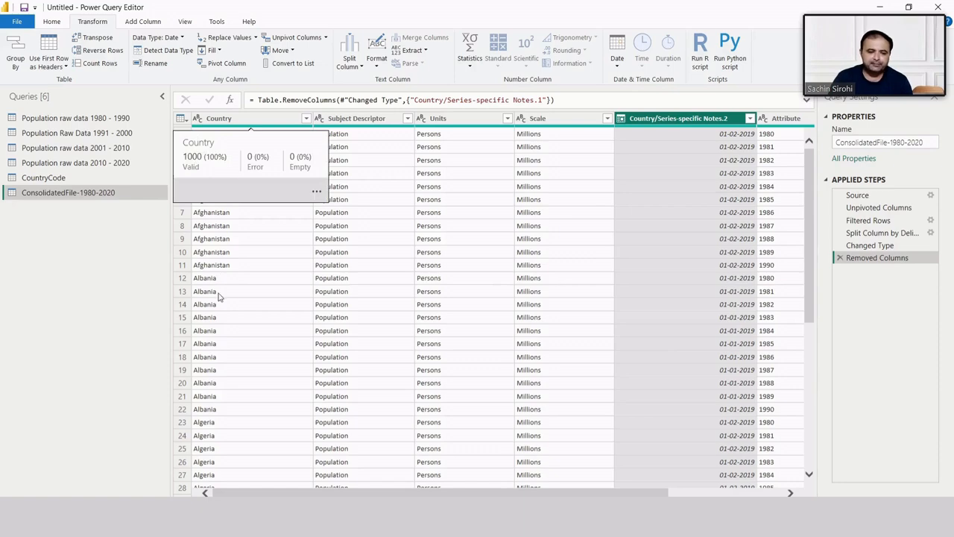
{"action": "scroll", "coordinate": [219, 297], "scroll_direction": "down", "scroll_amount": 9}
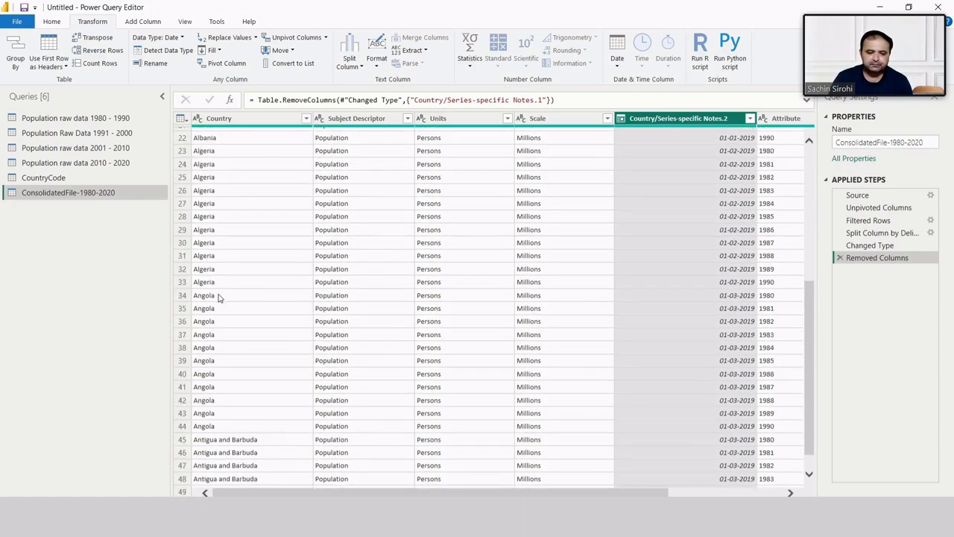
{"action": "scroll", "coordinate": [218, 297], "scroll_direction": "up", "scroll_amount": 9}
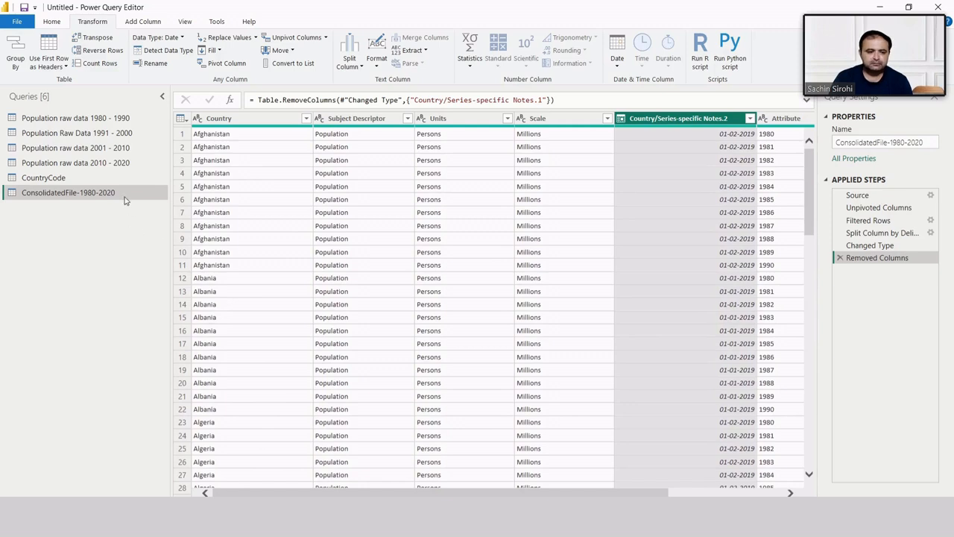
{"action": "left_click", "coordinate": [88, 182]}
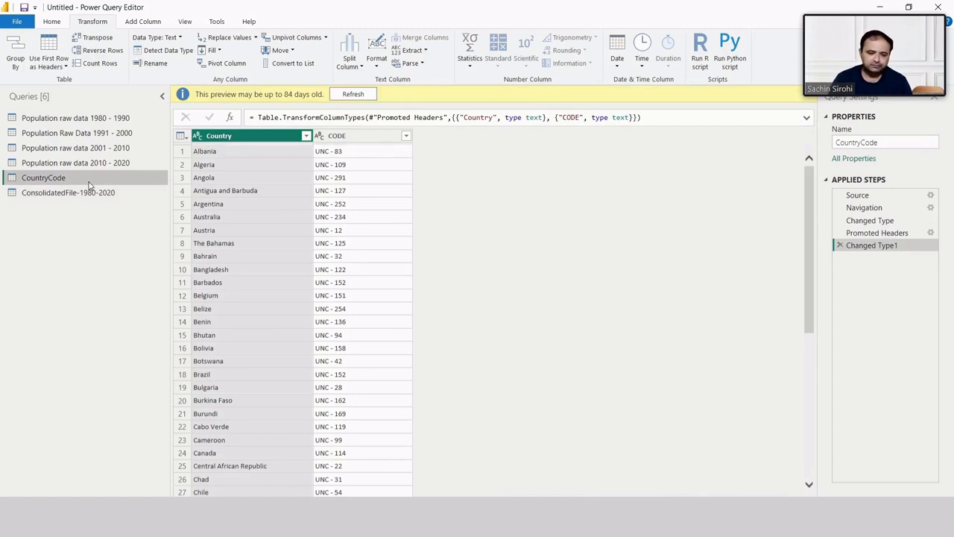
{"action": "scroll", "coordinate": [217, 284], "scroll_direction": "down", "scroll_amount": 14}
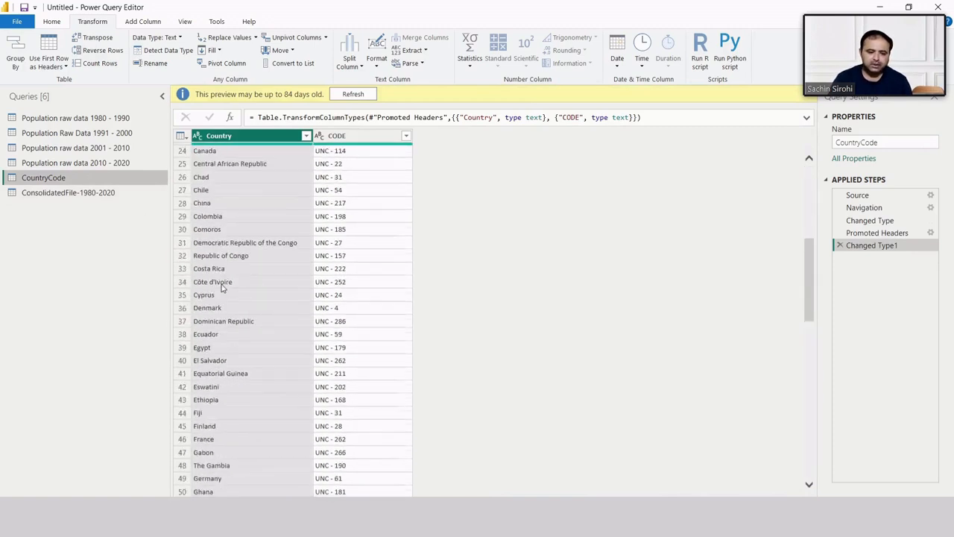
{"action": "scroll", "coordinate": [221, 288], "scroll_direction": "down", "scroll_amount": 20}
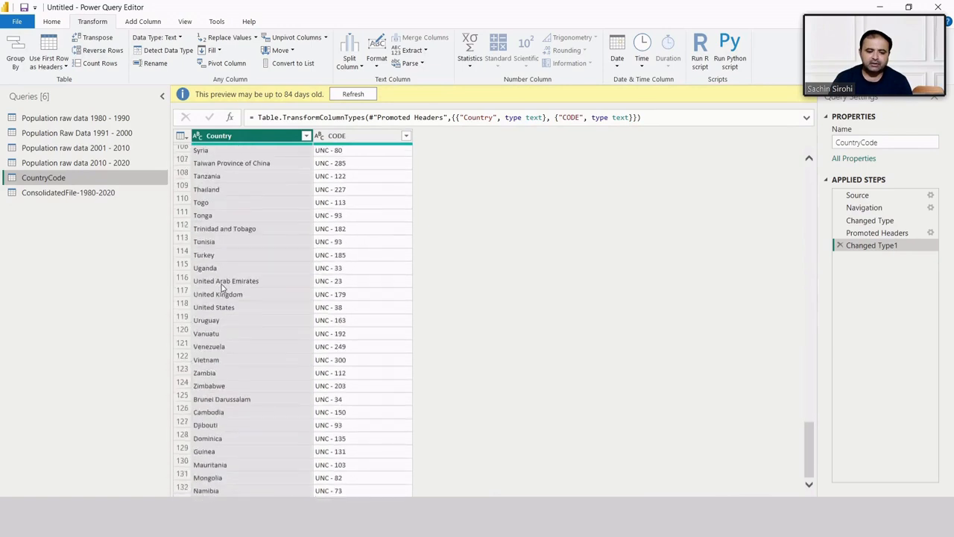
Step: Start merging ConsolidatedFile-1980-2020 with another query, choosing CountryCode as the second table
{"action": "scroll", "coordinate": [221, 287], "scroll_direction": "down", "scroll_amount": 6}
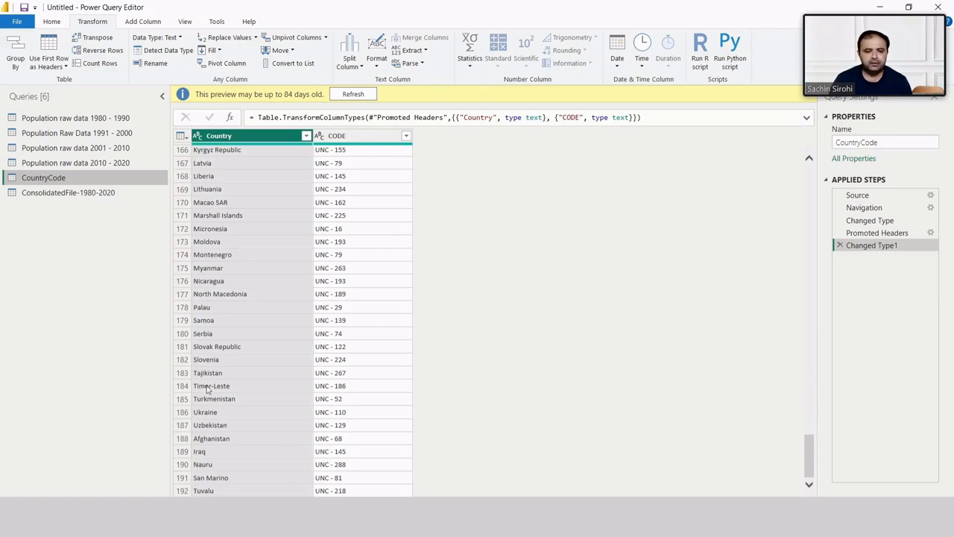
{"action": "left_click", "coordinate": [110, 192]}
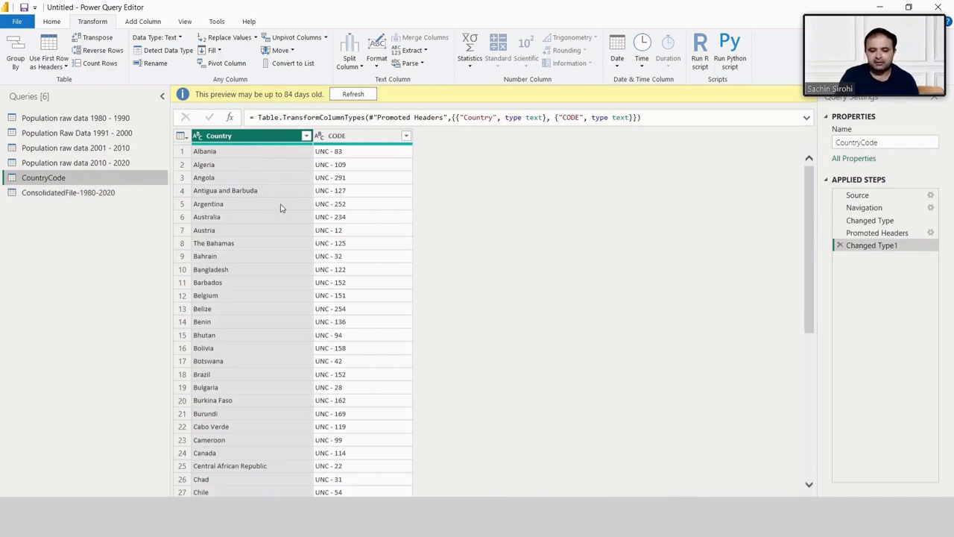
{"action": "left_click", "coordinate": [113, 195]}
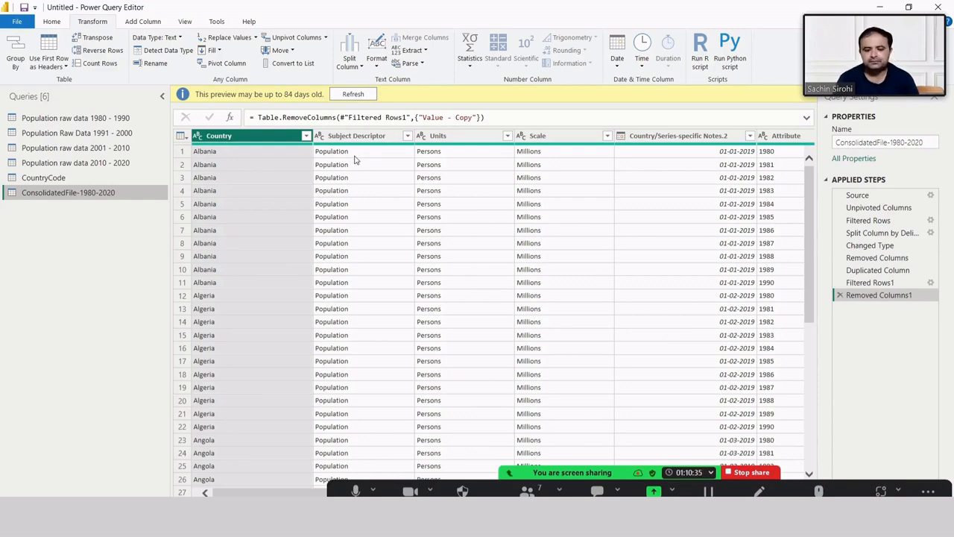
{"action": "left_click", "coordinate": [51, 22]}
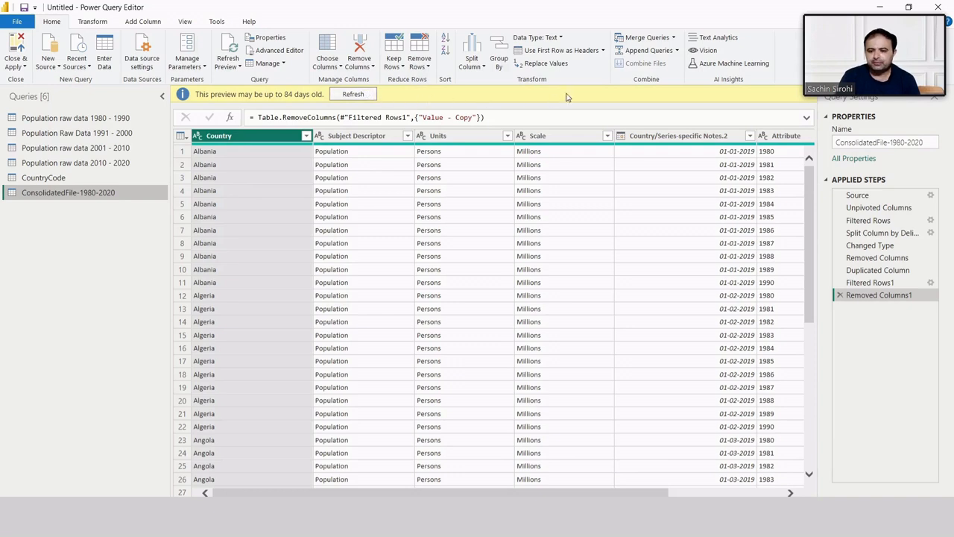
{"action": "left_click", "coordinate": [675, 38]}
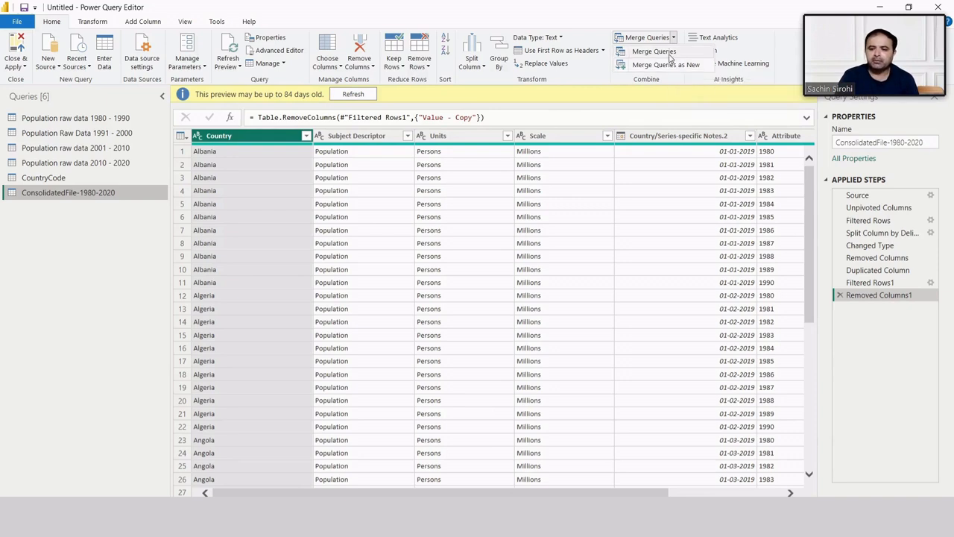
{"action": "left_click", "coordinate": [655, 52]}
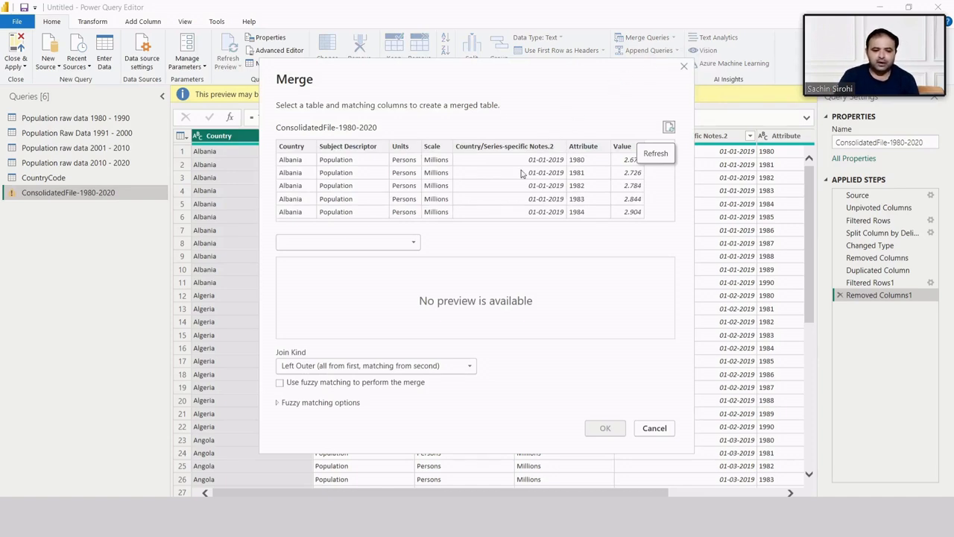
{"action": "left_click", "coordinate": [395, 246]}
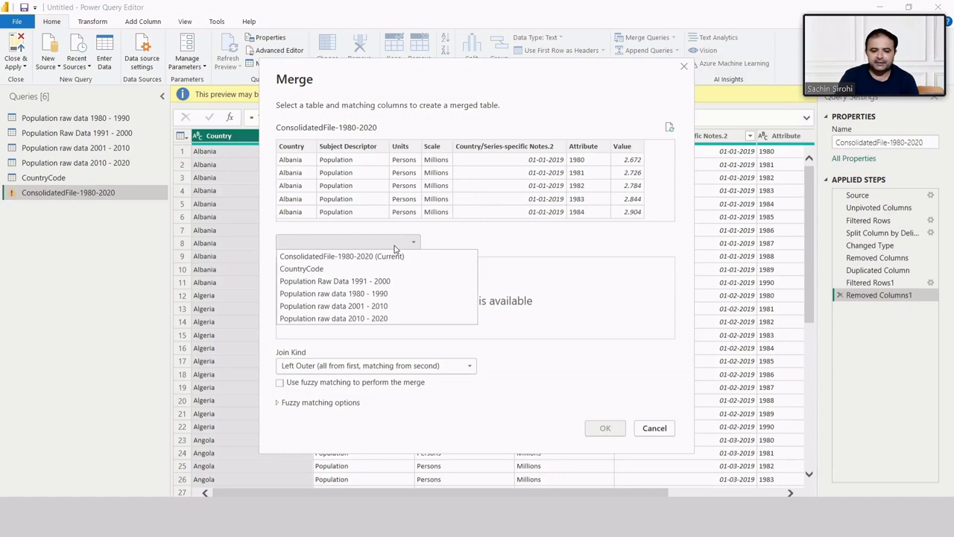
{"action": "left_click", "coordinate": [352, 269]}
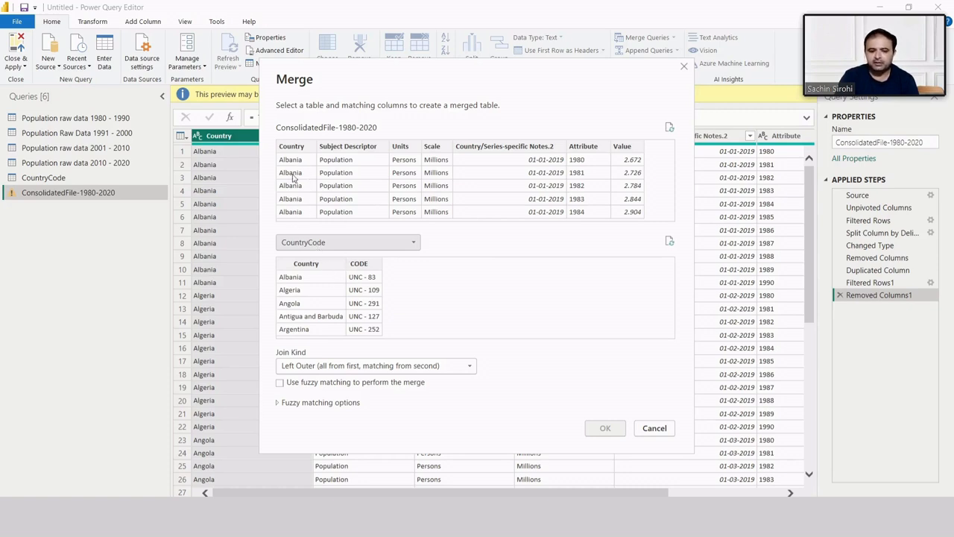
Step: Match the two tables on their Country columns and merge them with a Left Outer join
{"action": "left_click", "coordinate": [294, 149]}
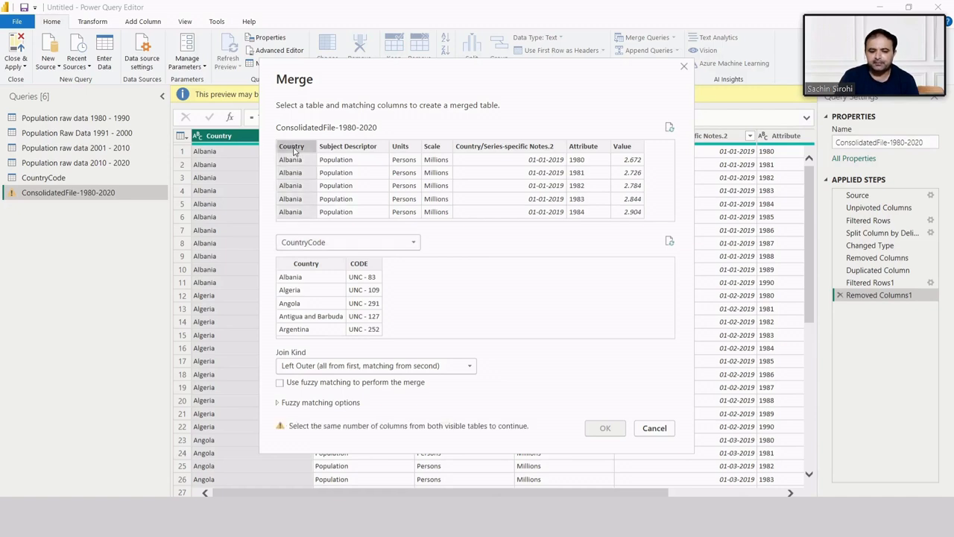
{"action": "left_click", "coordinate": [303, 267]}
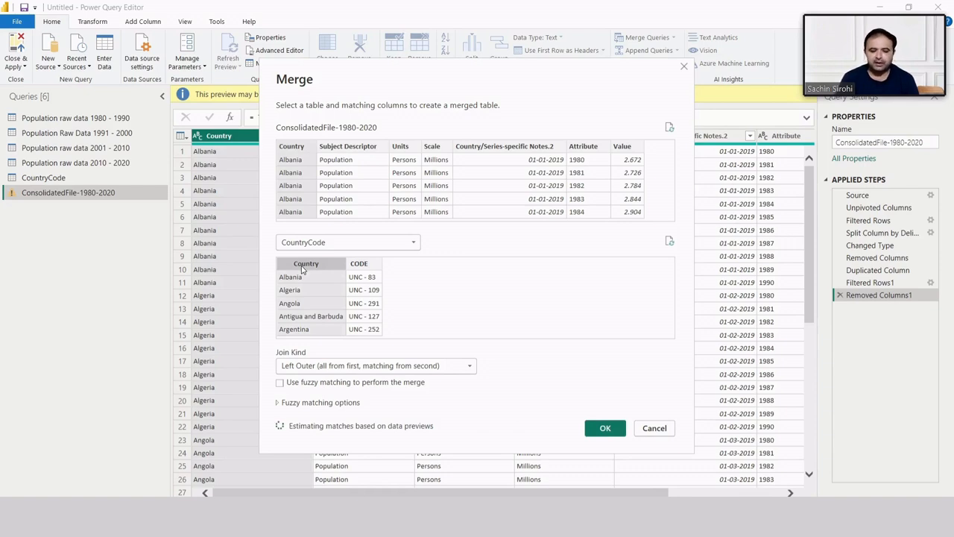
{"action": "left_click", "coordinate": [343, 369]}
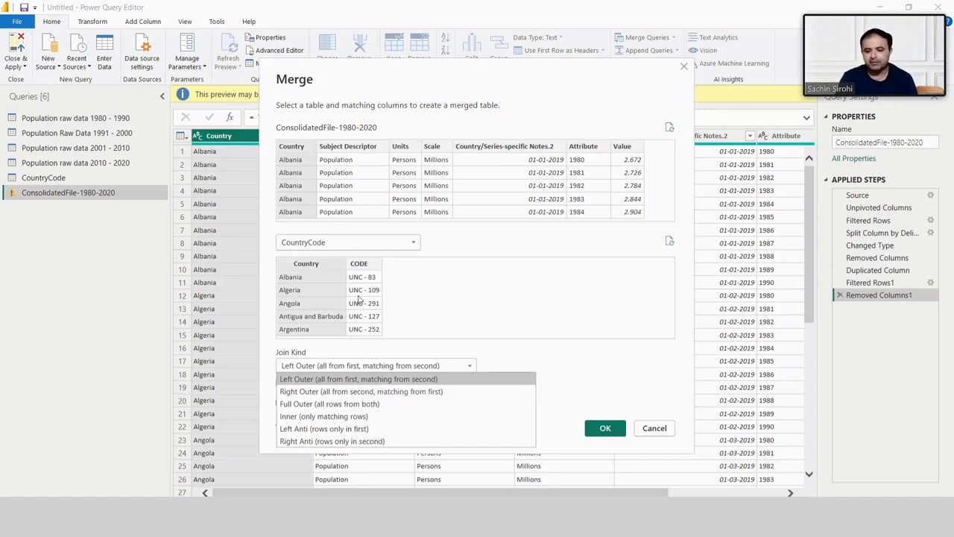
{"action": "left_click", "coordinate": [368, 381]}
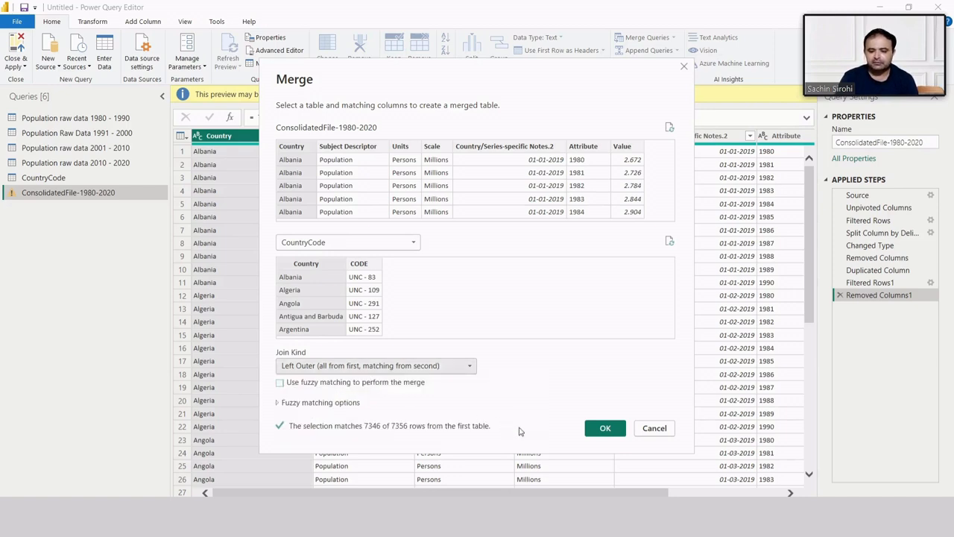
{"action": "left_click", "coordinate": [604, 428]}
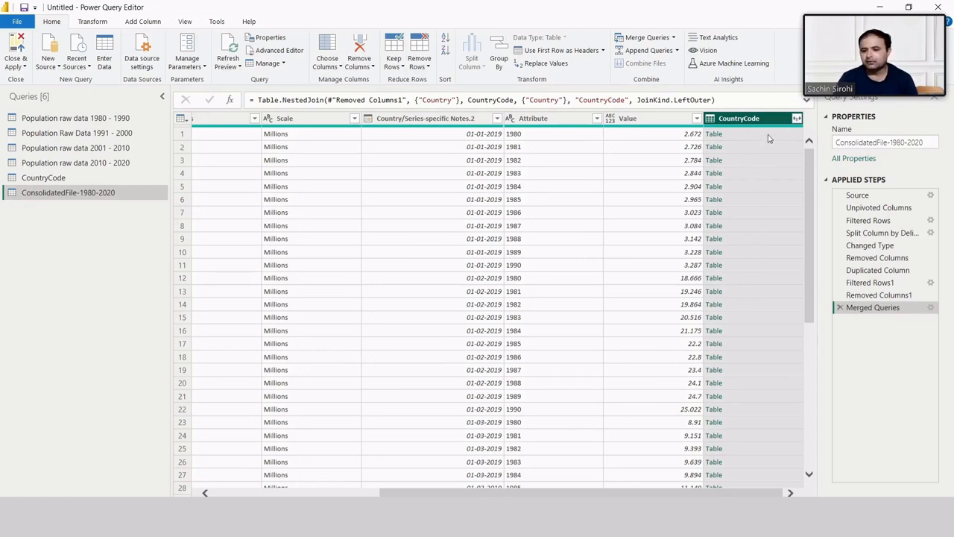
Step: Expand the merged CountryCode column to include only CODE, keeping the original column name as prefix
{"action": "mouse_move", "coordinate": [755, 130]}
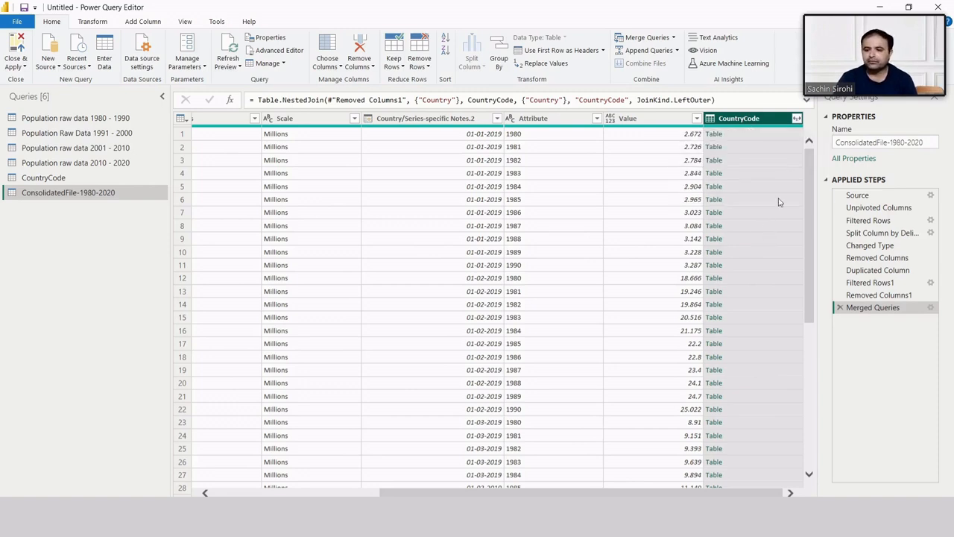
{"action": "left_click", "coordinate": [797, 119]}
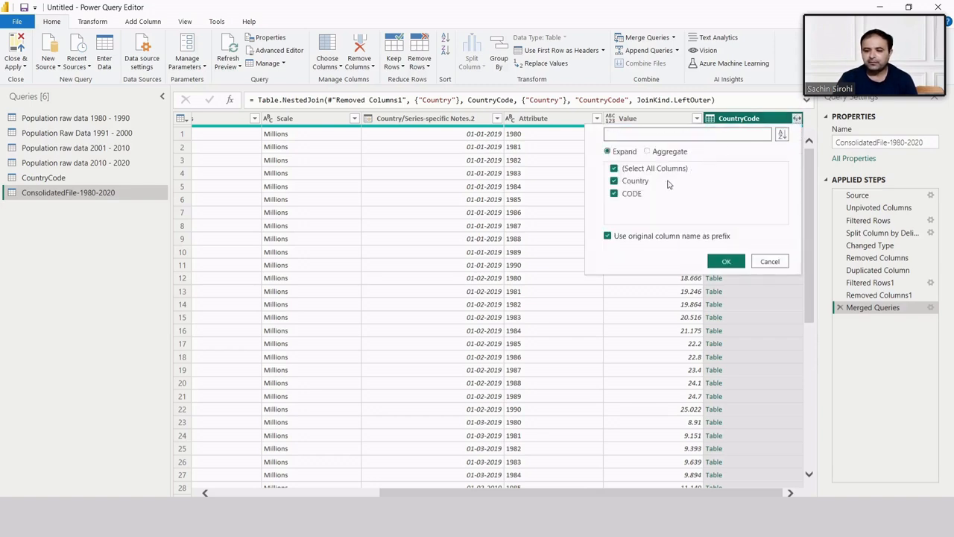
{"action": "left_click", "coordinate": [614, 169]}
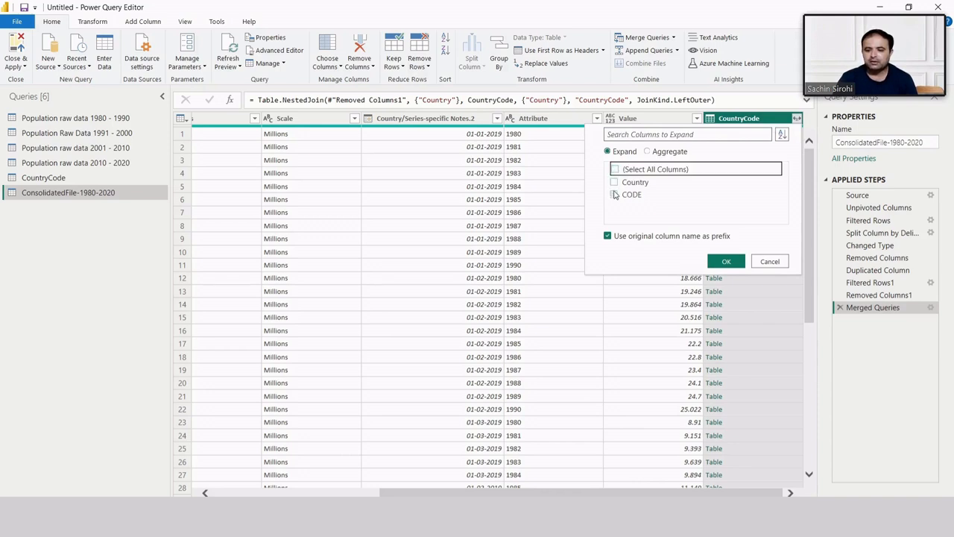
{"action": "left_click", "coordinate": [614, 195]}
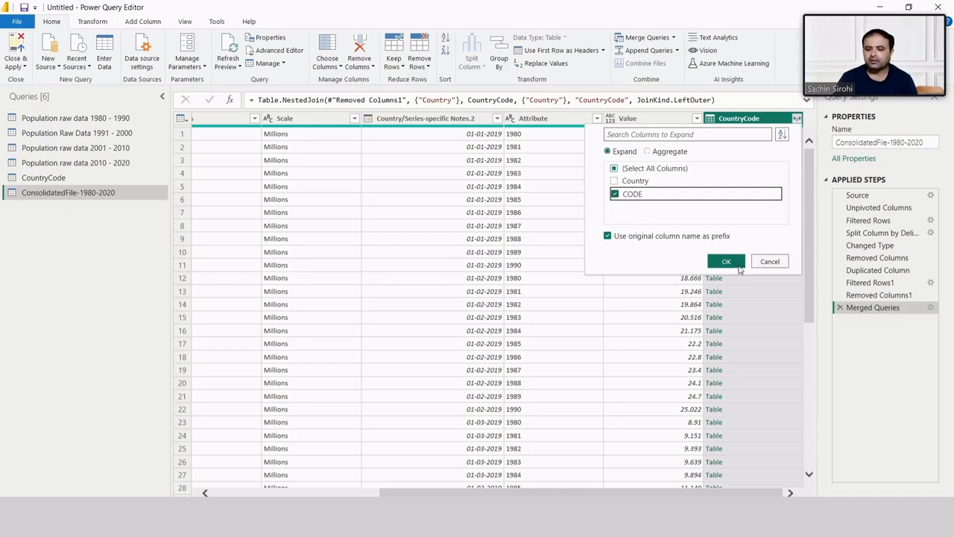
{"action": "left_click", "coordinate": [738, 267]}
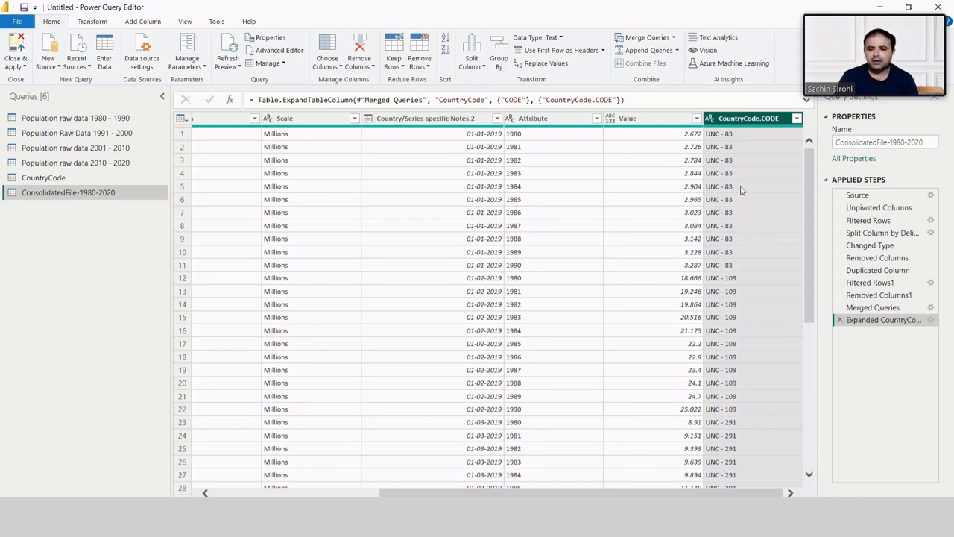
Step: Move the CountryCode.CODE column directly after the Country column
{"action": "left_click_drag", "start_coordinate": [743, 125], "coordinate": [296, 134]}
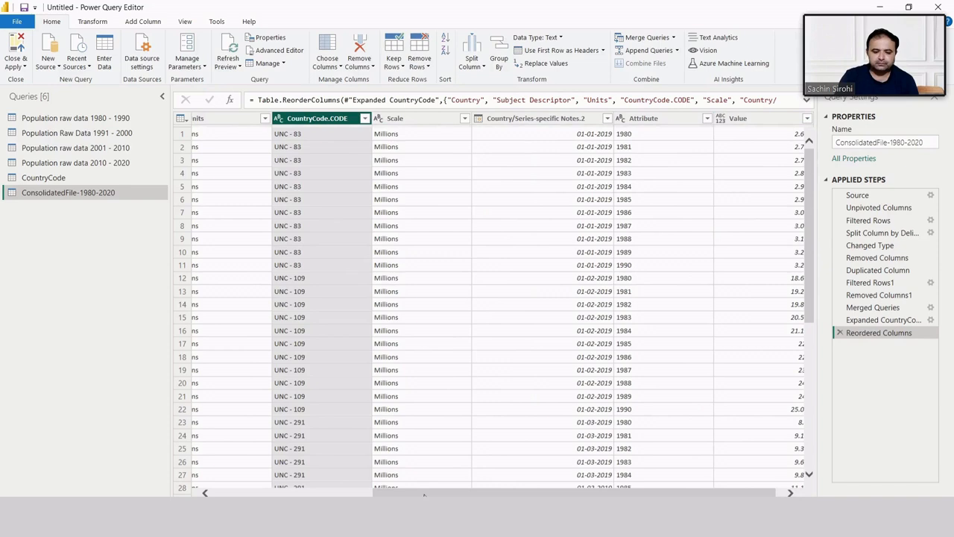
{"action": "left_click_drag", "start_coordinate": [425, 493], "coordinate": [264, 494]}
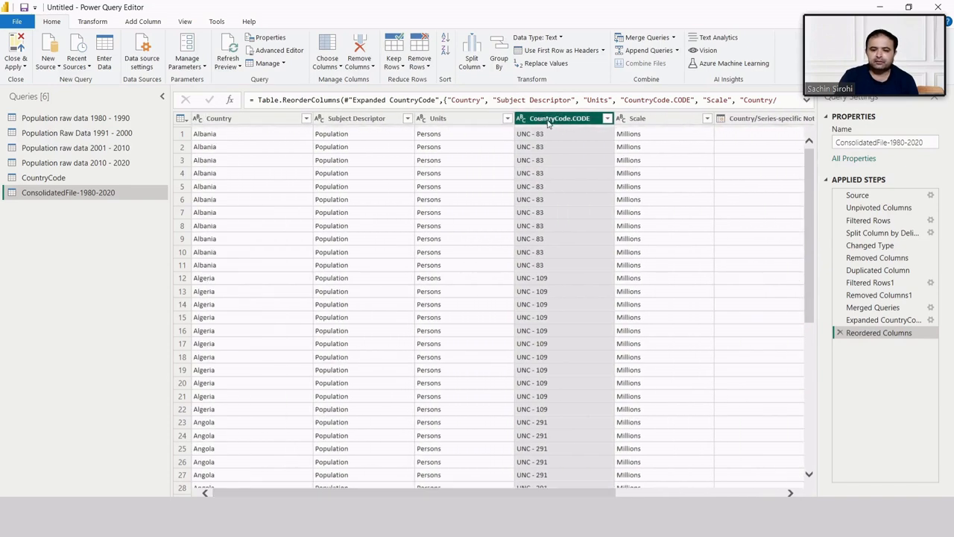
{"action": "left_click_drag", "start_coordinate": [548, 123], "coordinate": [346, 123]}
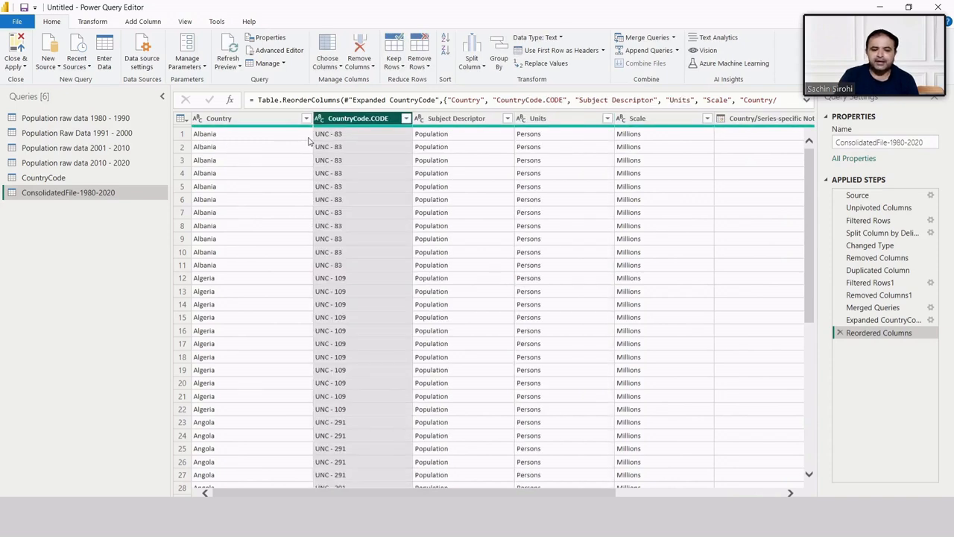
Step: Compare the Albania and Algeria codes in ConsolidatedFile-1980-2020 with those in the CountryCode query
{"action": "left_click", "coordinate": [346, 138]}
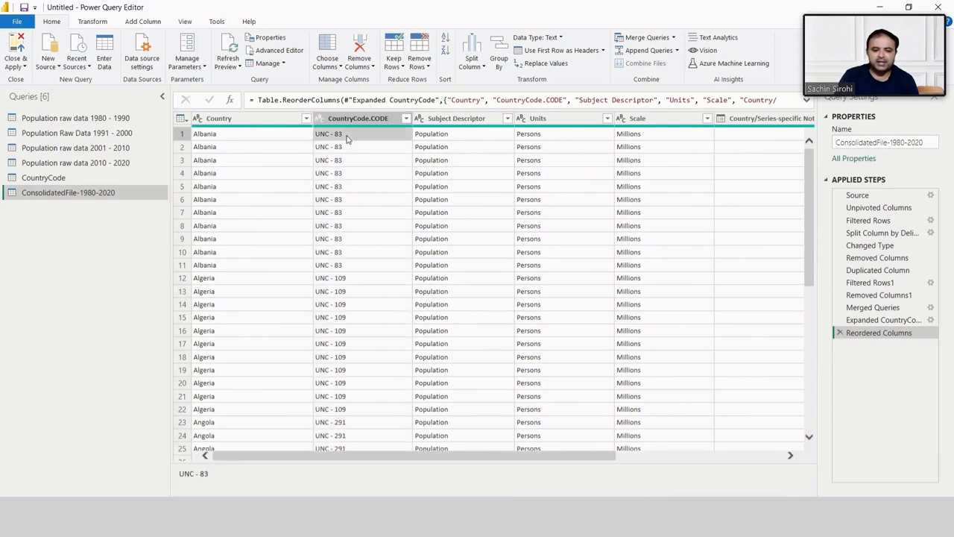
{"action": "left_click", "coordinate": [83, 178]}
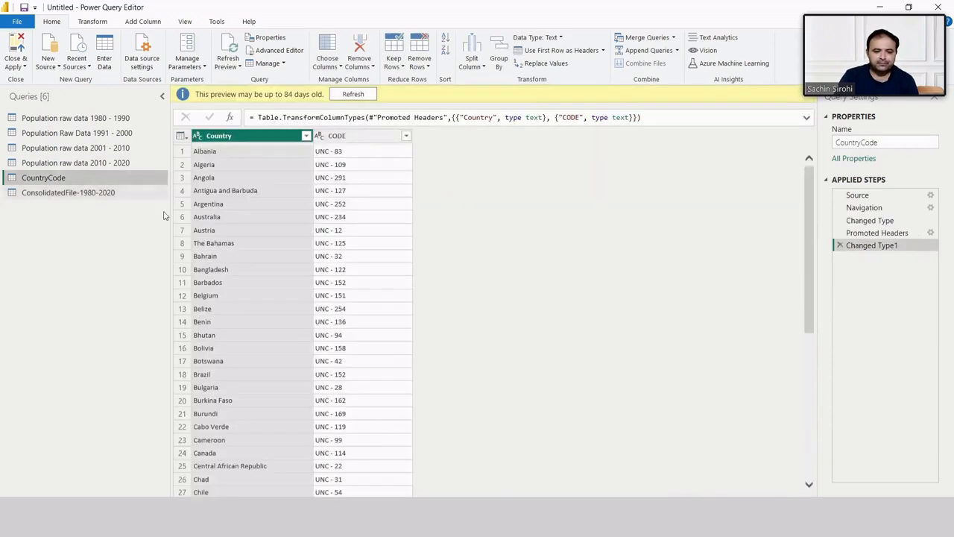
{"action": "left_click", "coordinate": [325, 153]}
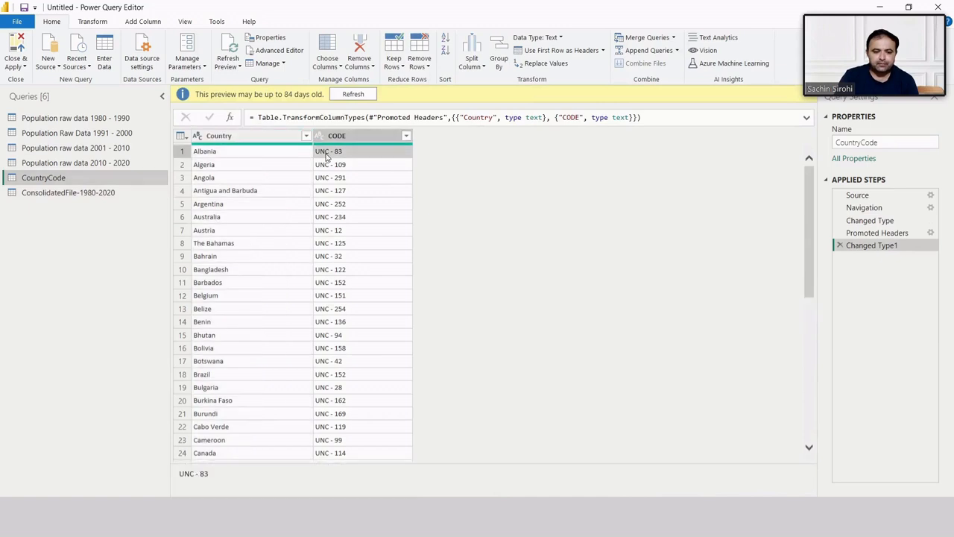
{"action": "left_click", "coordinate": [246, 170]}
{"action": "left_click", "coordinate": [340, 167]}
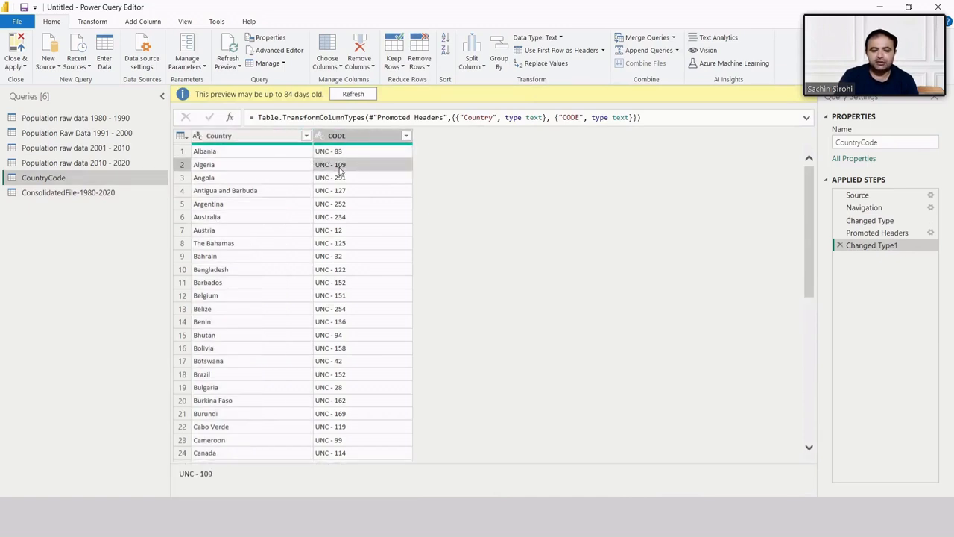
{"action": "left_click", "coordinate": [92, 193]}
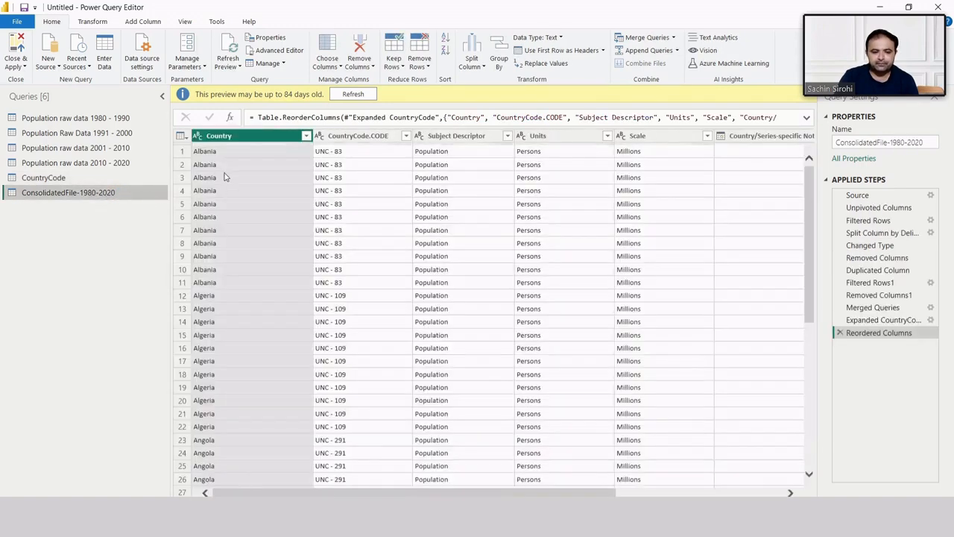
{"action": "scroll", "coordinate": [232, 282], "scroll_direction": "down", "scroll_amount": 1}
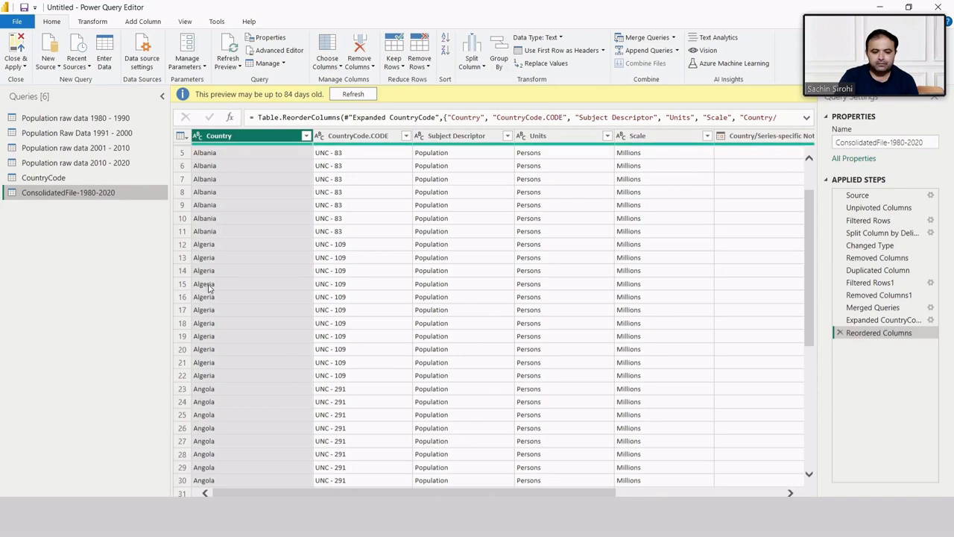
{"action": "left_click", "coordinate": [208, 292]}
{"action": "scroll", "coordinate": [353, 295], "scroll_direction": "up", "scroll_amount": 2}
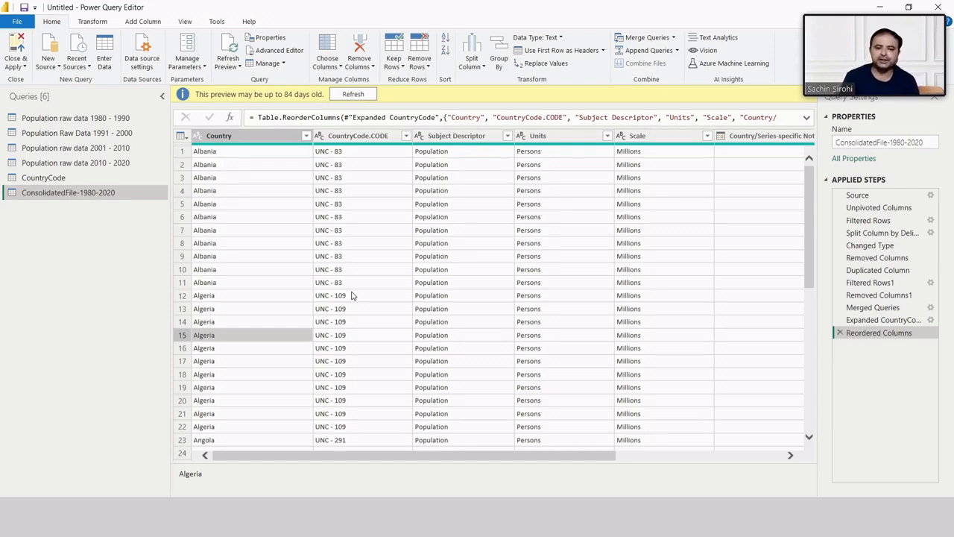
Step: Check the codes assigned to further countries and the filter values of the CountryCode.CODE column, leaving the filter unchanged
{"action": "scroll", "coordinate": [353, 296], "scroll_direction": "down", "scroll_amount": 15}
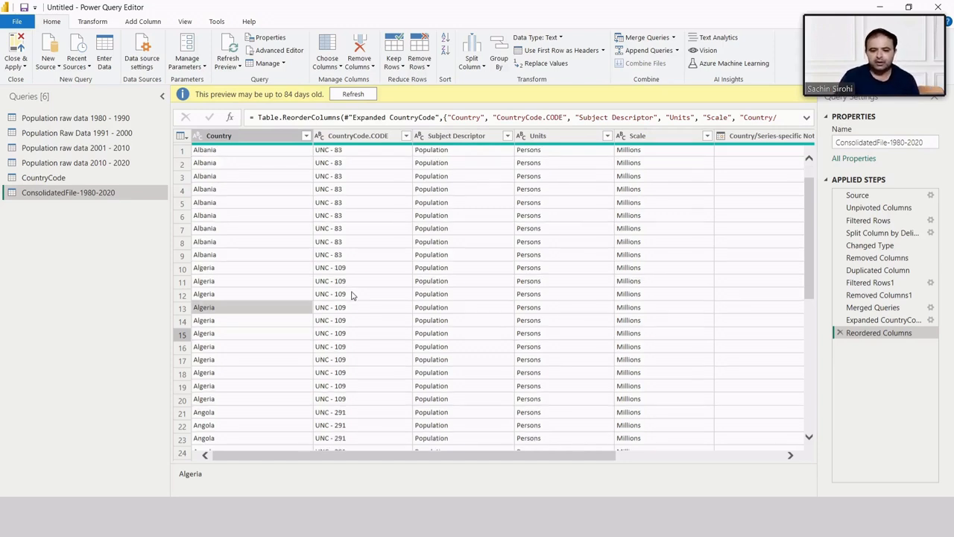
{"action": "scroll", "coordinate": [353, 295], "scroll_direction": "down", "scroll_amount": 3}
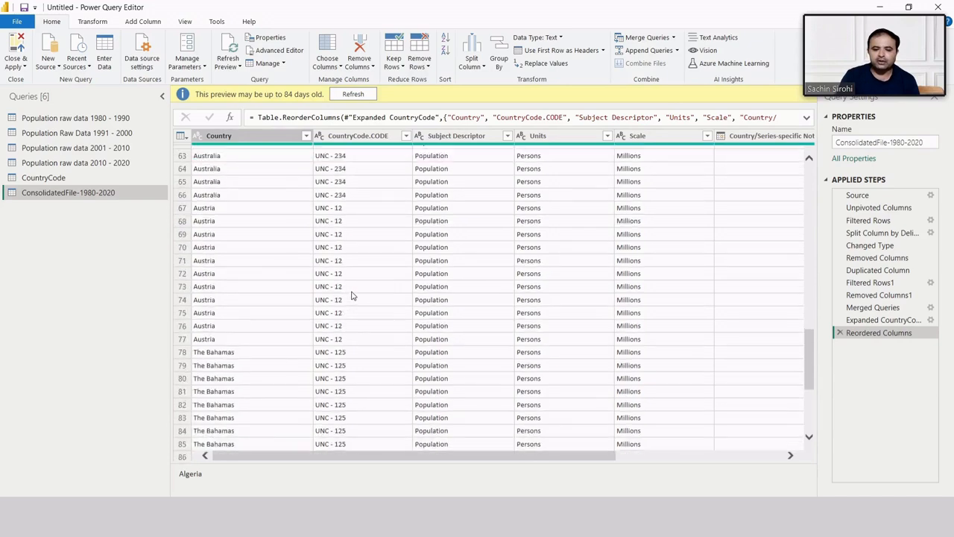
{"action": "scroll", "coordinate": [354, 283], "scroll_direction": "up", "scroll_amount": 20}
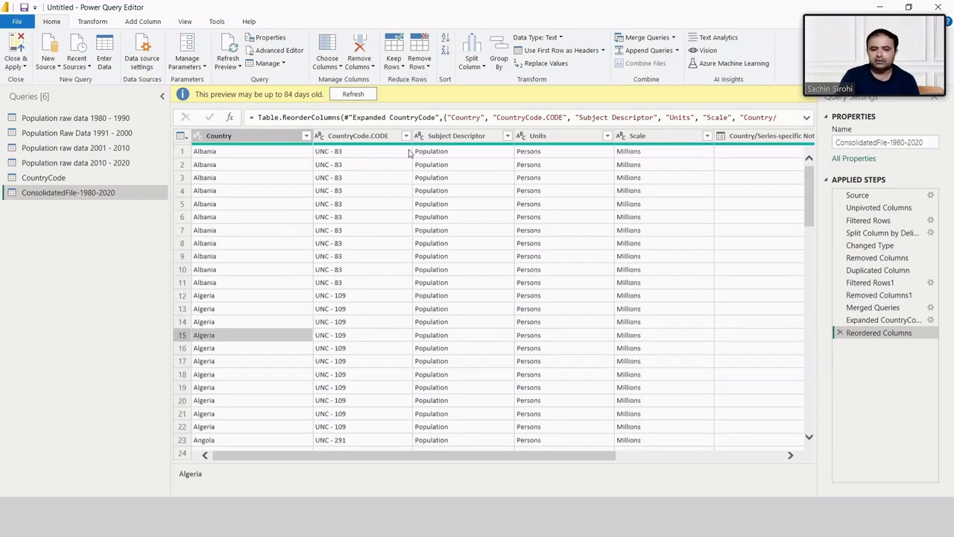
{"action": "left_click", "coordinate": [406, 136]}
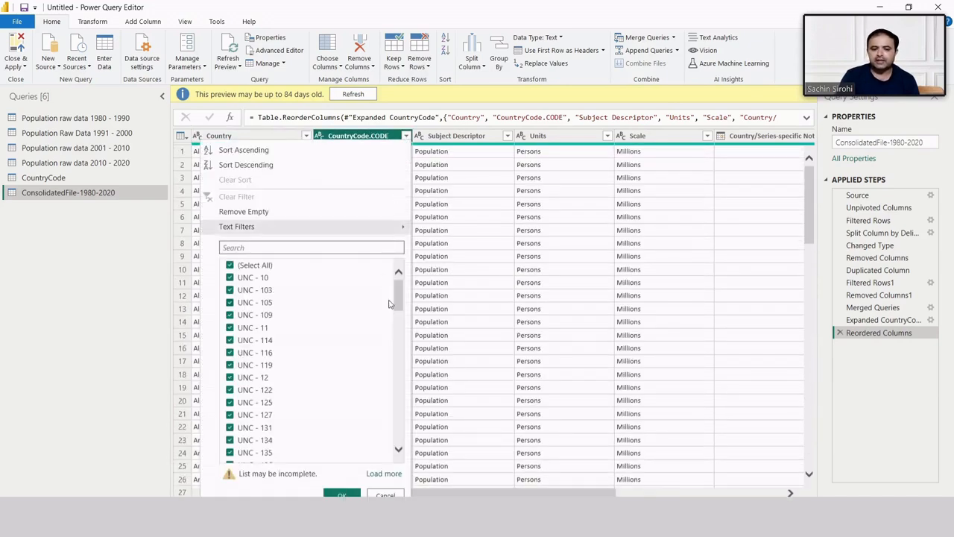
{"action": "left_click_drag", "start_coordinate": [401, 296], "coordinate": [406, 453]}
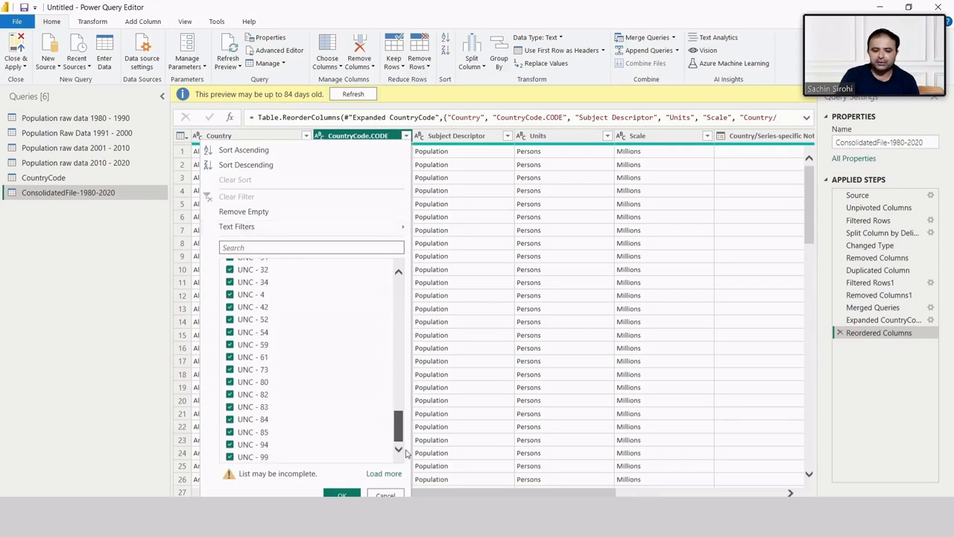
{"action": "left_click", "coordinate": [385, 494]}
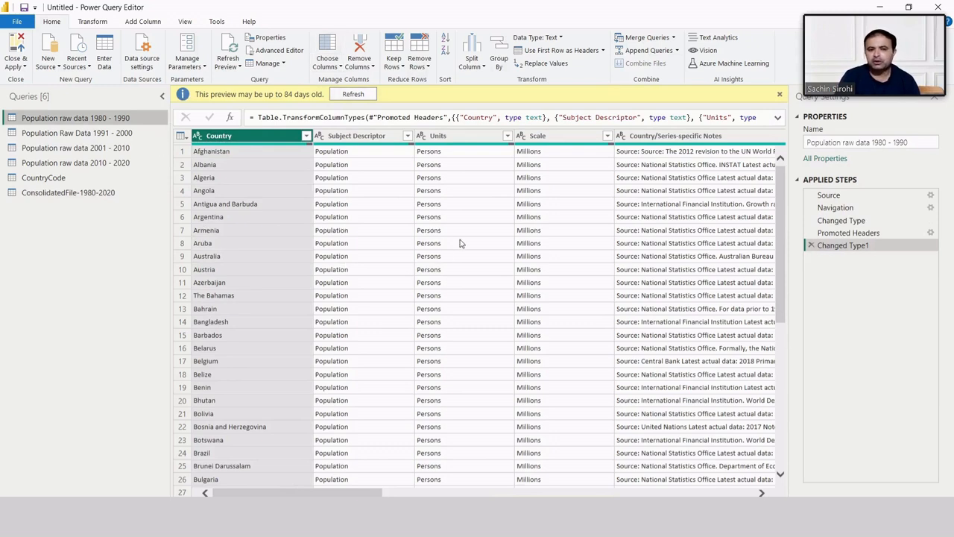
Step: Apply the query changes to load all tables into the report, and save it as PopulationDasboardUSA-22-06-2024
{"action": "left_click", "coordinate": [26, 68]}
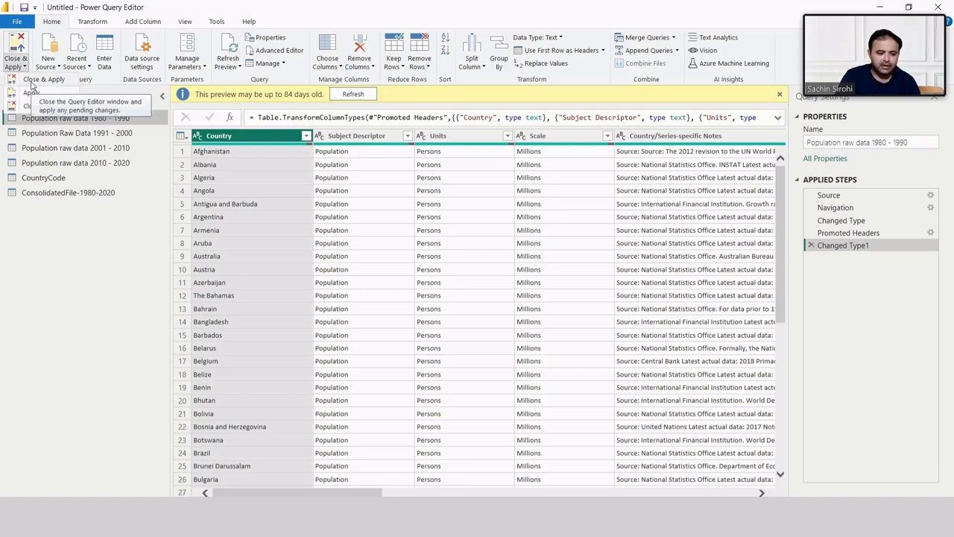
{"action": "left_click", "coordinate": [31, 83]}
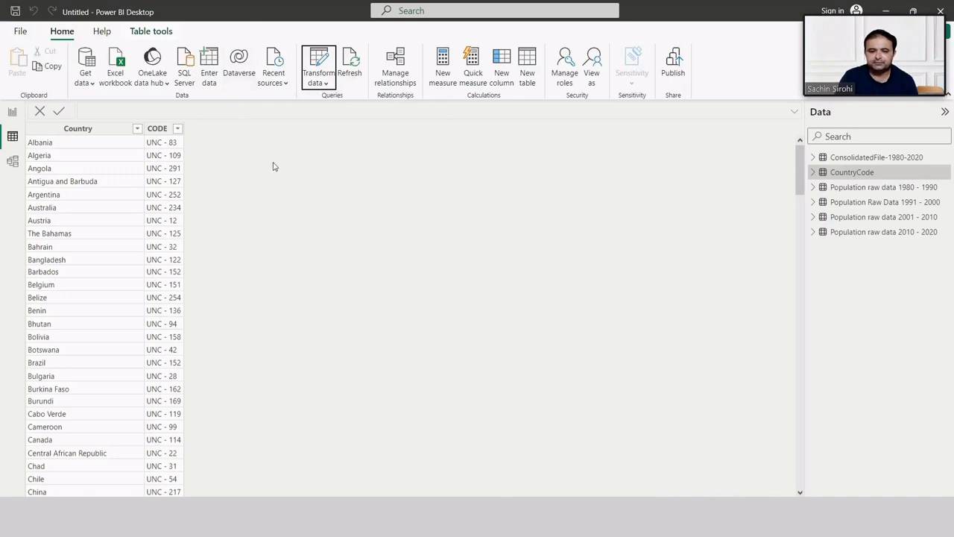
{"action": "left_click", "coordinate": [20, 32]}
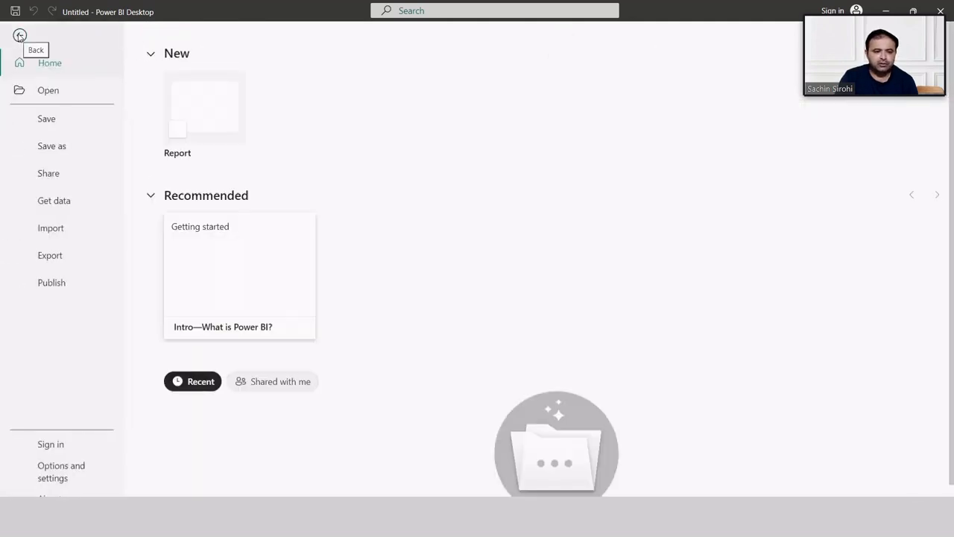
{"action": "left_click", "coordinate": [53, 148]}
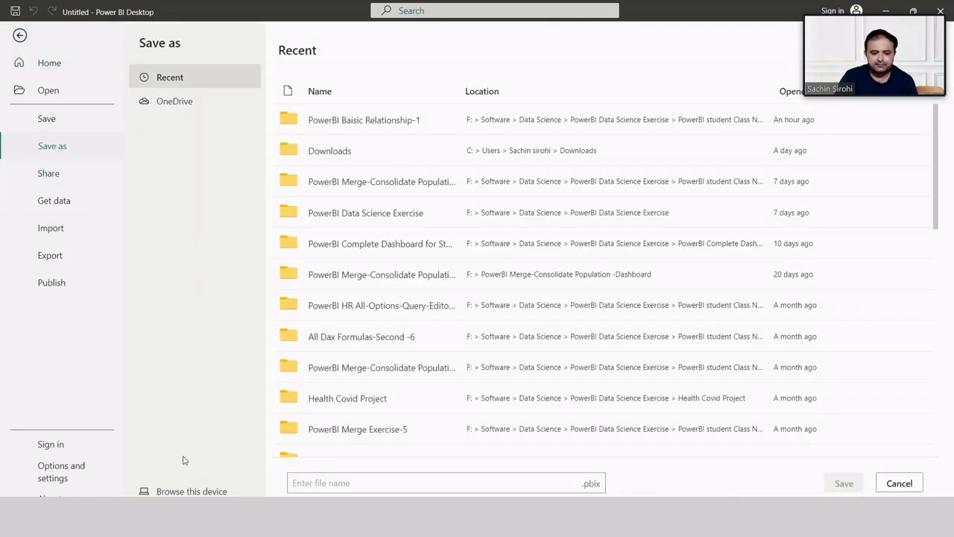
{"action": "left_click", "coordinate": [190, 493]}
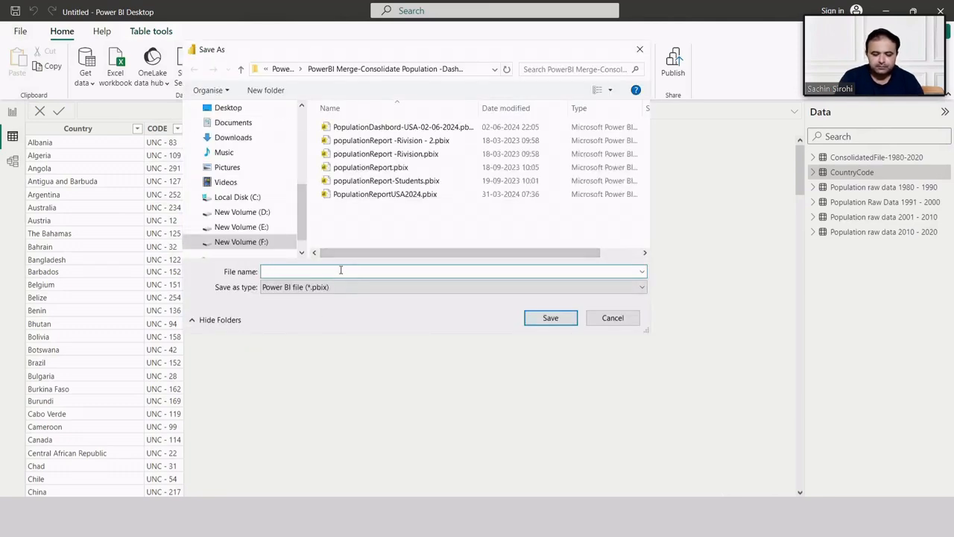
{"action": "type", "text": "PopulationDasboardUSA-22-06-2024"}
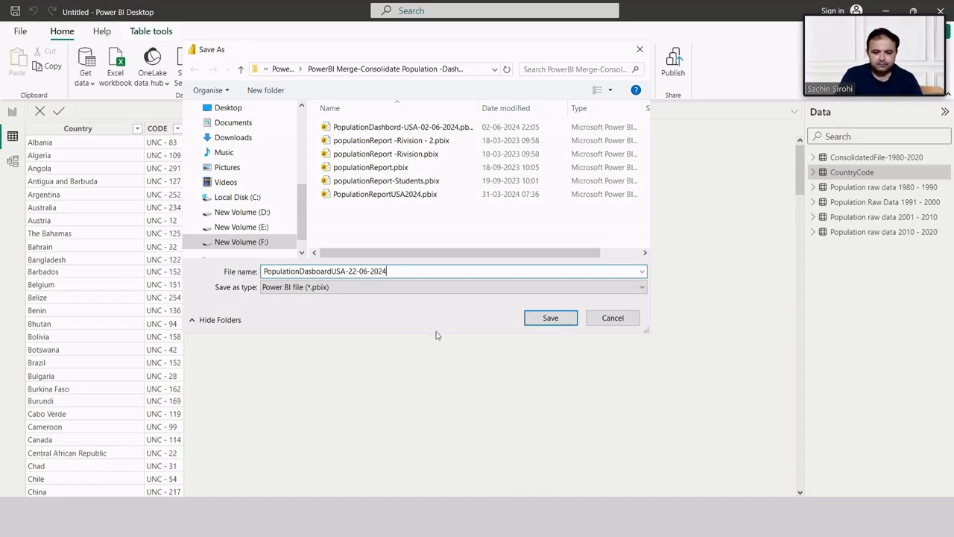
{"action": "left_click", "coordinate": [538, 319]}
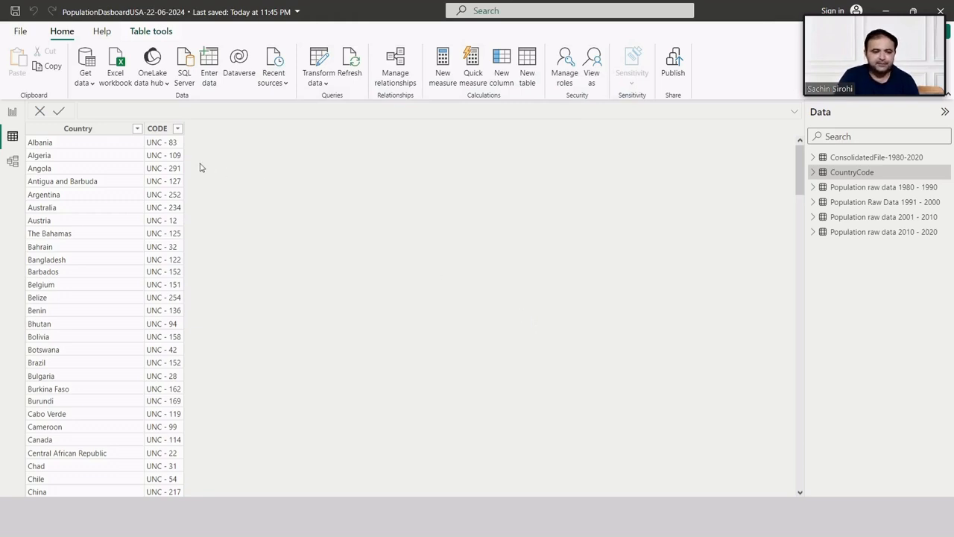
Step: Move the CountryCode table lower in the model diagram and examine its relationships with the population and consolidated tables
{"action": "left_click", "coordinate": [11, 161]}
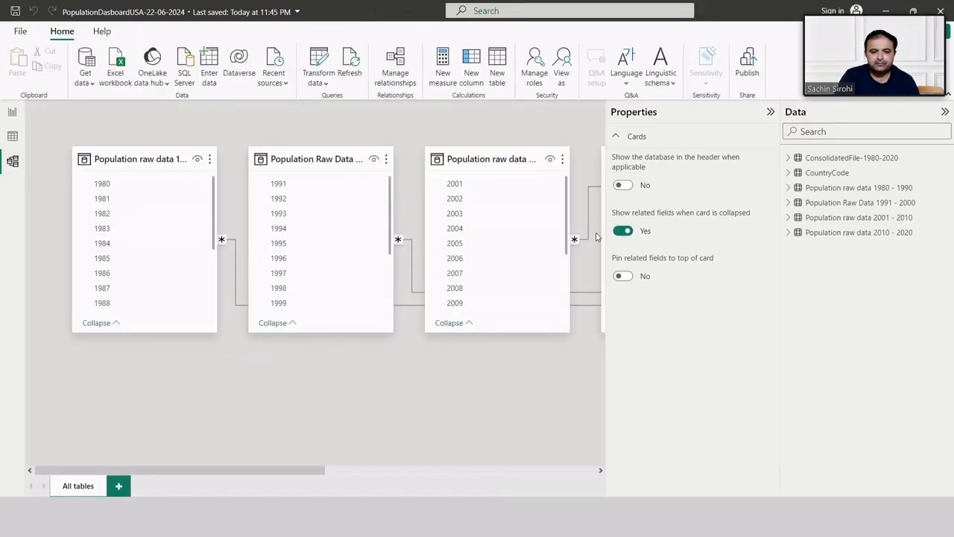
{"action": "left_click_drag", "start_coordinate": [314, 473], "coordinate": [493, 478]}
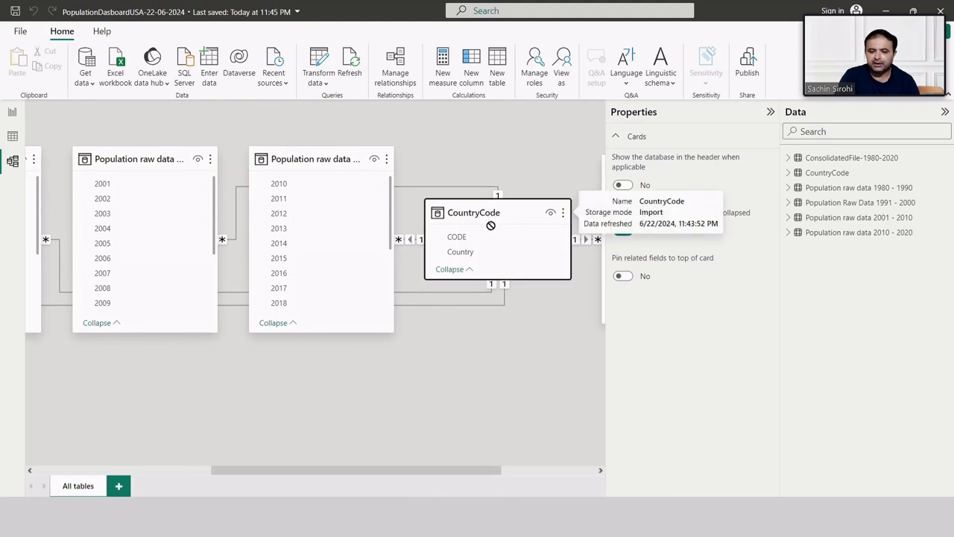
{"action": "left_click_drag", "start_coordinate": [490, 215], "coordinate": [496, 299]}
{"action": "left_click_drag", "start_coordinate": [429, 470], "coordinate": [514, 461]}
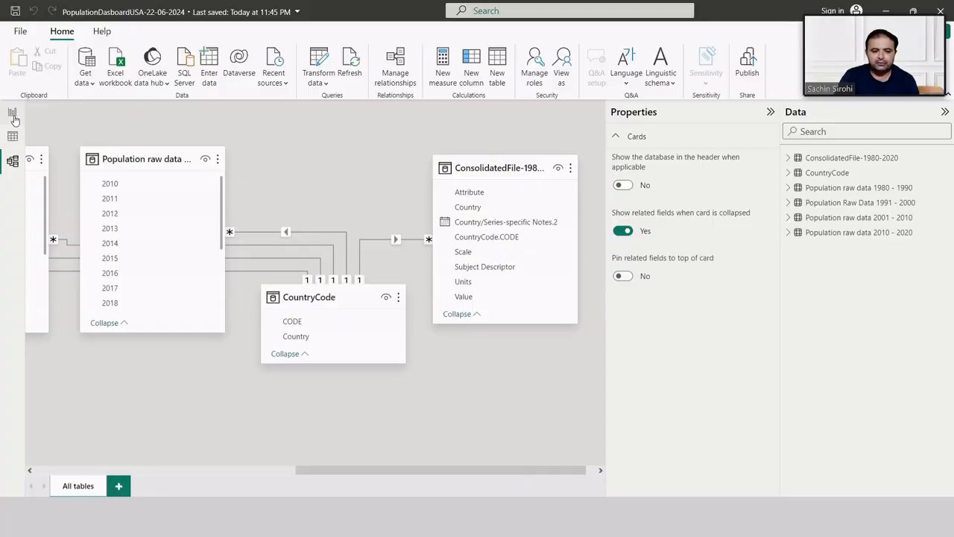
Step: Create an enlarged stacked column chart on Page 1 with Country on the X-axis and Value on the Y-axis from ConsolidatedFile-1980-2020
{"action": "left_click", "coordinate": [12, 113]}
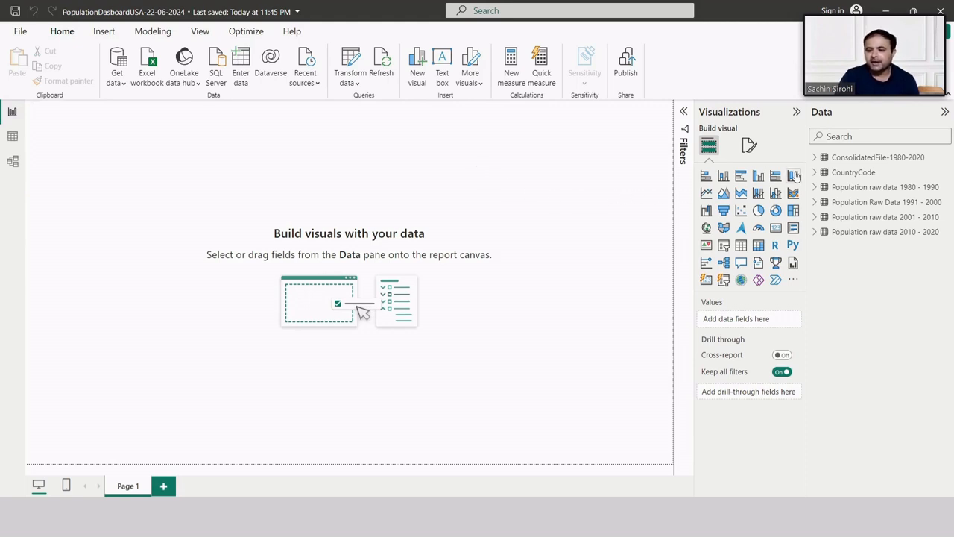
{"action": "left_click", "coordinate": [815, 157]}
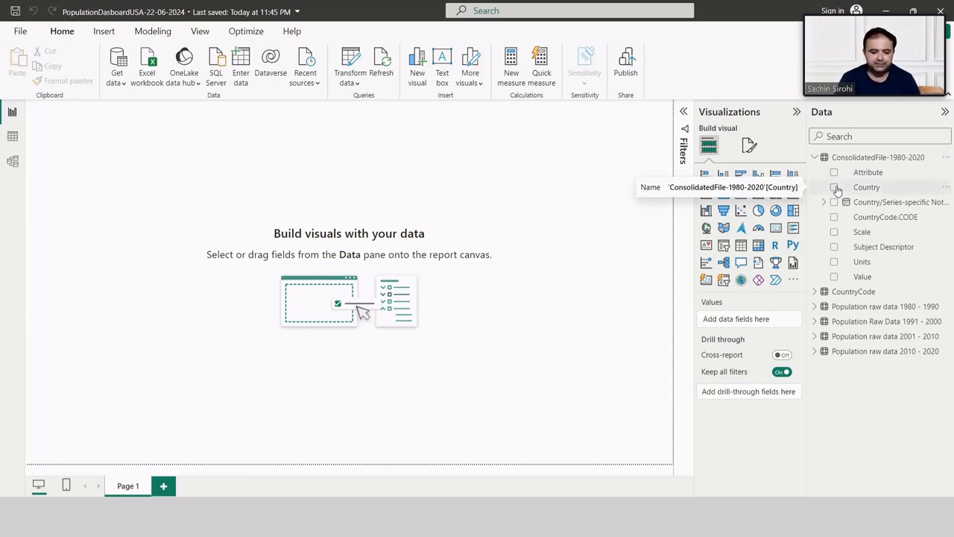
{"action": "left_click", "coordinate": [834, 187]}
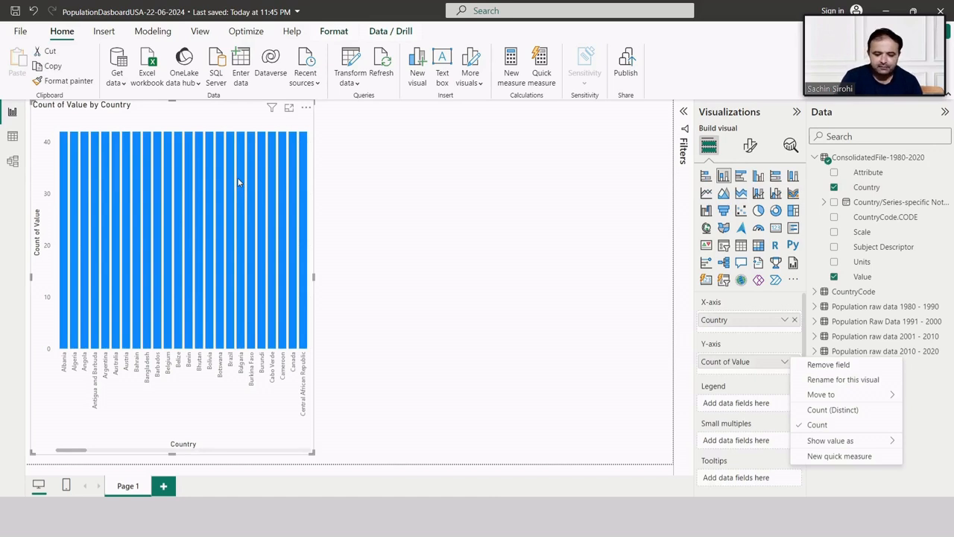
{"action": "key", "text": "Delete"}
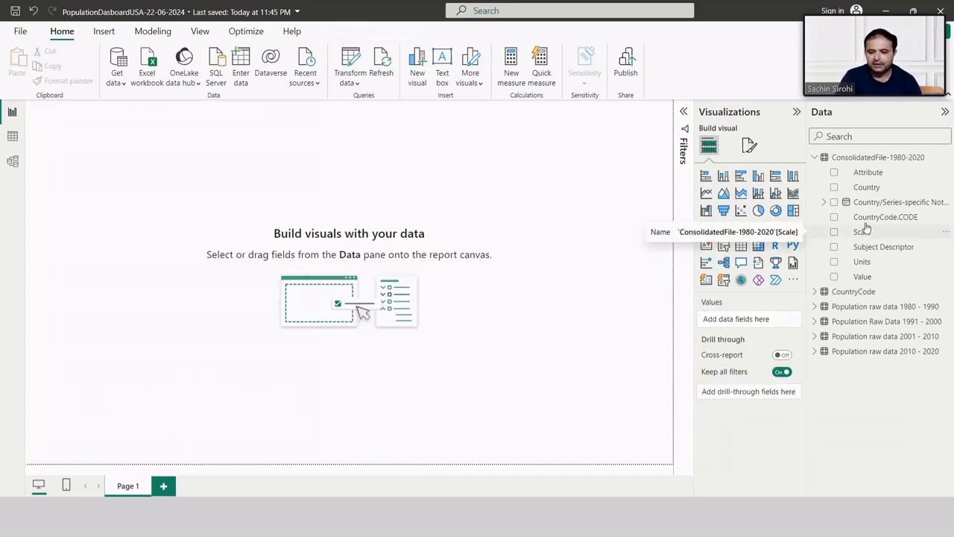
{"action": "left_click", "coordinate": [723, 177]}
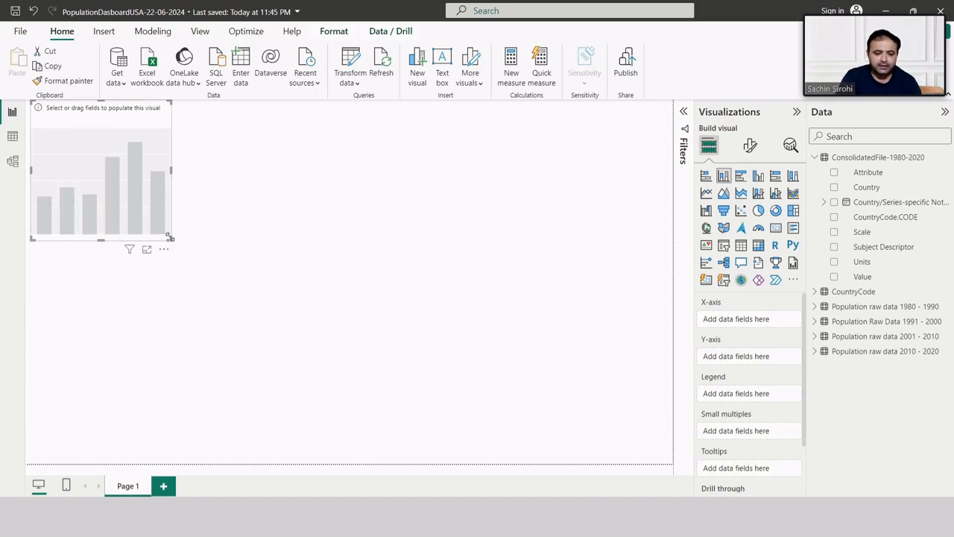
{"action": "left_click_drag", "start_coordinate": [171, 243], "coordinate": [232, 342]}
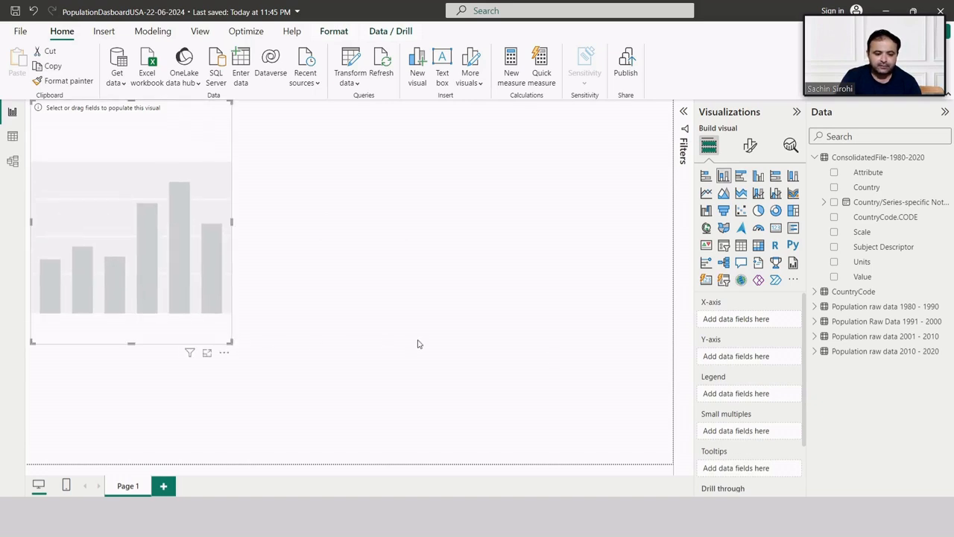
{"action": "left_click", "coordinate": [834, 188]}
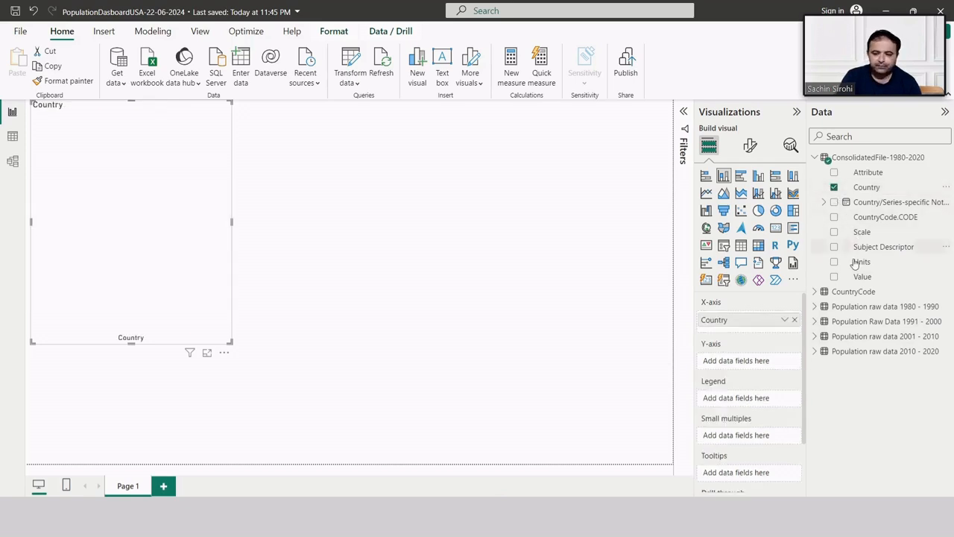
{"action": "left_click", "coordinate": [835, 277]}
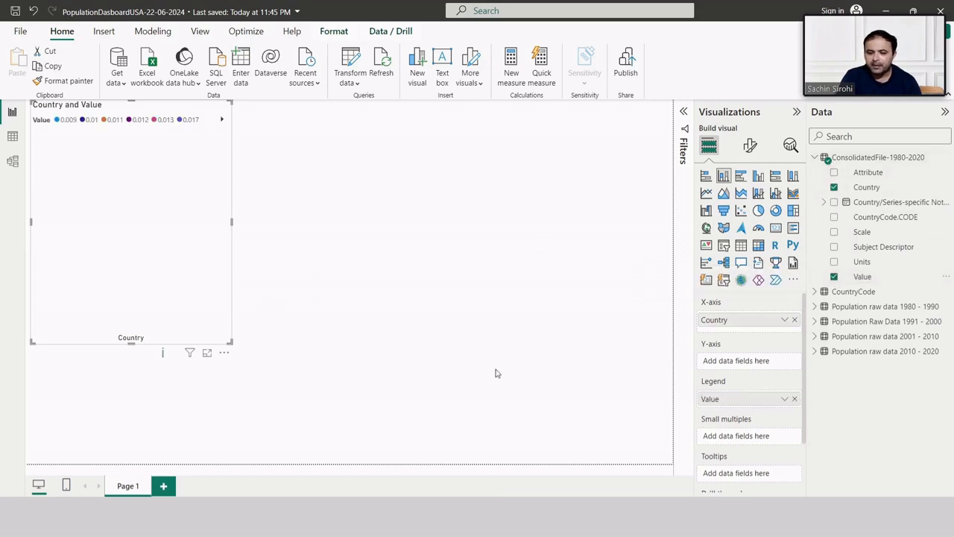
{"action": "left_click_drag", "start_coordinate": [729, 402], "coordinate": [732, 363]}
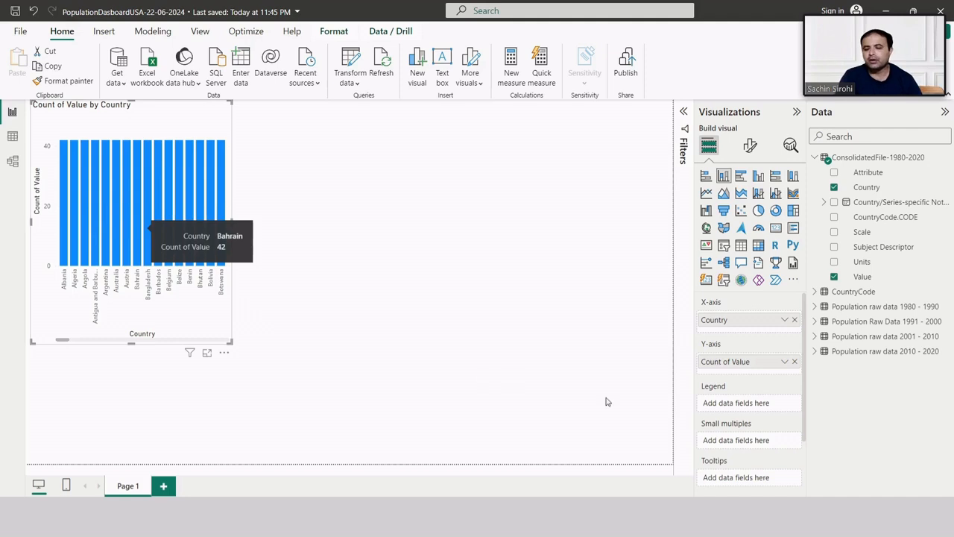
Step: Check the aggregation choices for Value in the chart, and set the Value column's data type in ConsolidatedFile-1980-2020 to Whole number
{"action": "left_click", "coordinate": [785, 363]}
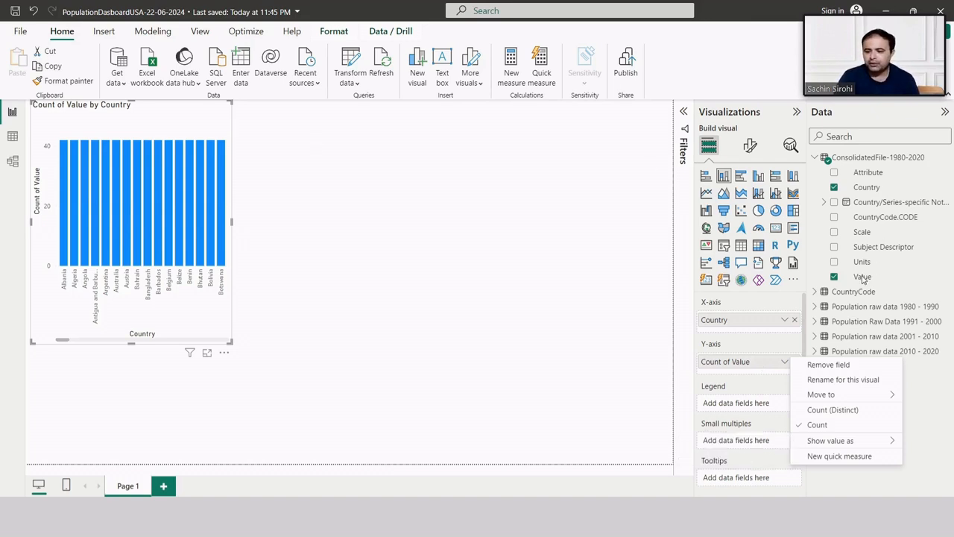
{"action": "left_click", "coordinate": [567, 265]}
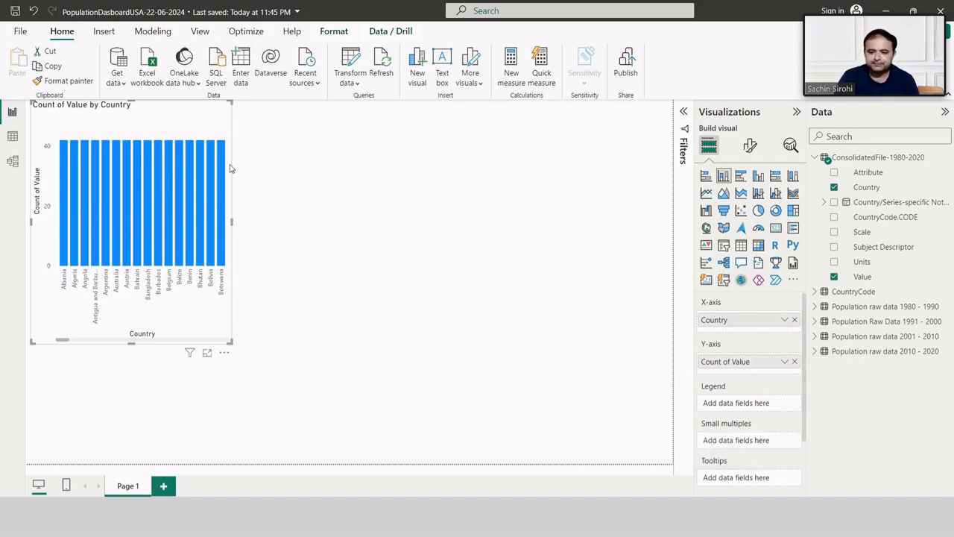
{"action": "left_click", "coordinate": [12, 137]}
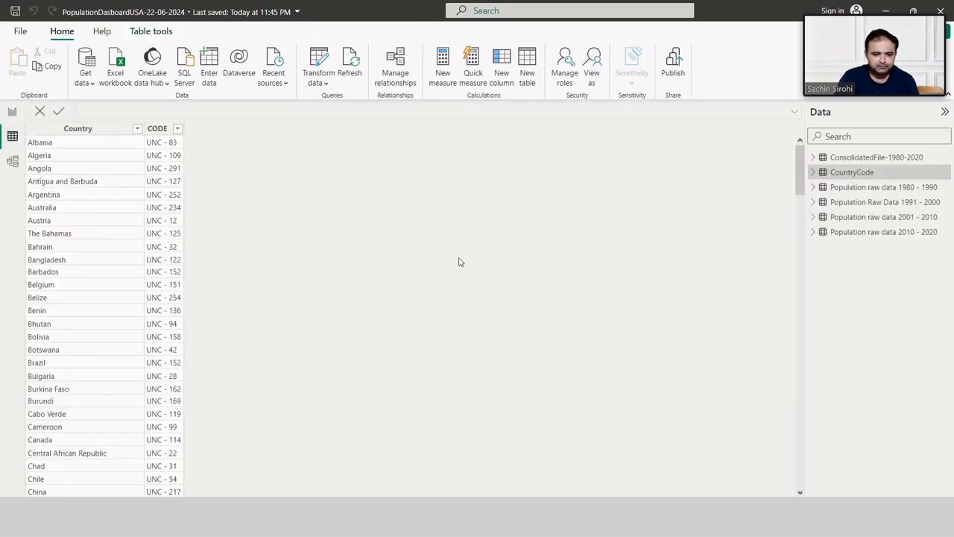
{"action": "left_click", "coordinate": [852, 160]}
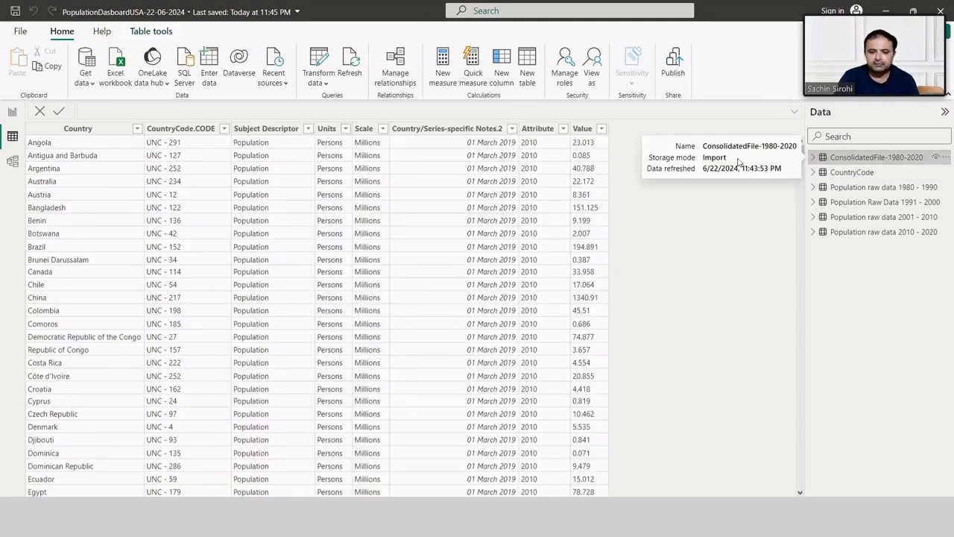
{"action": "left_click", "coordinate": [581, 132]}
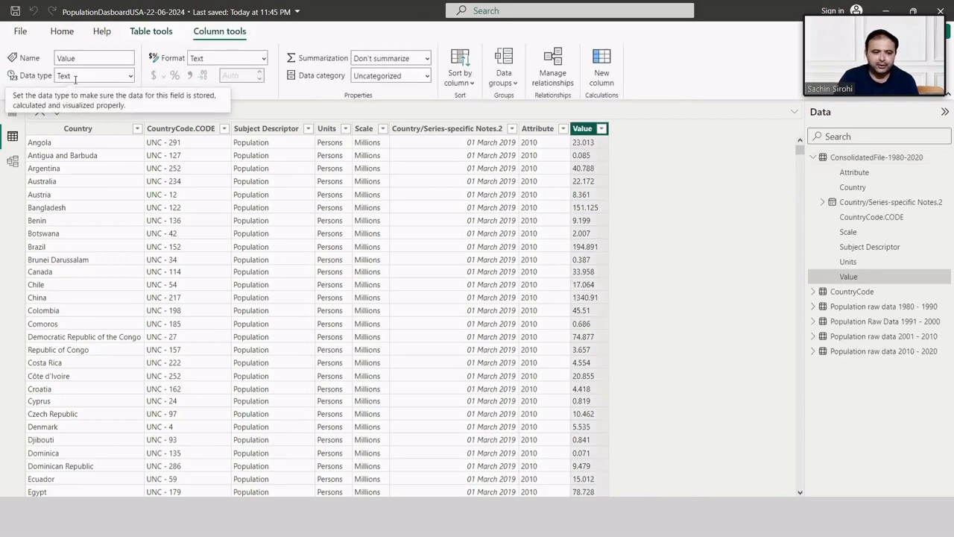
{"action": "left_click", "coordinate": [132, 76]}
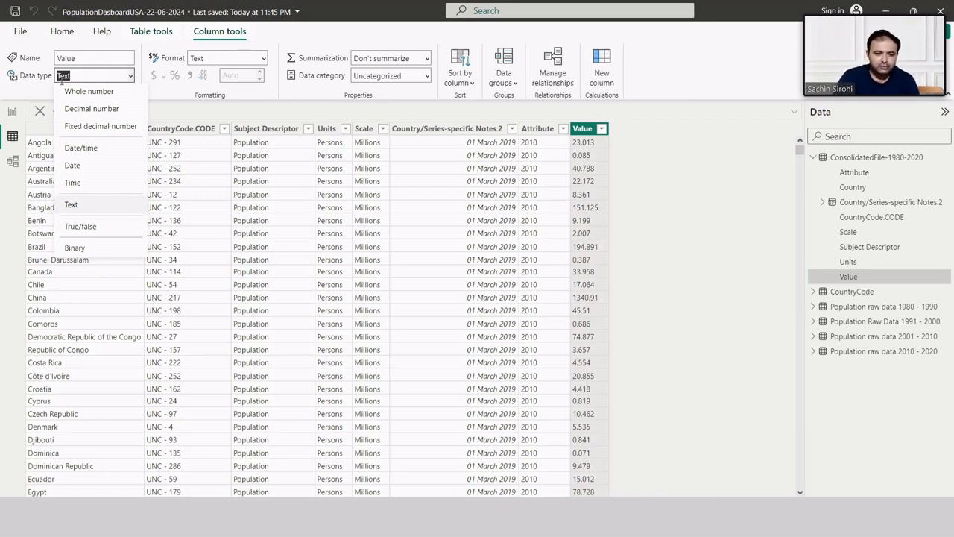
{"action": "left_click", "coordinate": [73, 92]}
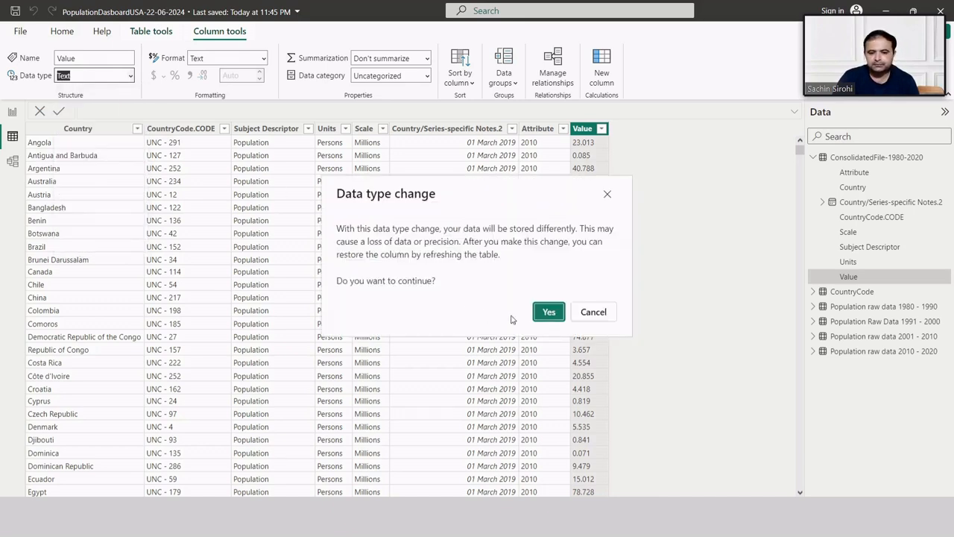
{"action": "left_click", "coordinate": [549, 312]}
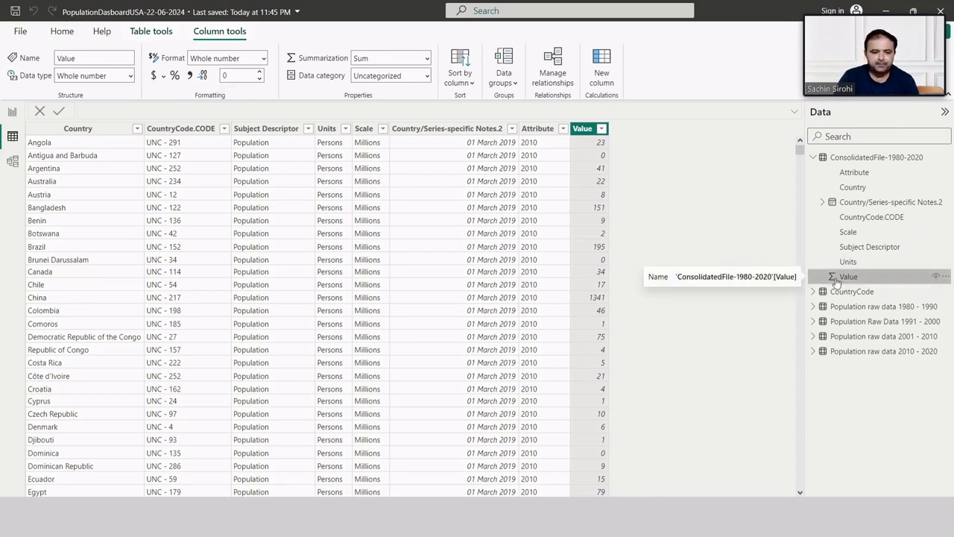
Step: Aggregate Value in the column chart as Sum and enlarge the chart to fill most of the report page
{"action": "left_click", "coordinate": [12, 112]}
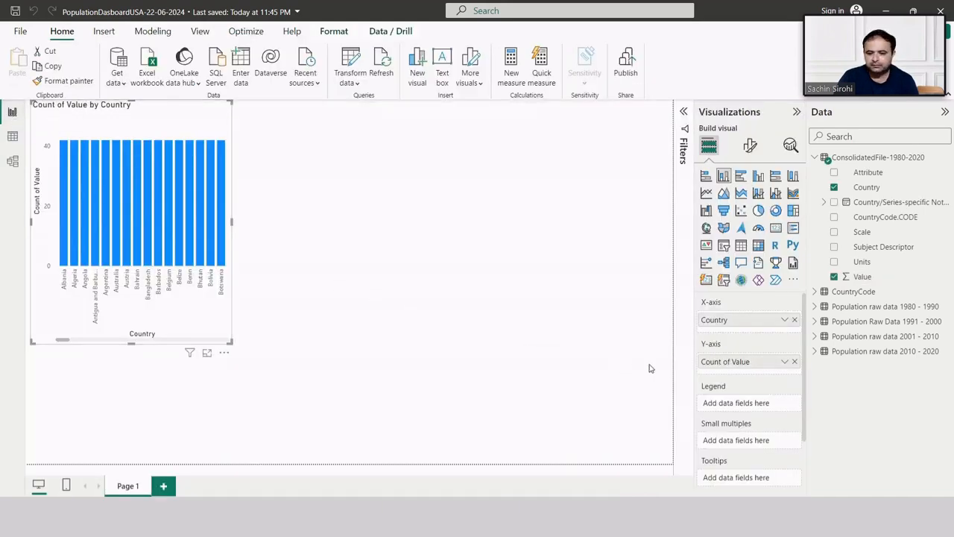
{"action": "left_click", "coordinate": [783, 362]}
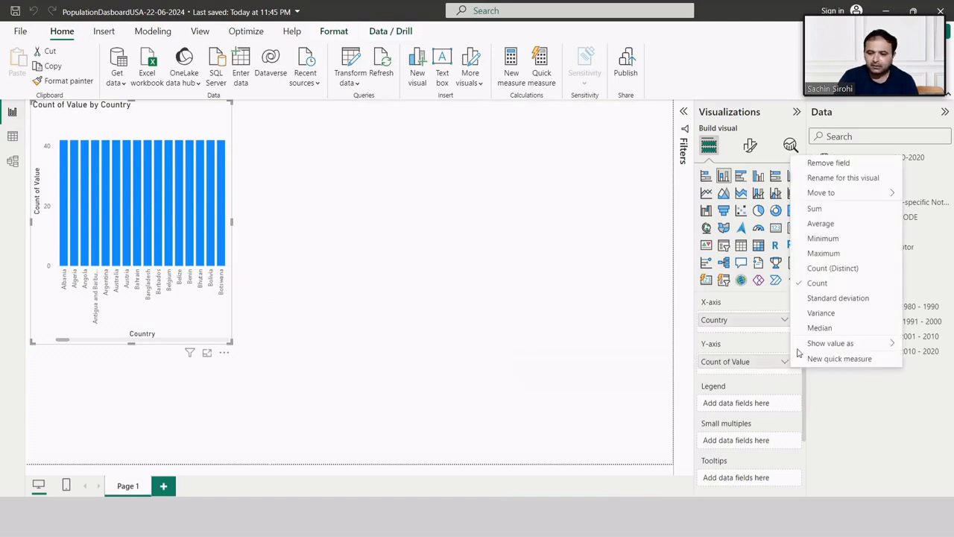
{"action": "left_click", "coordinate": [827, 212]}
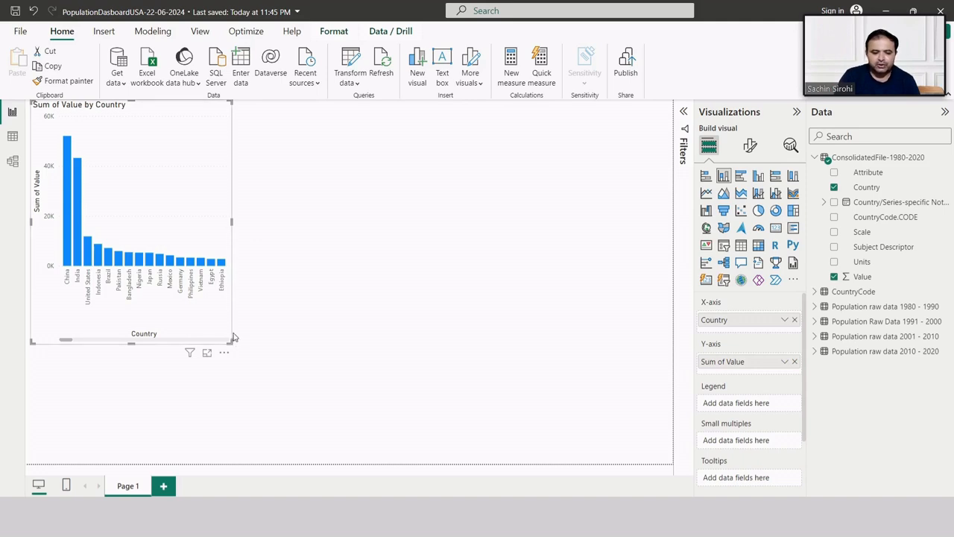
{"action": "left_click_drag", "start_coordinate": [228, 342], "coordinate": [635, 432]}
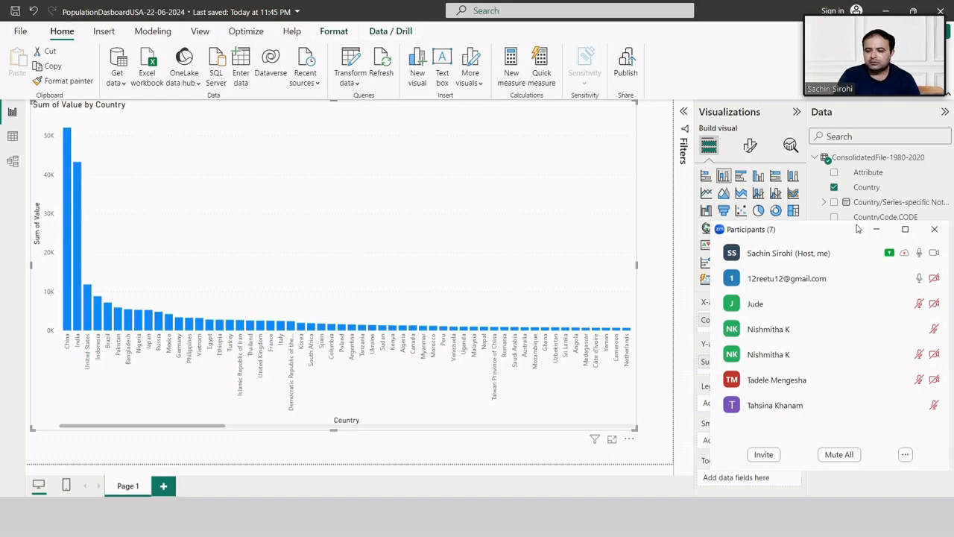
{"action": "left_click", "coordinate": [877, 233]}
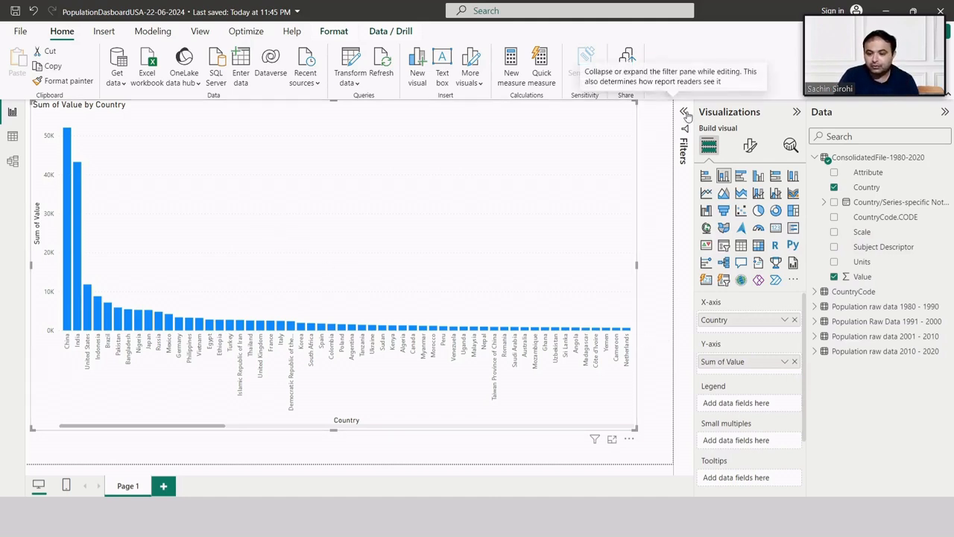
Step: Try filtering the column chart by Value with Top N, showing the top 5 by Sum of Value, and remove that filter
{"action": "left_click", "coordinate": [684, 112]}
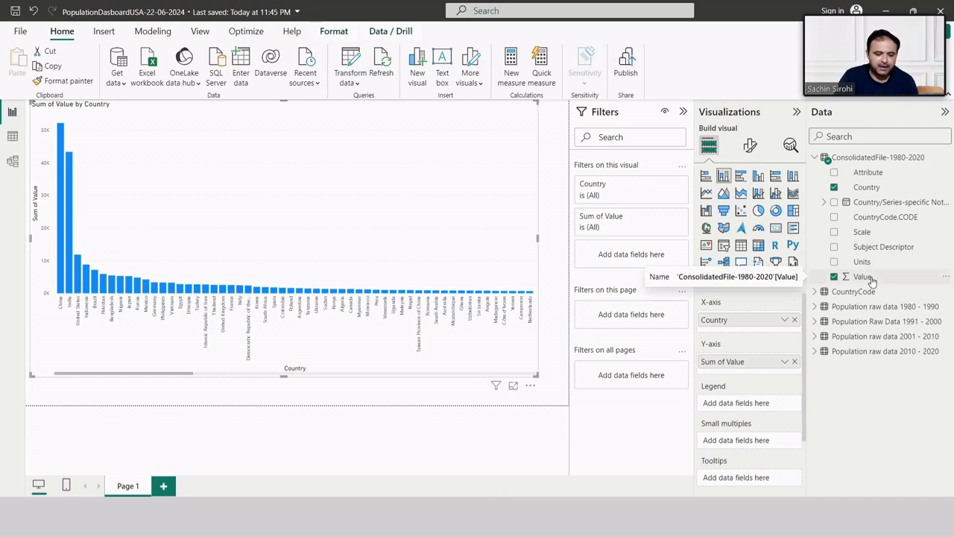
{"action": "left_click_drag", "start_coordinate": [872, 280], "coordinate": [630, 255]}
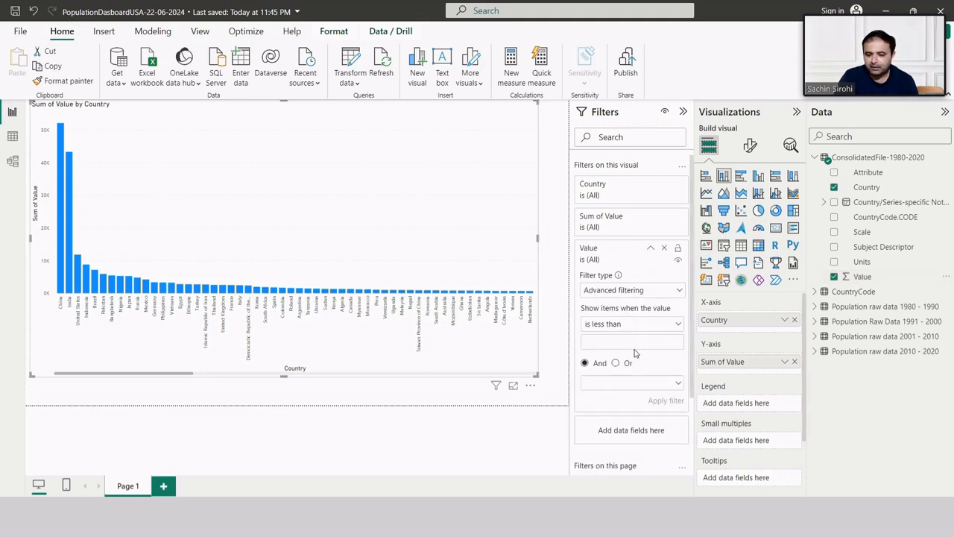
{"action": "left_click", "coordinate": [621, 292]}
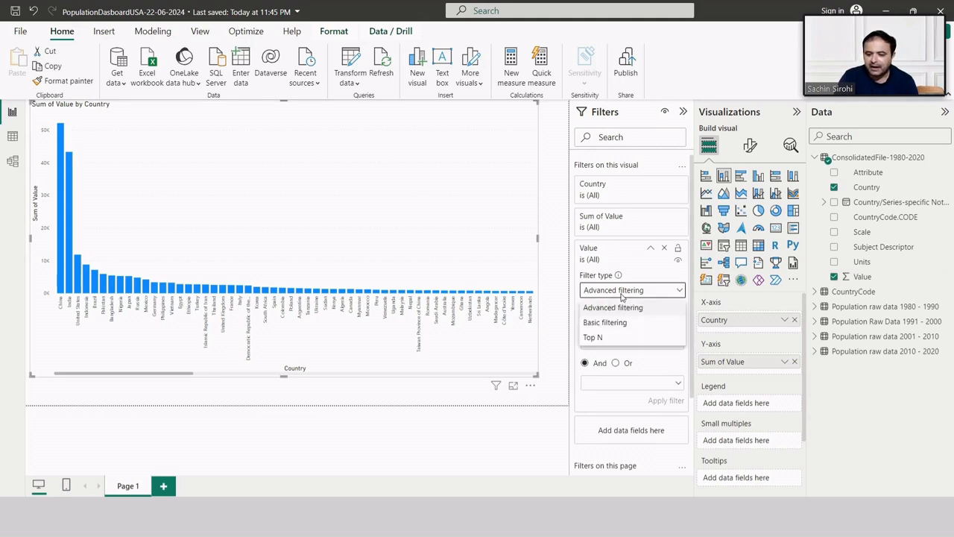
{"action": "left_click", "coordinate": [610, 340]}
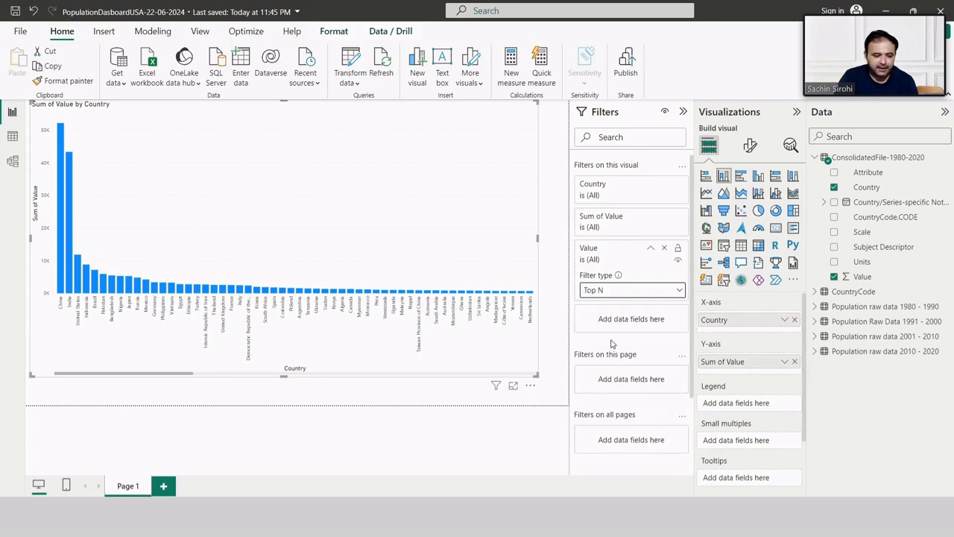
{"action": "left_click", "coordinate": [648, 325]}
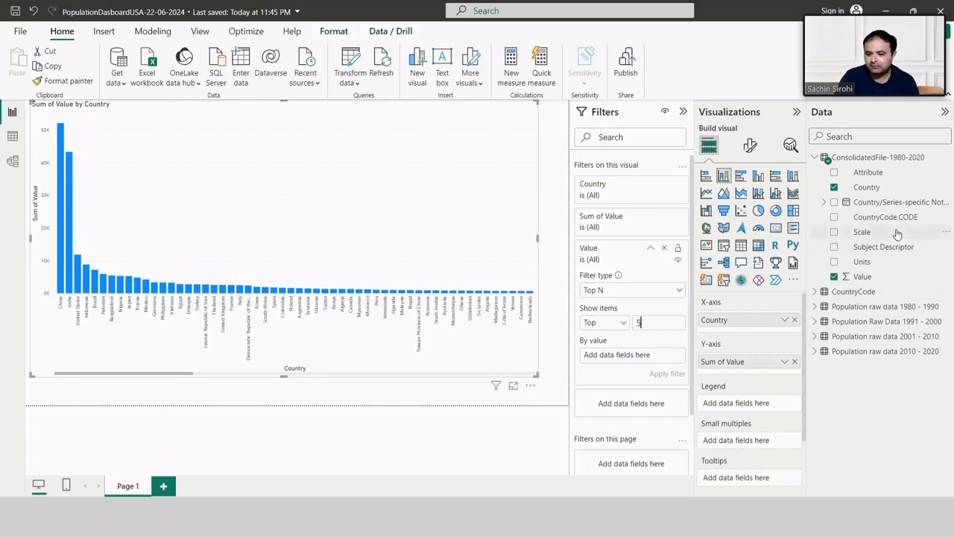
{"action": "left_click_drag", "start_coordinate": [872, 277], "coordinate": [638, 364]}
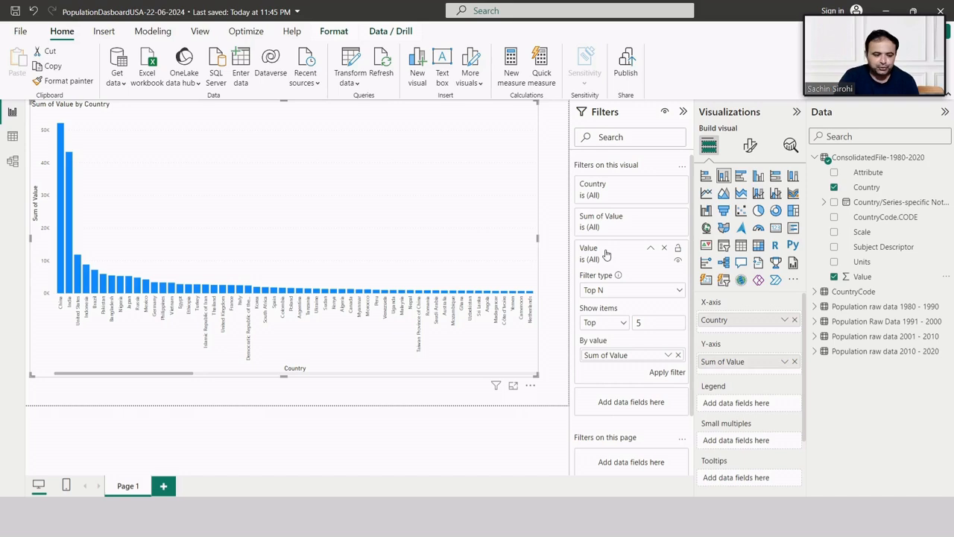
{"action": "left_click", "coordinate": [672, 375]}
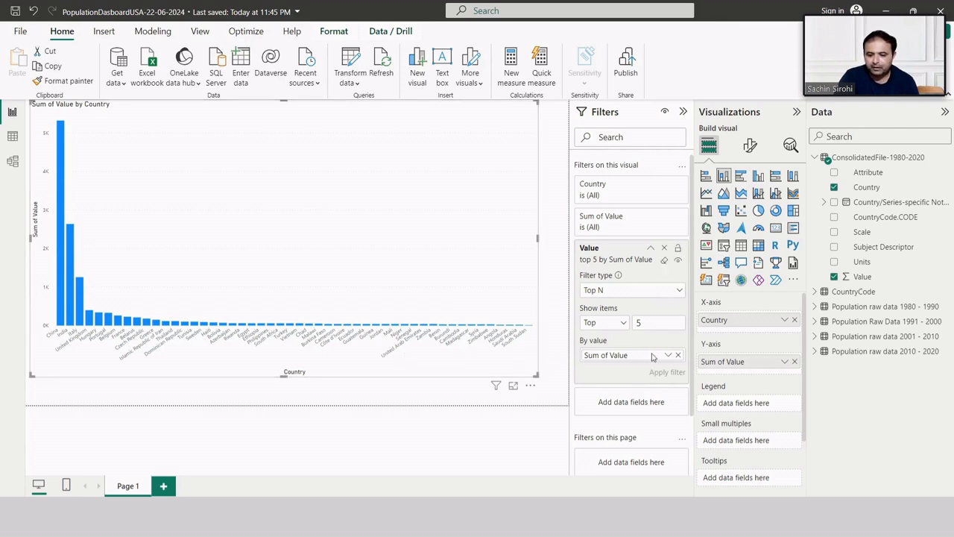
{"action": "left_click", "coordinate": [665, 248]}
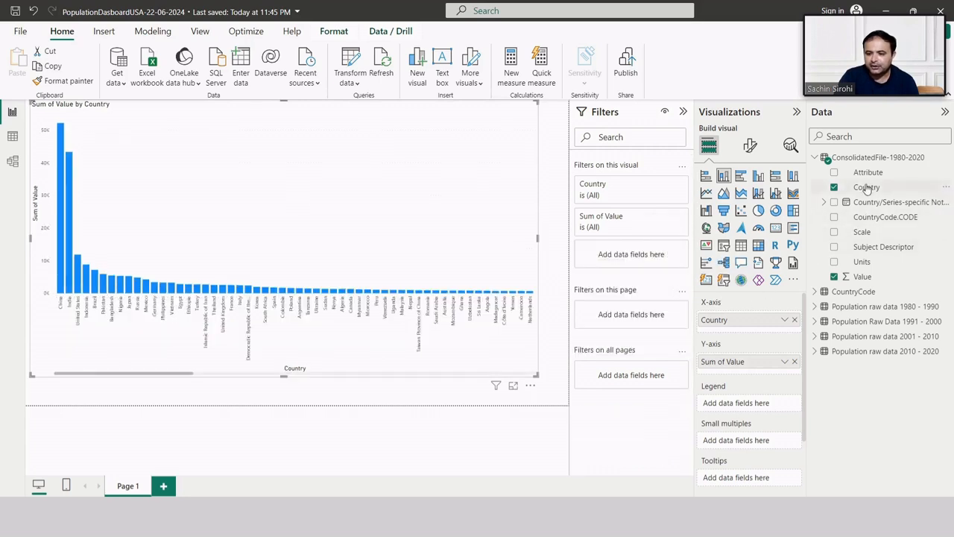
Step: Add Country as a page-level filter and set its filter type to Advanced filtering
{"action": "left_click_drag", "start_coordinate": [867, 189], "coordinate": [638, 315]}
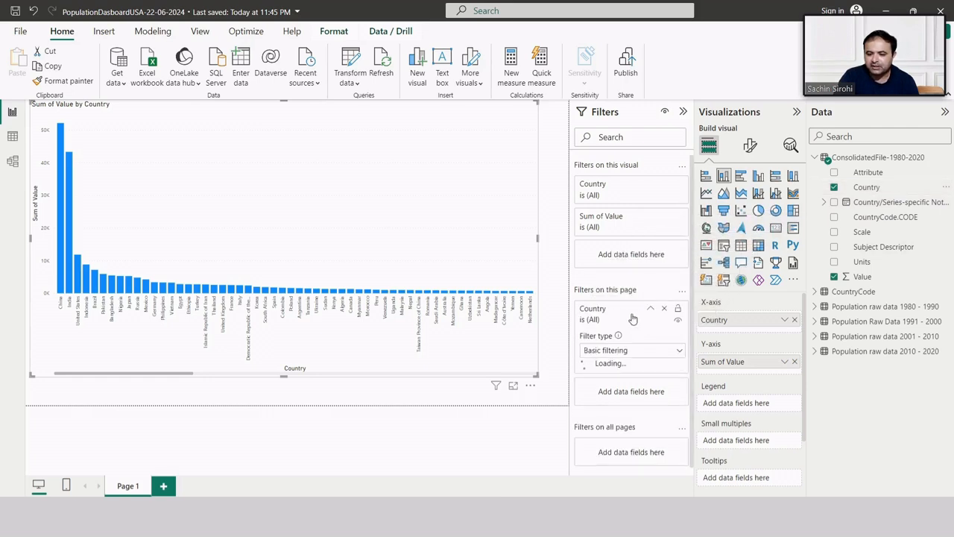
{"action": "scroll", "coordinate": [647, 356], "scroll_direction": "down", "scroll_amount": 2}
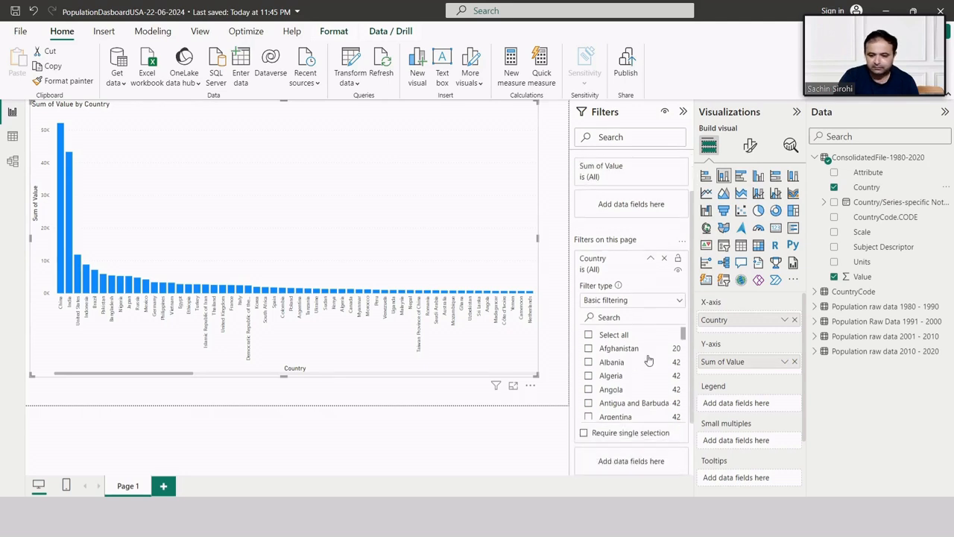
{"action": "left_click", "coordinate": [622, 293]}
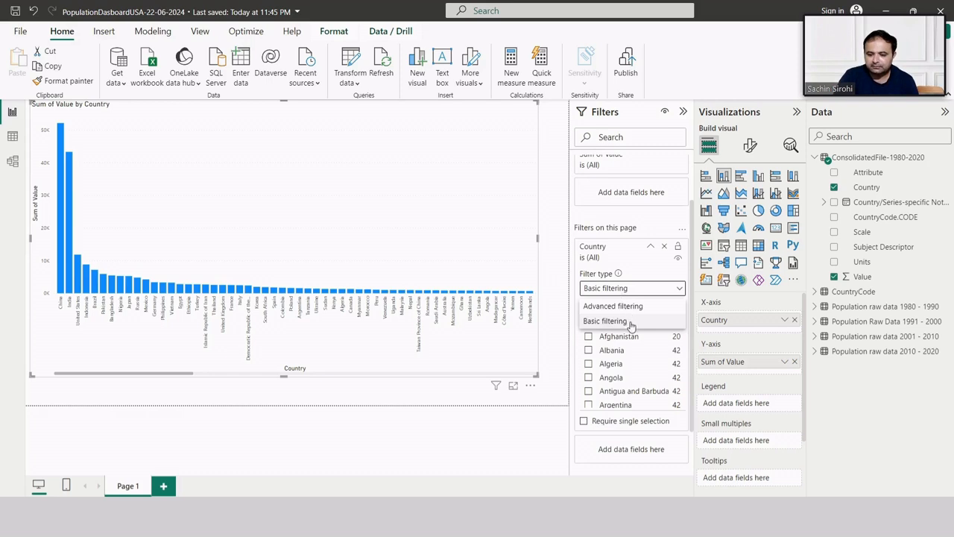
{"action": "left_click", "coordinate": [631, 321]}
{"action": "left_click", "coordinate": [632, 294]}
{"action": "left_click", "coordinate": [626, 307]}
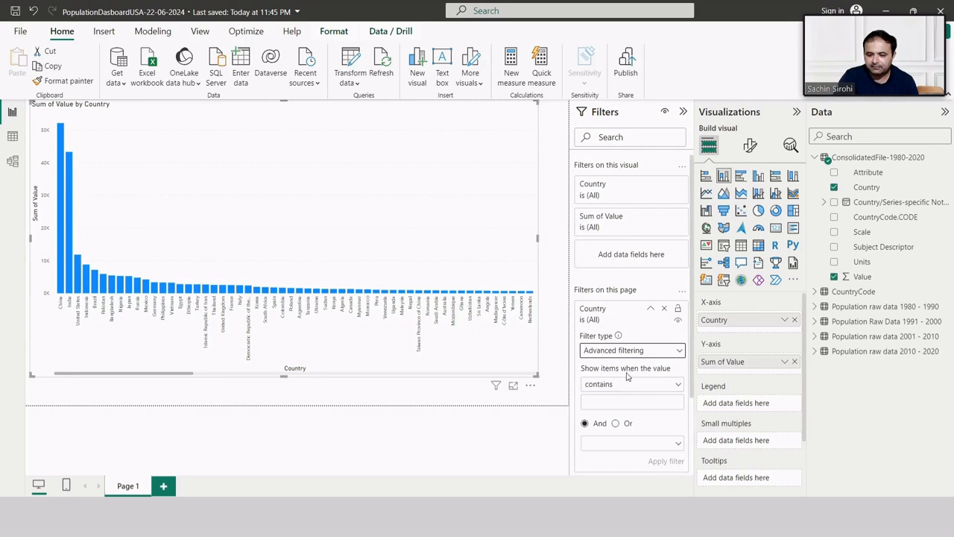
Step: Check the condition and filter type choices of the page-level Country filter, and remove the filter
{"action": "scroll", "coordinate": [627, 384], "scroll_direction": "down", "scroll_amount": 2}
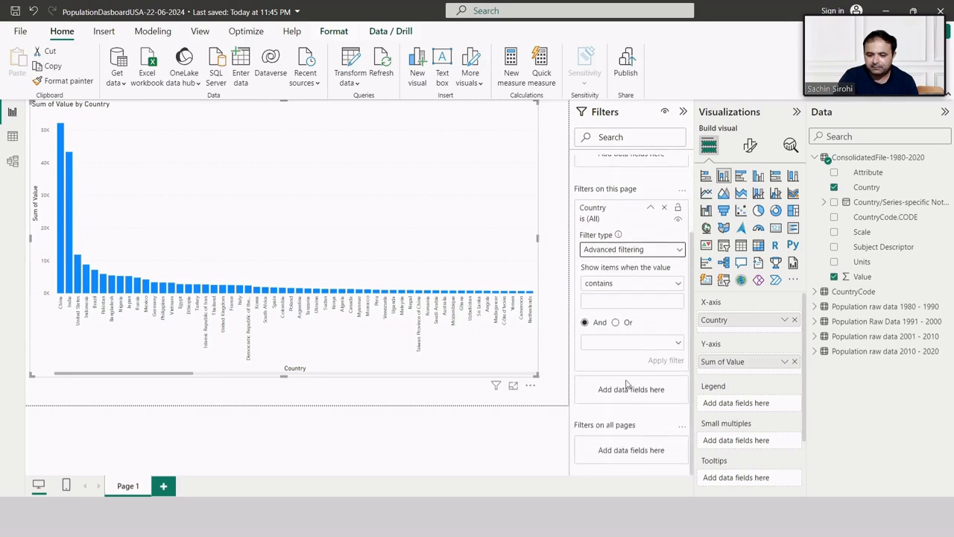
{"action": "left_click", "coordinate": [625, 285]}
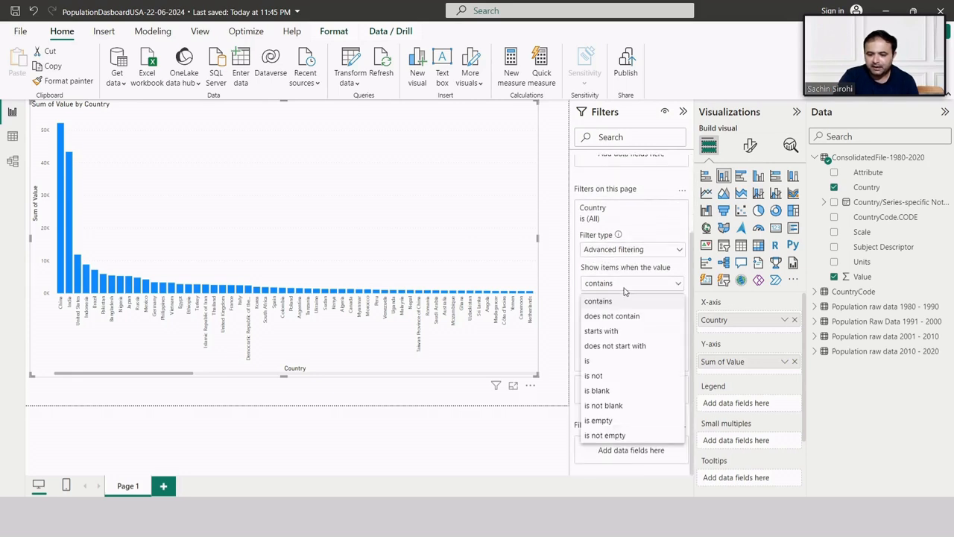
{"action": "left_click", "coordinate": [572, 217]}
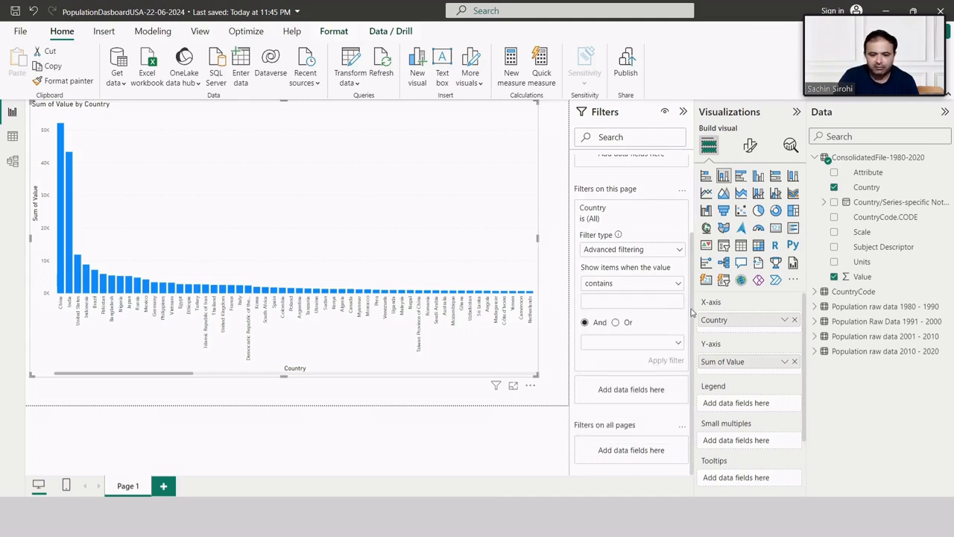
{"action": "left_click", "coordinate": [640, 284]}
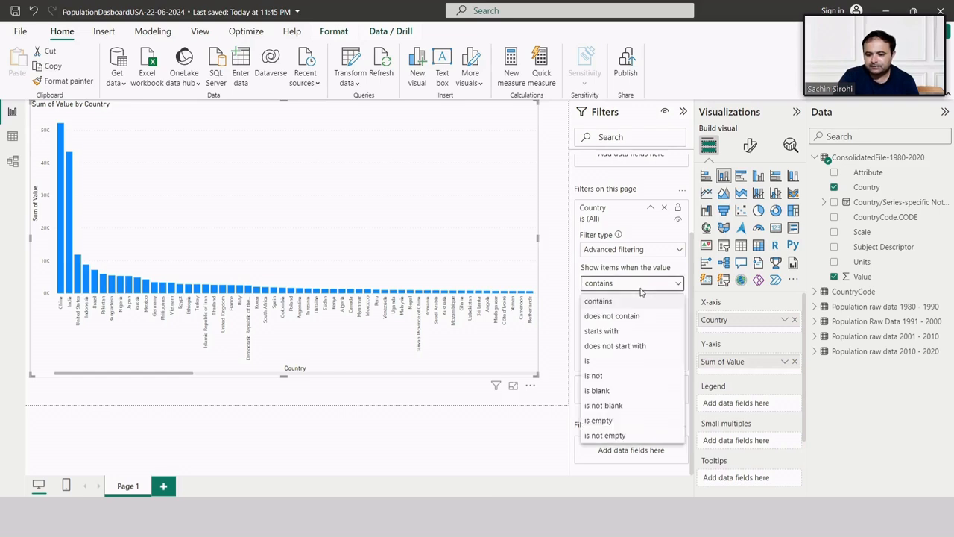
{"action": "left_click", "coordinate": [665, 254]}
{"action": "left_click", "coordinate": [666, 252]}
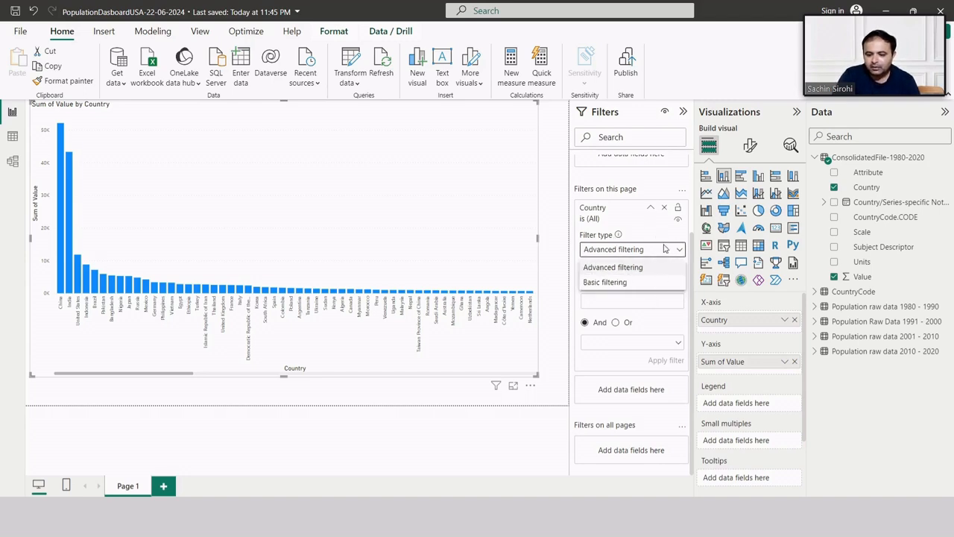
{"action": "left_click", "coordinate": [667, 216]}
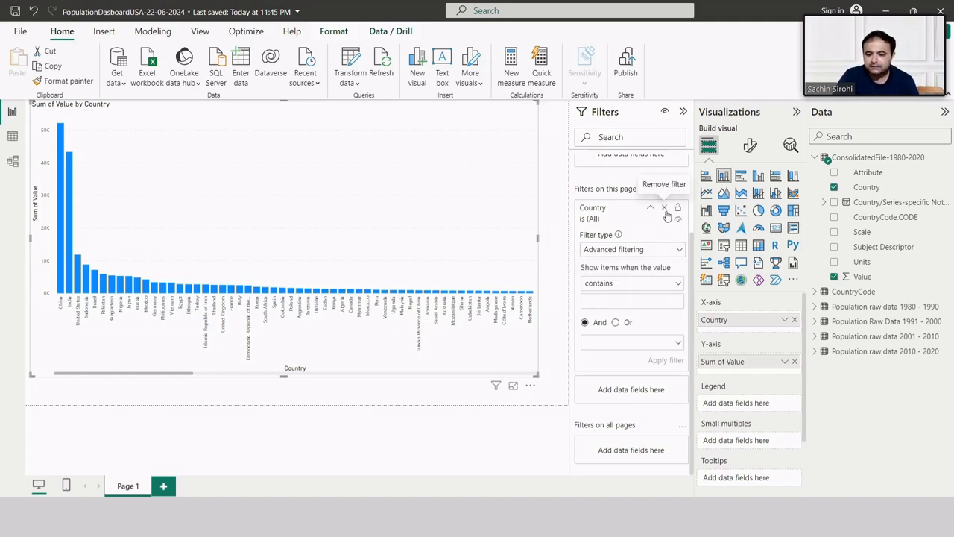
{"action": "left_click", "coordinate": [665, 210]}
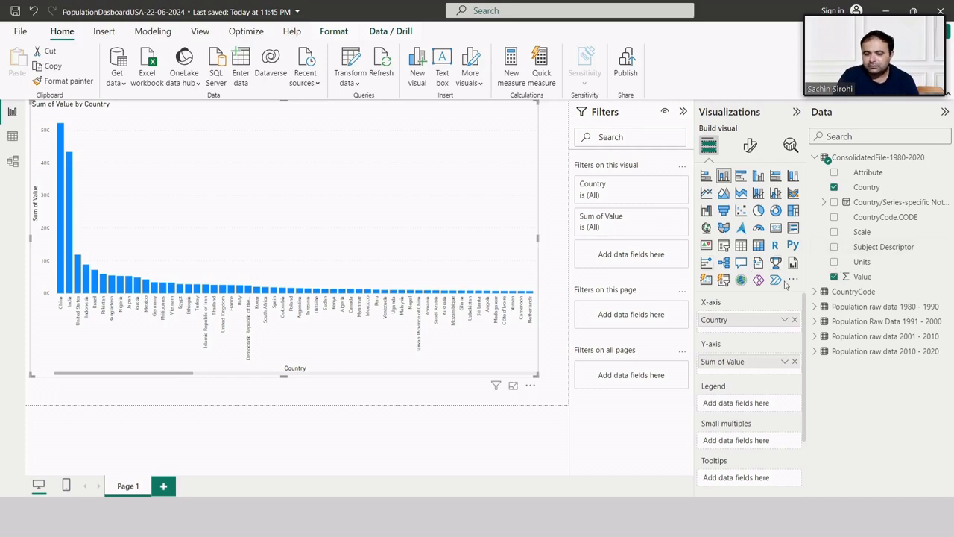
Step: Add Value as a visual-level Top N filter on the column chart, showing the top 5 by First Country, and apply it
{"action": "left_click_drag", "start_coordinate": [865, 281], "coordinate": [634, 264]}
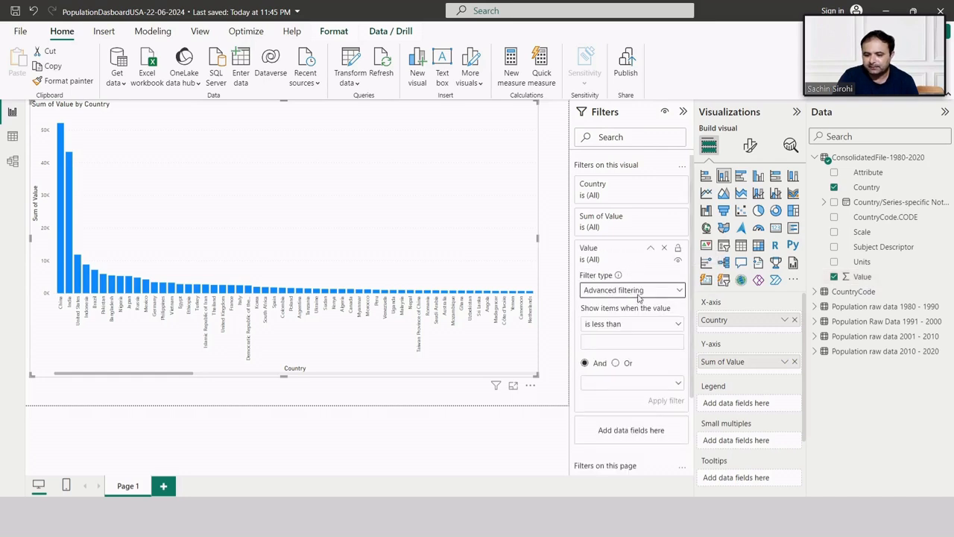
{"action": "left_click", "coordinate": [638, 295]}
{"action": "left_click", "coordinate": [593, 335]}
{"action": "left_click", "coordinate": [643, 325]}
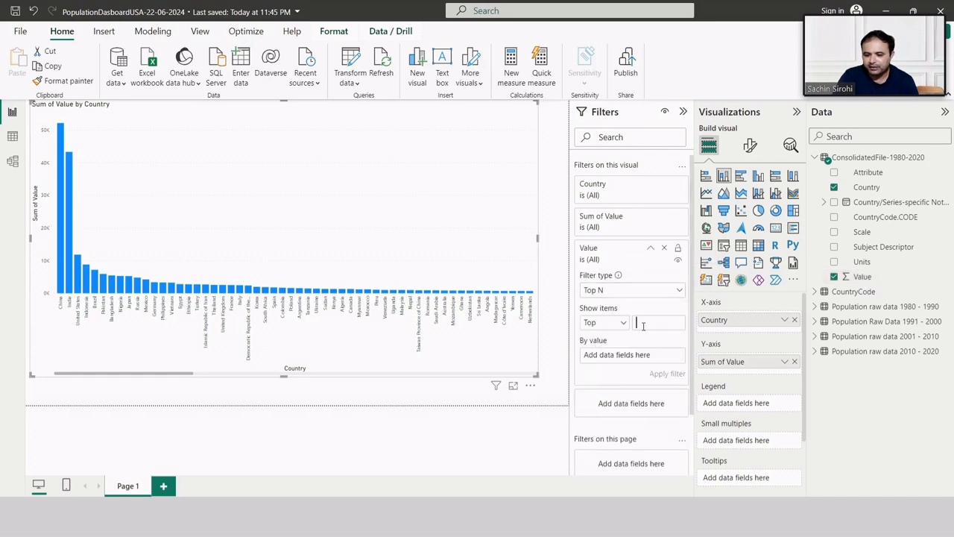
{"action": "type", "text": "5"}
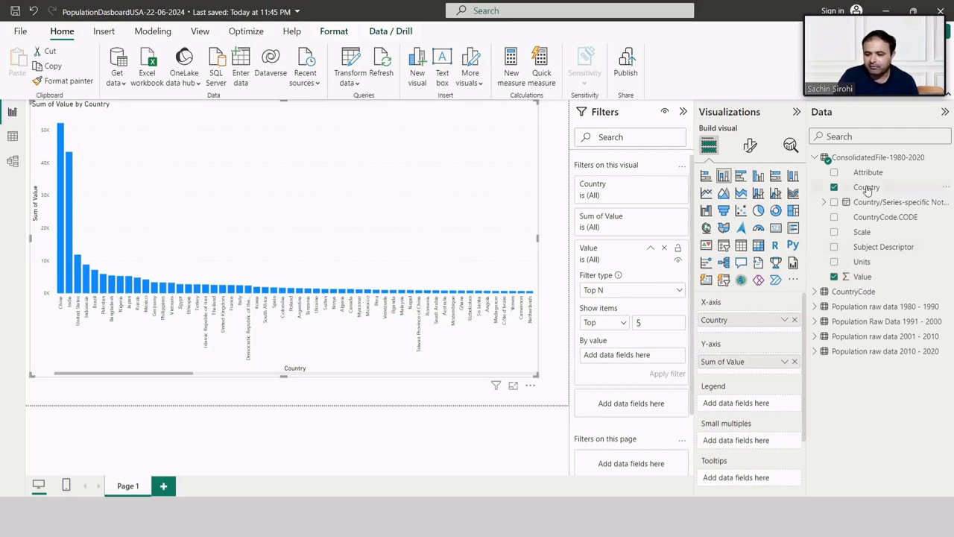
{"action": "left_click_drag", "start_coordinate": [867, 188], "coordinate": [633, 358]}
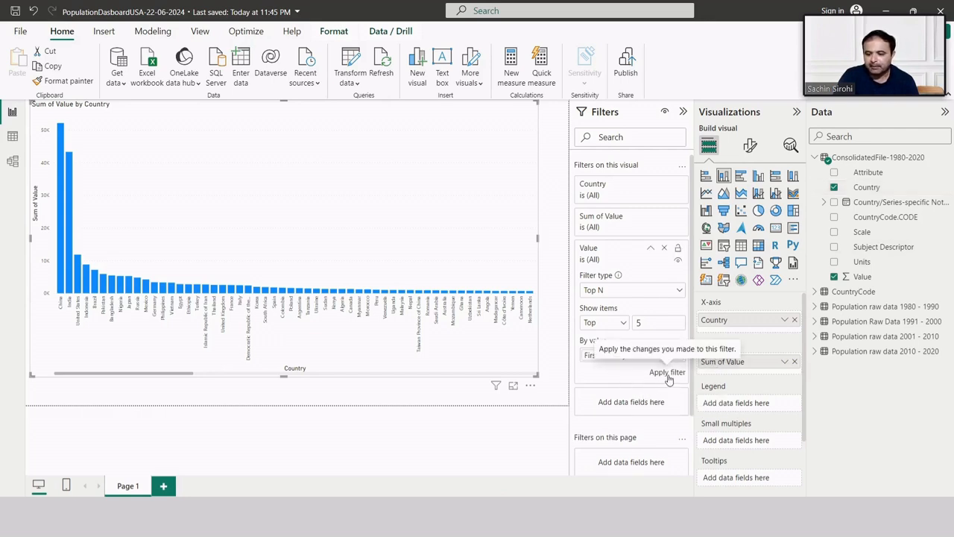
{"action": "left_click", "coordinate": [667, 375]}
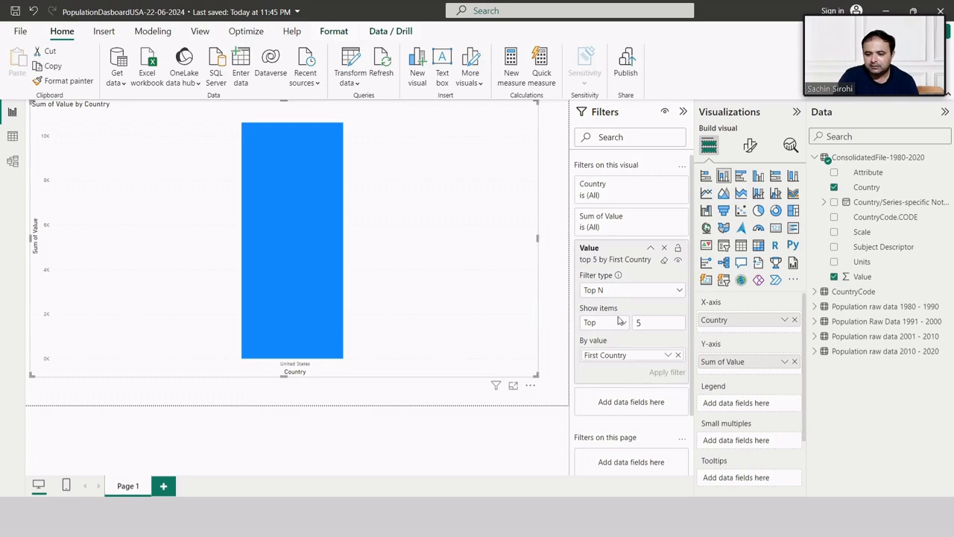
Step: Replace First Country with Sum of Value as the ranking basis of the chart's Top N filter and apply it
{"action": "left_click", "coordinate": [677, 354]}
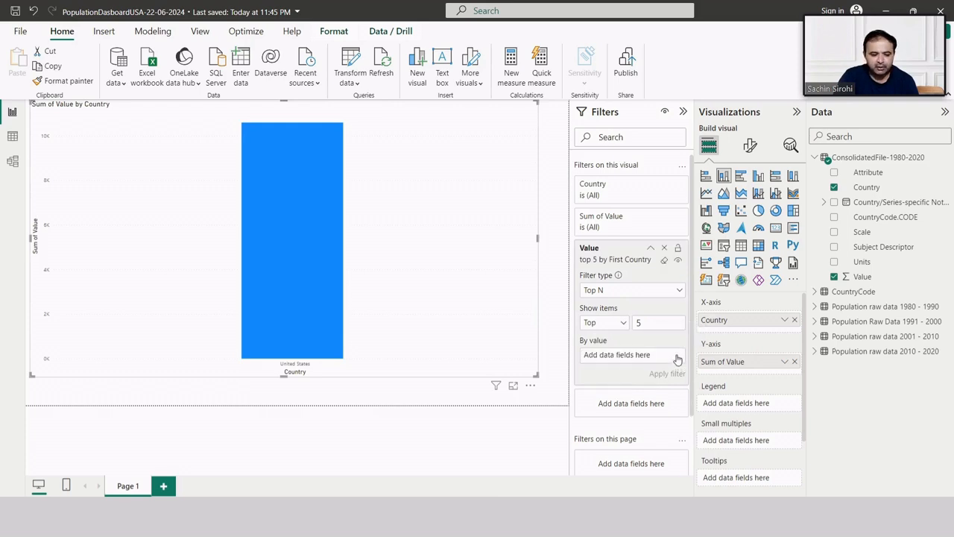
{"action": "left_click_drag", "start_coordinate": [859, 279], "coordinate": [632, 352]}
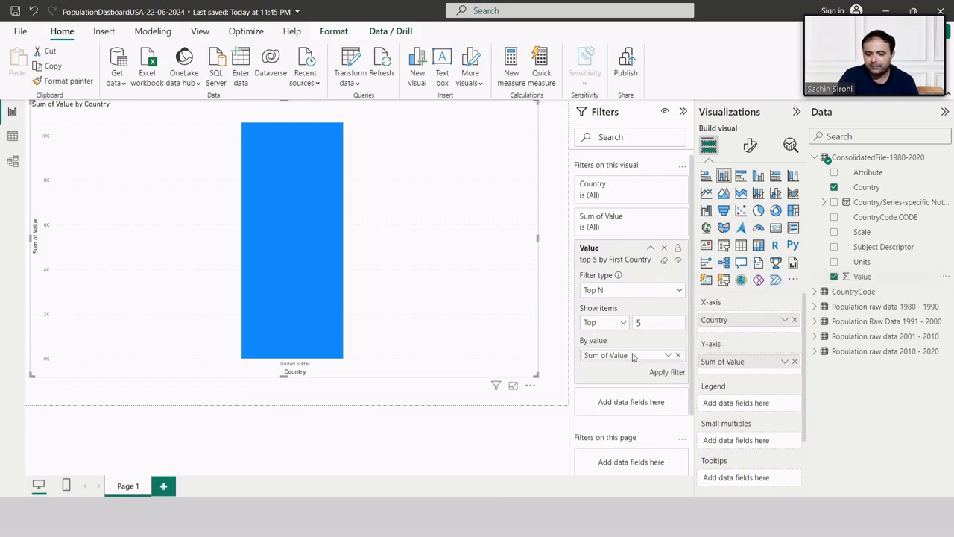
{"action": "left_click", "coordinate": [668, 372]}
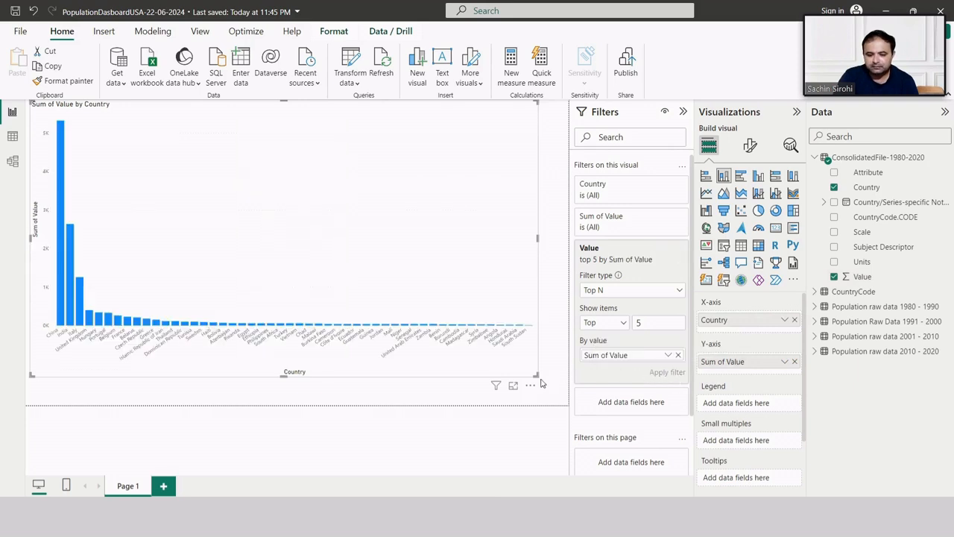
Step: Shrink the column chart to a small tile in the report page's upper-left corner and collapse the filters
{"action": "left_click_drag", "start_coordinate": [537, 376], "coordinate": [165, 219]}
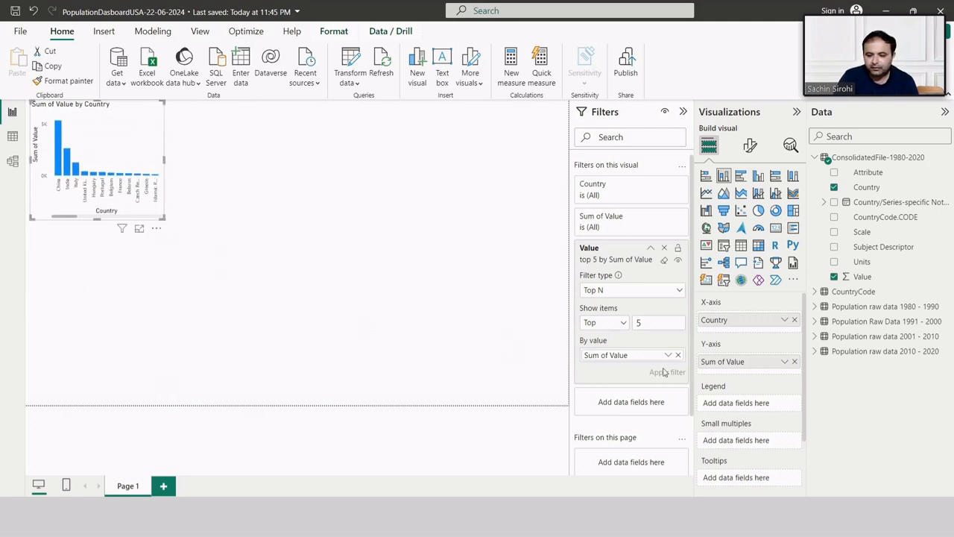
{"action": "scroll", "coordinate": [658, 422], "scroll_direction": "down", "scroll_amount": 1}
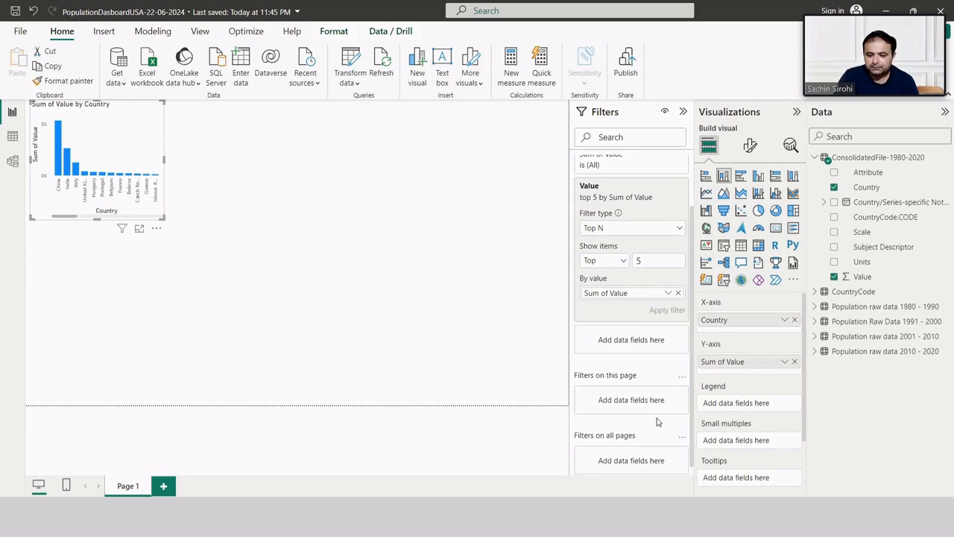
{"action": "scroll", "coordinate": [658, 422], "scroll_direction": "down", "scroll_amount": 1}
{"action": "scroll", "coordinate": [658, 422], "scroll_direction": "up", "scroll_amount": 2}
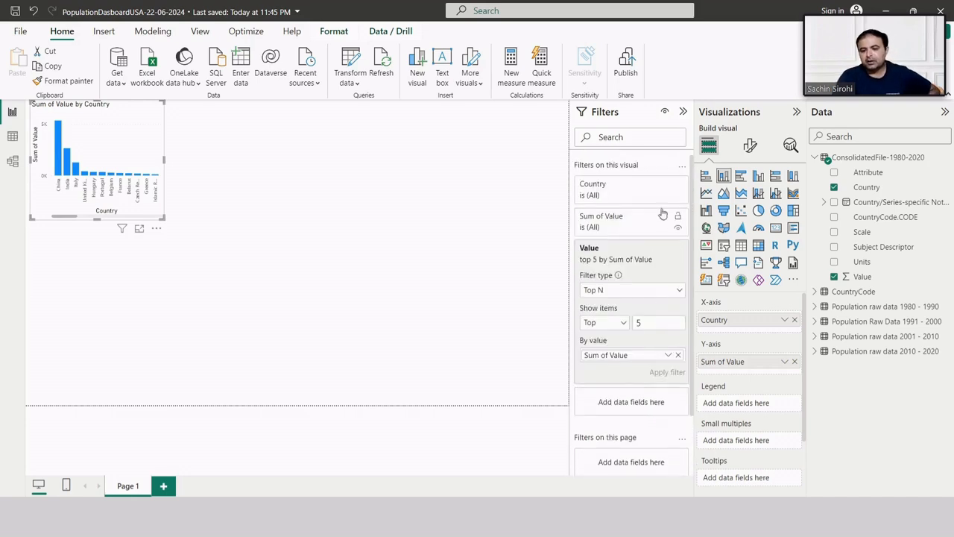
{"action": "left_click", "coordinate": [682, 113]}
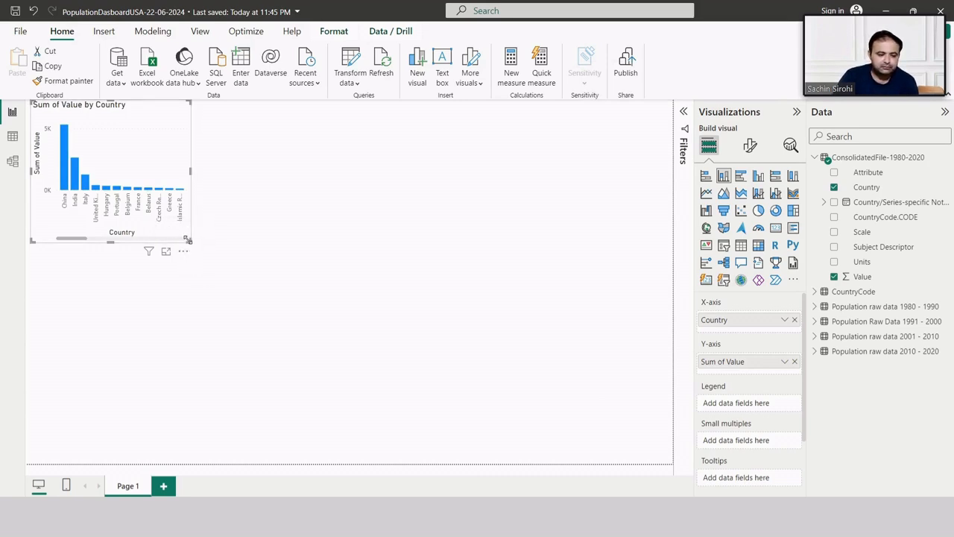
{"action": "left_click_drag", "start_coordinate": [190, 241], "coordinate": [197, 275]}
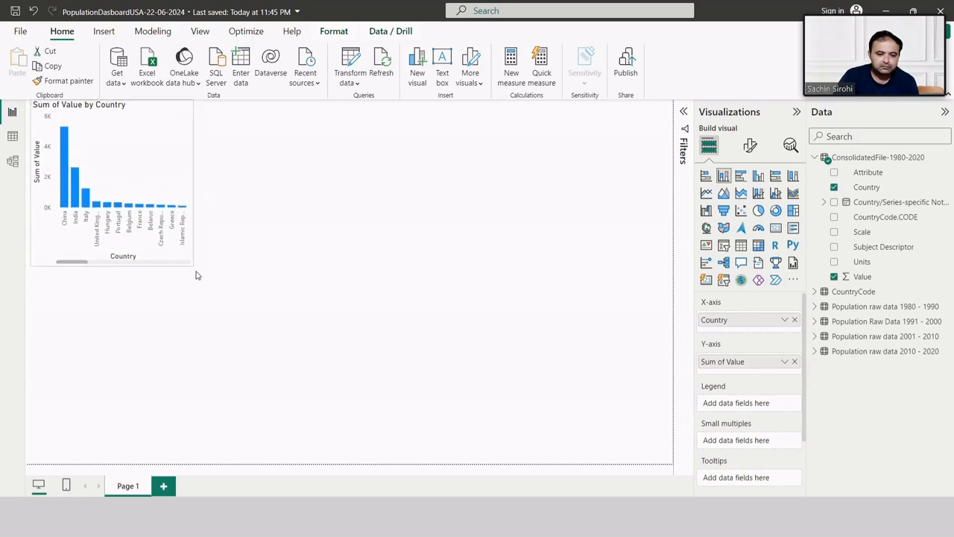
Step: Change the column chart's title text to "Country Wise Population"
{"action": "left_click", "coordinate": [751, 147]}
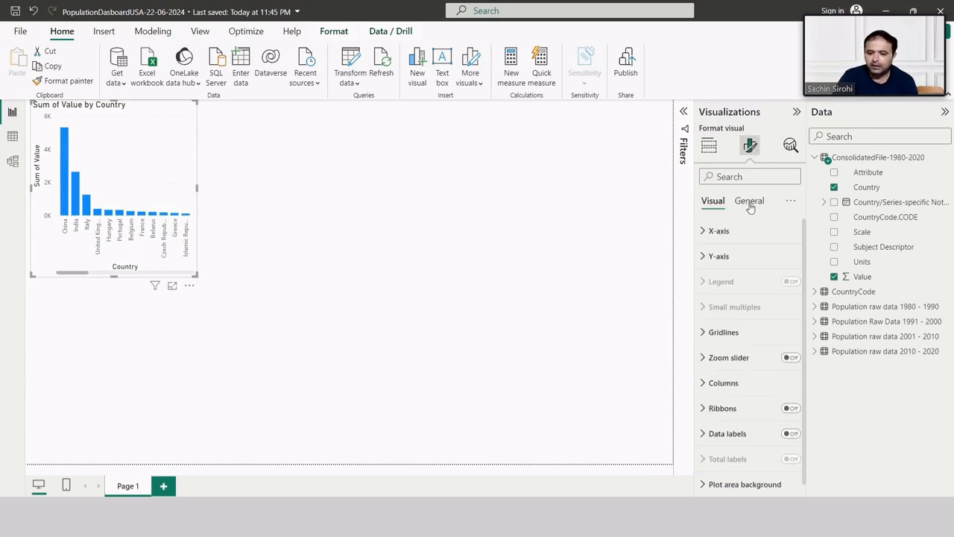
{"action": "left_click", "coordinate": [750, 203]}
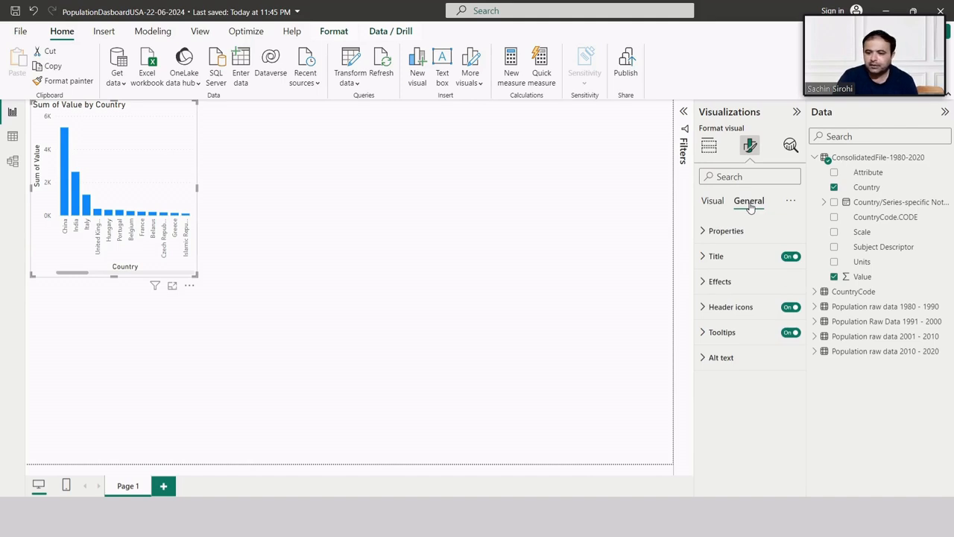
{"action": "left_click", "coordinate": [714, 260]}
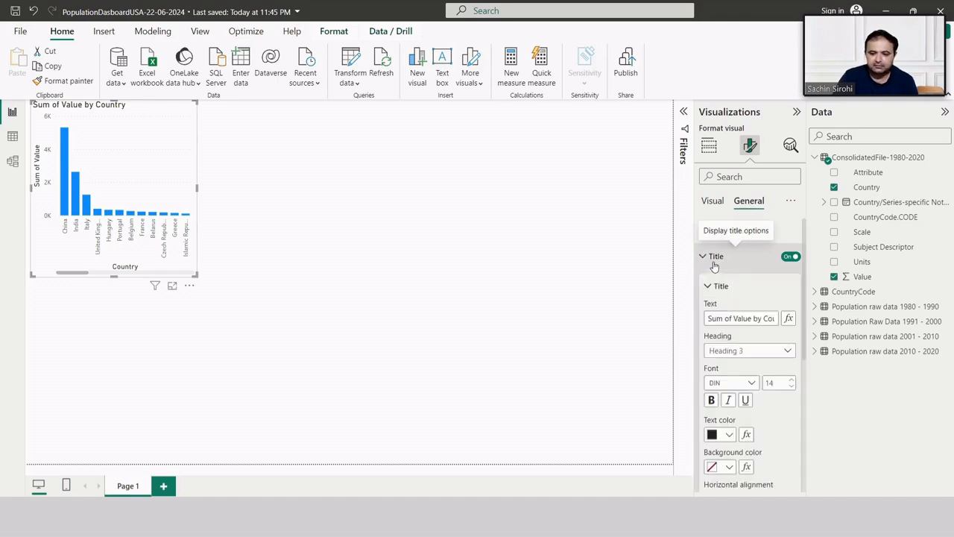
{"action": "left_click_drag", "start_coordinate": [708, 316], "coordinate": [776, 331]}
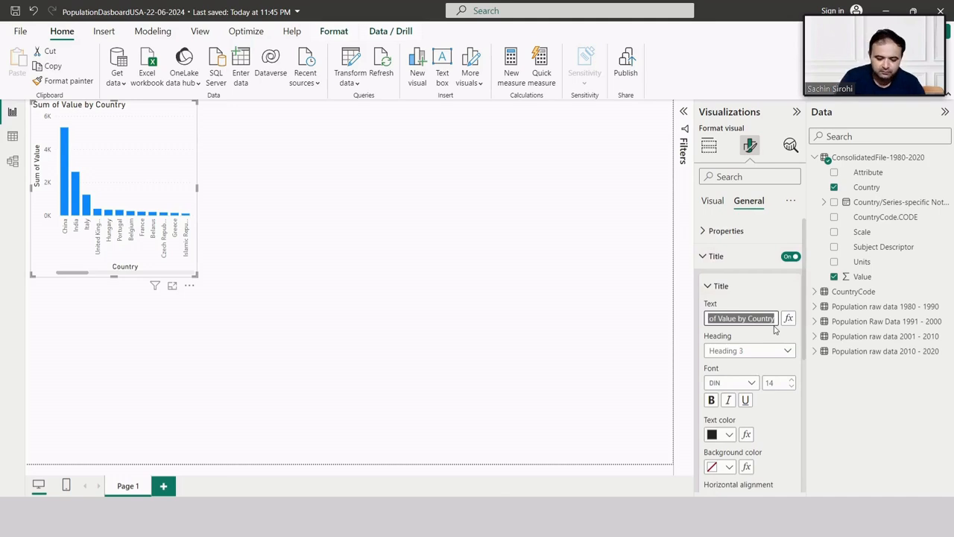
{"action": "type", "text": "cOUNTY"}
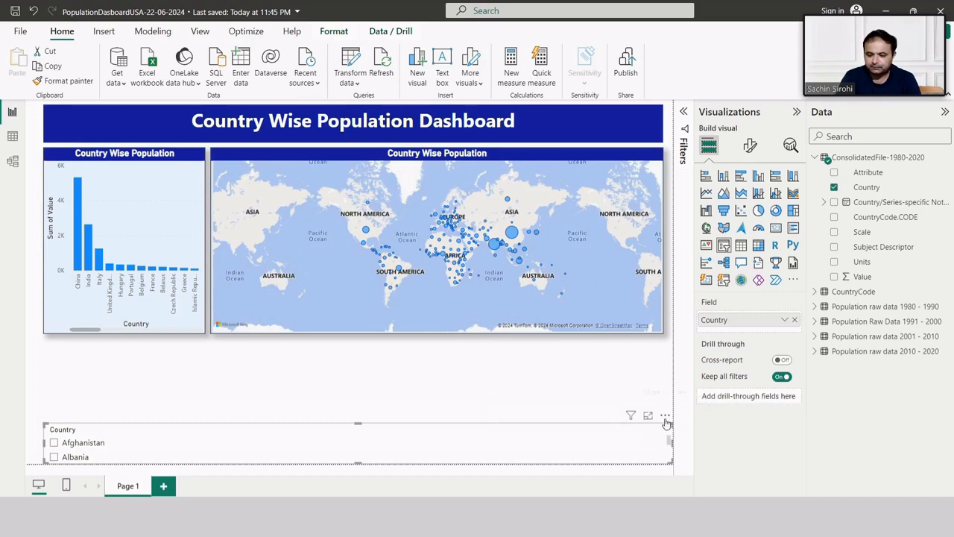
{"action": "left_click", "coordinate": [666, 416]}
{"action": "mouse_move", "coordinate": [667, 419]}
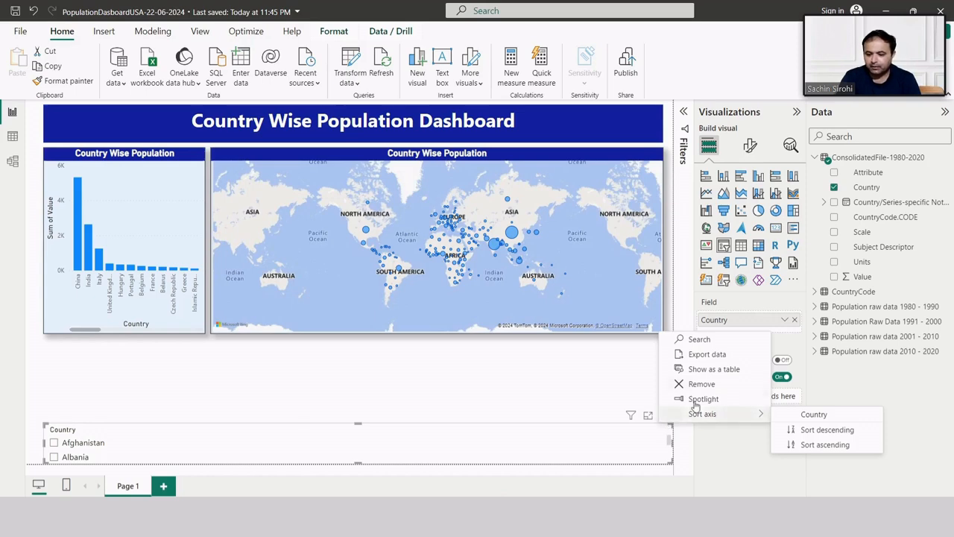
{"action": "left_click", "coordinate": [700, 370]}
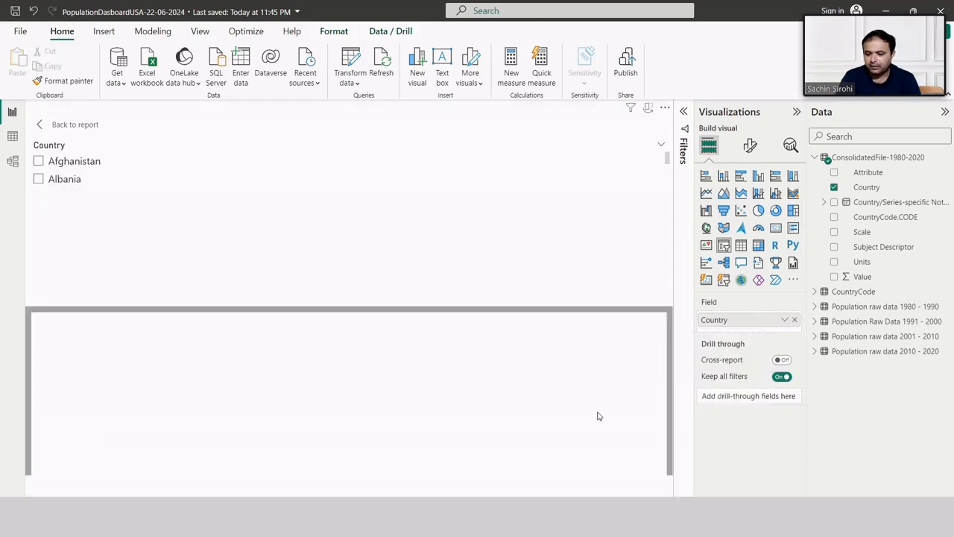
{"action": "left_click", "coordinate": [58, 124]}
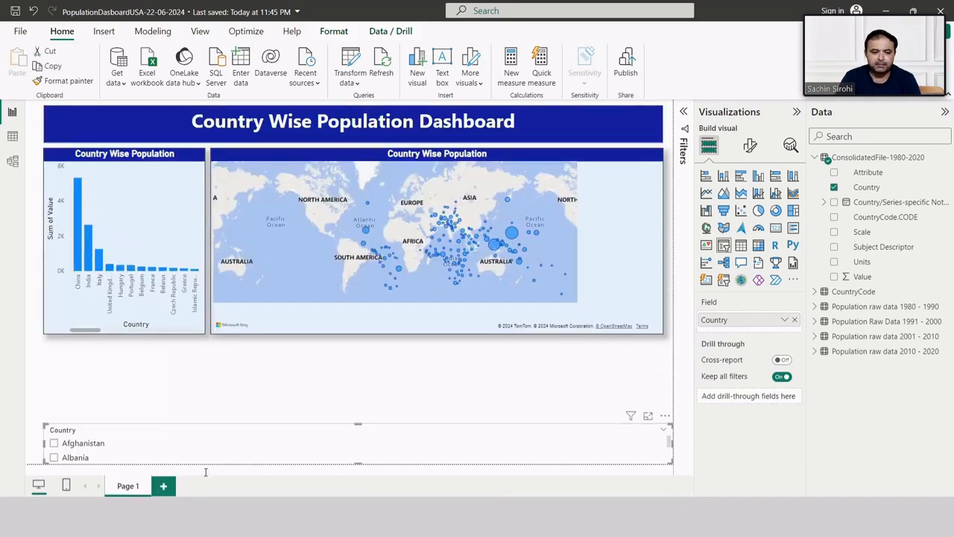
Step: Select Afghanistan in the Country slicer and change the slicer's style to Tile
{"action": "left_click", "coordinate": [205, 446]}
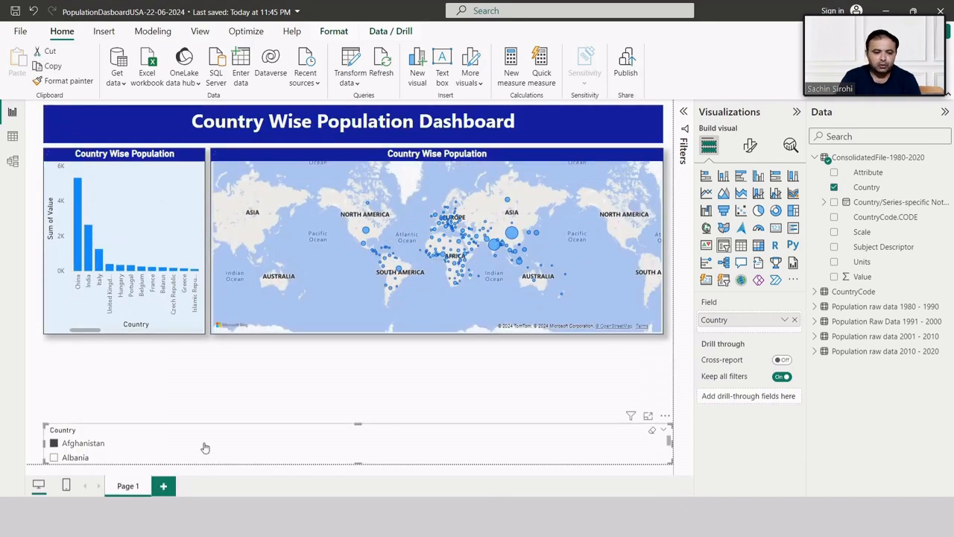
{"action": "left_click", "coordinate": [750, 146]}
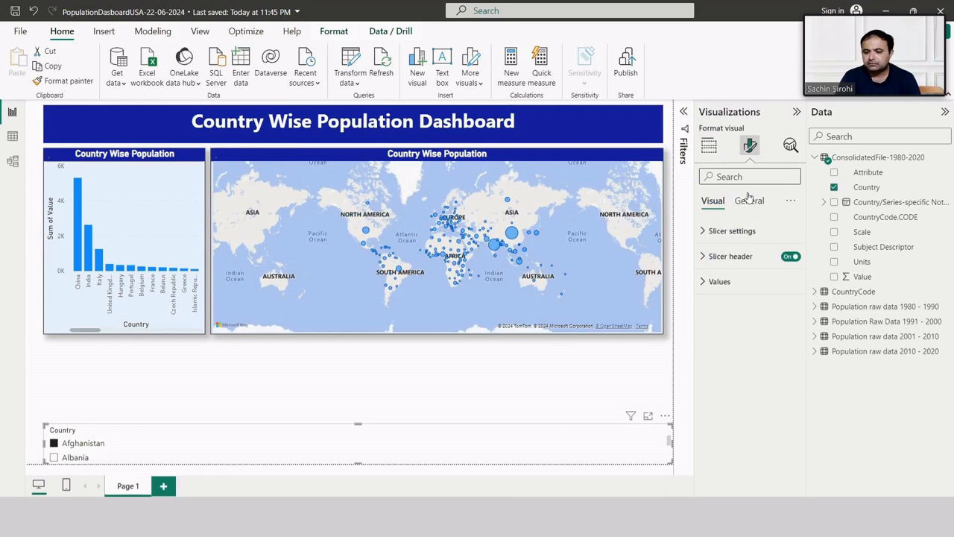
{"action": "left_click", "coordinate": [707, 235]}
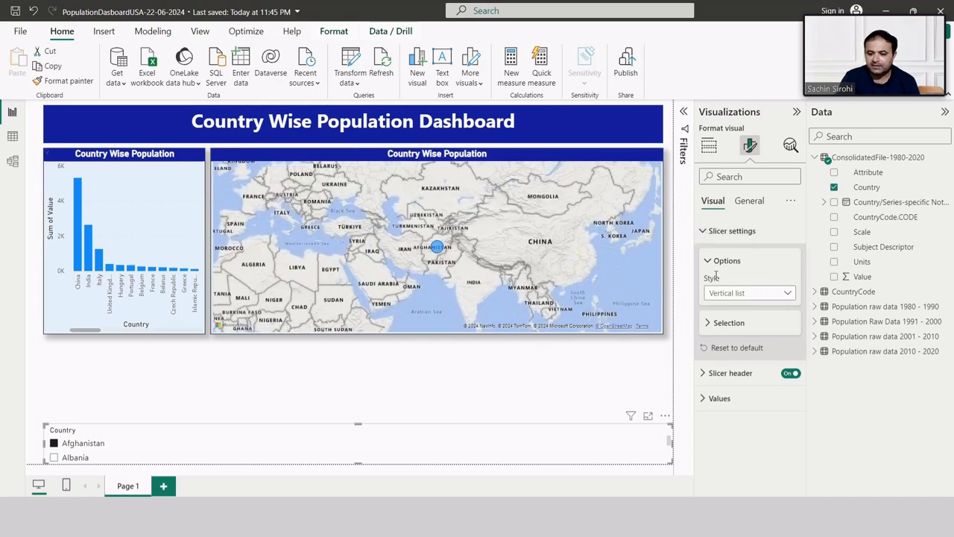
{"action": "left_click", "coordinate": [732, 299]}
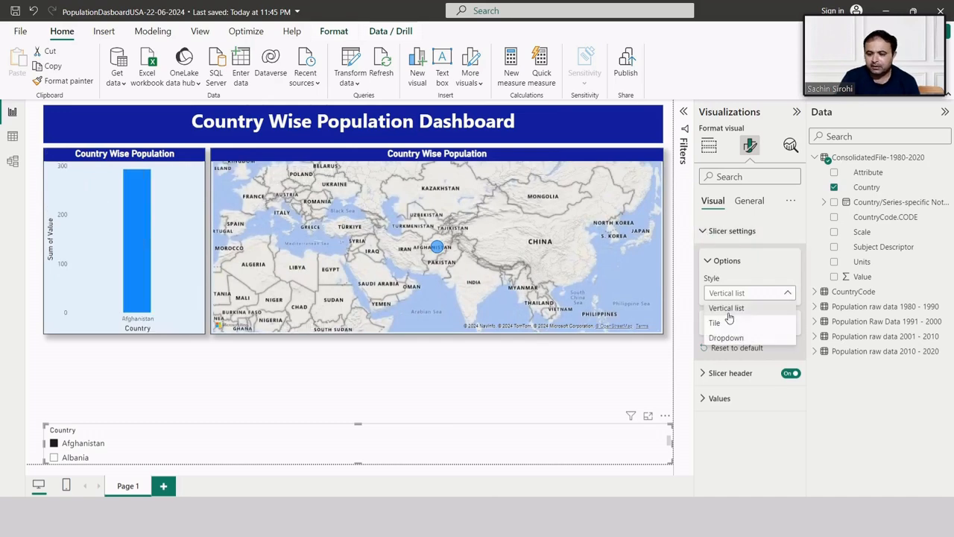
{"action": "left_click", "coordinate": [728, 326]}
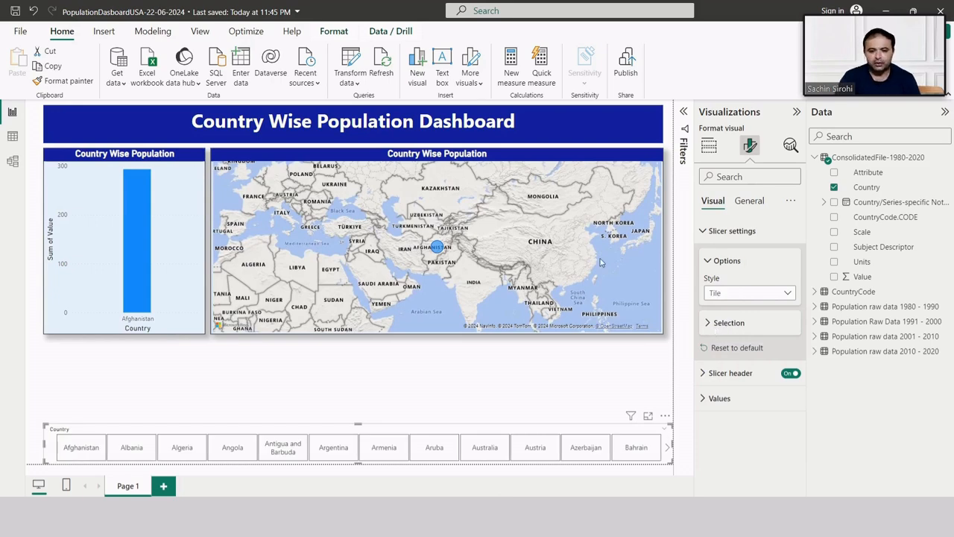
Step: Shift the map and column chart down and move the Country slicer directly beneath the dashboard title
{"action": "left_click_drag", "start_coordinate": [474, 160], "coordinate": [475, 177]}
{"action": "left_click_drag", "start_coordinate": [137, 149], "coordinate": [140, 171]}
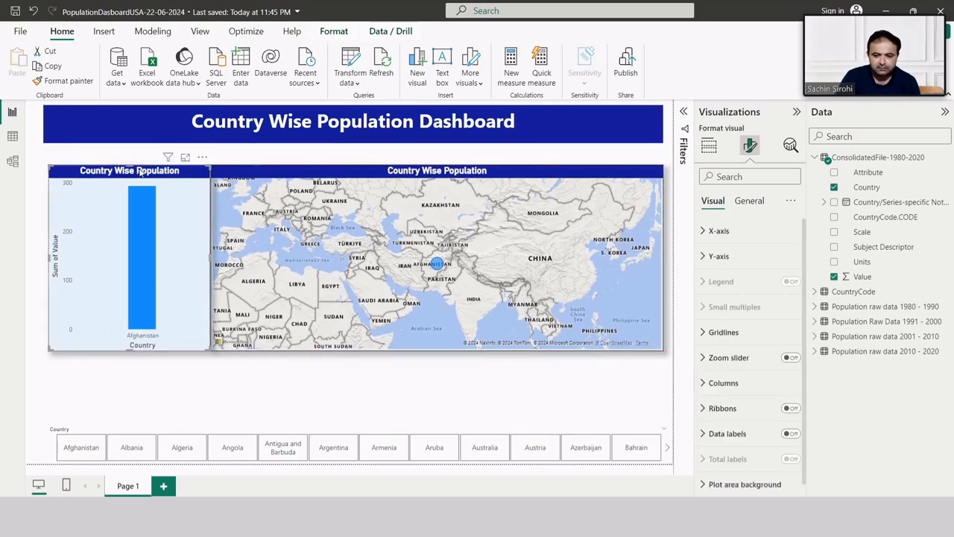
{"action": "left_click", "coordinate": [275, 376]}
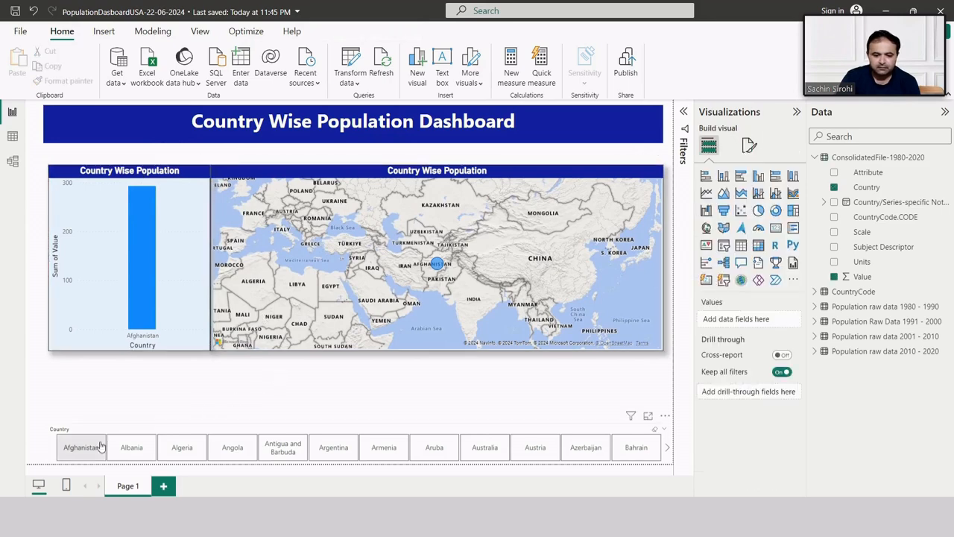
{"action": "left_click_drag", "start_coordinate": [156, 439], "coordinate": [186, 321]}
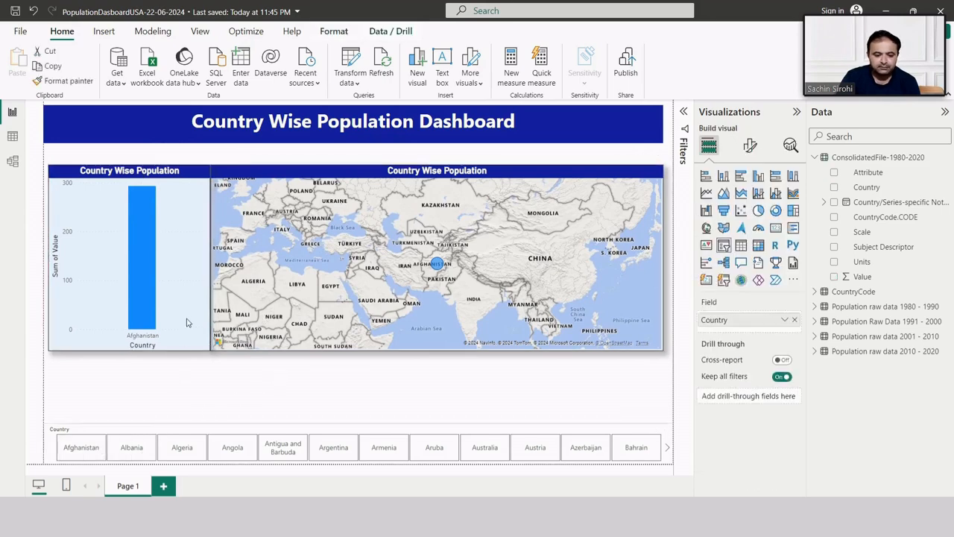
{"action": "left_click_drag", "start_coordinate": [184, 258], "coordinate": [183, 149]}
Step: Move the column chart and map just below the Country slicer and align all three with the dashboard title's side edges
{"action": "left_click_drag", "start_coordinate": [344, 263], "coordinate": [347, 280]}
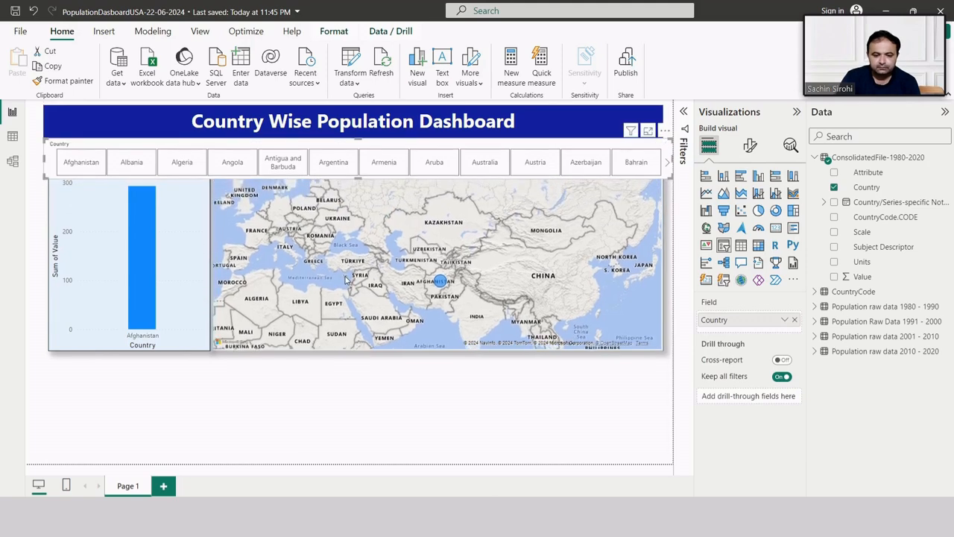
{"action": "left_click", "coordinate": [181, 256]}
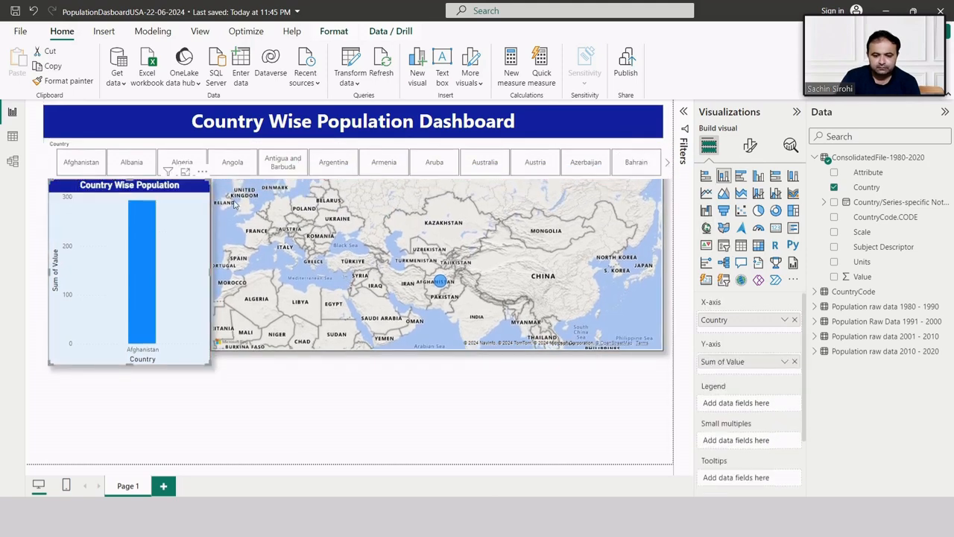
{"action": "left_click", "coordinate": [358, 211]}
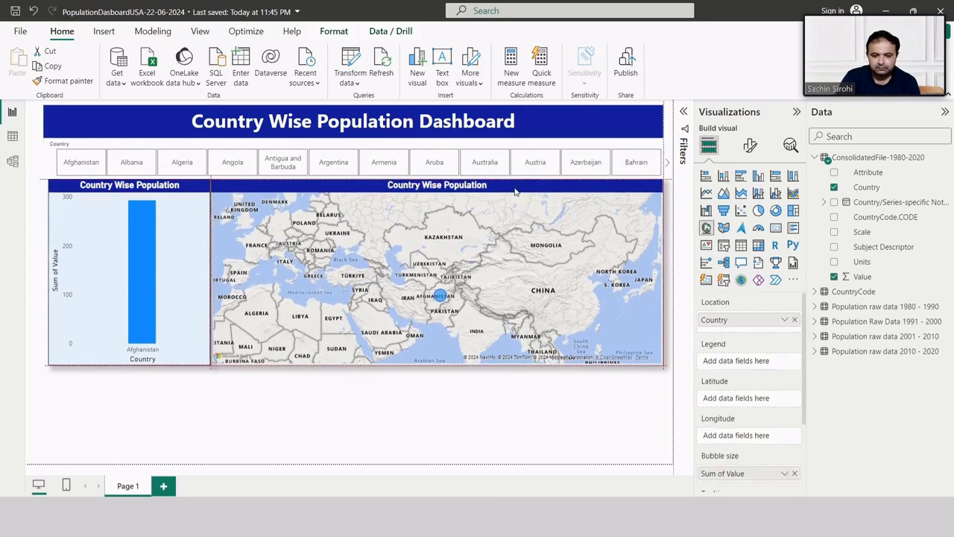
{"action": "left_click", "coordinate": [168, 189]}
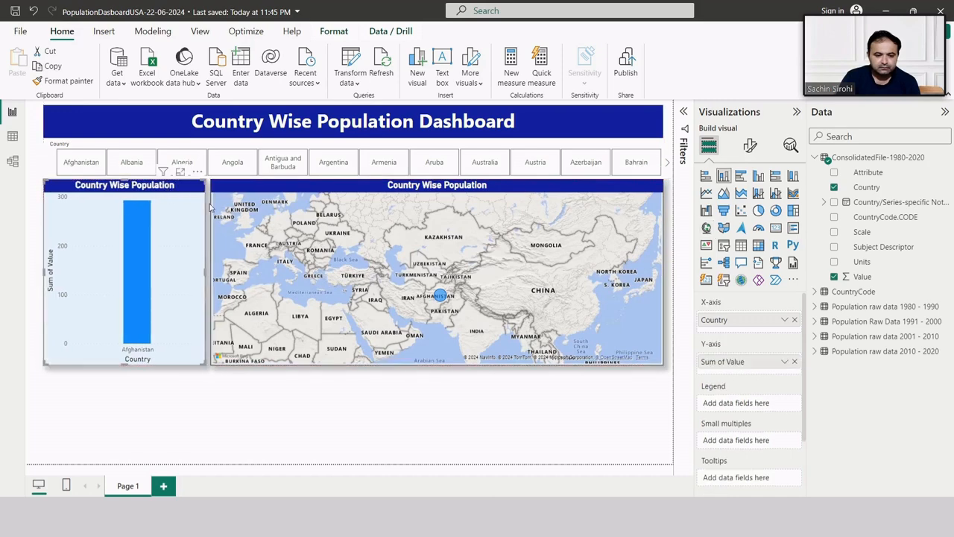
{"action": "left_click", "coordinate": [113, 147]}
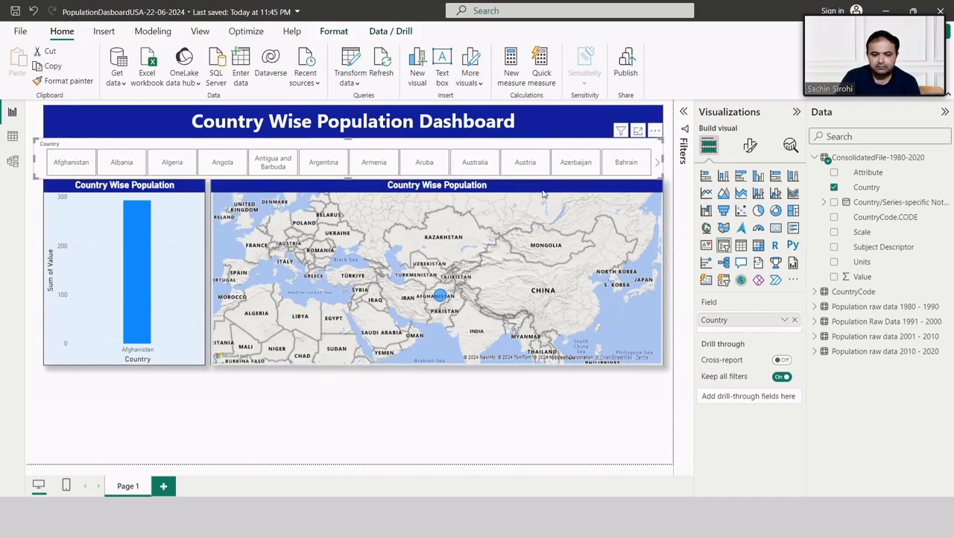
Step: Copy the map's formatting onto the Country slicer with the Format painter
{"action": "left_click", "coordinate": [239, 196]}
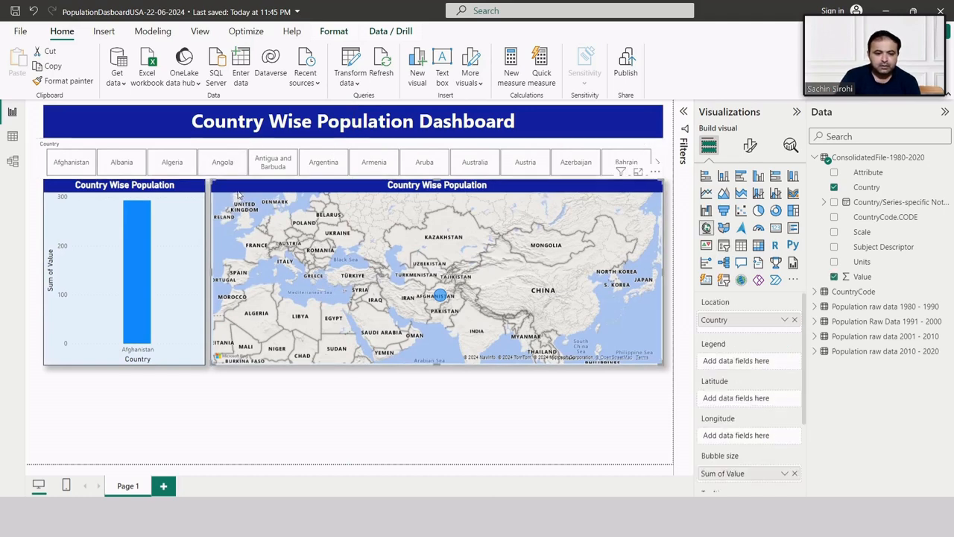
{"action": "left_click", "coordinate": [66, 86]}
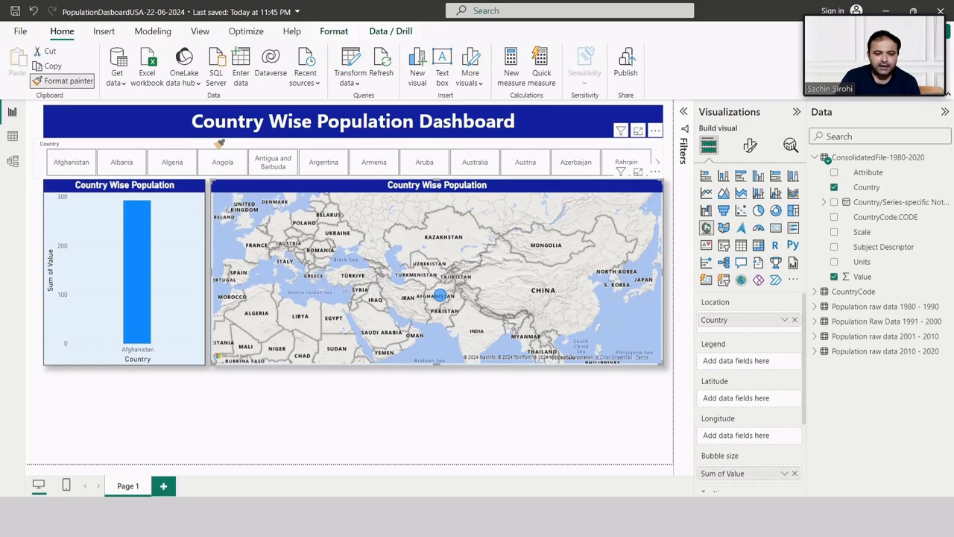
{"action": "left_click", "coordinate": [220, 143]}
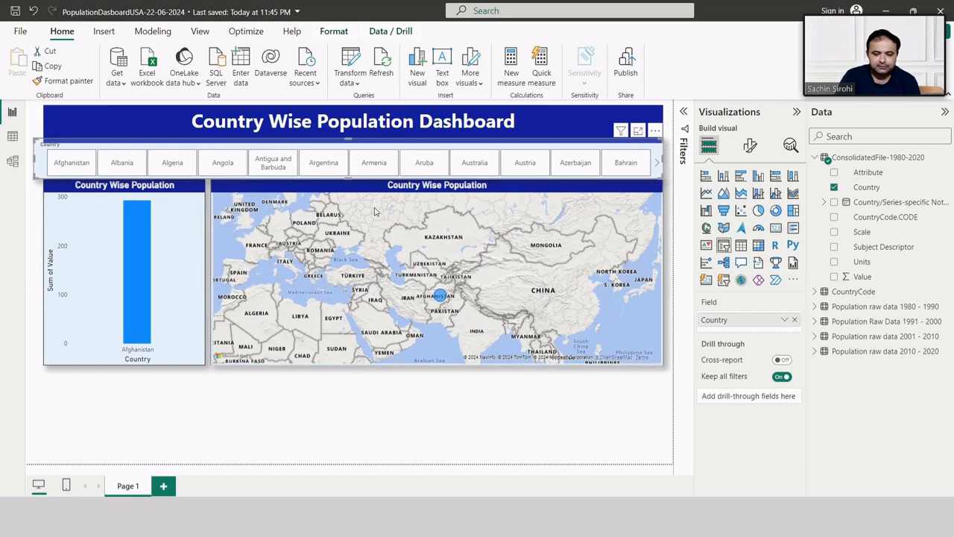
Step: Turn off the Country slicer's header
{"action": "left_click", "coordinate": [751, 145]}
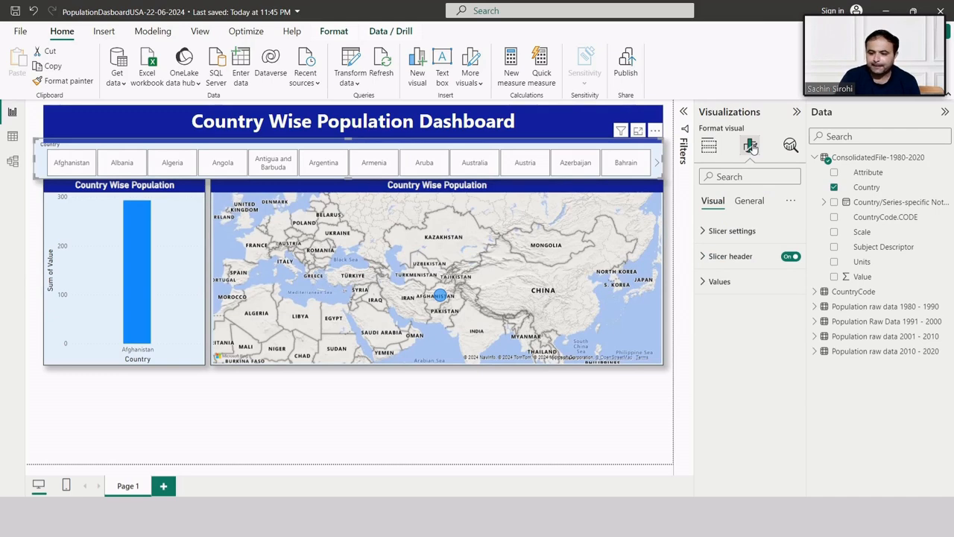
{"action": "left_click", "coordinate": [744, 204]}
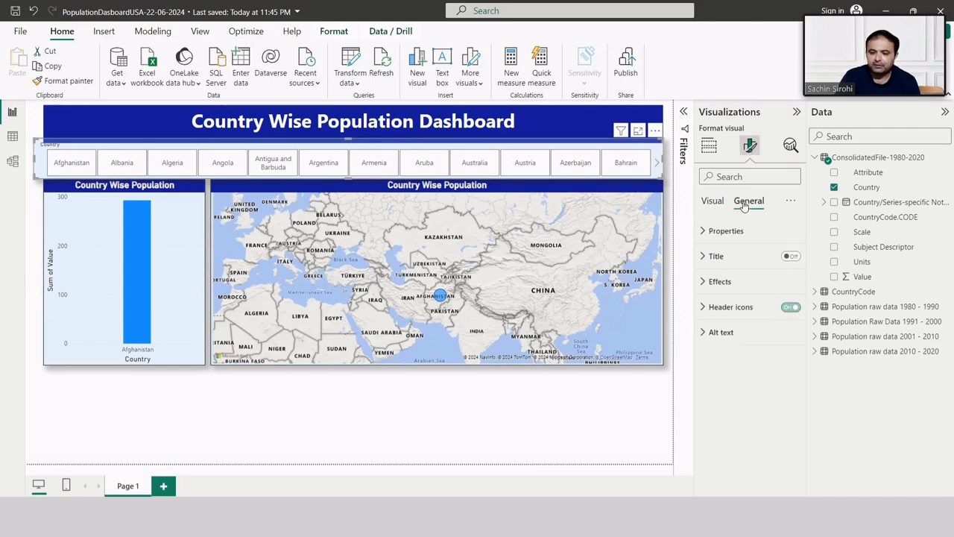
{"action": "left_click", "coordinate": [717, 205]}
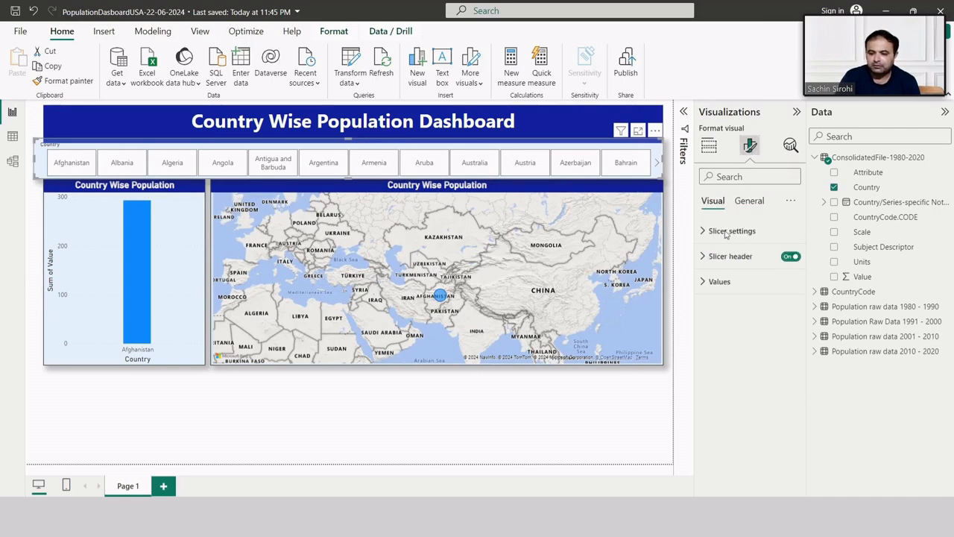
{"action": "left_click", "coordinate": [791, 255]}
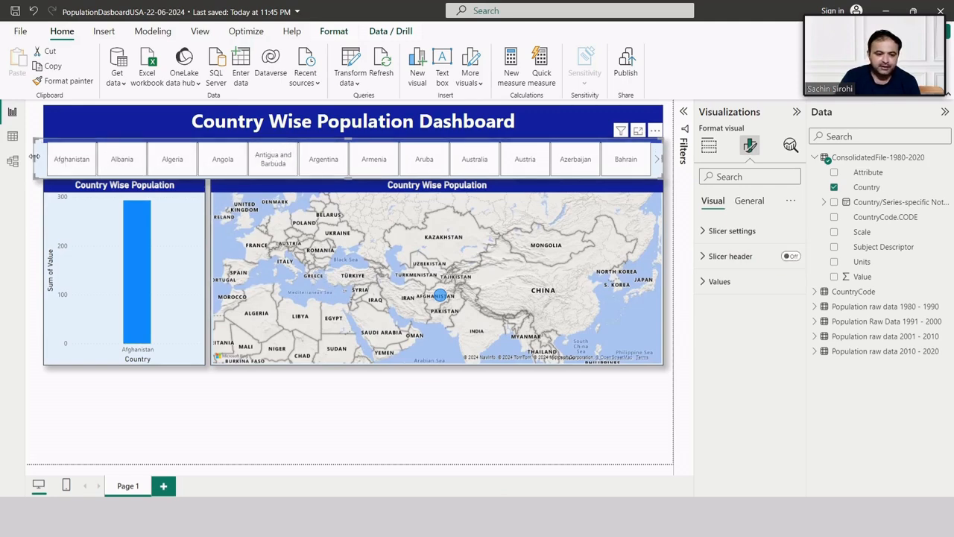
Step: Resize the Country slicer to the dashboard title's width and reduce its height, leaving small gaps above and below
{"action": "left_click_drag", "start_coordinate": [35, 159], "coordinate": [45, 161]}
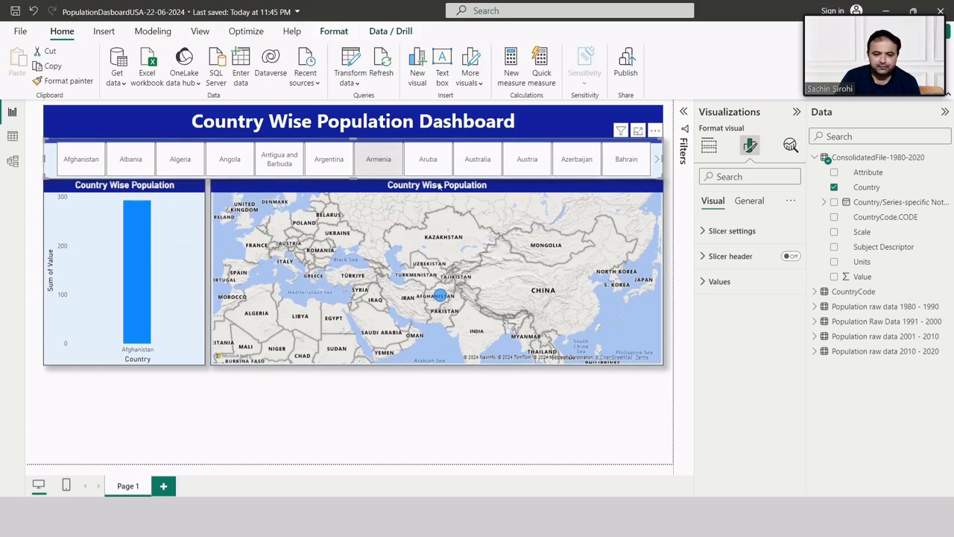
{"action": "left_click_drag", "start_coordinate": [351, 178], "coordinate": [354, 173]}
{"action": "left_click_drag", "start_coordinate": [355, 139], "coordinate": [355, 145]}
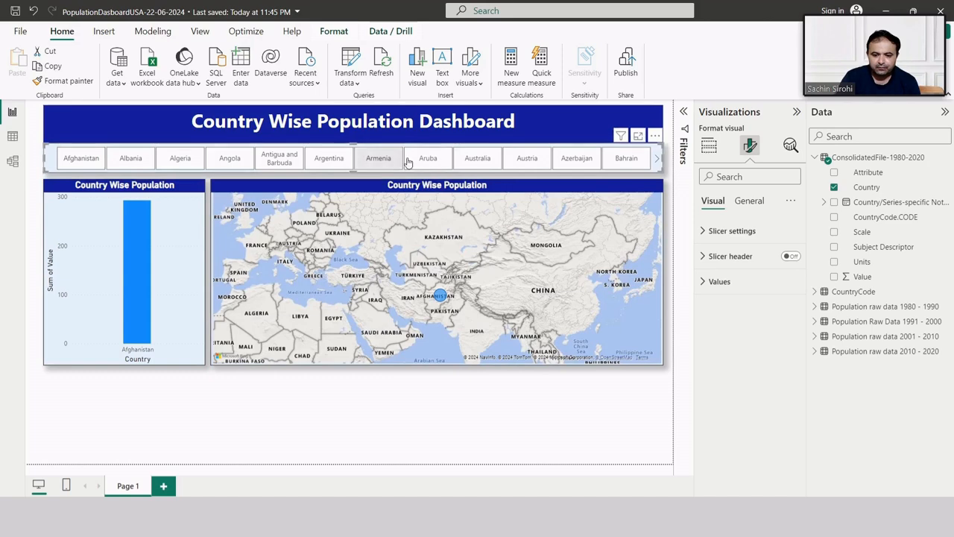
{"action": "left_click", "coordinate": [427, 413]}
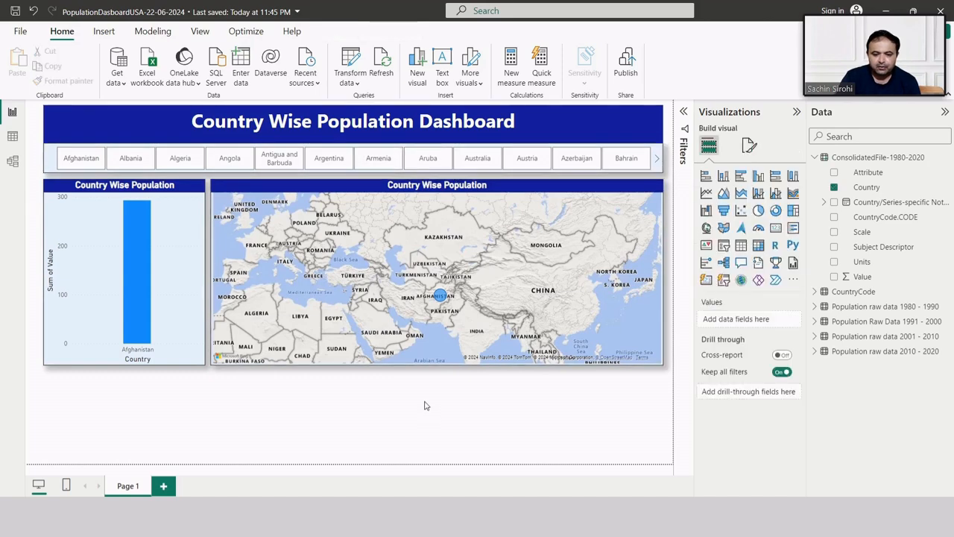
Step: Nudge the map up slightly toward the Country slicer
{"action": "left_click", "coordinate": [490, 191]}
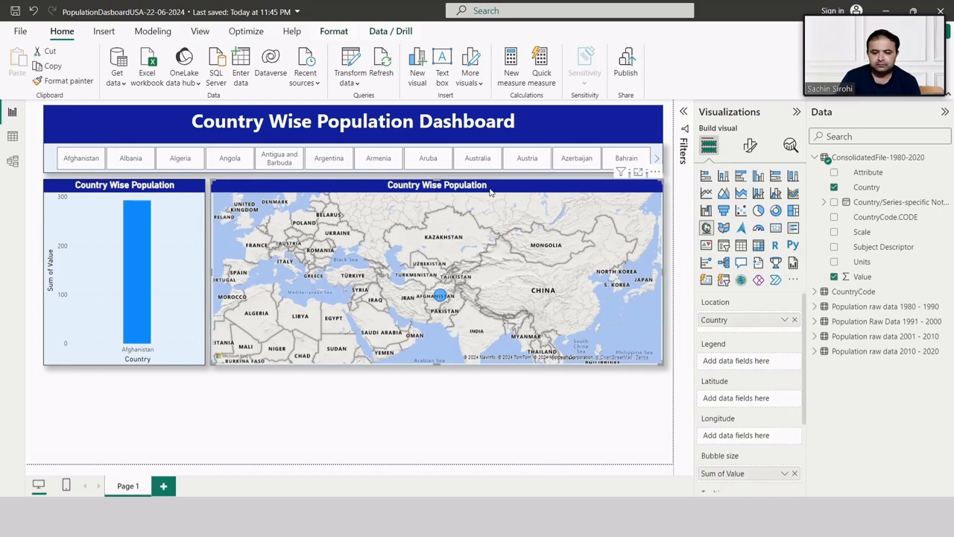
{"action": "key", "text": "Up"}
{"action": "key", "text": "Up"}
{"action": "key", "text": "Up"}
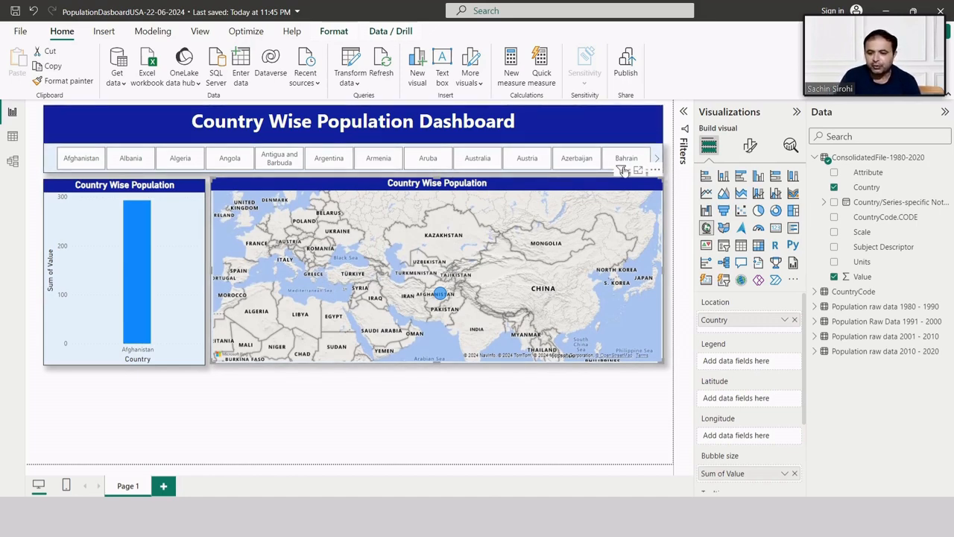
Step: Clear the Afghanistan selection in the Country slicer
{"action": "mouse_move", "coordinate": [624, 170]}
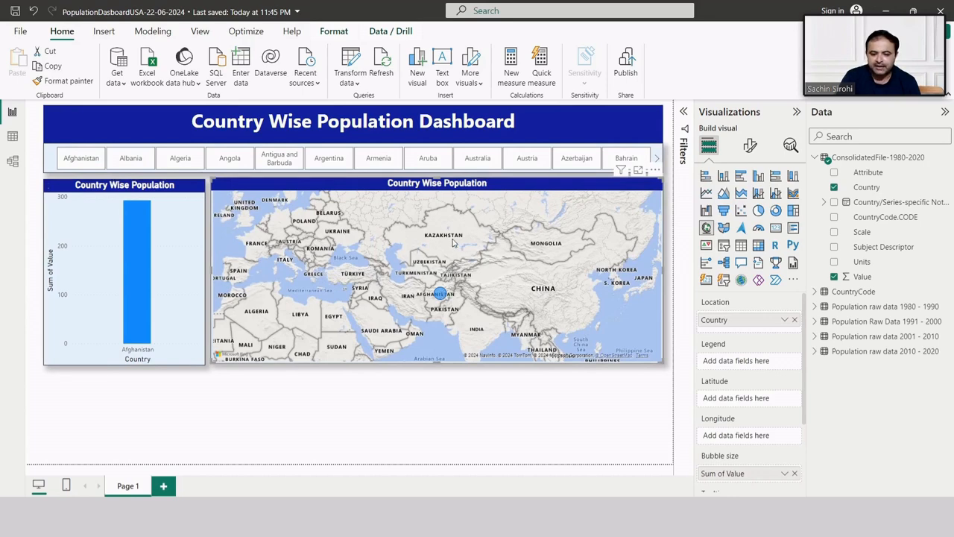
{"action": "left_click", "coordinate": [418, 164]}
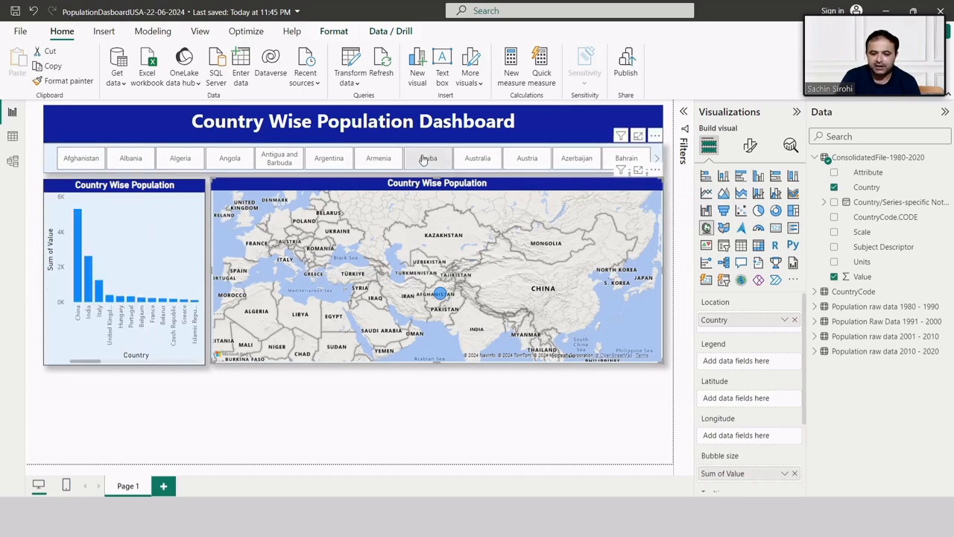
Step: Test the Country slicer by filtering the dashboard to Afghanistan, switching to Argentina, and returning to Afghanistan
{"action": "left_click", "coordinate": [93, 163]}
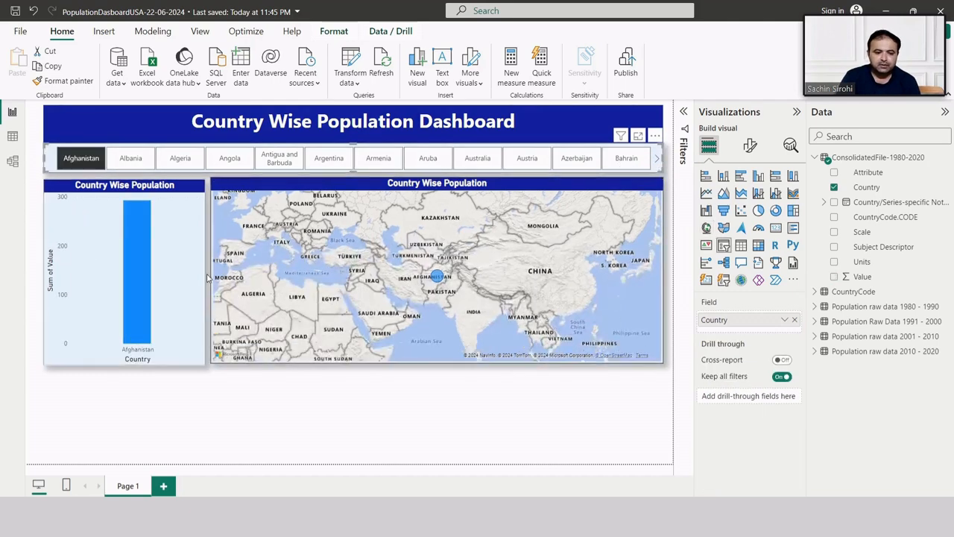
{"action": "left_click", "coordinate": [325, 169]}
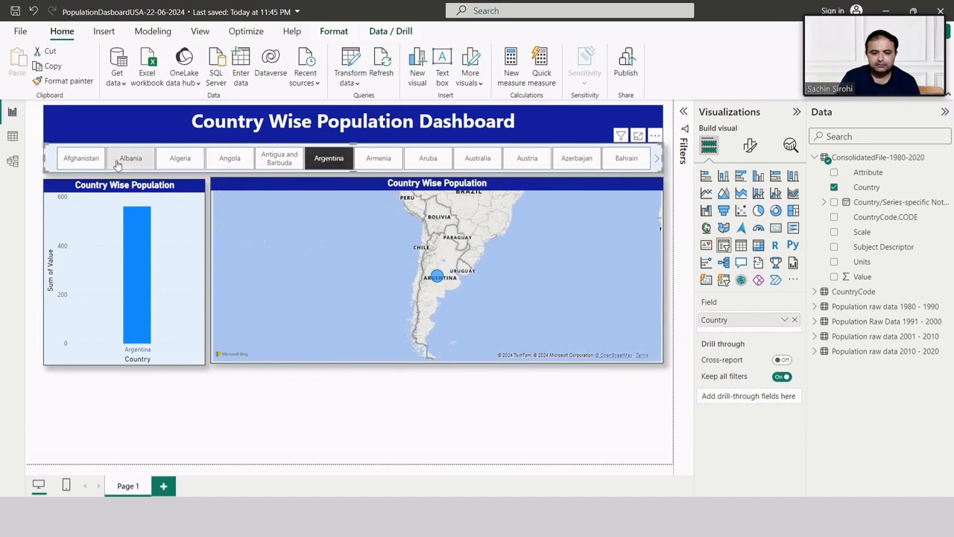
{"action": "left_click", "coordinate": [84, 160]}
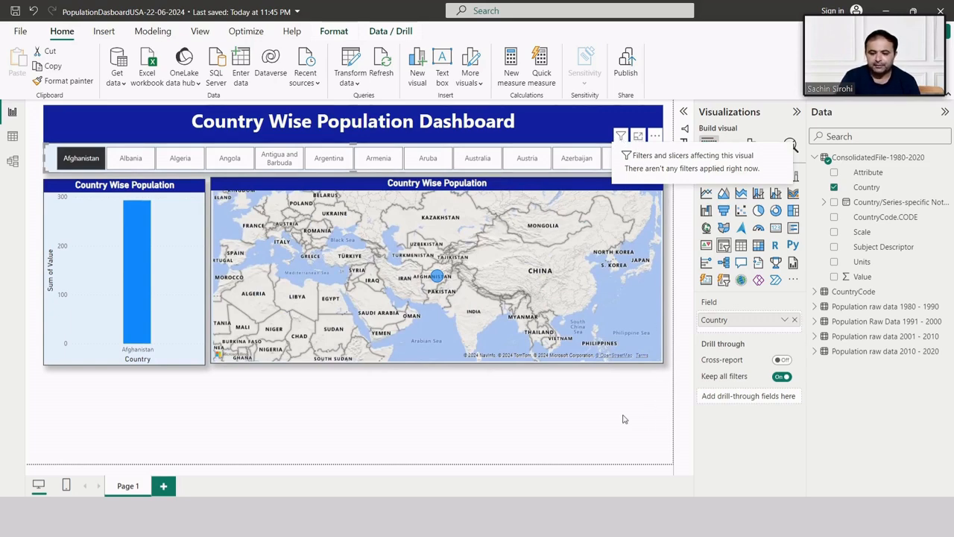
{"action": "left_click", "coordinate": [655, 136]}
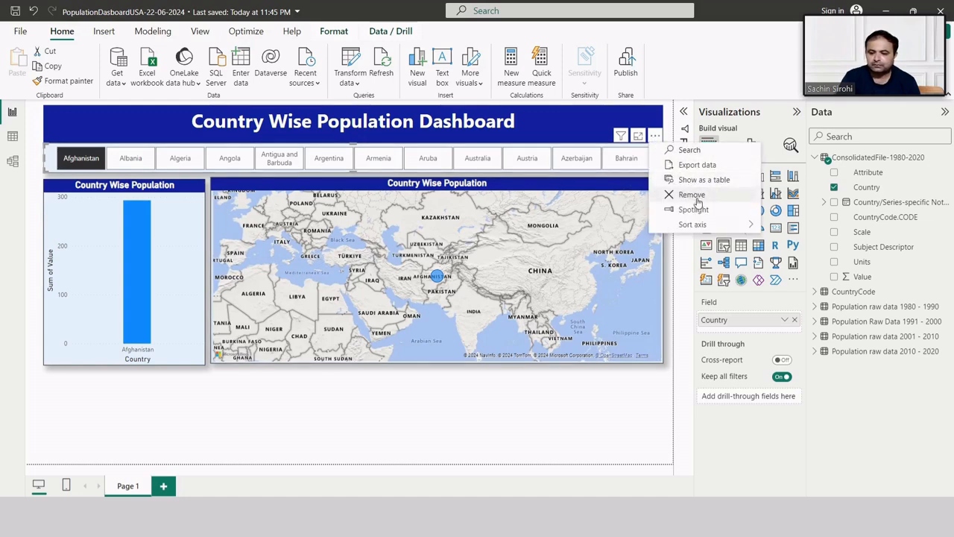
{"action": "left_click", "coordinate": [562, 420]}
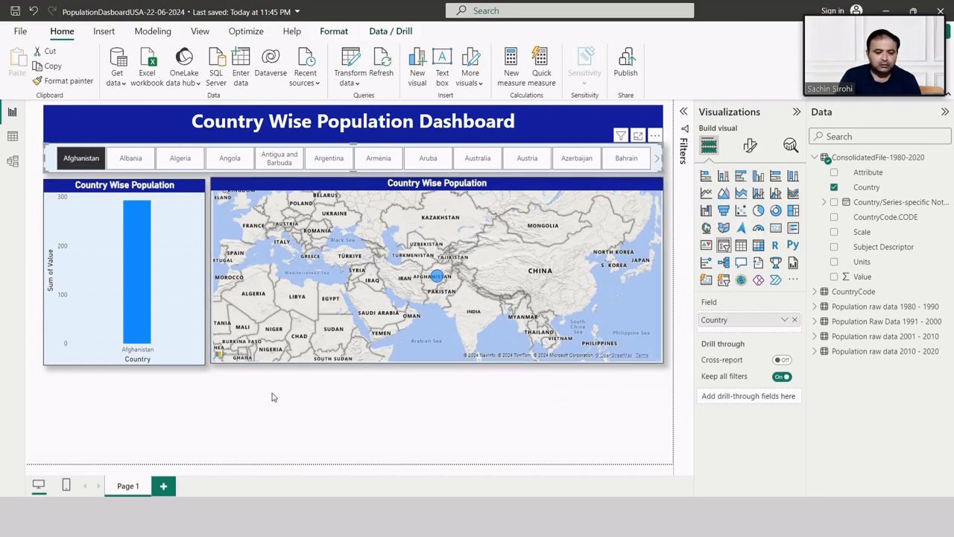
{"action": "left_click", "coordinate": [144, 382]}
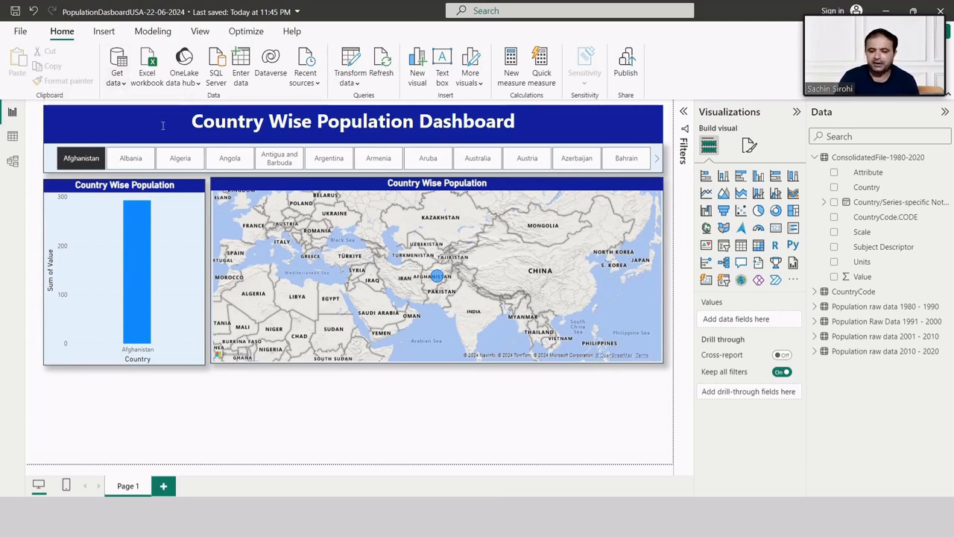
{"action": "mouse_move", "coordinate": [549, 459]}
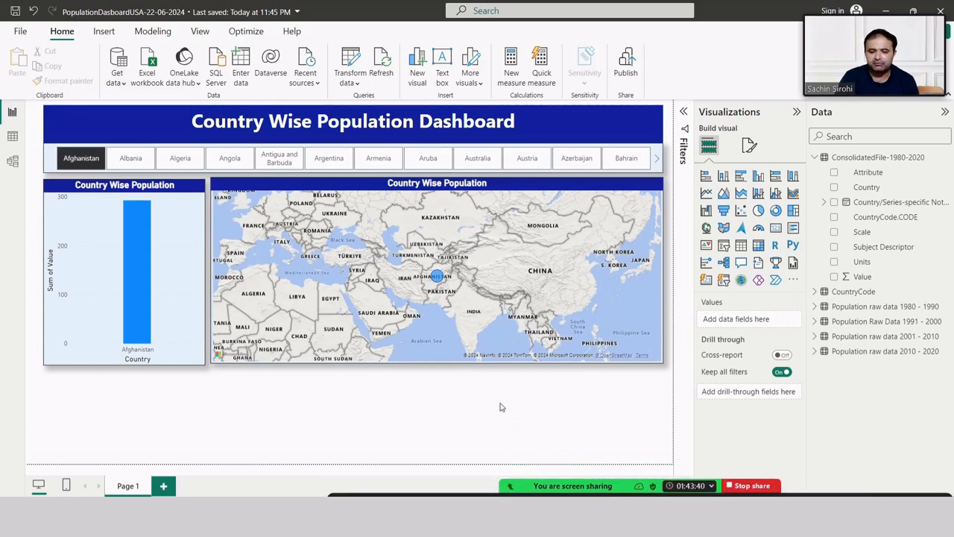
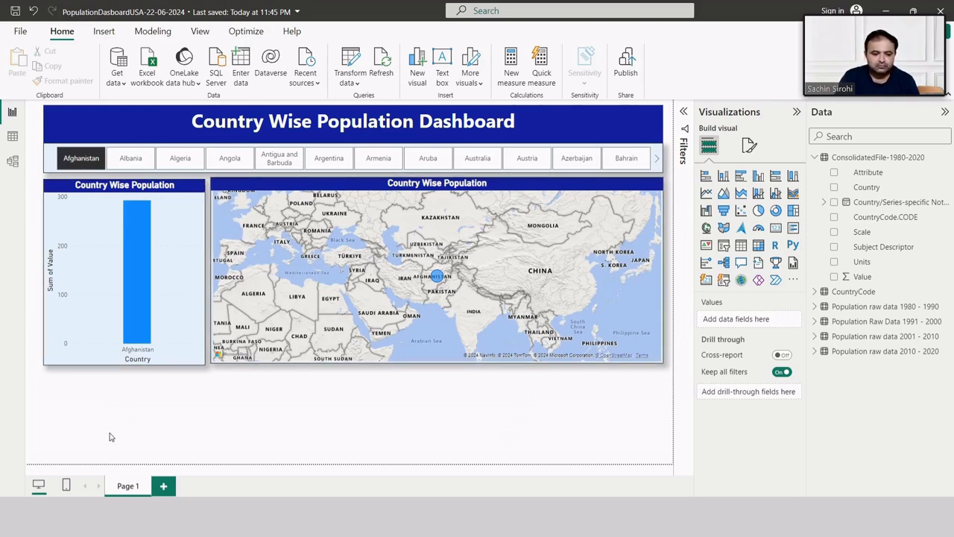
Step: Examine the rows of the ConsolidatedFile-1980-2020 table and return to the report page
{"action": "left_click", "coordinate": [12, 137]}
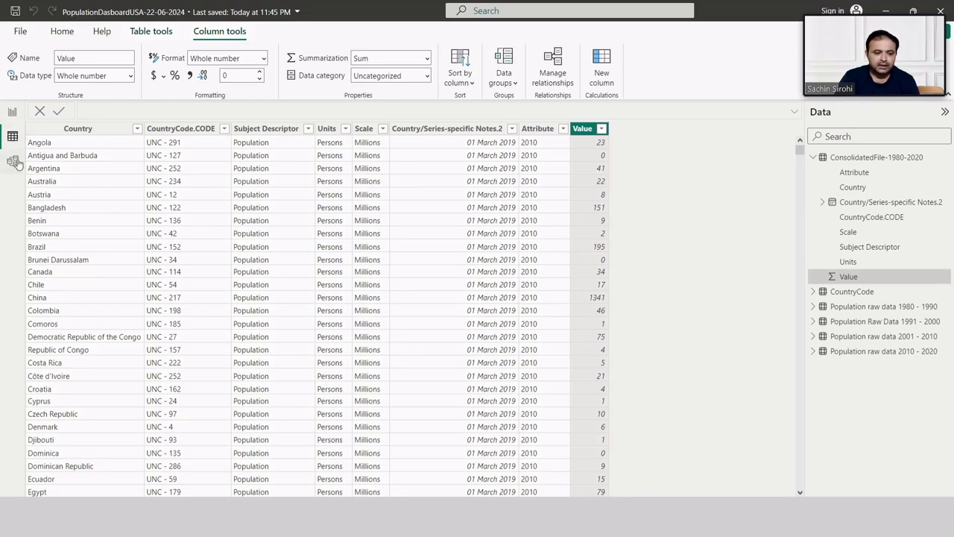
{"action": "left_click", "coordinate": [12, 113]}
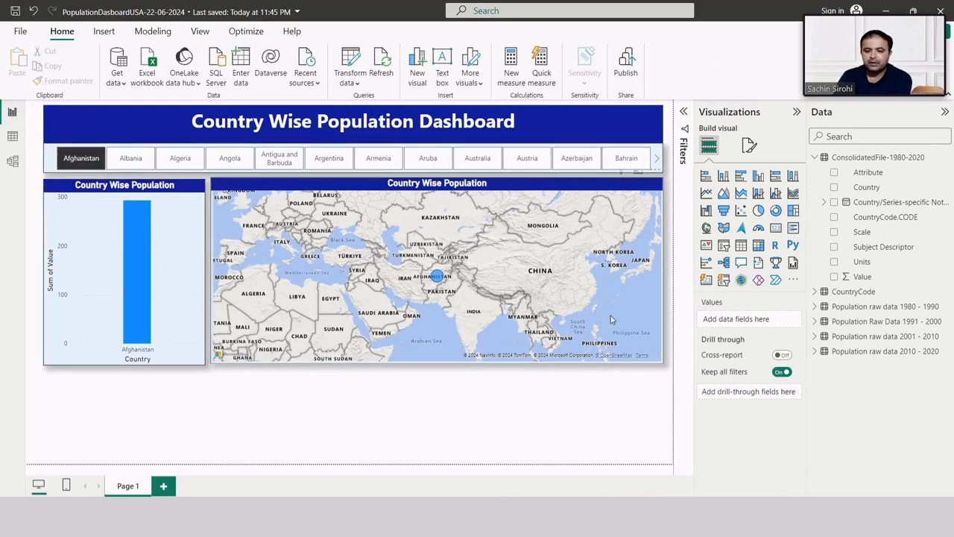
Step: Narrow the map from its outer edge to a little over half its width, freeing space beside it for another visual
{"action": "left_click", "coordinate": [655, 308]}
{"action": "left_click_drag", "start_coordinate": [663, 270], "coordinate": [457, 276]}
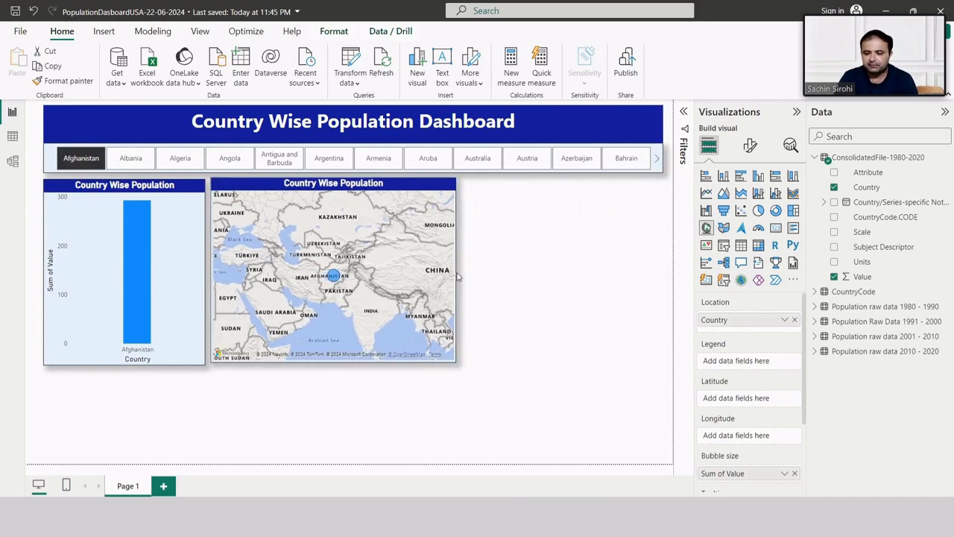
{"action": "left_click", "coordinate": [553, 282]}
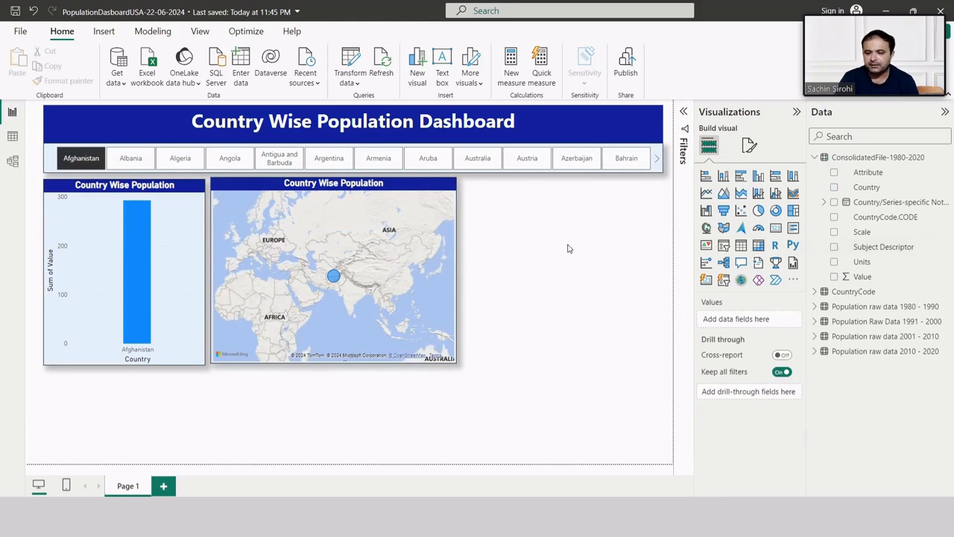
Step: Add an empty pie chart in the free space beside the map, below the Country slicer
{"action": "left_click", "coordinate": [760, 214]}
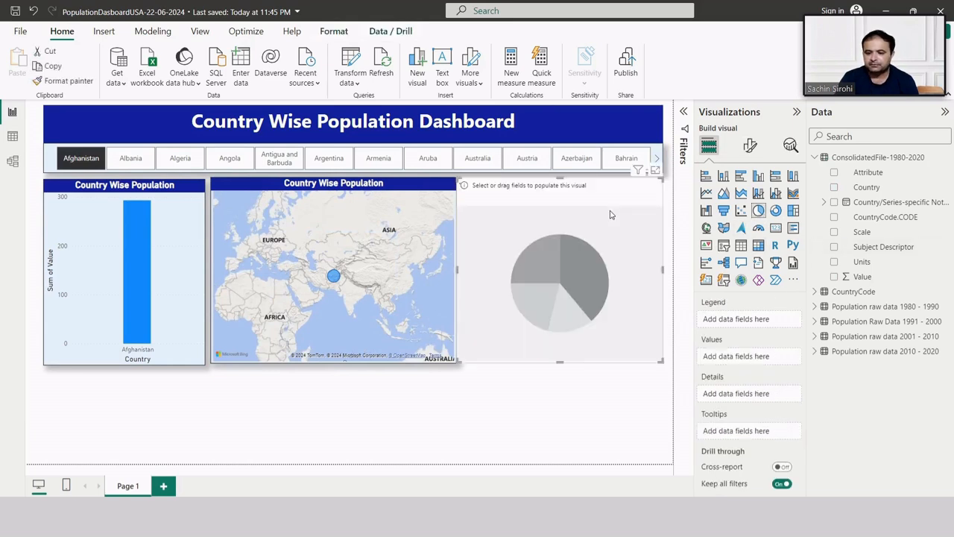
{"action": "left_click_drag", "start_coordinate": [455, 266], "coordinate": [460, 277]}
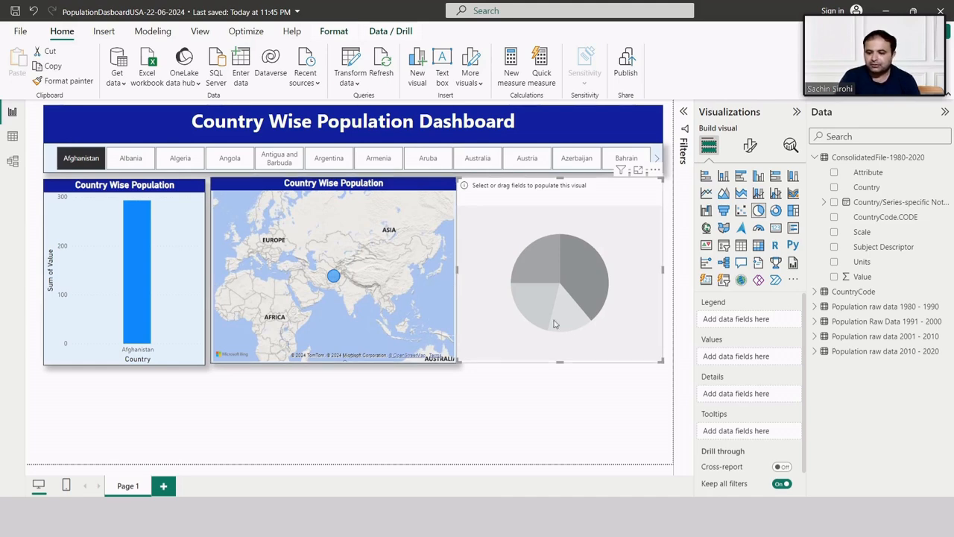
Step: Populate the empty pie chart with Country as legend and Value as values from ConsolidatedFile-1980-2020
{"action": "left_click", "coordinate": [834, 188]}
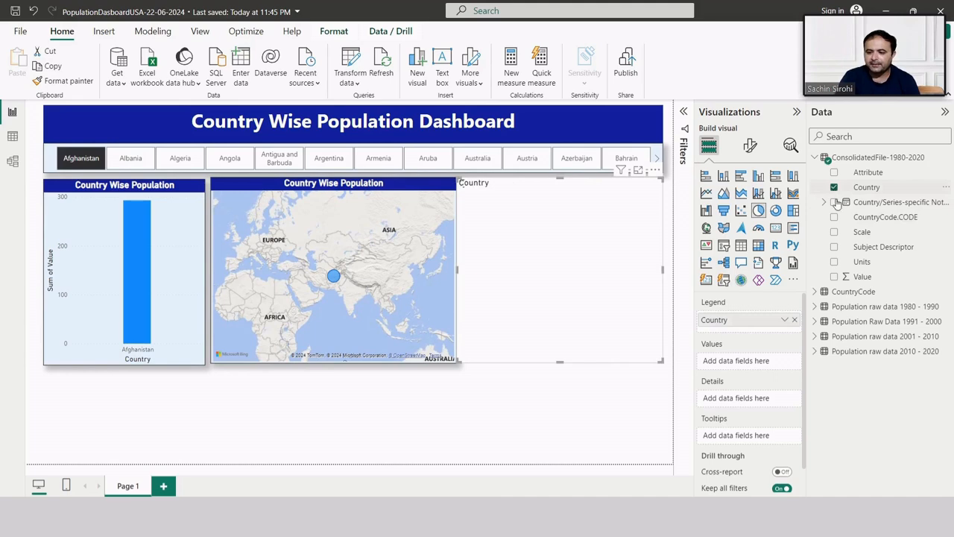
{"action": "left_click", "coordinate": [834, 277]}
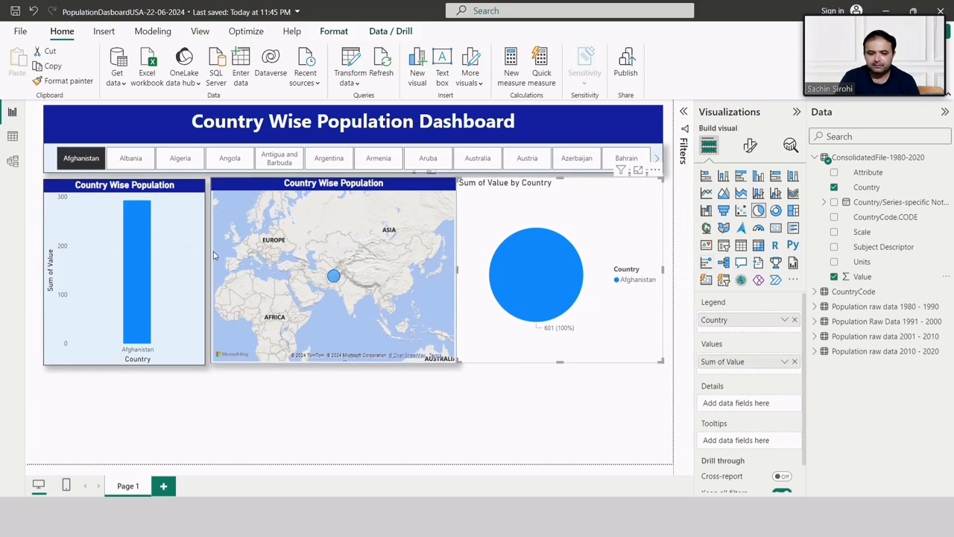
Step: Add Algeria, Argentina and Australia to the selected countries in the slicer
{"action": "left_click", "coordinate": [179, 158]}
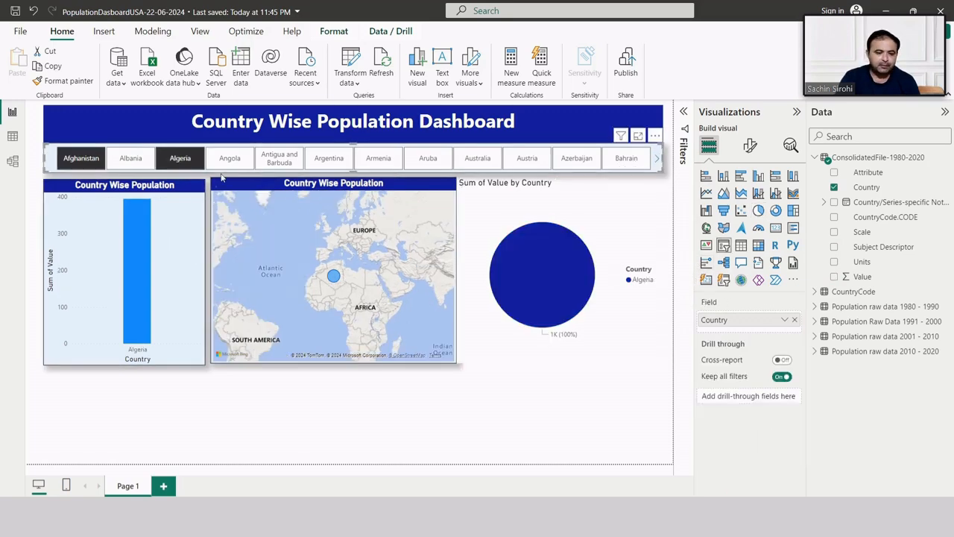
{"action": "left_click", "coordinate": [346, 162]}
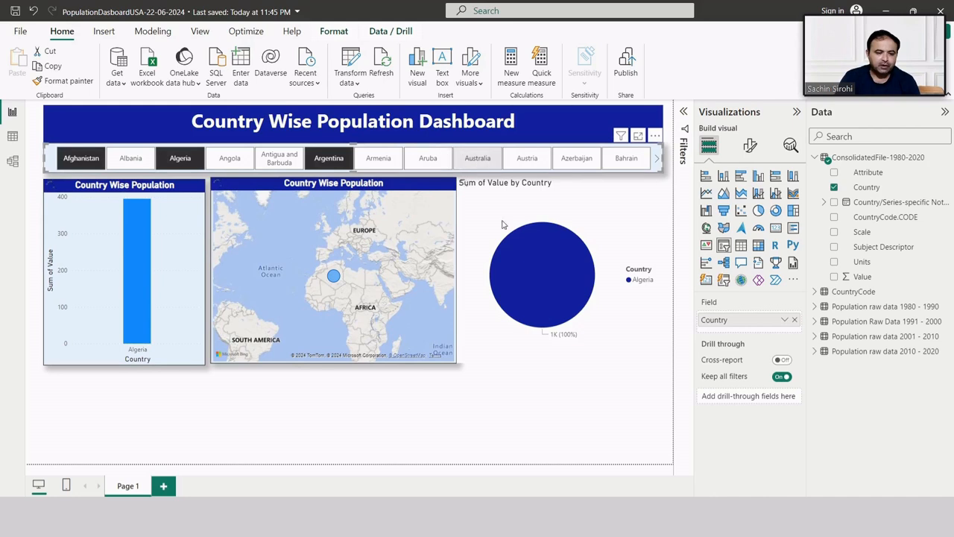
{"action": "left_click", "coordinate": [480, 162]}
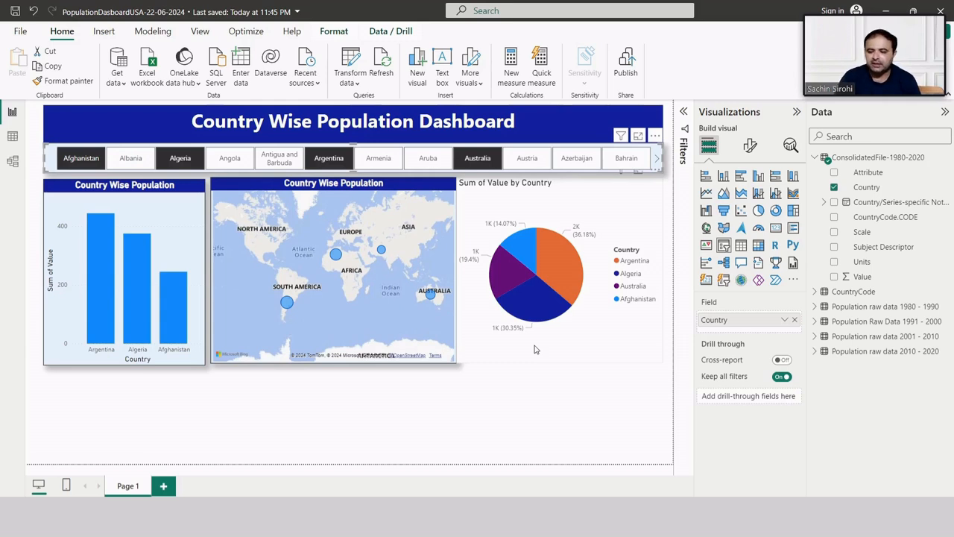
Step: Copy the column chart's formatting onto the pie chart with the format painter
{"action": "left_click", "coordinate": [564, 192]}
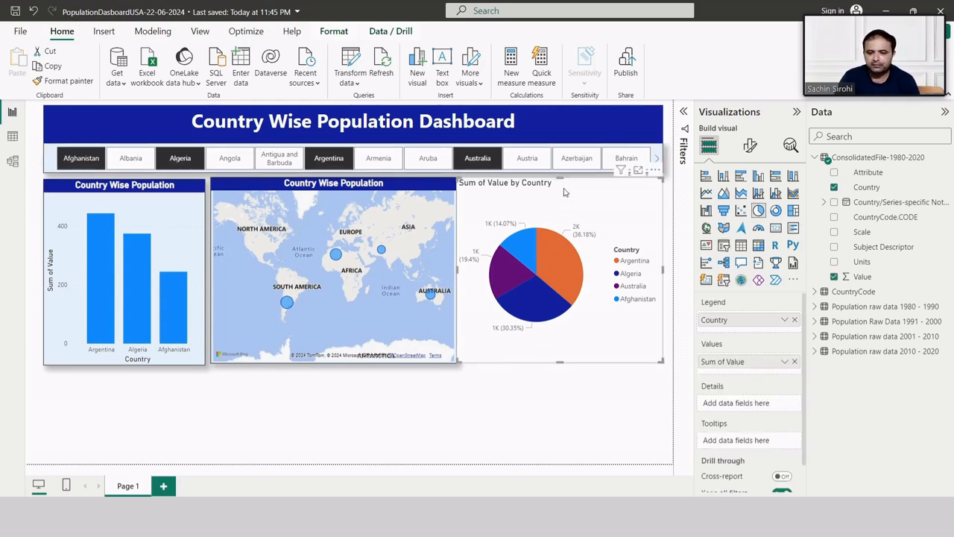
{"action": "left_click", "coordinate": [173, 189]}
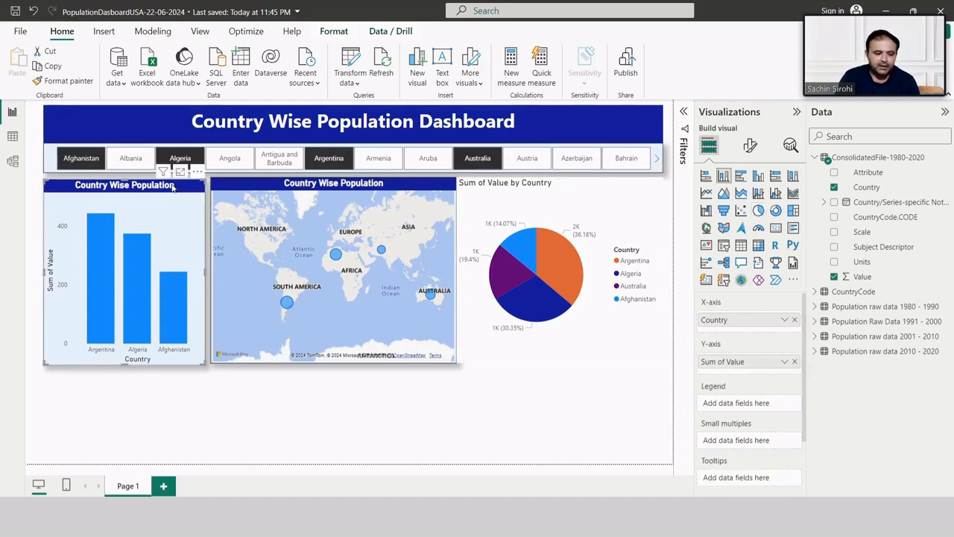
{"action": "left_click", "coordinate": [60, 82]}
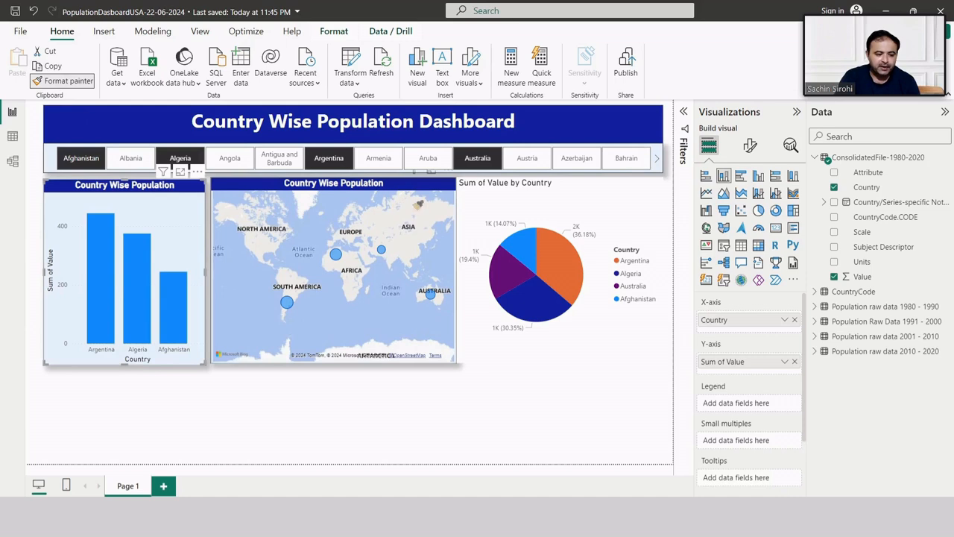
{"action": "left_click", "coordinate": [527, 194]}
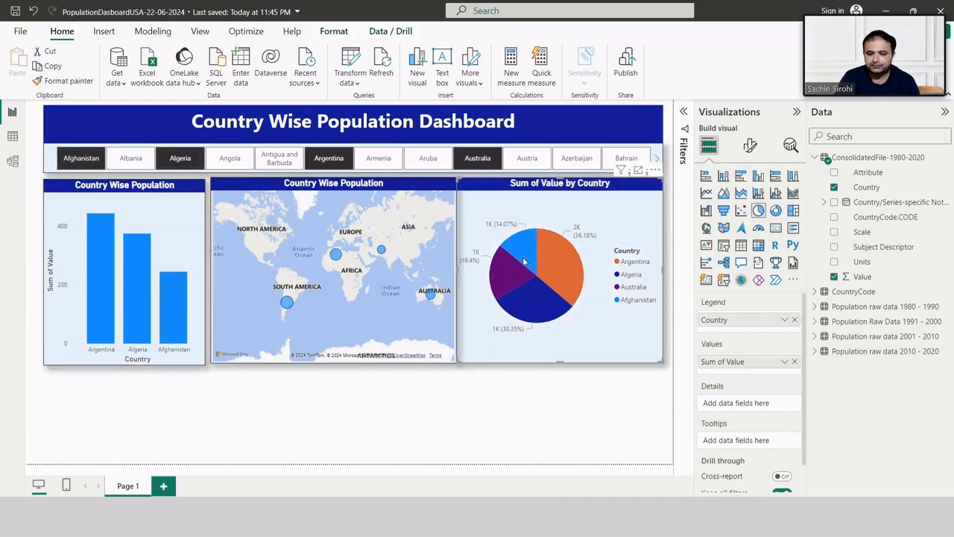
Step: Narrow the pie chart slightly from its map-facing edge to leave a small gap between the two visuals
{"action": "left_click", "coordinate": [456, 273]}
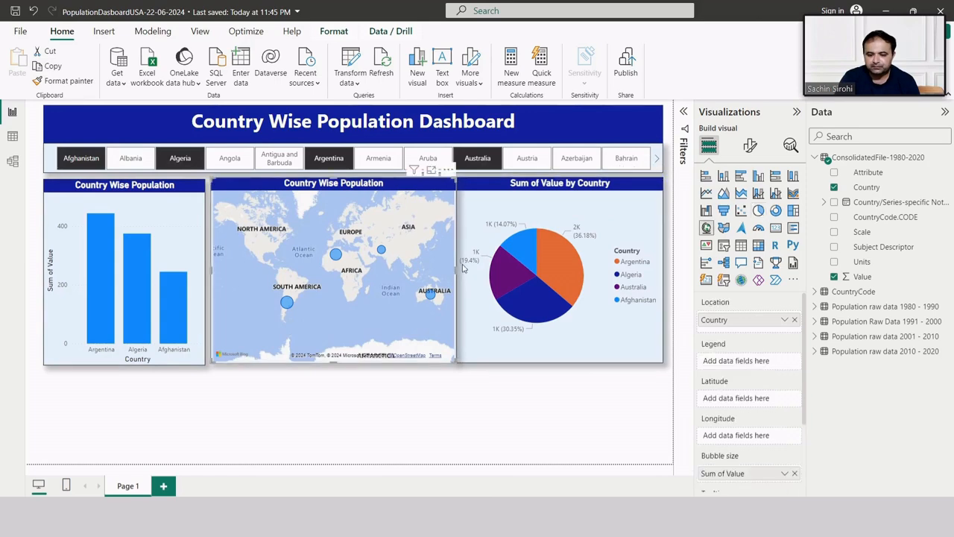
{"action": "left_click", "coordinate": [478, 188]}
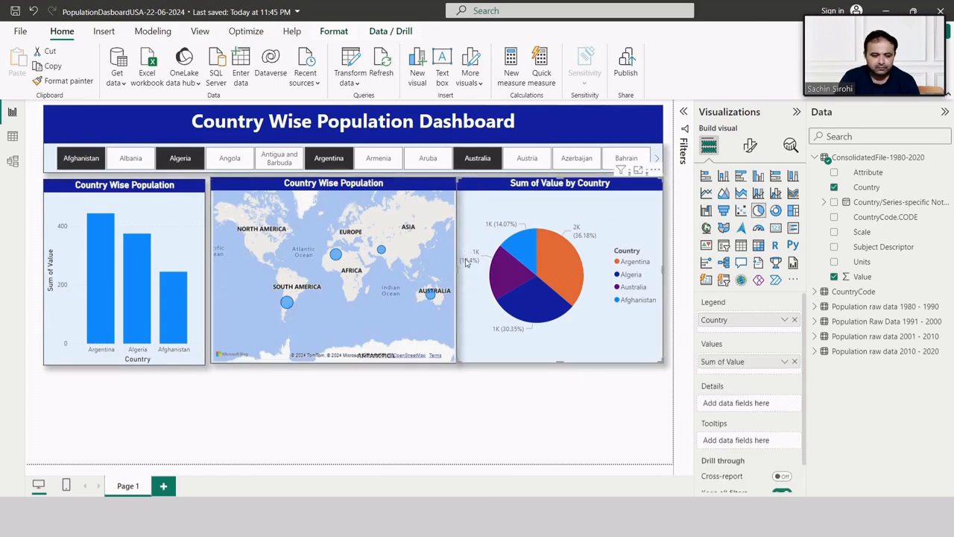
{"action": "left_click_drag", "start_coordinate": [457, 268], "coordinate": [463, 271]}
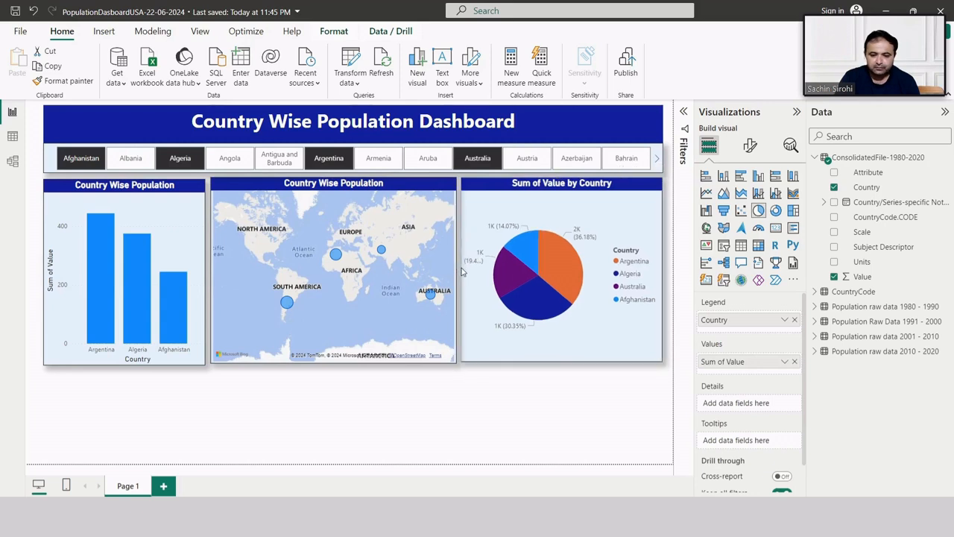
Step: Change the pie chart's title text to "Country Wise Population"
{"action": "left_click", "coordinate": [744, 153]}
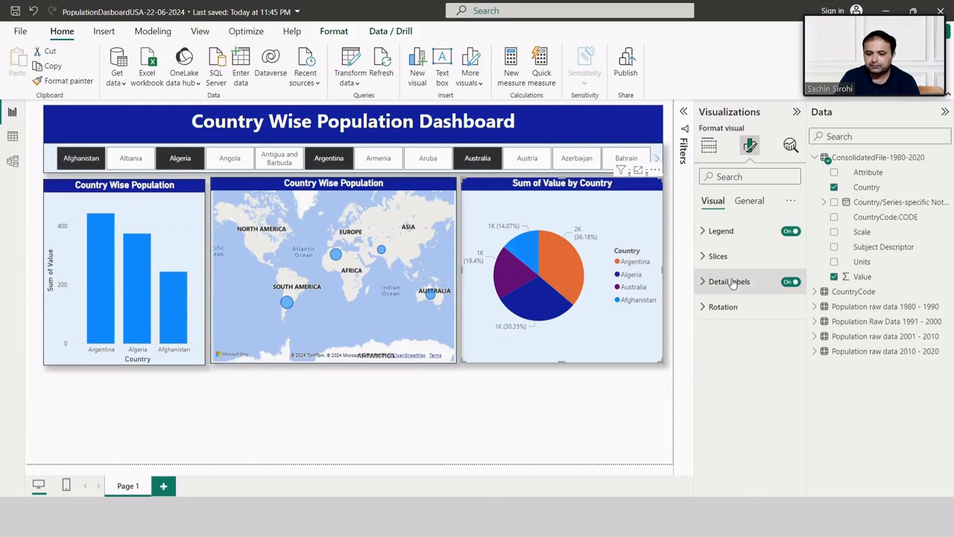
{"action": "left_click", "coordinate": [751, 205]}
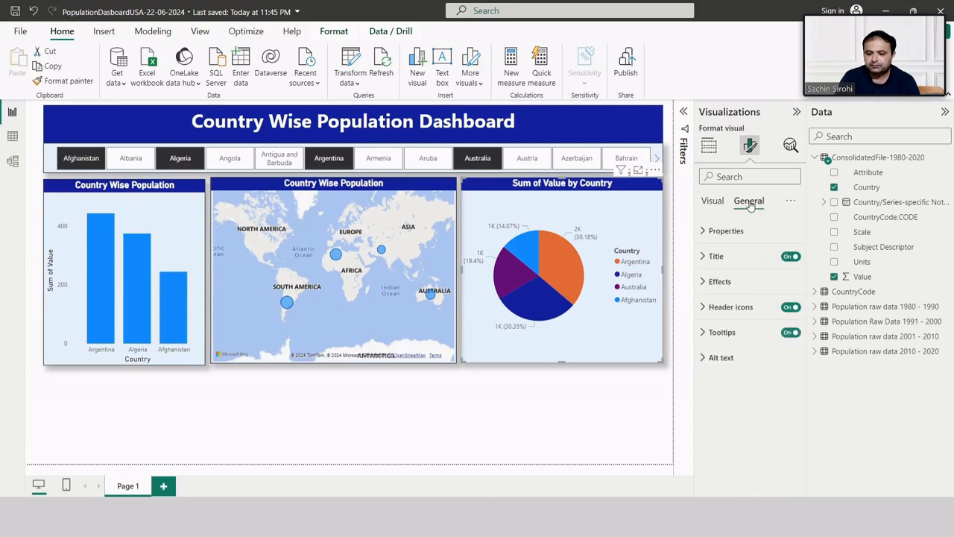
{"action": "left_click", "coordinate": [732, 256]}
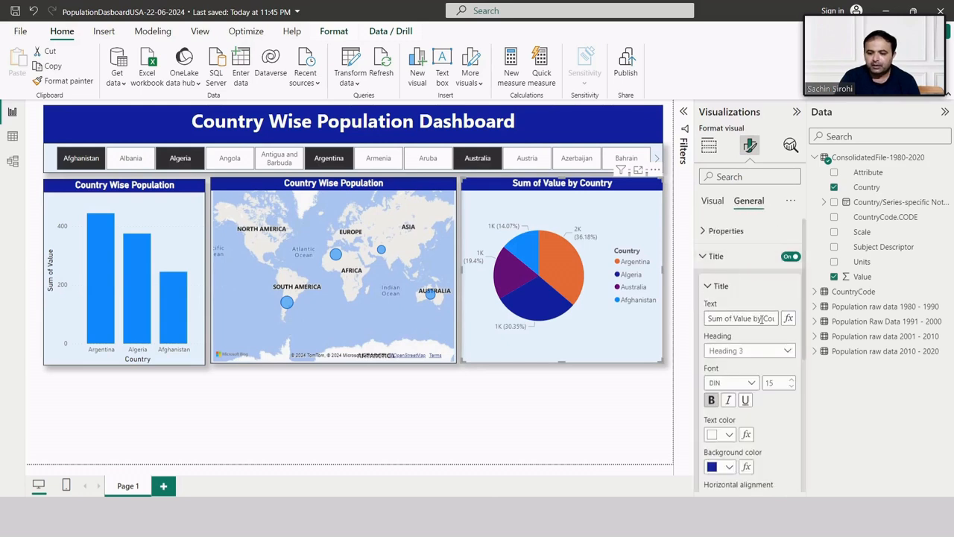
{"action": "left_click_drag", "start_coordinate": [761, 318], "coordinate": [680, 319]}
{"action": "type", "text": "Country"}
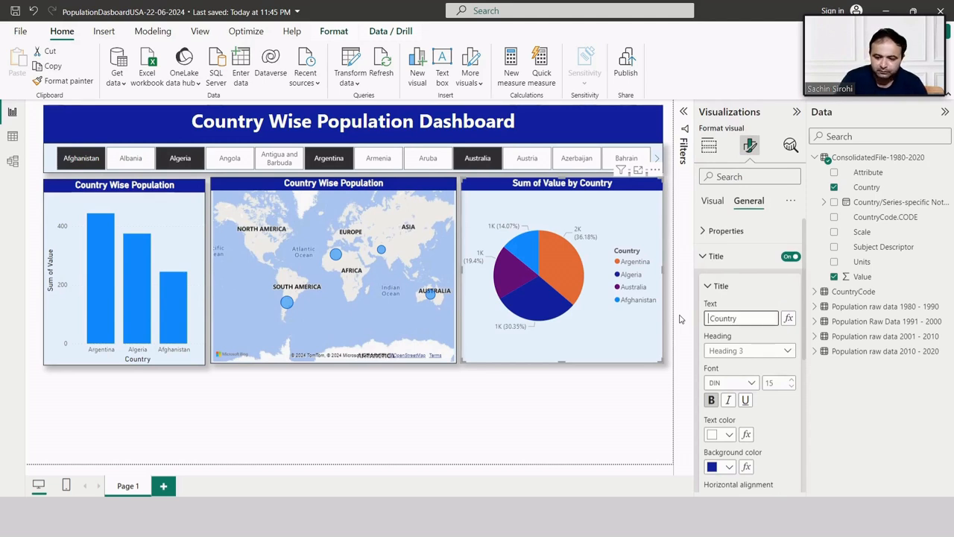
{"action": "key", "text": "Delete"}
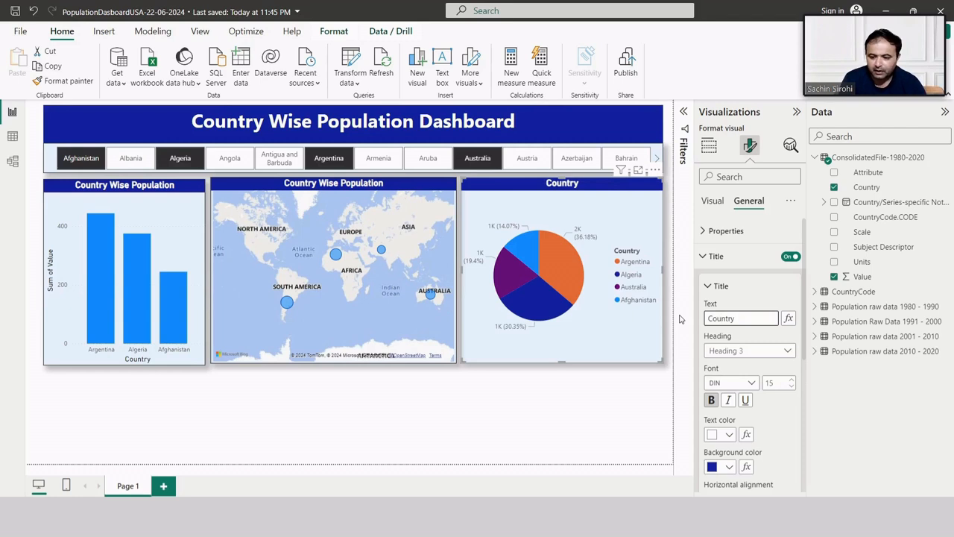
{"action": "type", "text": "W"}
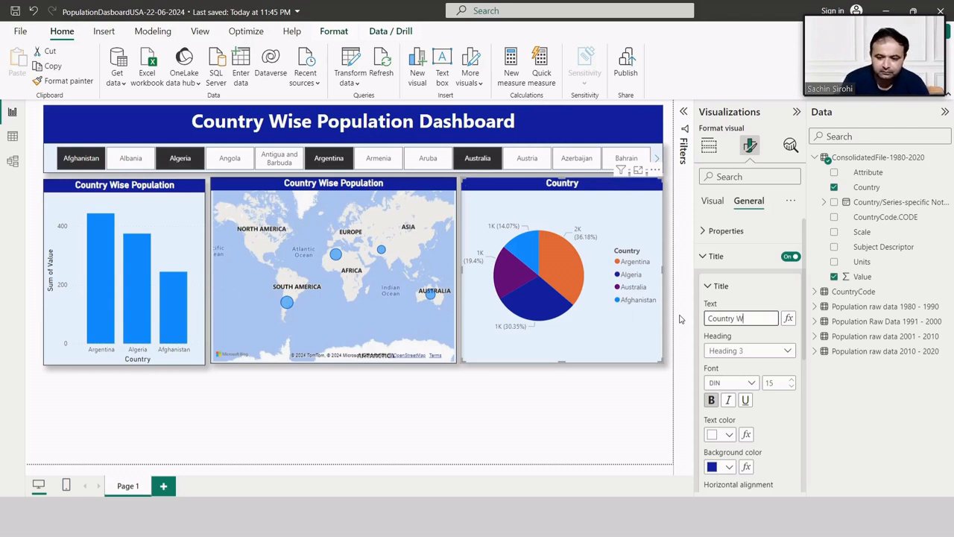
{"action": "type", "text": "ise Population"}
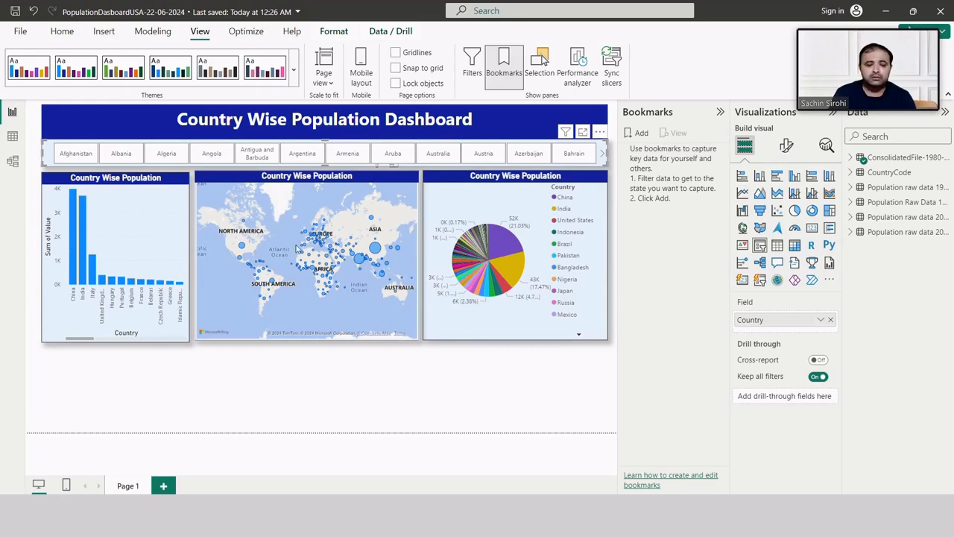
Step: Filter the dashboard to Argentina with the country slicer and clear that selection again
{"action": "left_click", "coordinate": [309, 160]}
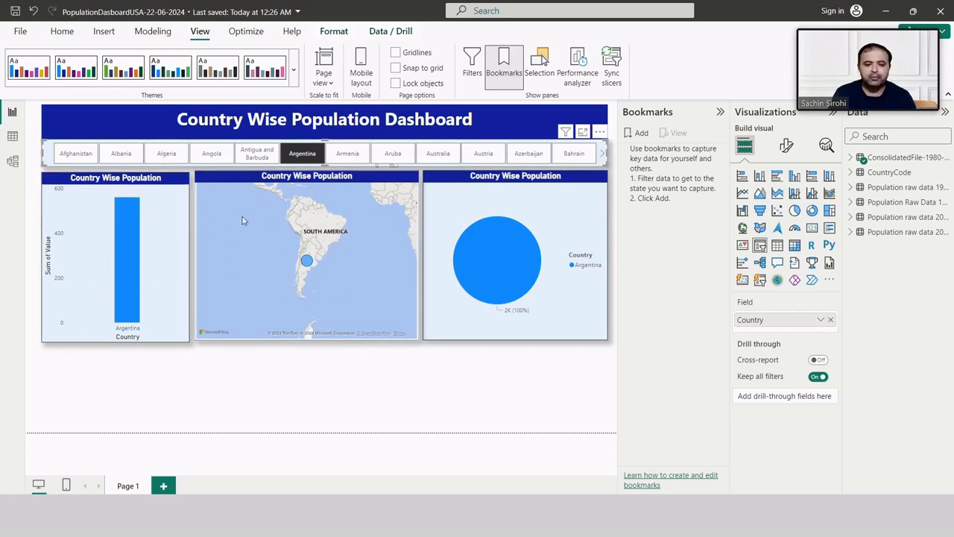
{"action": "left_click", "coordinate": [301, 157]}
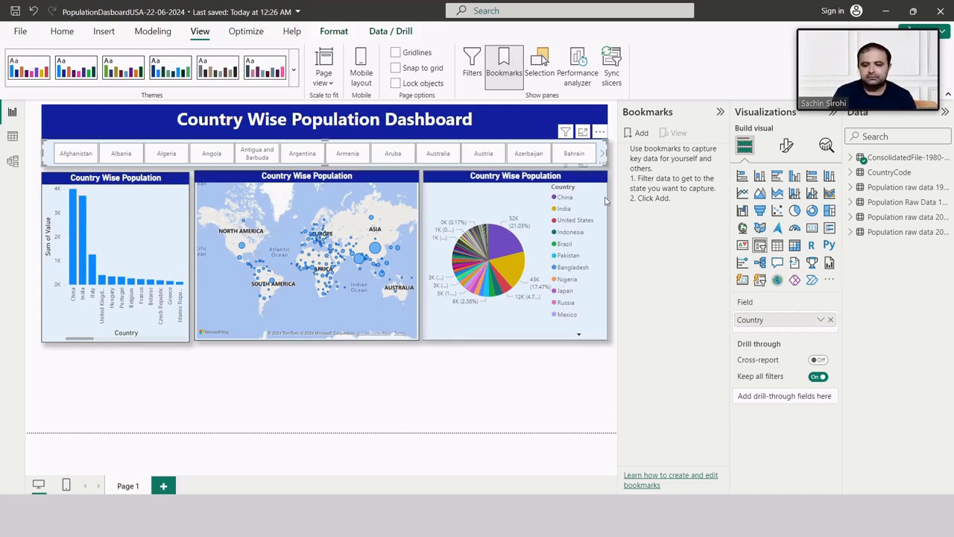
Step: Add a bookmark of the unfiltered dashboard and rename it "Clear Filter"
{"action": "left_click", "coordinate": [720, 110]}
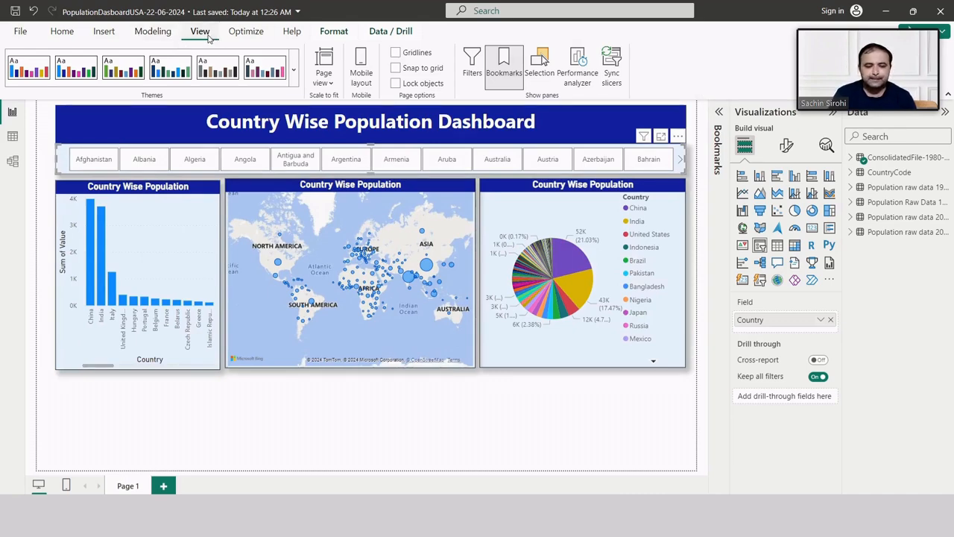
{"action": "left_click", "coordinate": [717, 119]}
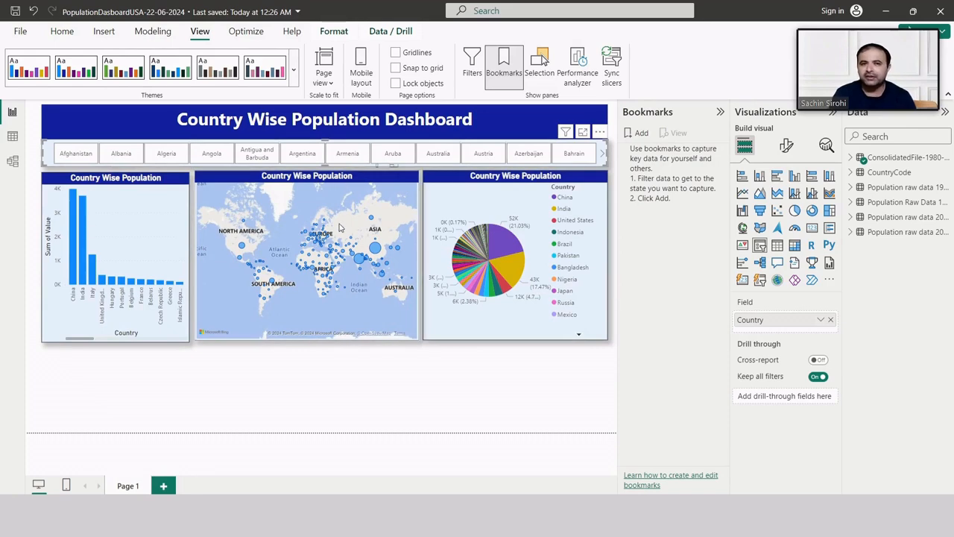
{"action": "left_click", "coordinate": [638, 136]}
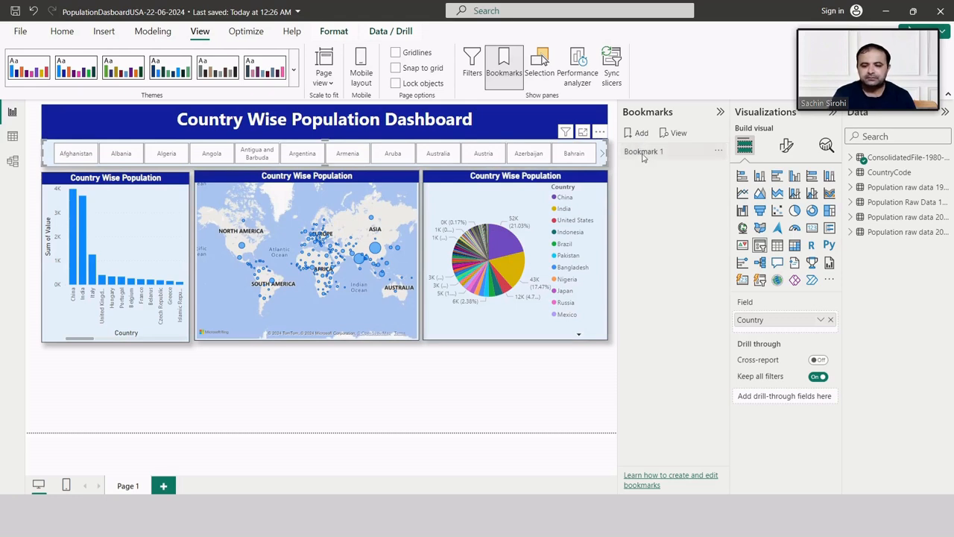
{"action": "left_click", "coordinate": [718, 151]}
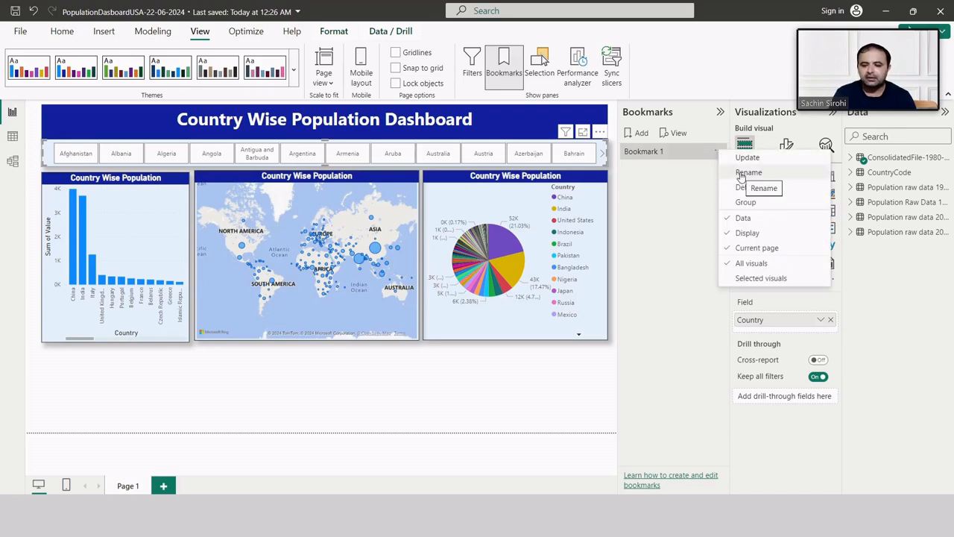
{"action": "left_click", "coordinate": [741, 174]}
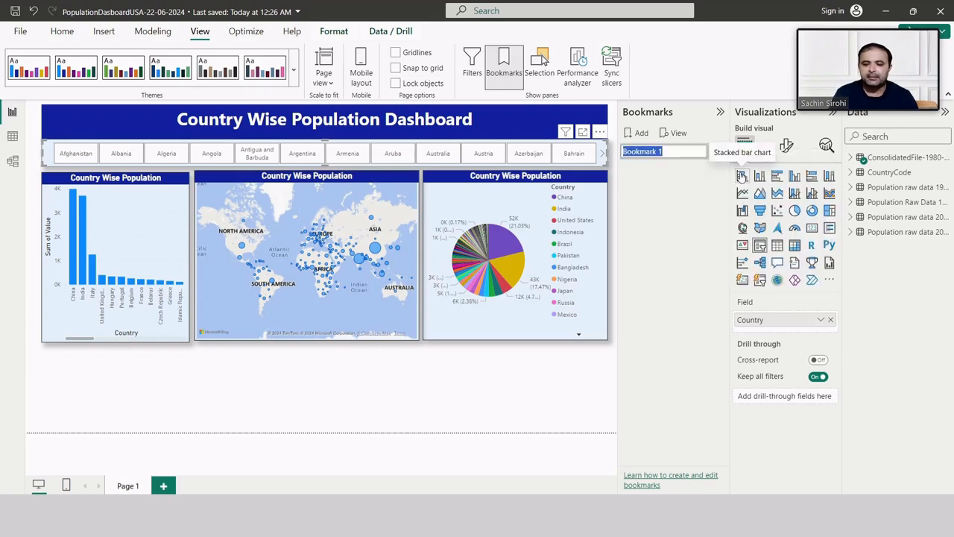
{"action": "type", "text": "Clear"}
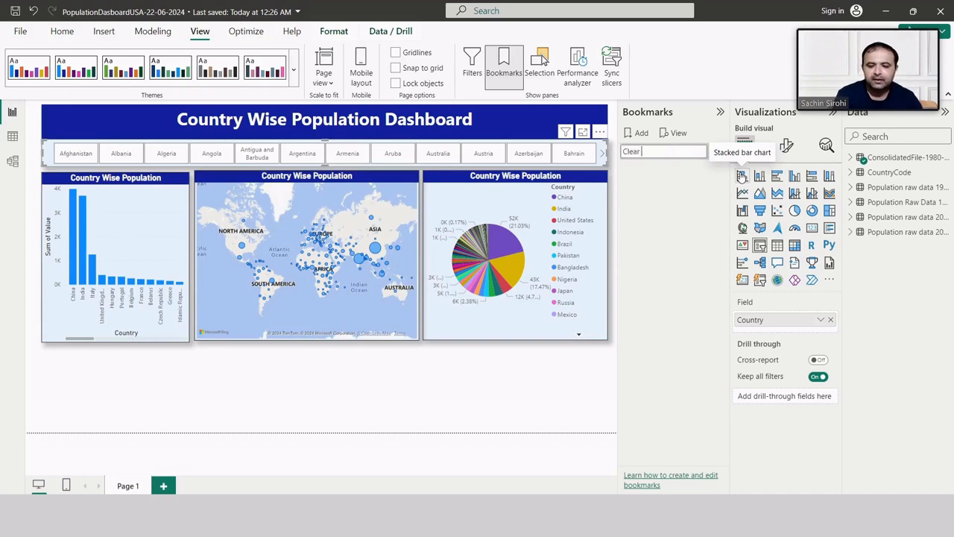
{"action": "type", "text": " Filter"}
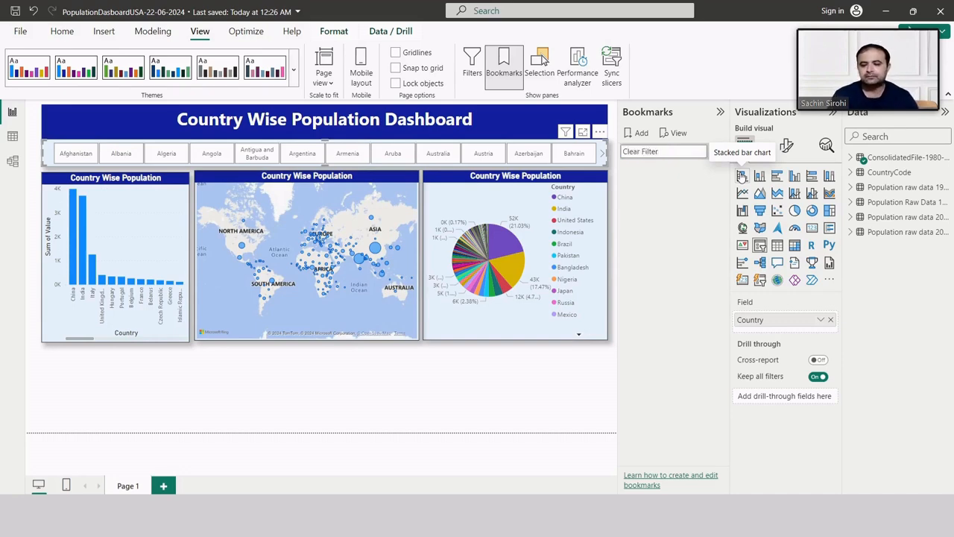
{"action": "key", "text": "Return"}
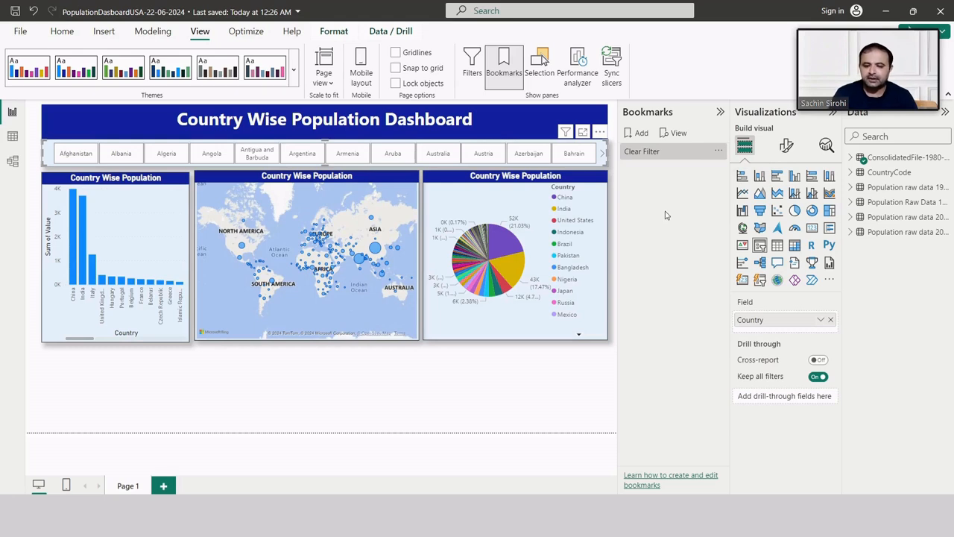
Step: Select Angola, Aruba and Azerbaijan in the slicer and apply the Clear Filter bookmark to test the reset
{"action": "left_click", "coordinate": [212, 155]}
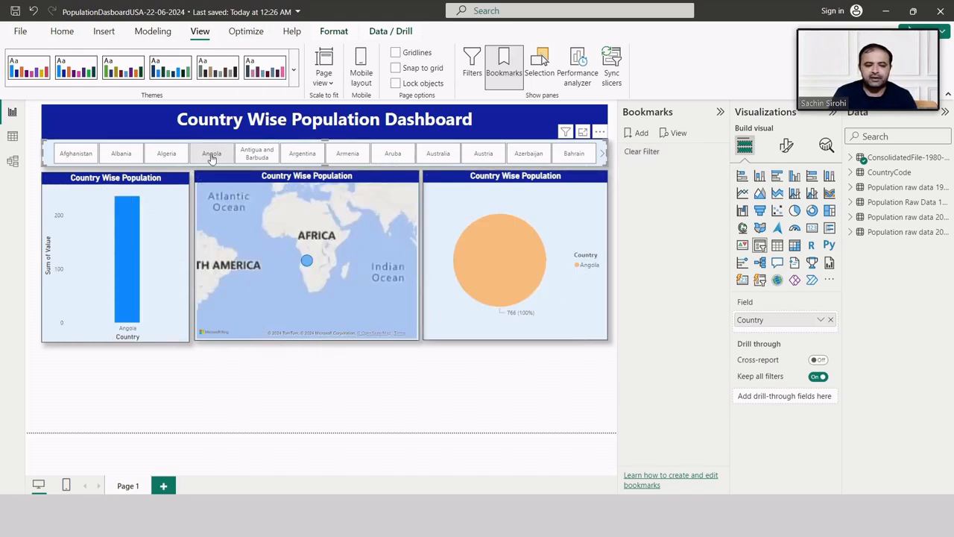
{"action": "left_click", "coordinate": [391, 154]}
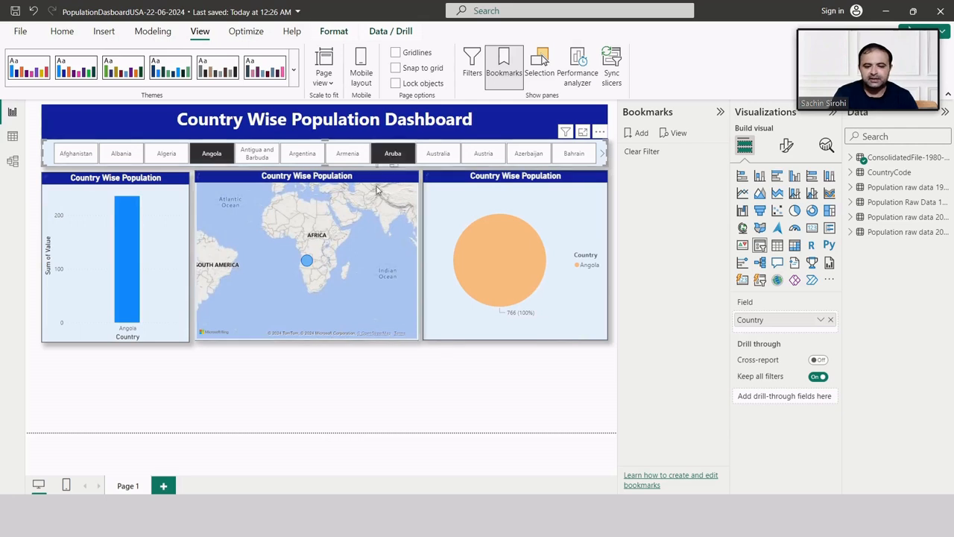
{"action": "left_click", "coordinate": [522, 155]}
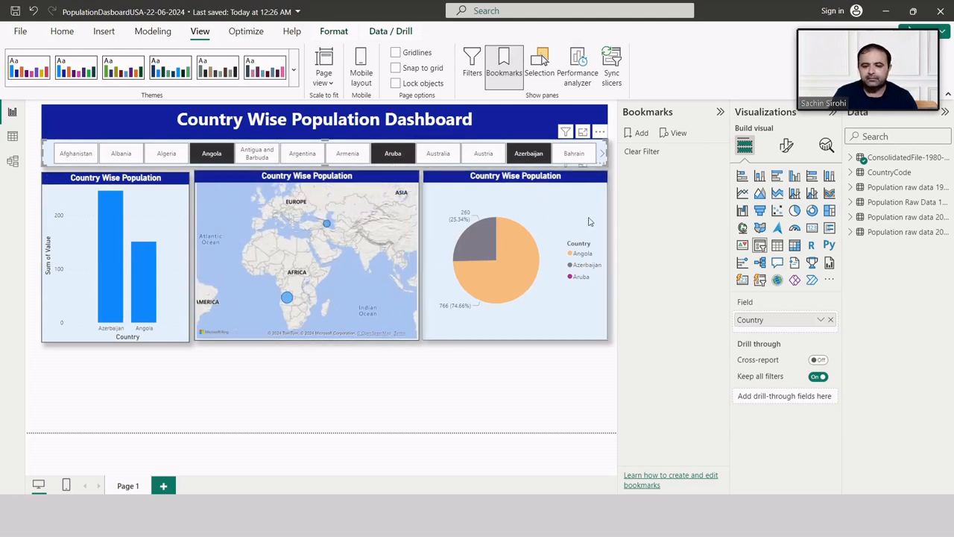
{"action": "left_click", "coordinate": [635, 154]}
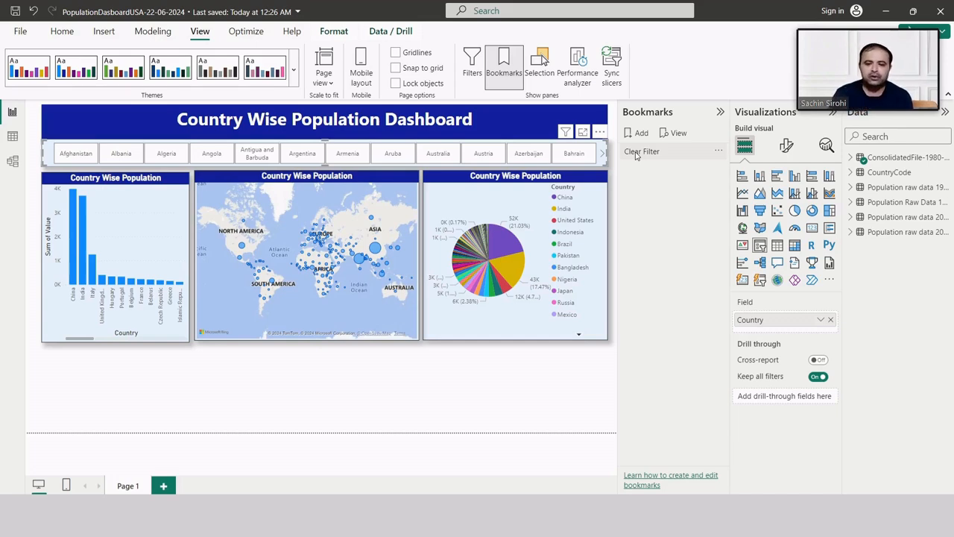
{"action": "left_click", "coordinate": [638, 152]}
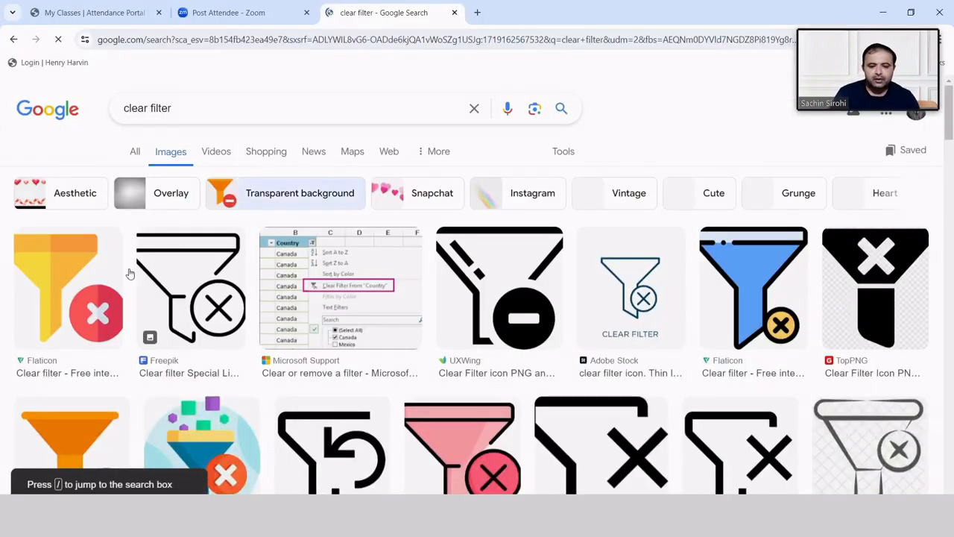
Step: Save the yellow Flaticon funnel image with the red cross as ClearFilterPowerBIImage.png on New Volume (F:)
{"action": "scroll", "coordinate": [129, 274], "scroll_direction": "down", "scroll_amount": 1}
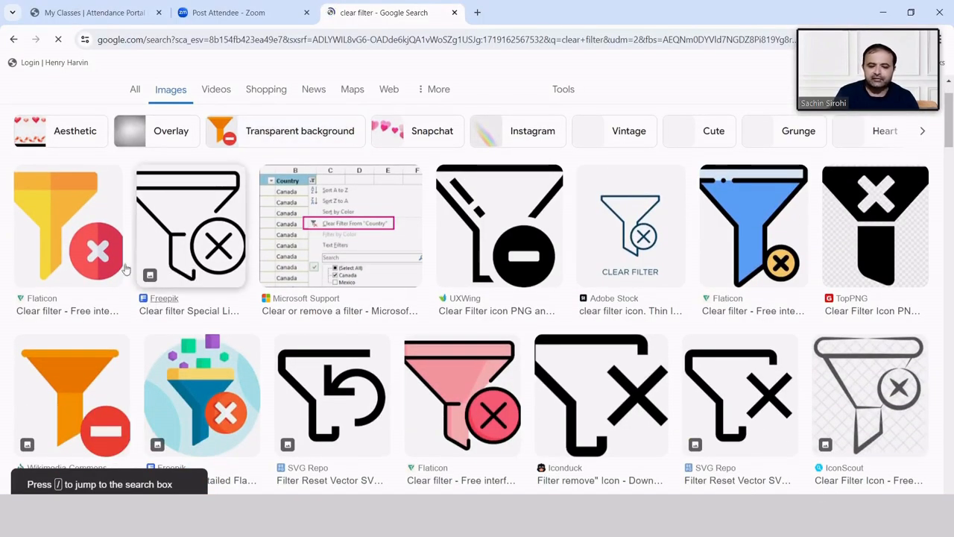
{"action": "left_click", "coordinate": [90, 245]}
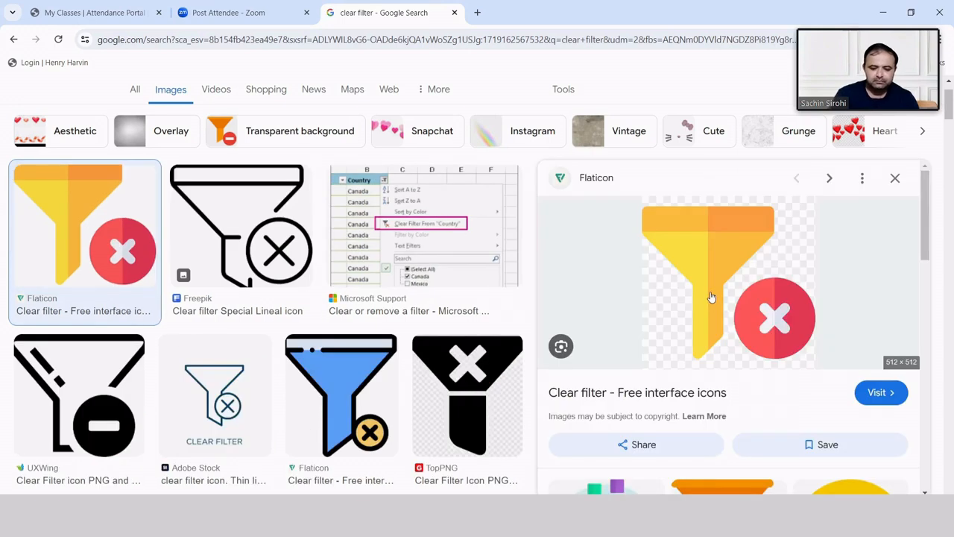
{"action": "right_click", "coordinate": [729, 277]}
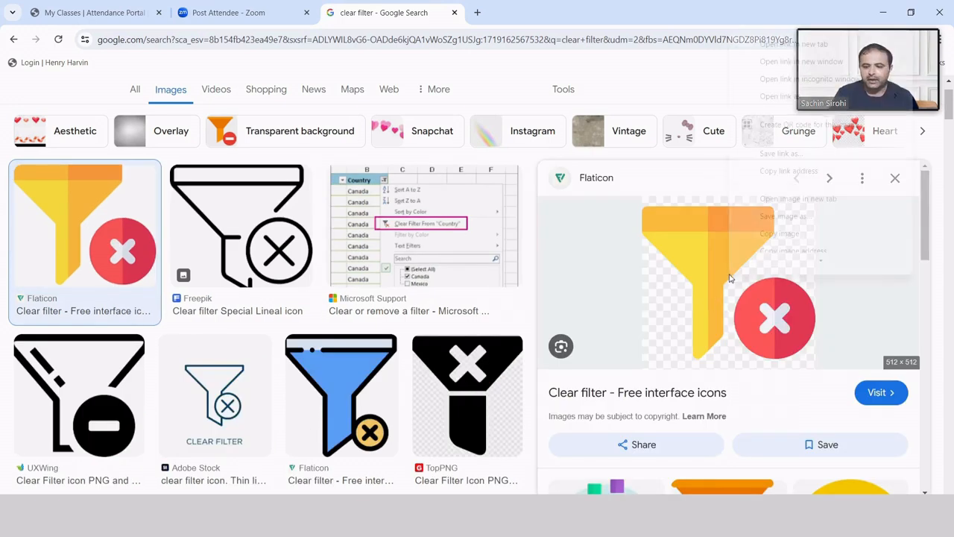
{"action": "left_click", "coordinate": [777, 213]}
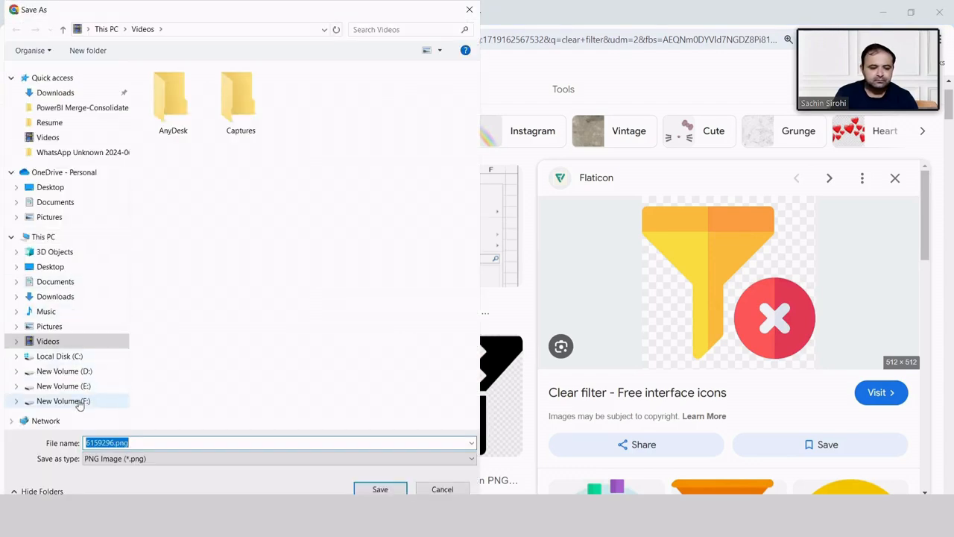
{"action": "left_click", "coordinate": [74, 403]}
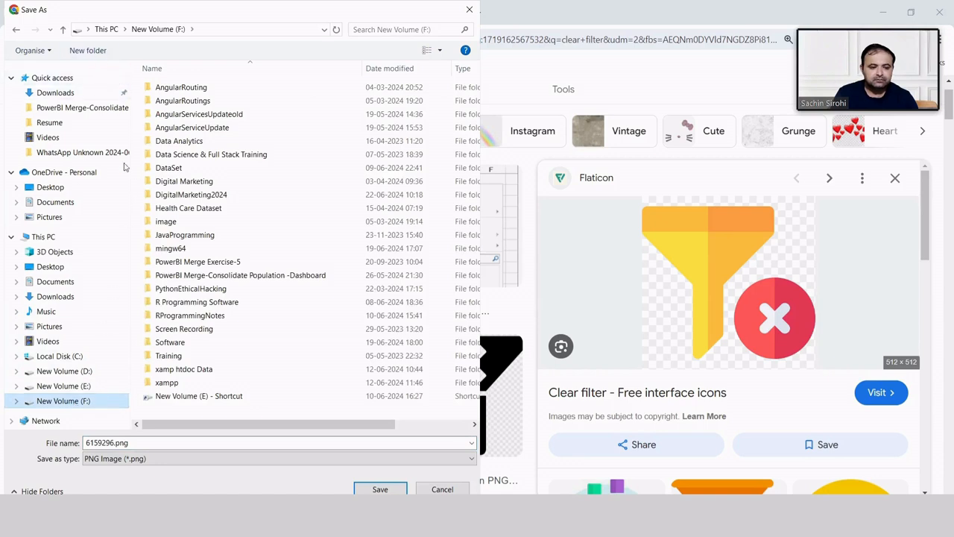
{"action": "double_click", "coordinate": [143, 442]}
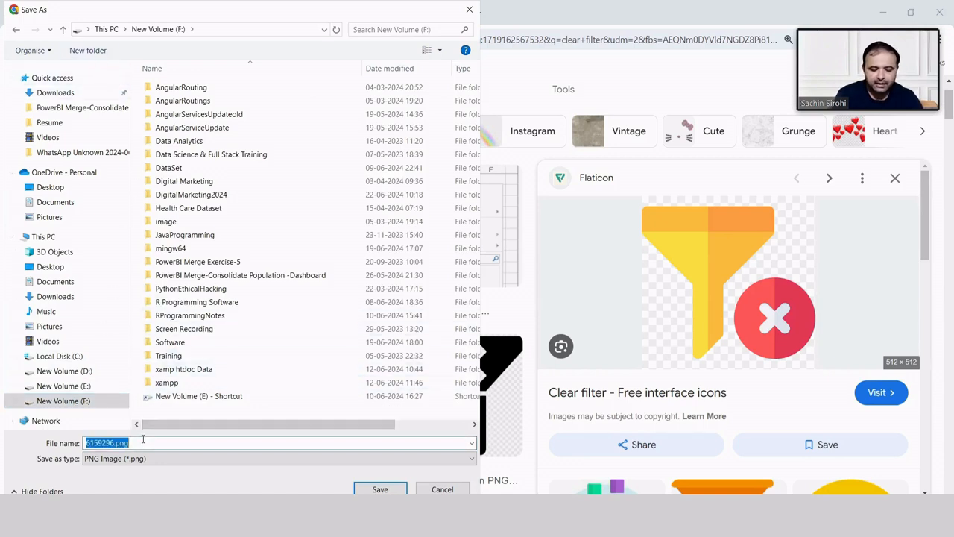
{"action": "type", "text": "ClearF"}
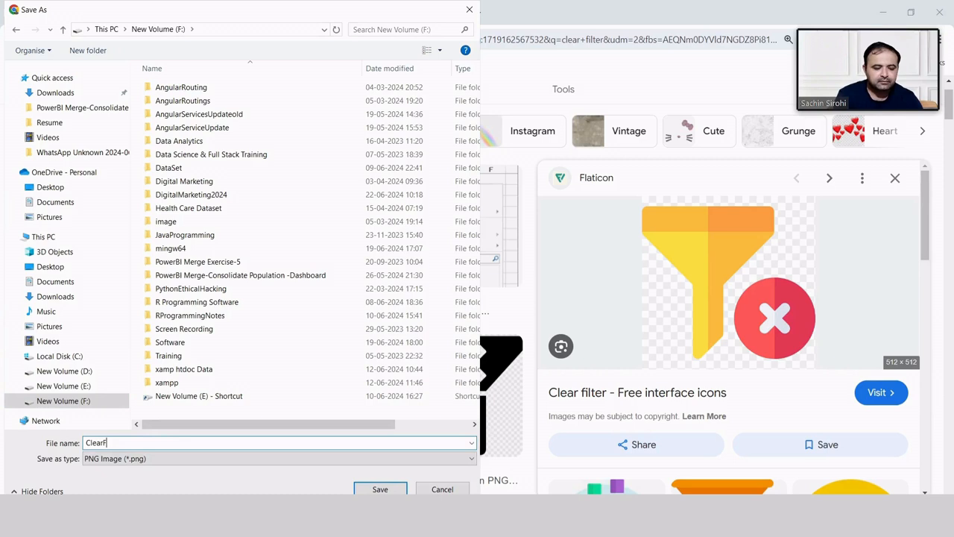
{"action": "type", "text": "ilterPowerBIU"}
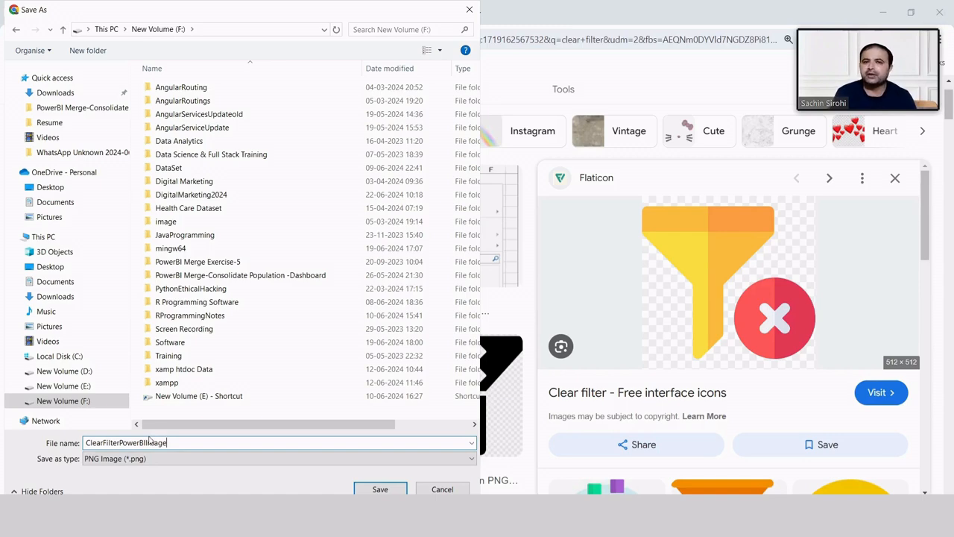
{"action": "left_click", "coordinate": [379, 489]}
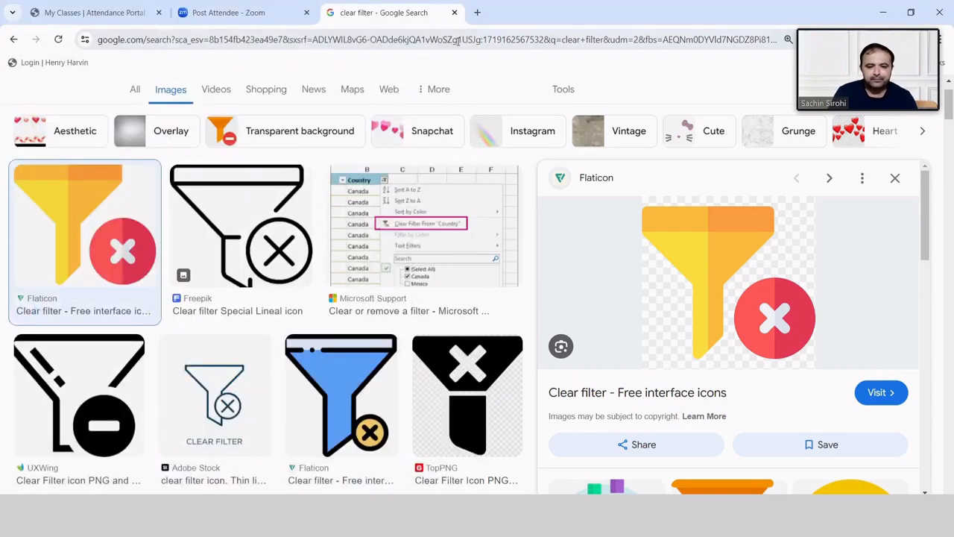
Step: Switch to File Explorer and locate the saved ClearFilterPowerBIImage.png on New Volume (F:)
{"action": "left_click", "coordinate": [885, 13]}
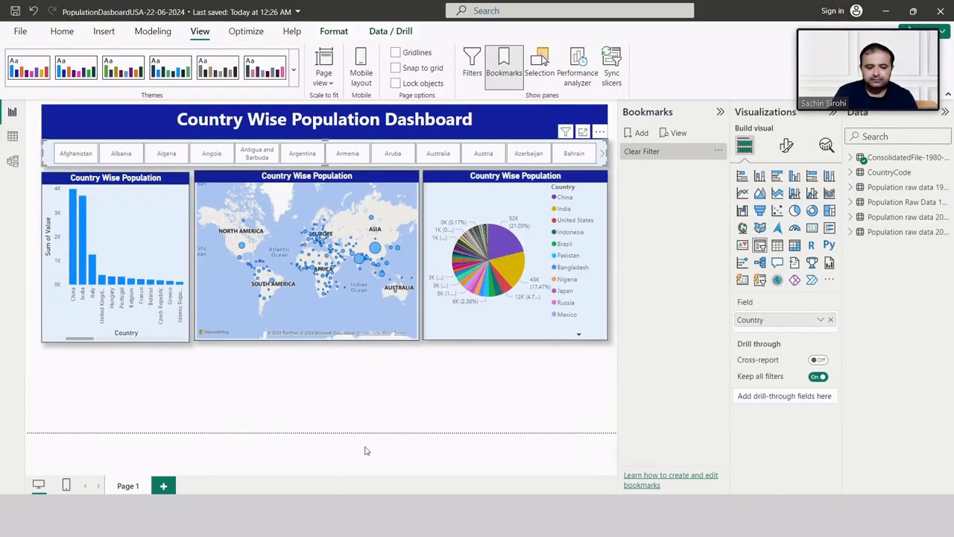
{"action": "mouse_move", "coordinate": [255, 493]}
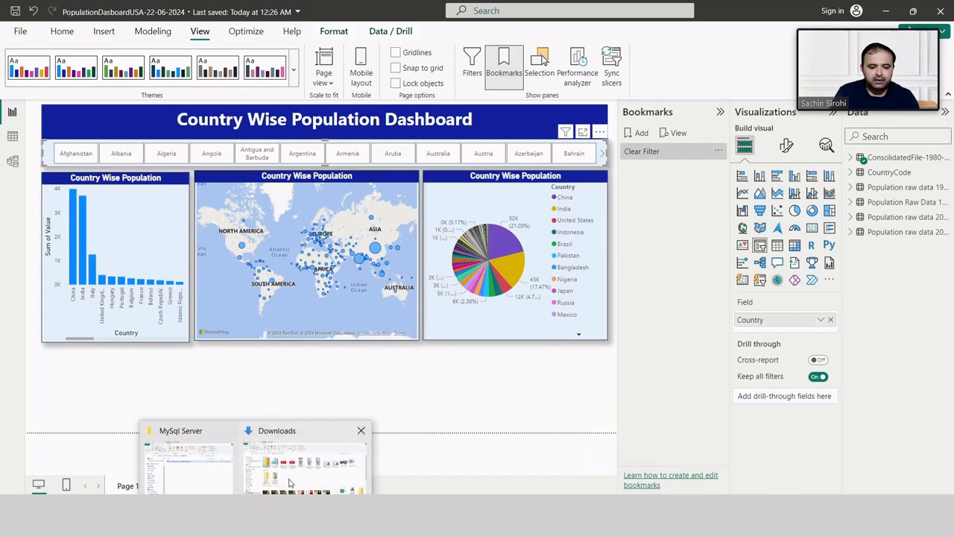
{"action": "left_click", "coordinate": [290, 483]}
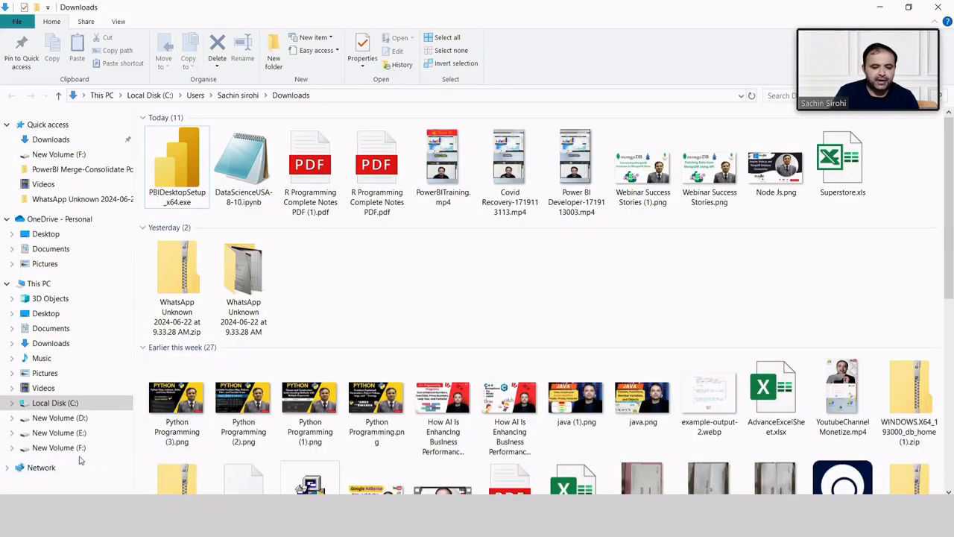
{"action": "left_click", "coordinate": [76, 451]}
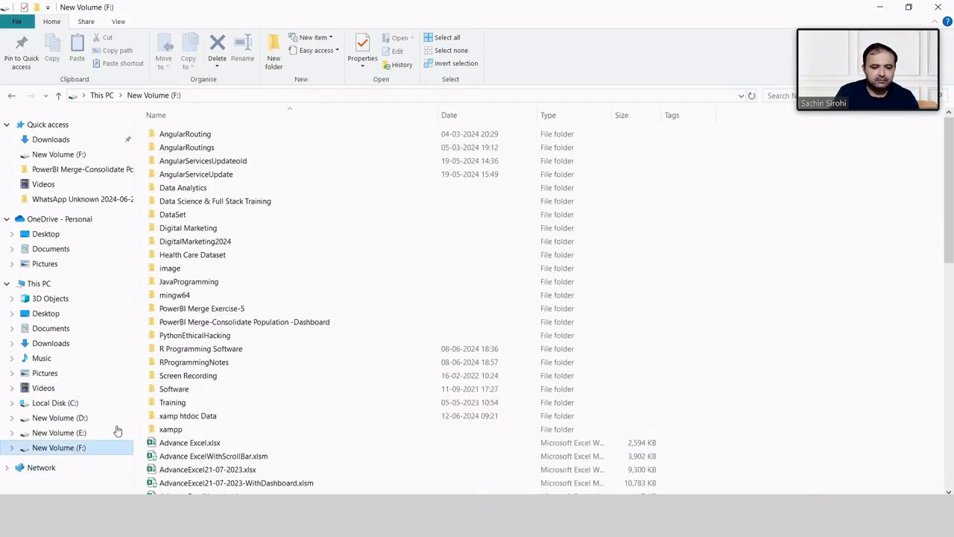
{"action": "left_click", "coordinate": [220, 457]}
{"action": "key", "text": "c"}
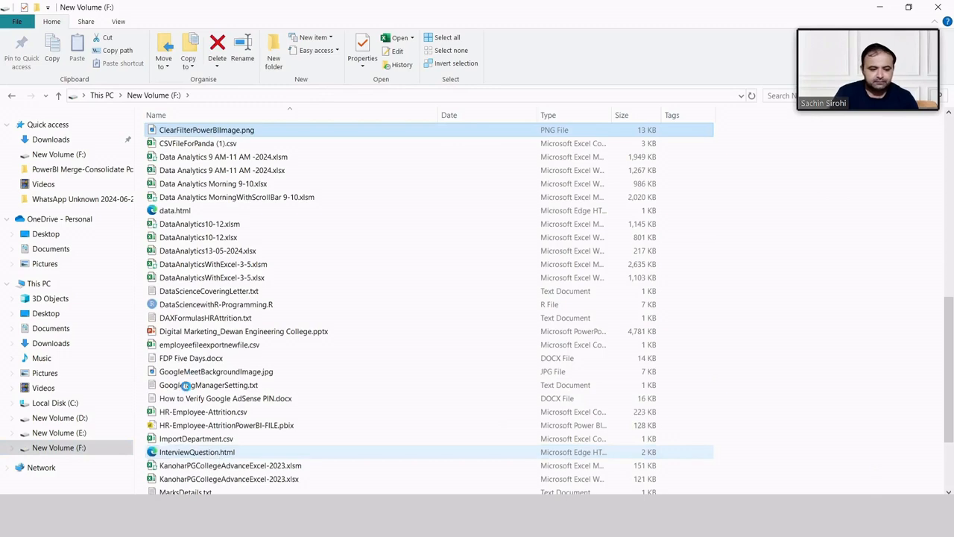
{"action": "scroll", "coordinate": [183, 447], "scroll_direction": "down", "scroll_amount": 3}
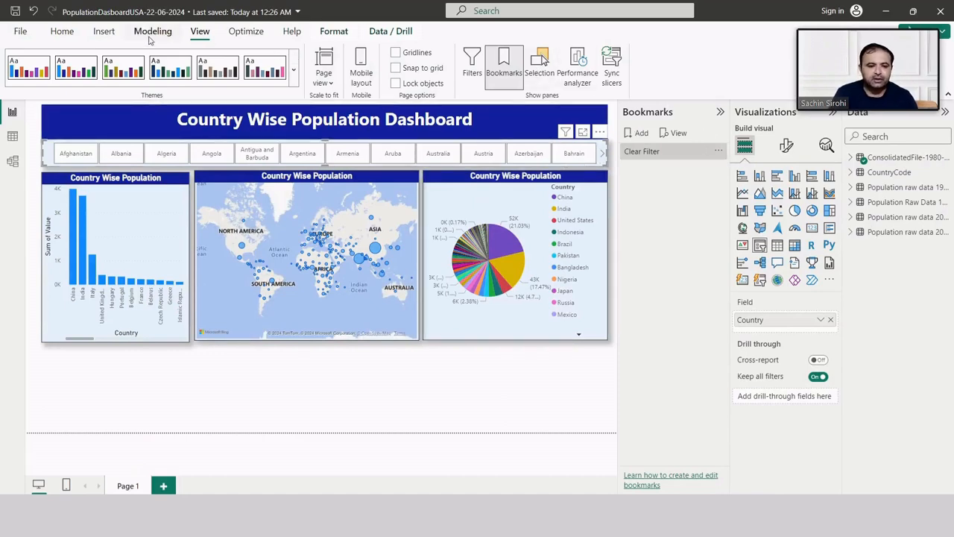
Step: In Power BI, insert the image ClearFilterPowerBIImage.png from New Volume (F:) onto the dashboard page
{"action": "left_click", "coordinate": [103, 33]}
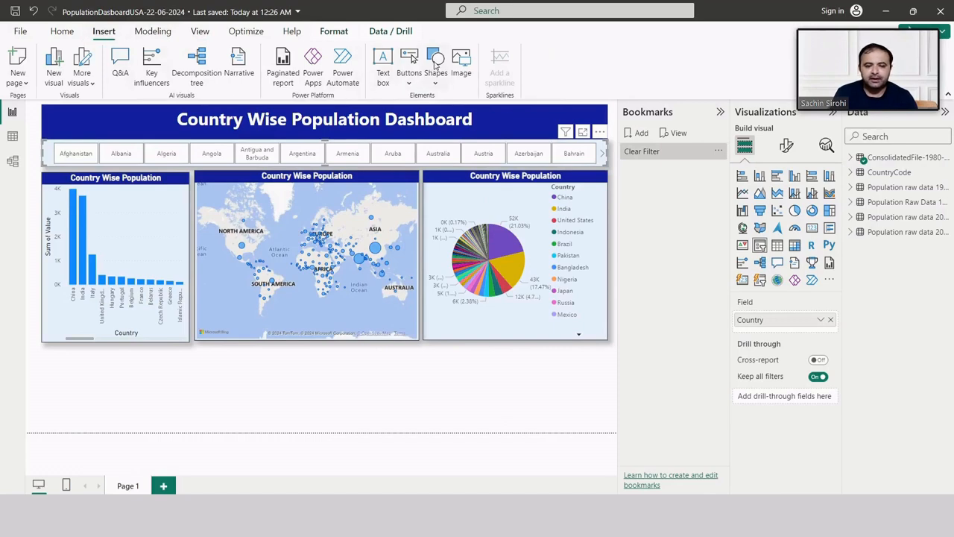
{"action": "left_click", "coordinate": [456, 60]}
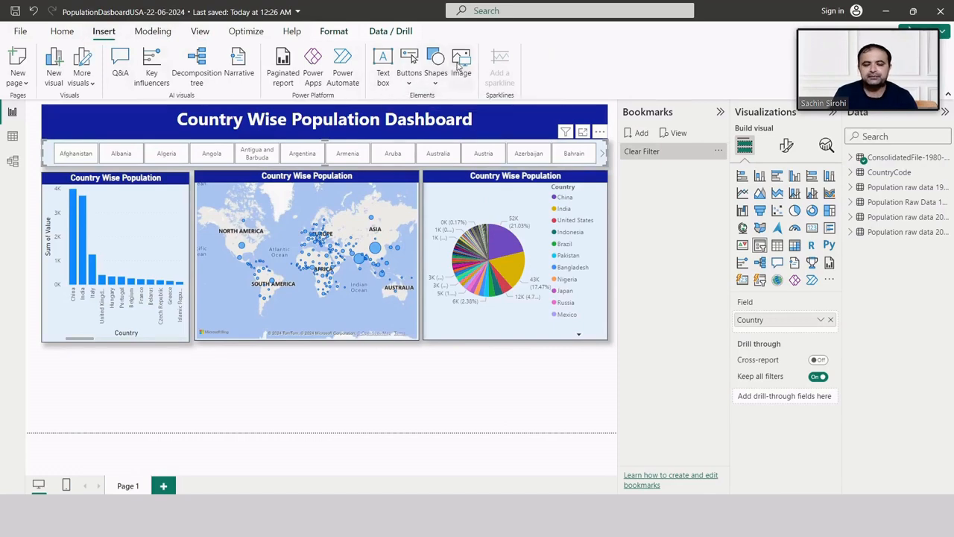
{"action": "scroll", "coordinate": [263, 241], "scroll_direction": "down", "scroll_amount": 1}
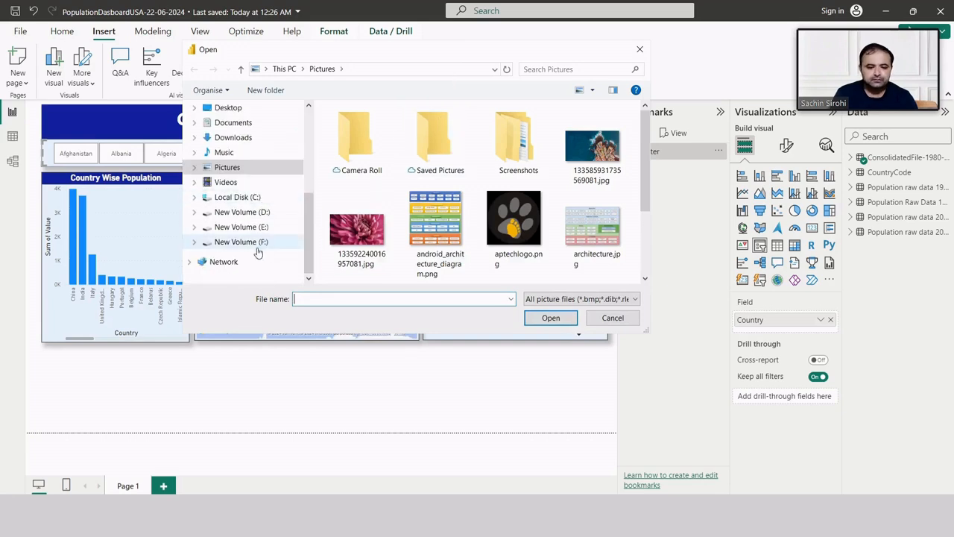
{"action": "left_click", "coordinate": [258, 242]}
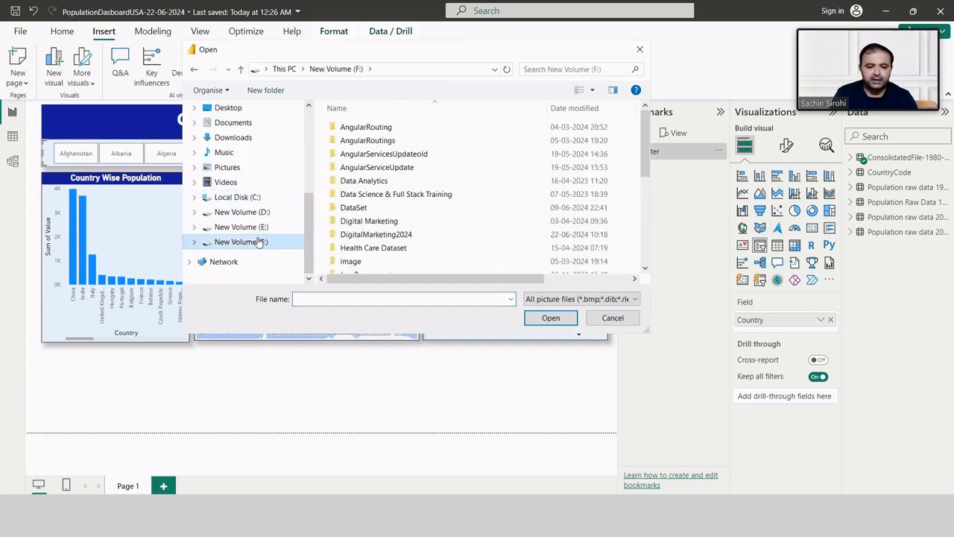
{"action": "scroll", "coordinate": [375, 243], "scroll_direction": "down", "scroll_amount": 5}
{"action": "left_click", "coordinate": [375, 242]}
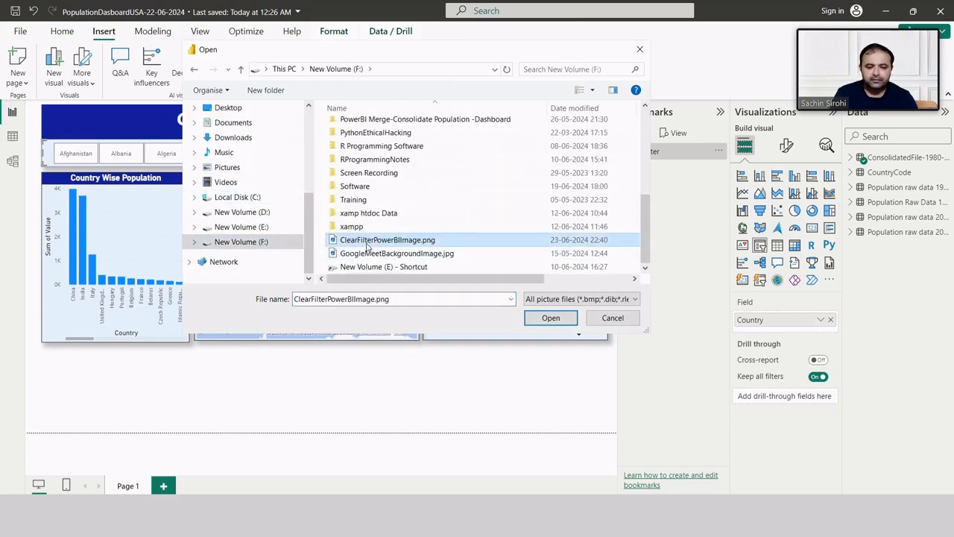
{"action": "left_click", "coordinate": [535, 317]}
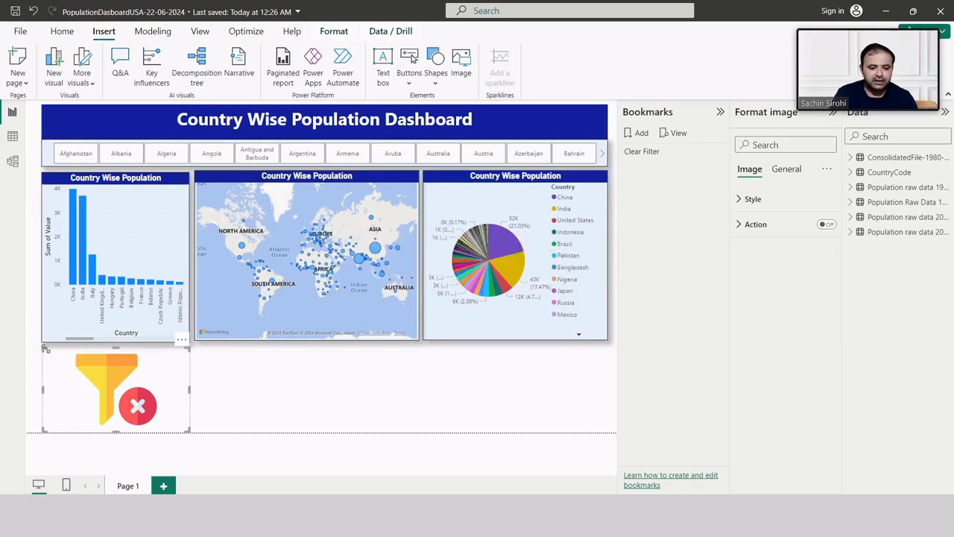
Step: Move the funnel image to the right end of the dashboard's title banner and size it to the banner's height
{"action": "left_click_drag", "start_coordinate": [44, 347], "coordinate": [607, 105]}
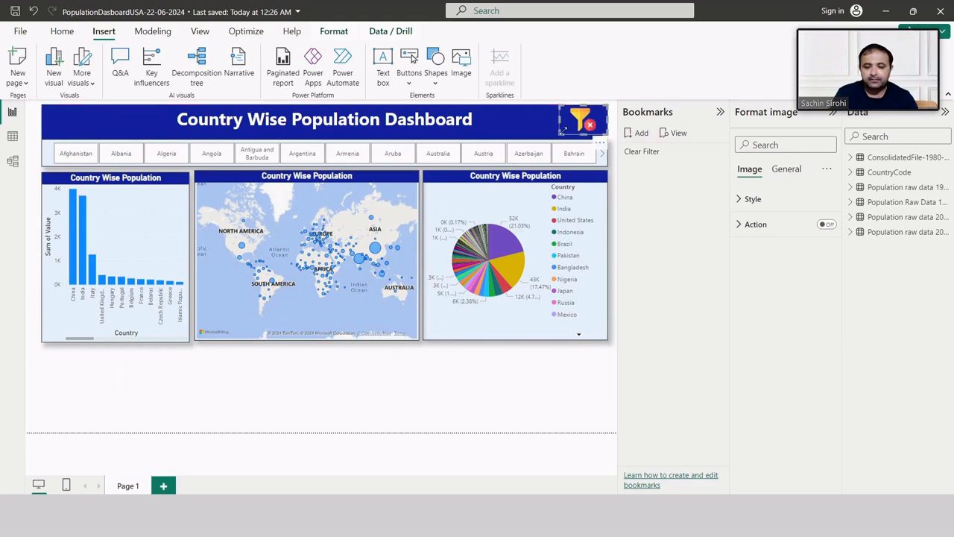
{"action": "left_click_drag", "start_coordinate": [563, 130], "coordinate": [555, 139]}
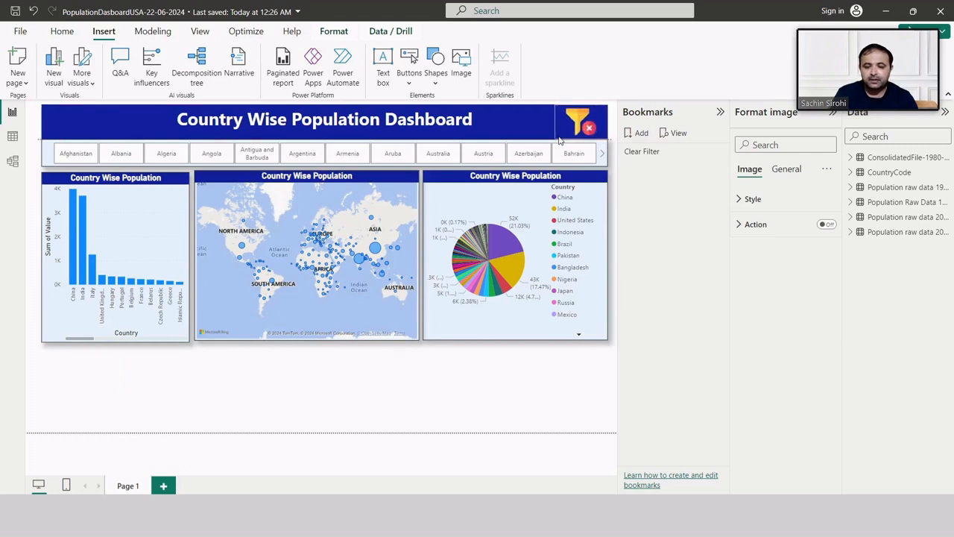
{"action": "left_click", "coordinate": [501, 410]}
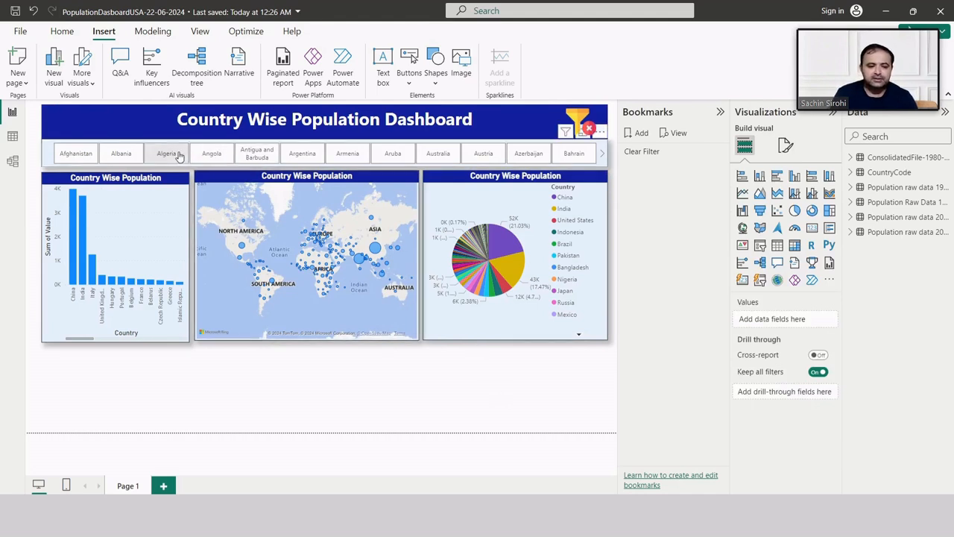
Step: Filter the dashboard to Algeria and Armenia, reset it with the Clear Filter bookmark and view that bookmark's options
{"action": "left_click", "coordinate": [179, 157]}
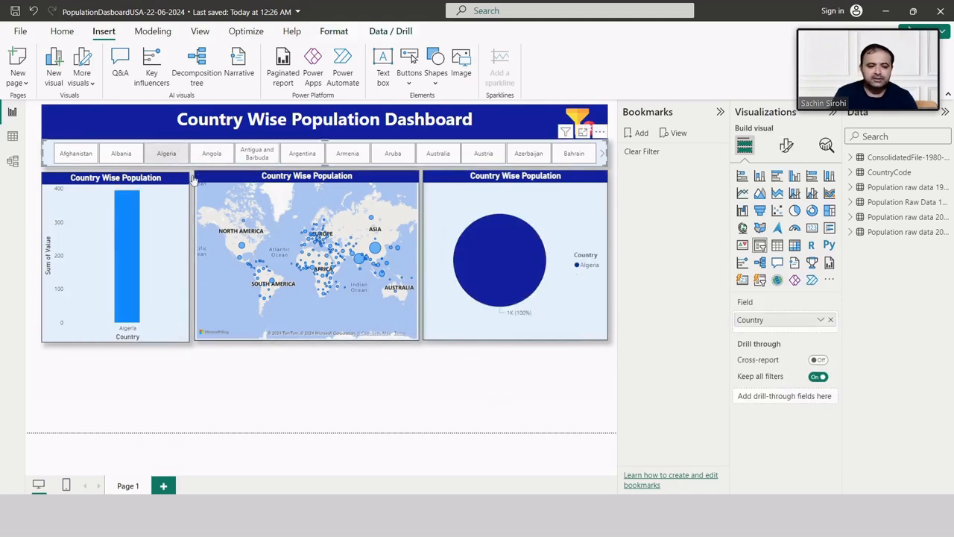
{"action": "left_click", "coordinate": [348, 157]}
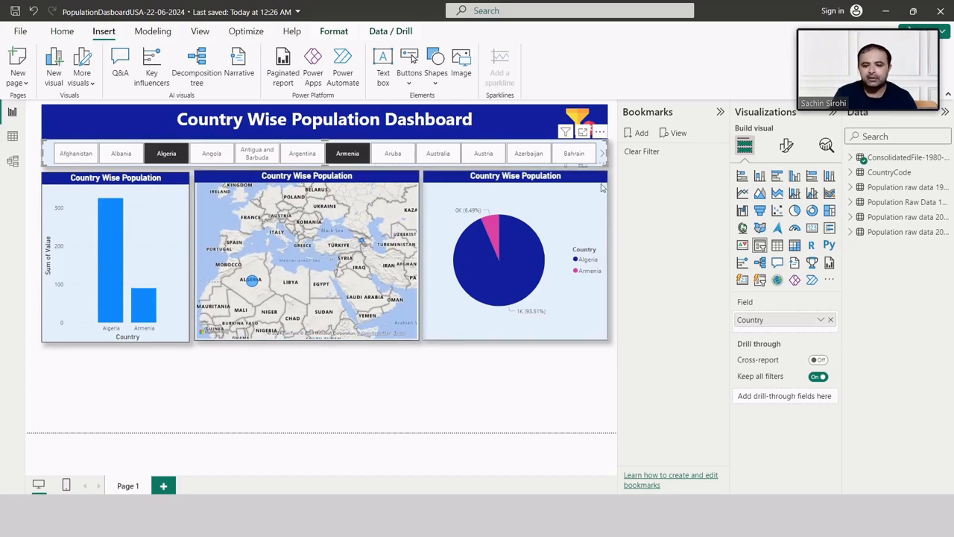
{"action": "left_click", "coordinate": [642, 152]}
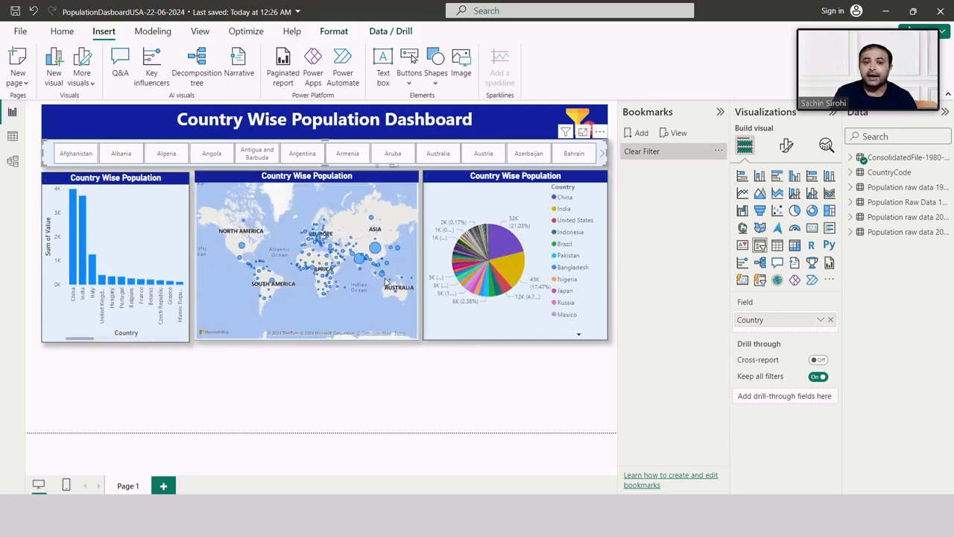
{"action": "left_click", "coordinate": [716, 152]}
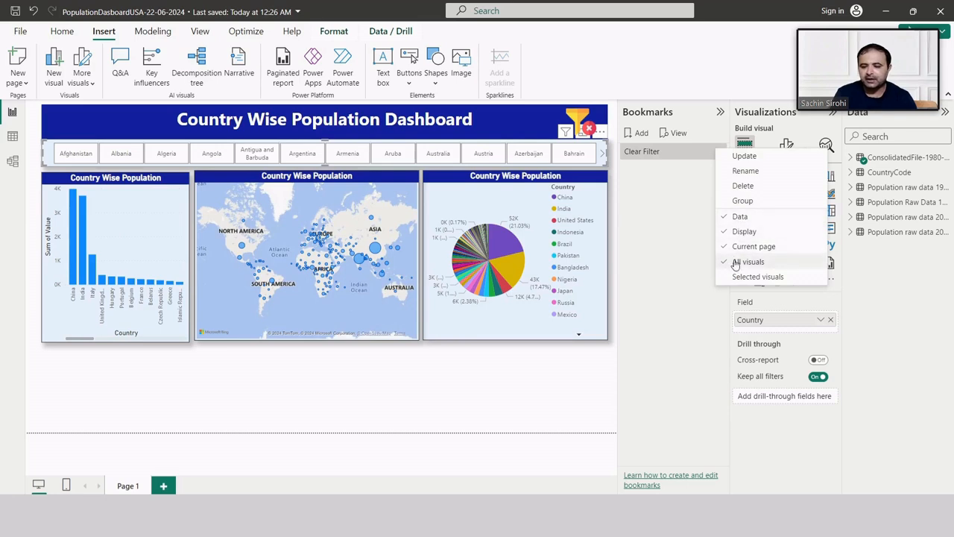
{"action": "left_click", "coordinate": [655, 228]}
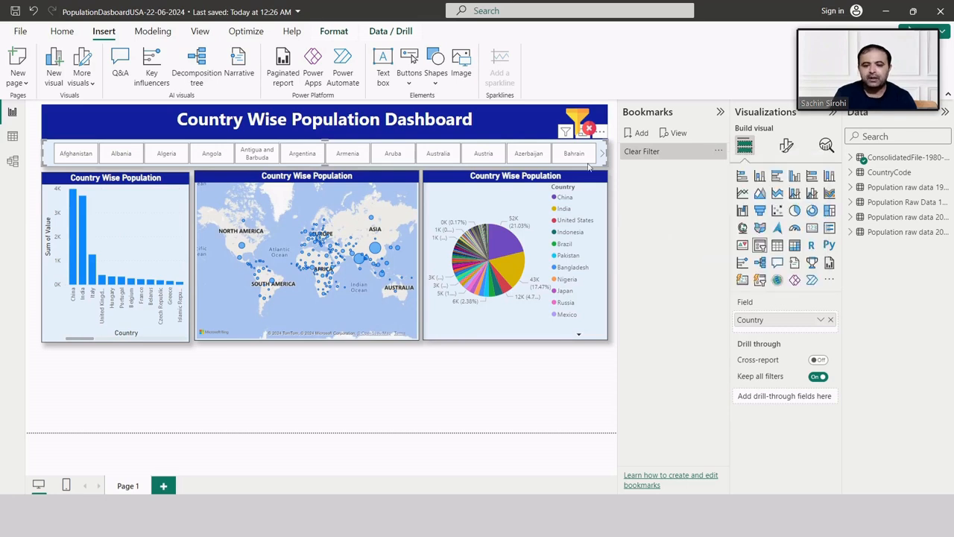
Step: Turn on the funnel image's action and set it to type Bookmark with the Clear Filter bookmark
{"action": "left_click", "coordinate": [578, 122]}
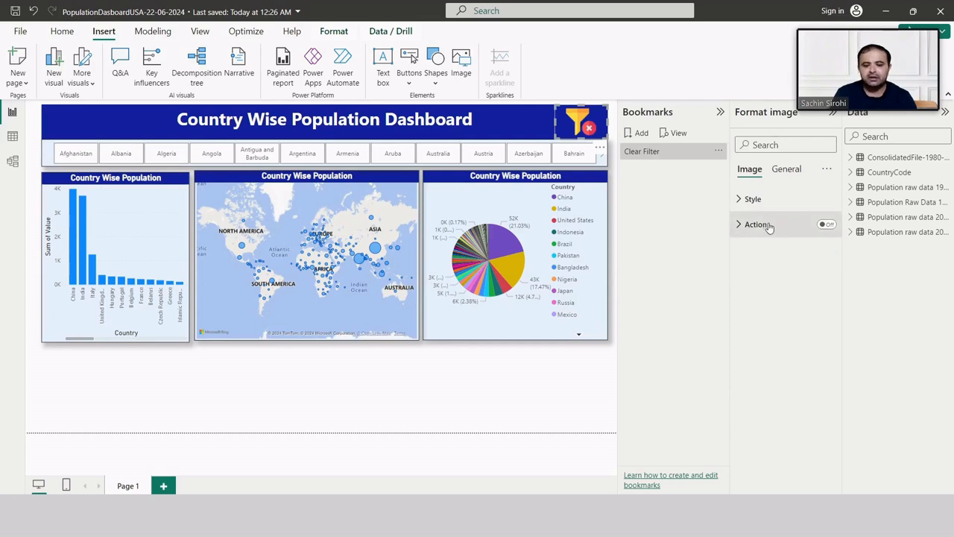
{"action": "left_click", "coordinate": [825, 225]}
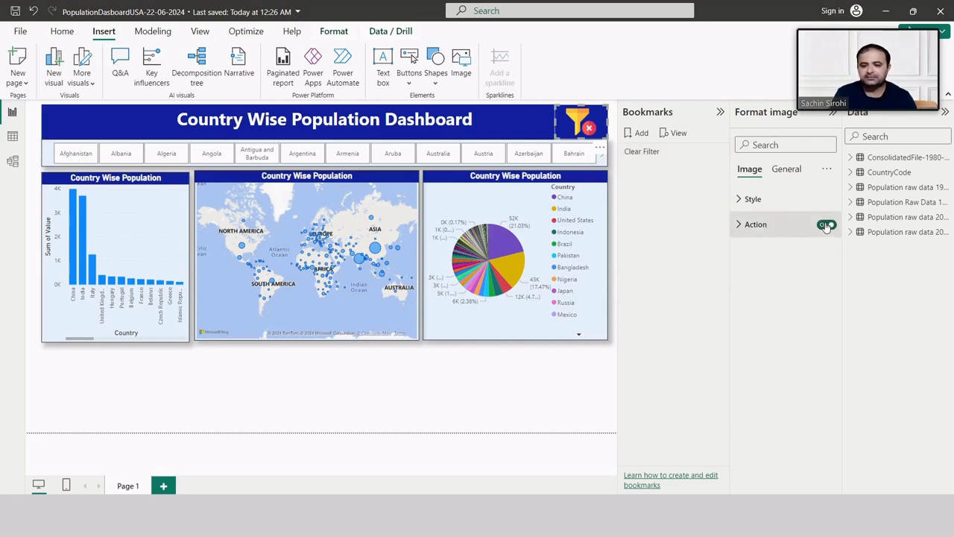
{"action": "left_click", "coordinate": [738, 226]}
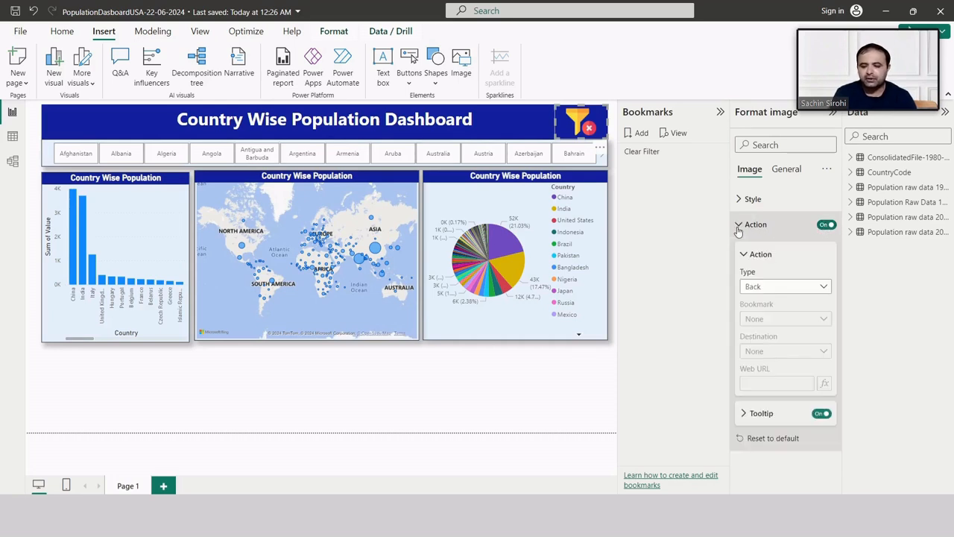
{"action": "left_click", "coordinate": [755, 287]}
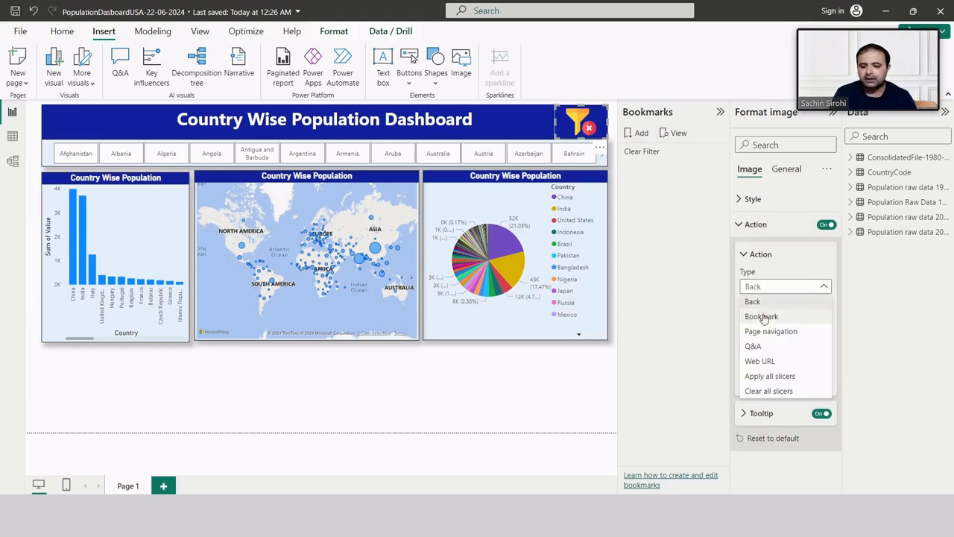
{"action": "left_click", "coordinate": [762, 316]}
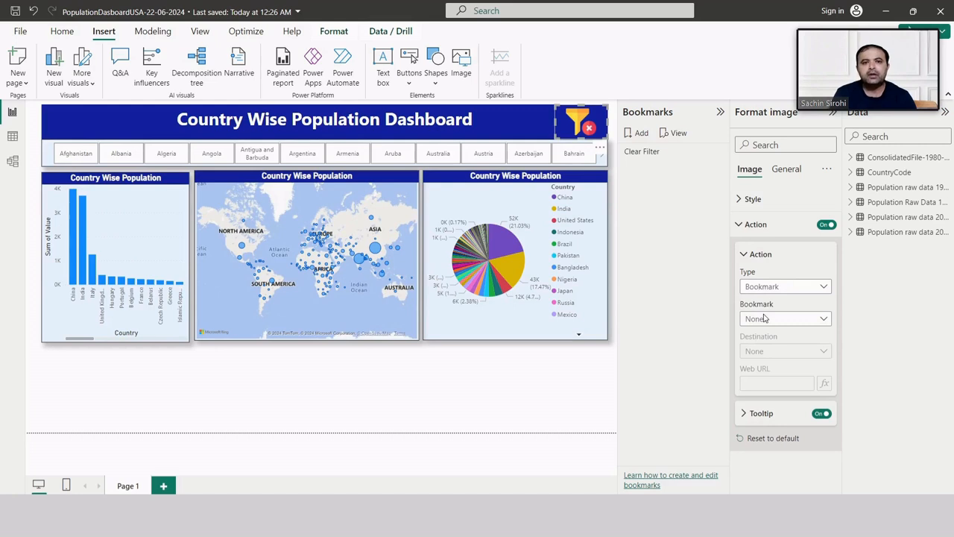
{"action": "left_click", "coordinate": [764, 321]}
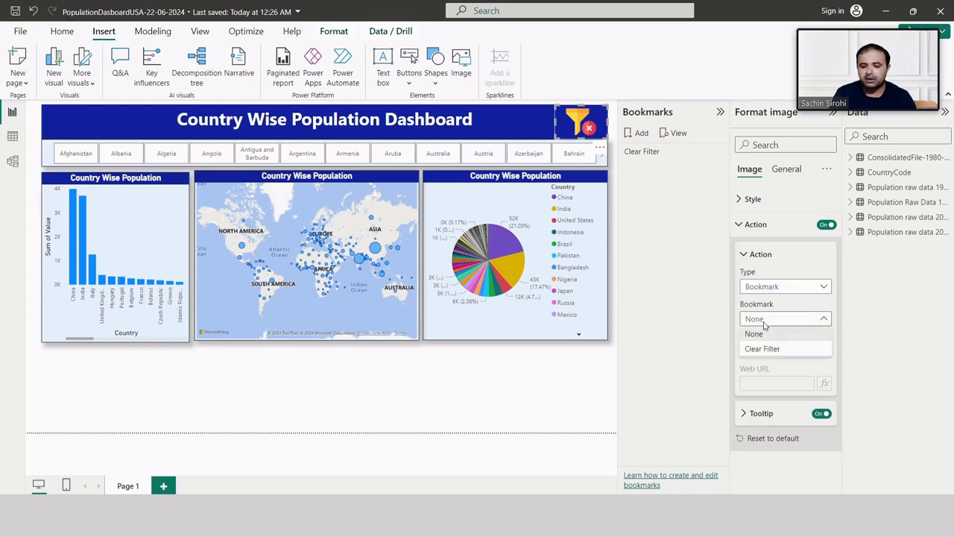
{"action": "left_click", "coordinate": [768, 351]}
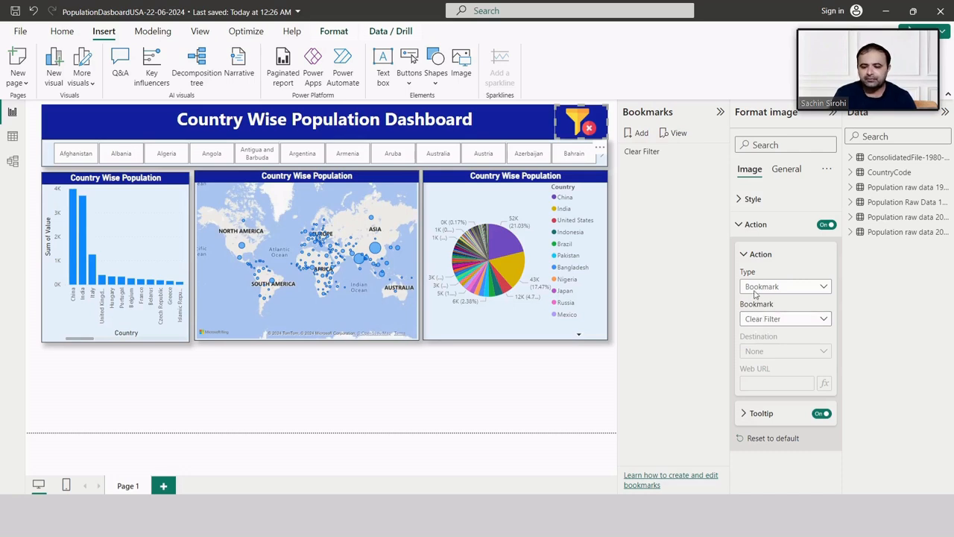
{"action": "left_click", "coordinate": [737, 224]}
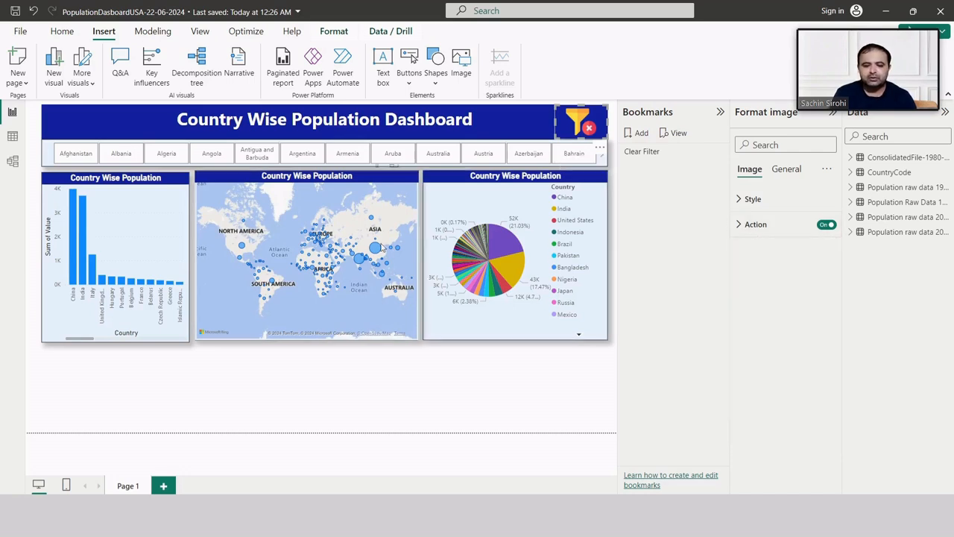
{"action": "left_click", "coordinate": [137, 117]}
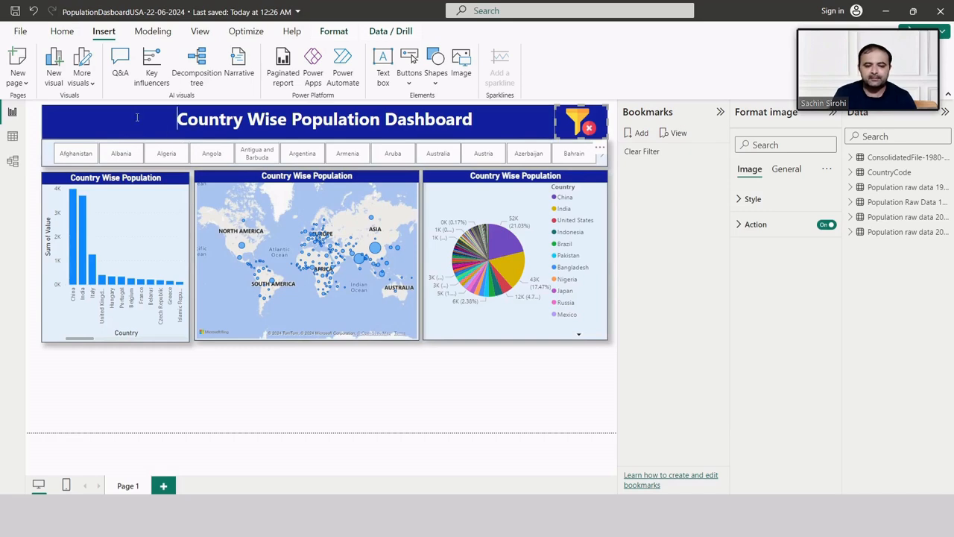
{"action": "left_click", "coordinate": [325, 392]}
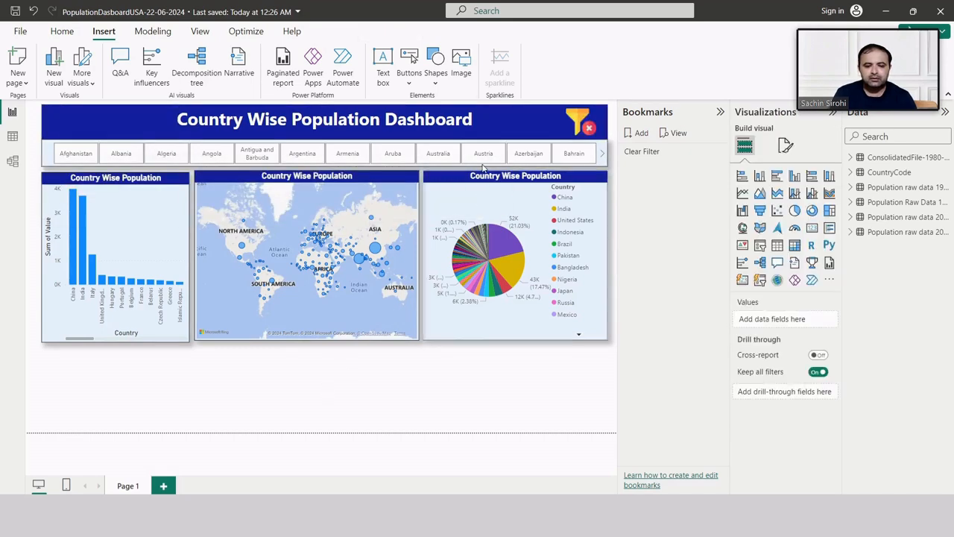
Step: Test the funnel image by filtering the dashboard to Algeria, Argentina and Australia and clearing the selection through the image
{"action": "left_click", "coordinate": [179, 155]}
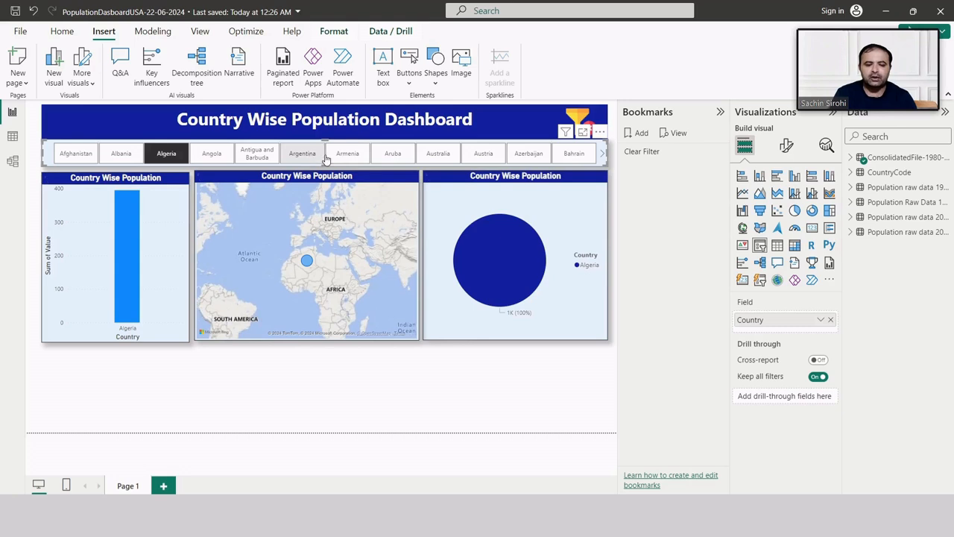
{"action": "left_click", "coordinate": [307, 154], "text": "ctrl"}
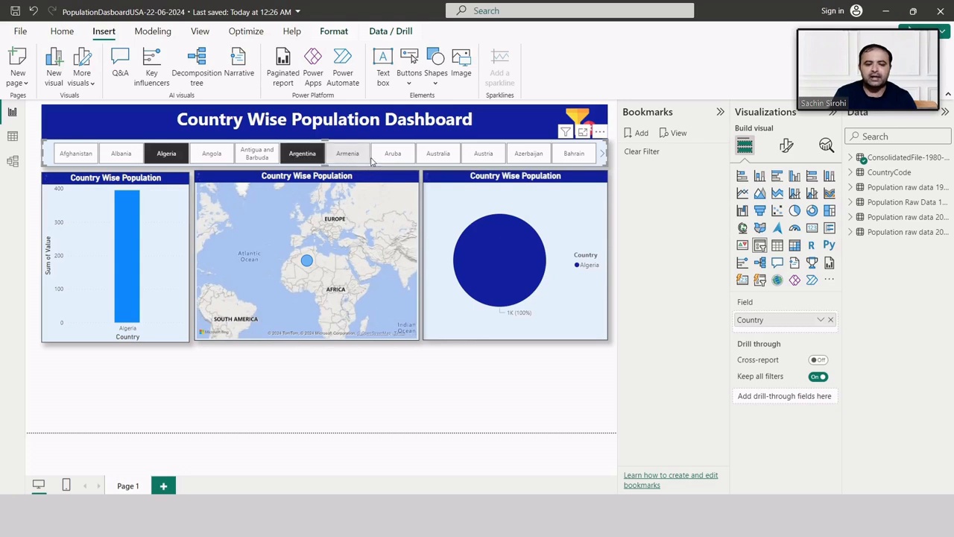
{"action": "left_click", "coordinate": [439, 153], "text": "ctrl"}
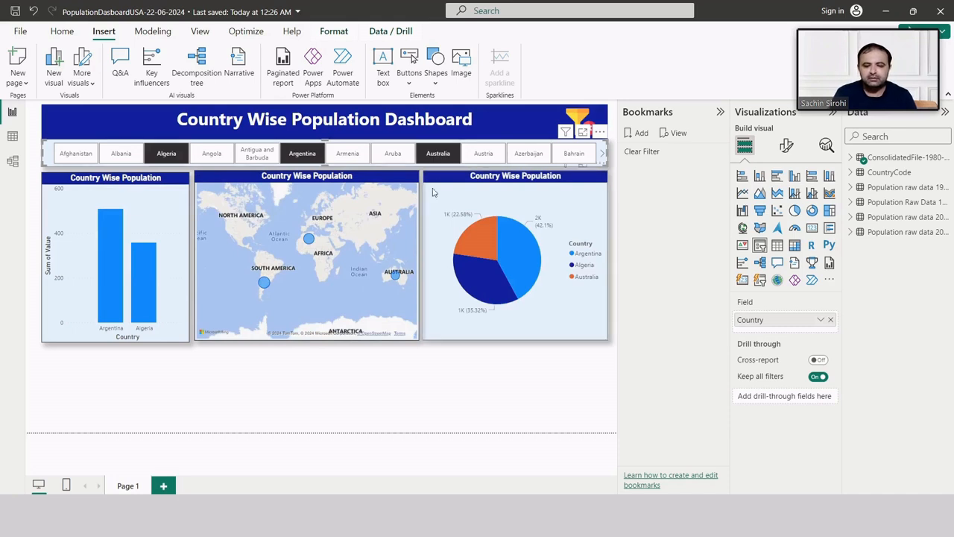
{"action": "left_click", "coordinate": [585, 119]}
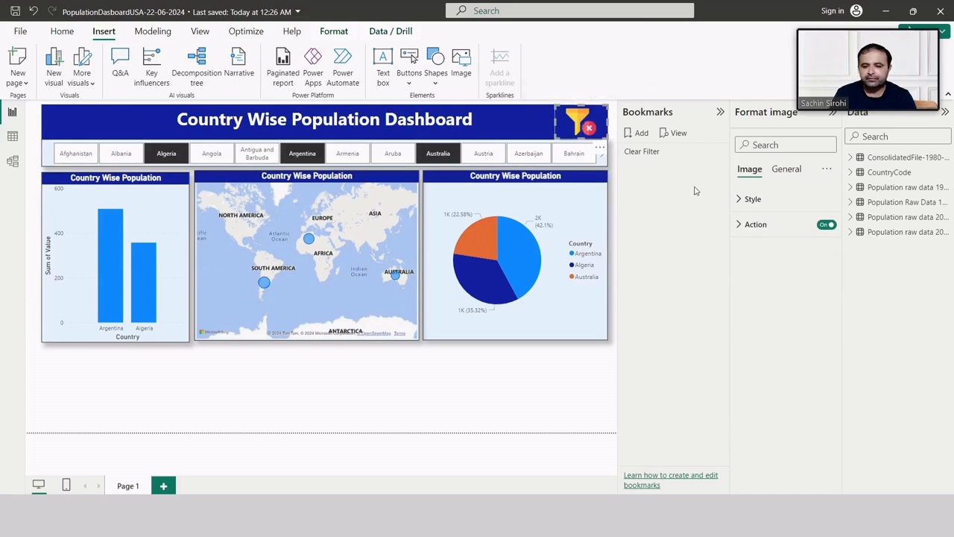
{"action": "left_click", "coordinate": [738, 202]}
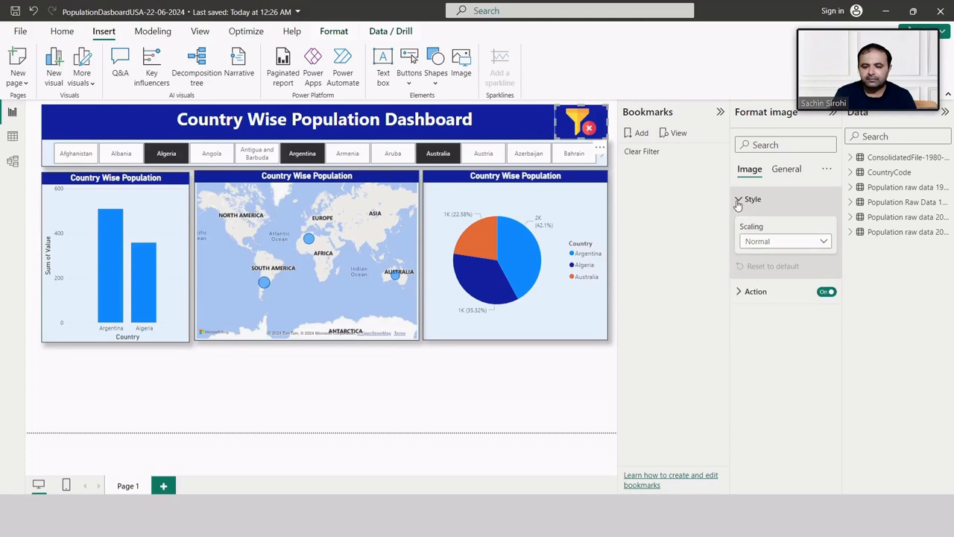
{"action": "left_click", "coordinate": [738, 201]}
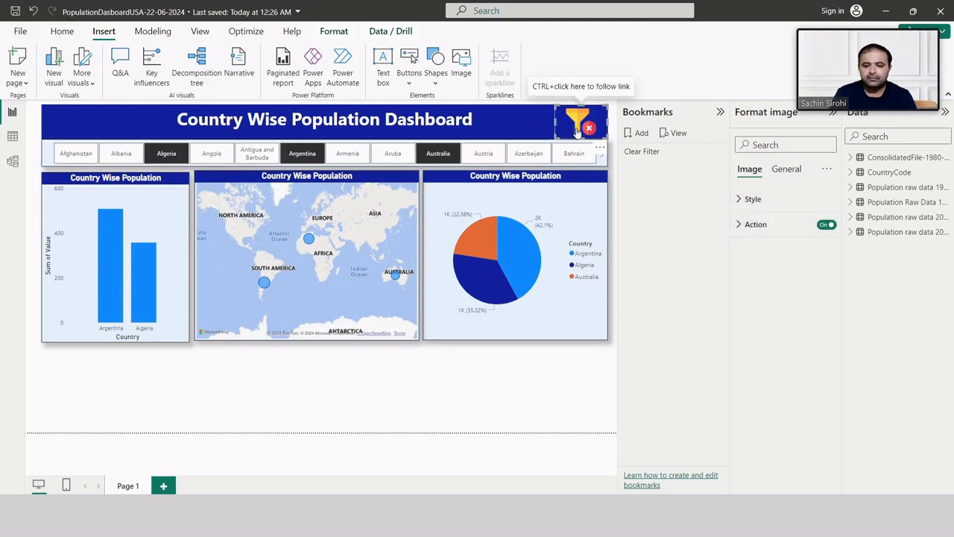
{"action": "left_click", "coordinate": [577, 131], "text": "ctrl"}
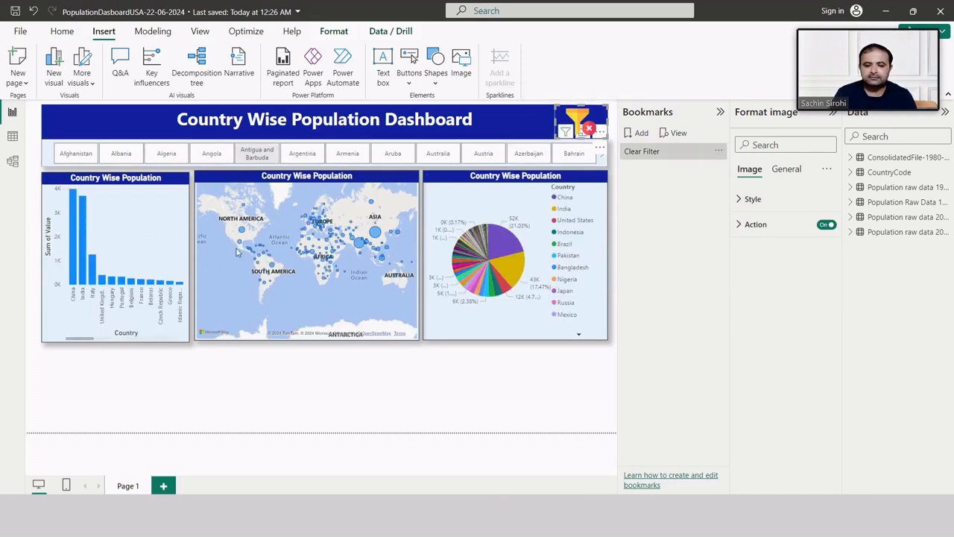
{"action": "left_click", "coordinate": [518, 360]}
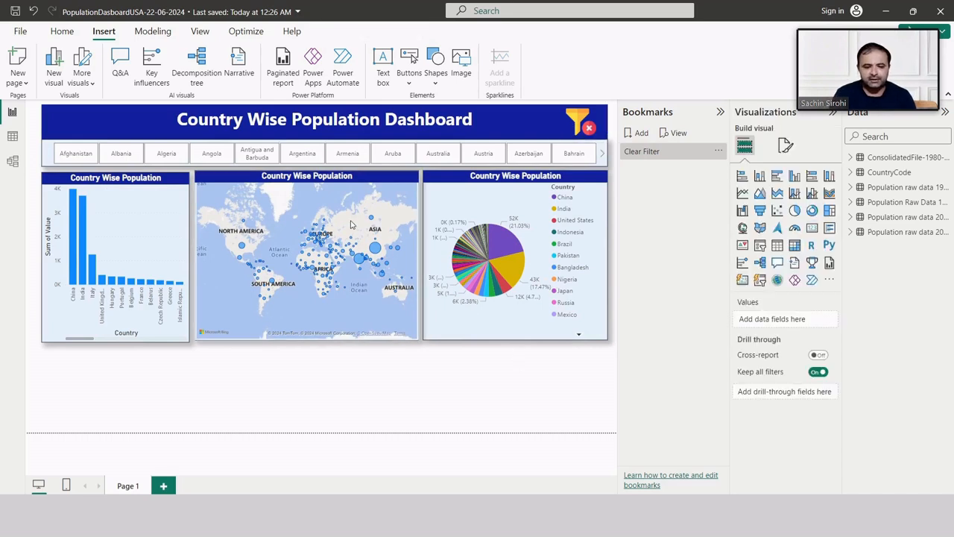
Step: Filter the dashboard to Albania, Argentina and Austria and reset it with the funnel image
{"action": "left_click", "coordinate": [131, 161]}
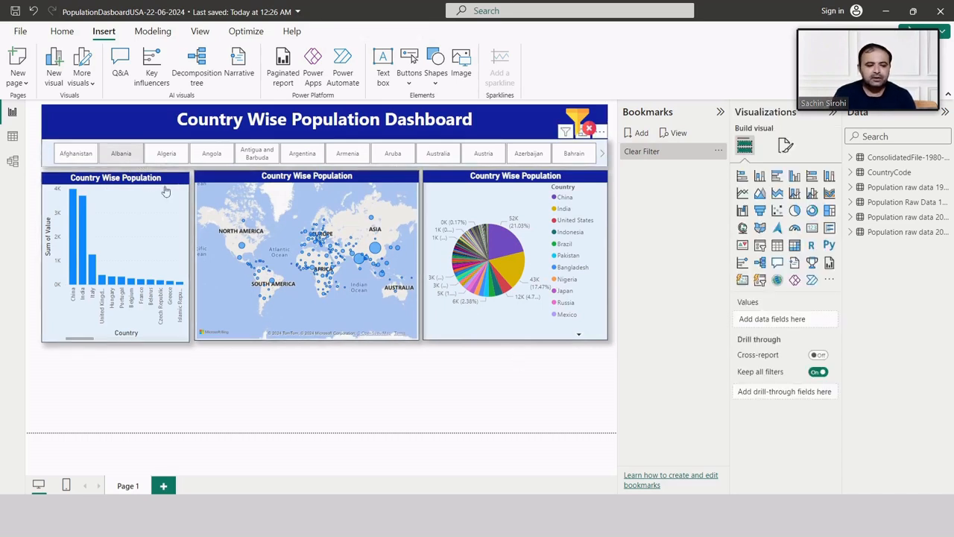
{"action": "left_click", "coordinate": [294, 155]}
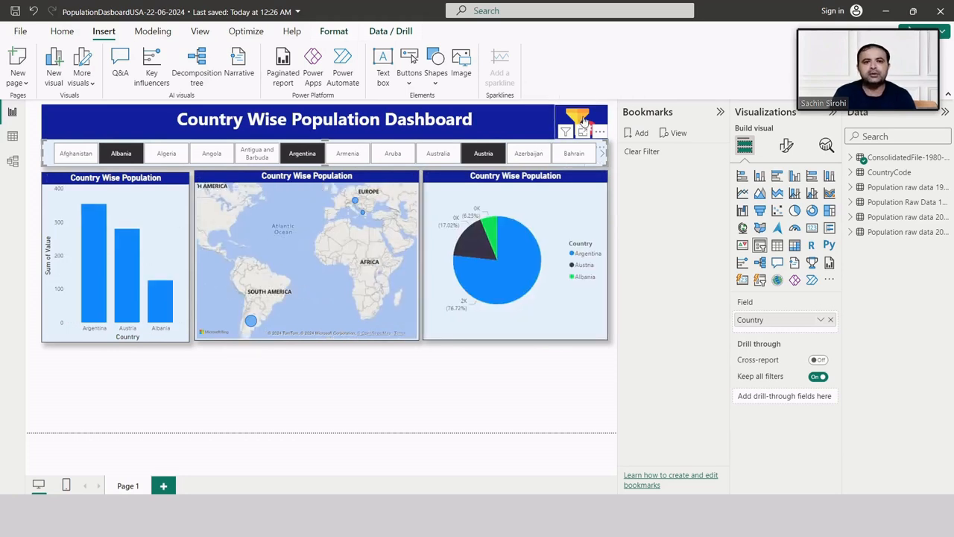
{"action": "left_click", "coordinate": [585, 122], "text": "ctrl"}
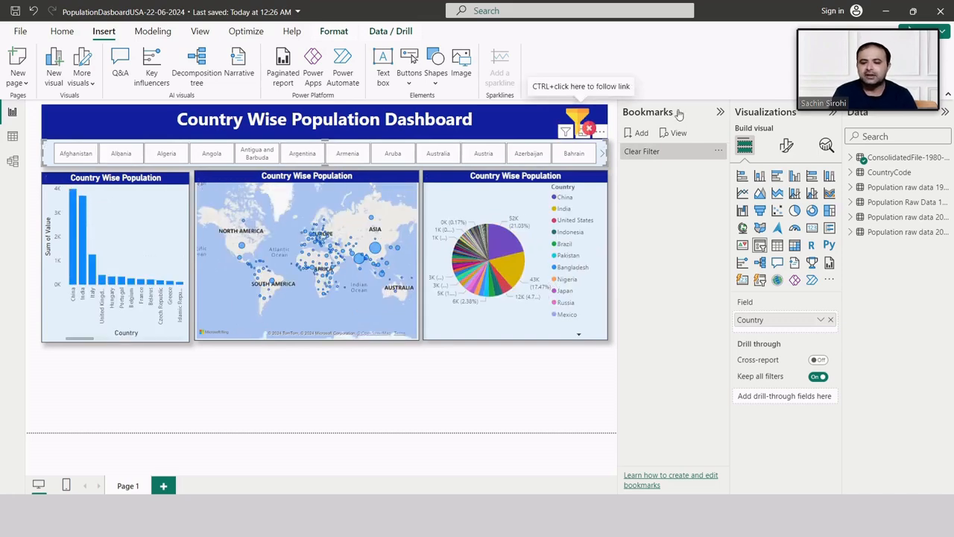
Step: With the bookmarks list collapsed, filter the dashboard to Afghanistan, Antigua and Barbuda and Australia, and clear the selection with the funnel image
{"action": "left_click", "coordinate": [720, 111]}
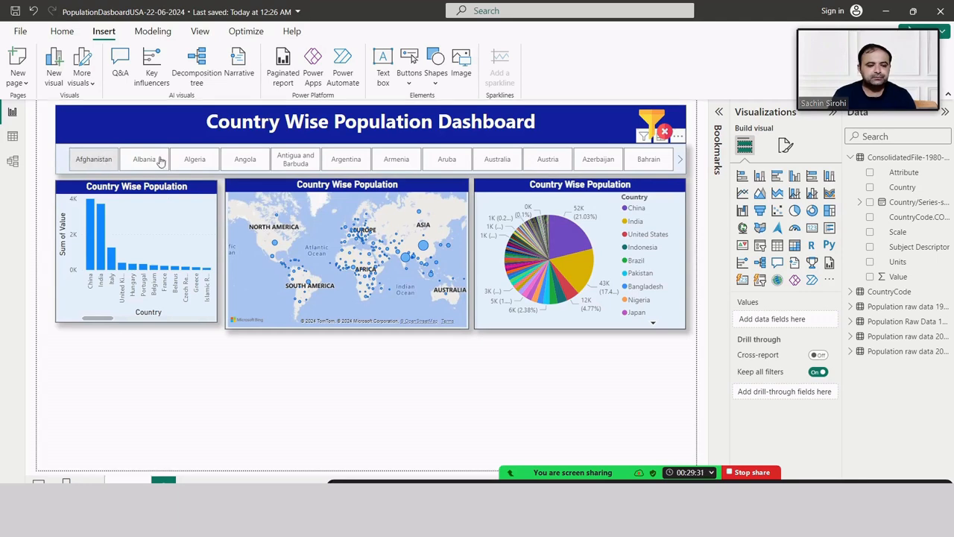
{"action": "left_click", "coordinate": [245, 160]}
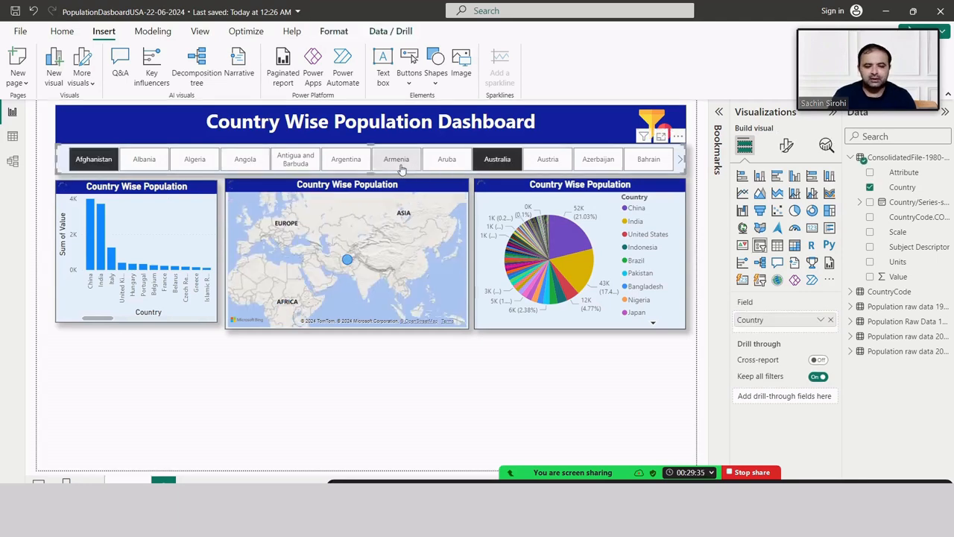
{"action": "left_click", "coordinate": [299, 160]}
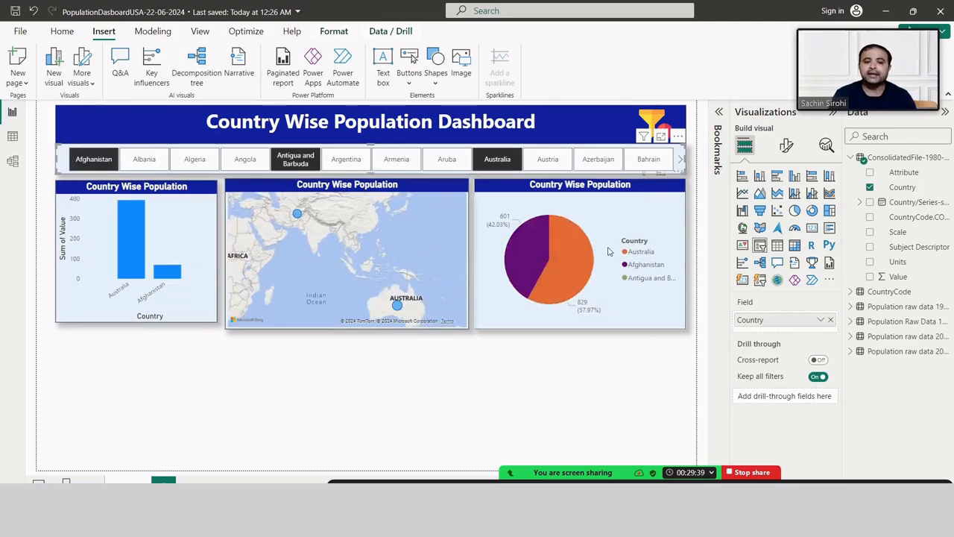
{"action": "left_click", "coordinate": [650, 123], "text": "ctrl"}
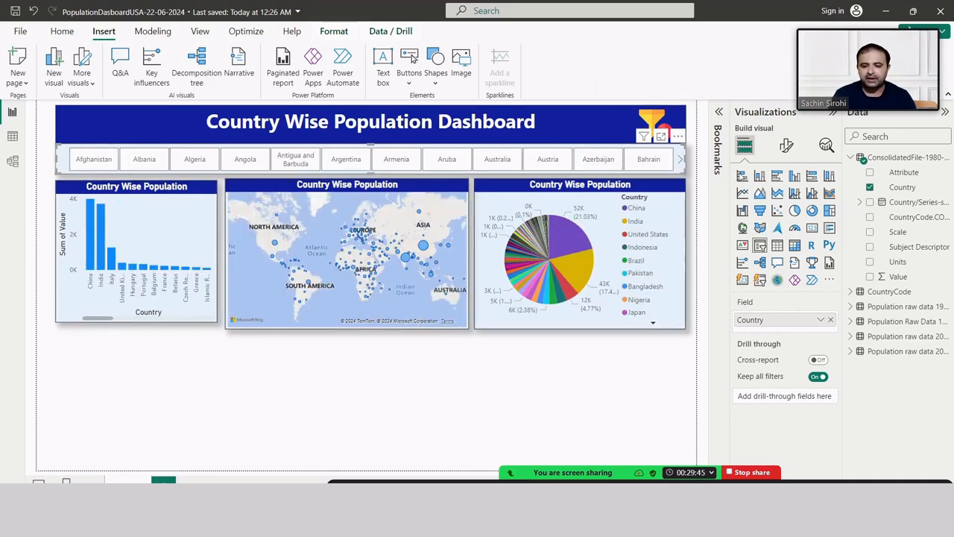
Step: Review the funnel image's action settings, checking its action type and assigned bookmark
{"action": "left_click", "coordinate": [651, 118]}
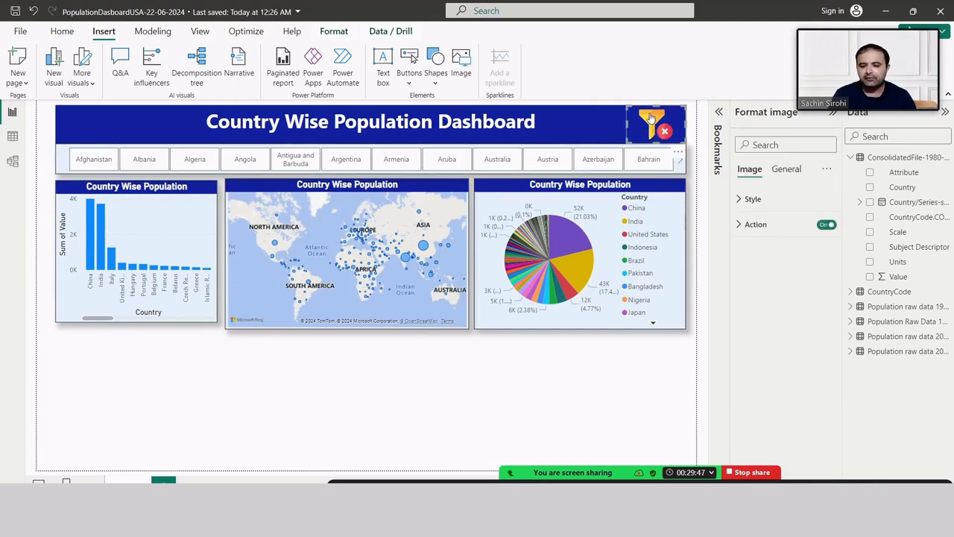
{"action": "left_click", "coordinate": [742, 226]}
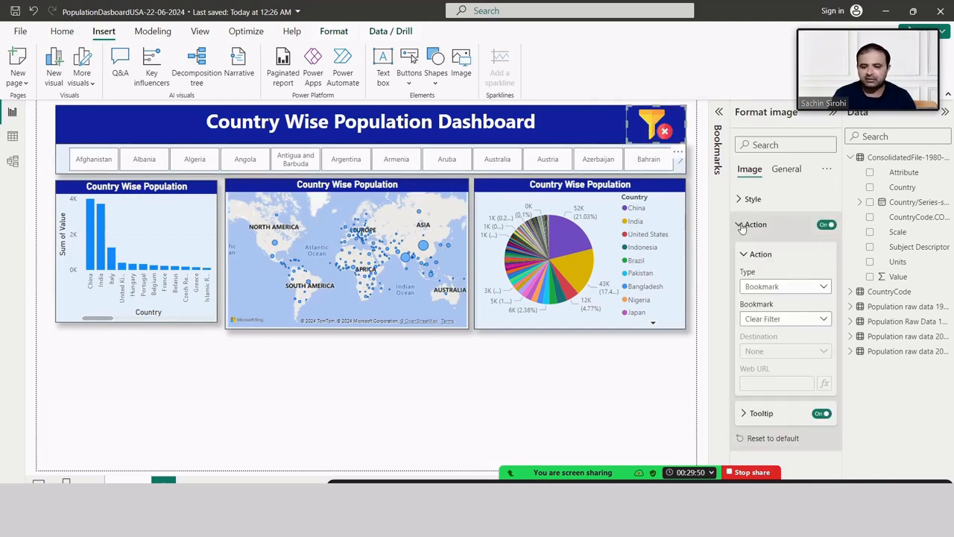
{"action": "left_click", "coordinate": [764, 291]}
{"action": "left_click", "coordinate": [764, 290]}
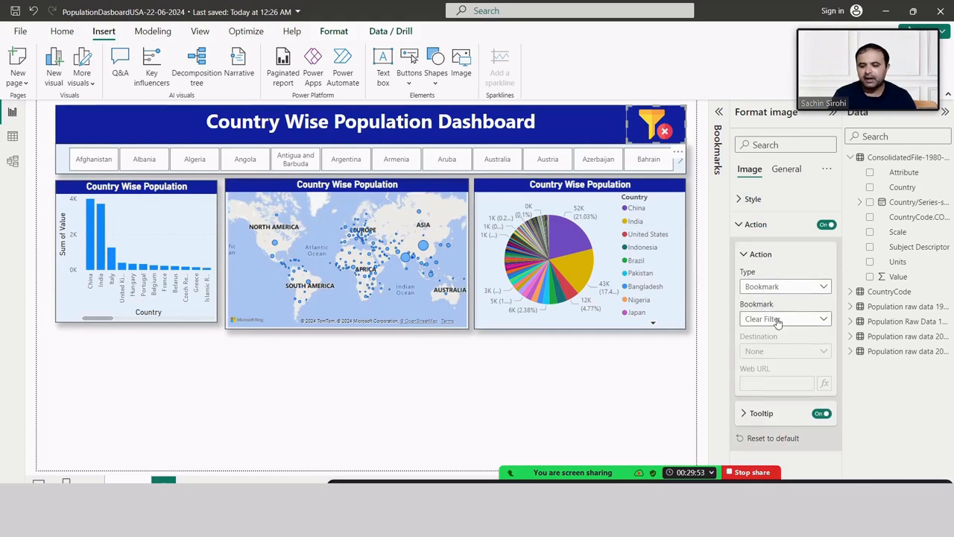
{"action": "left_click", "coordinate": [776, 319]}
{"action": "left_click", "coordinate": [776, 320]}
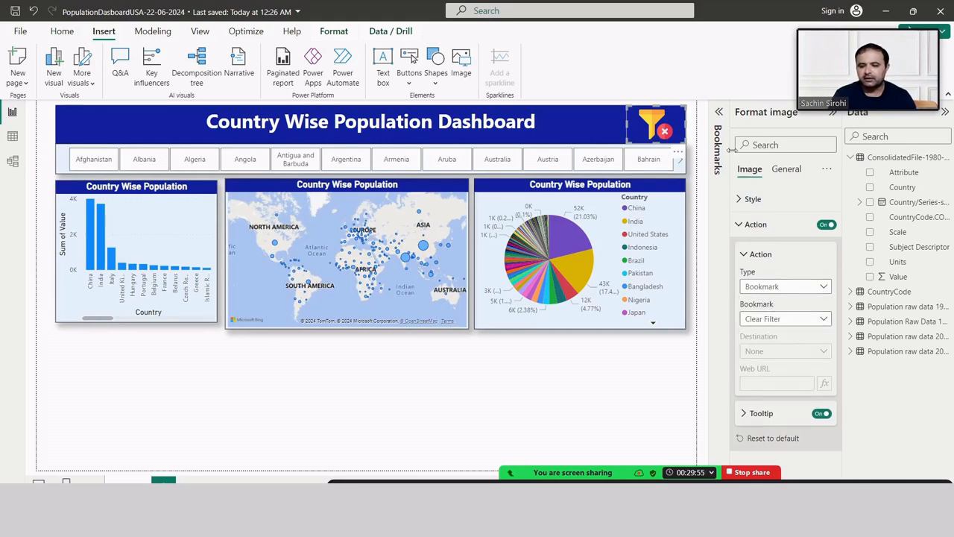
Step: Expand the bookmarks list again and apply the Clear Filter bookmark
{"action": "left_click", "coordinate": [718, 112]}
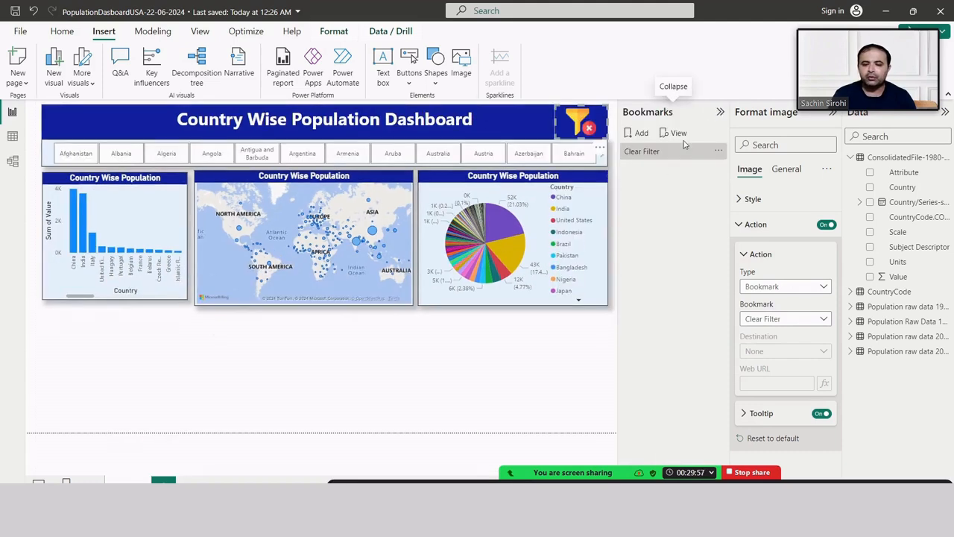
{"action": "left_click", "coordinate": [659, 160]}
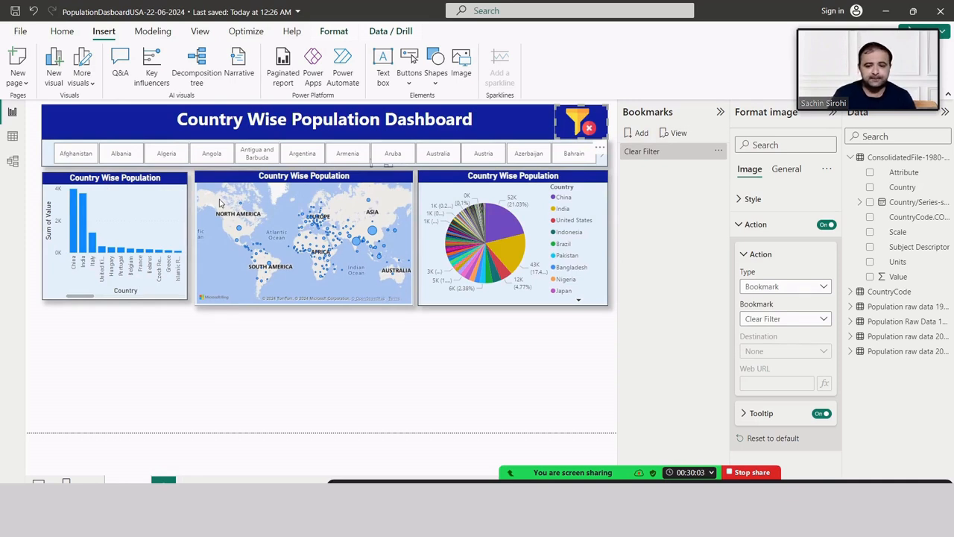
{"action": "left_click", "coordinate": [649, 153]}
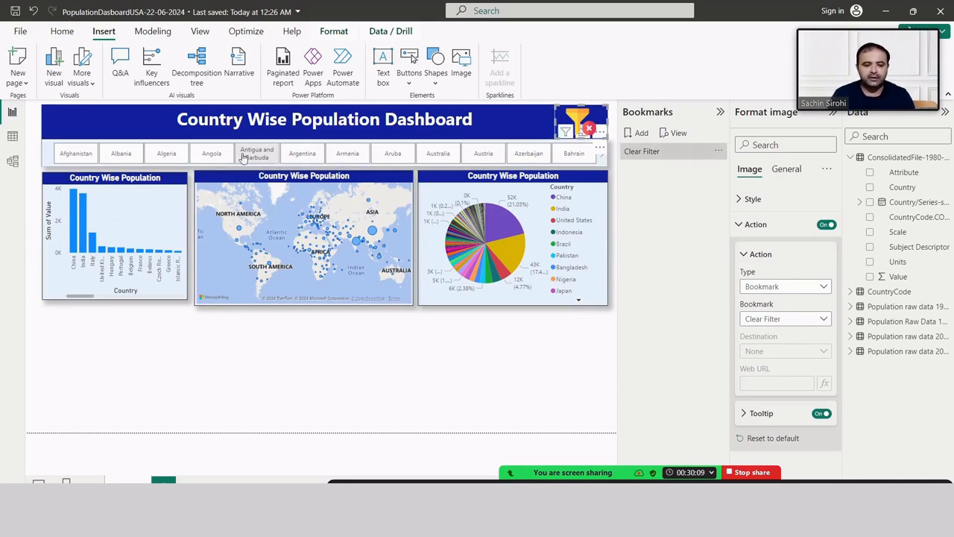
Step: Filter the dashboard to Angola and Aruba using the country slicer
{"action": "left_click", "coordinate": [215, 153]}
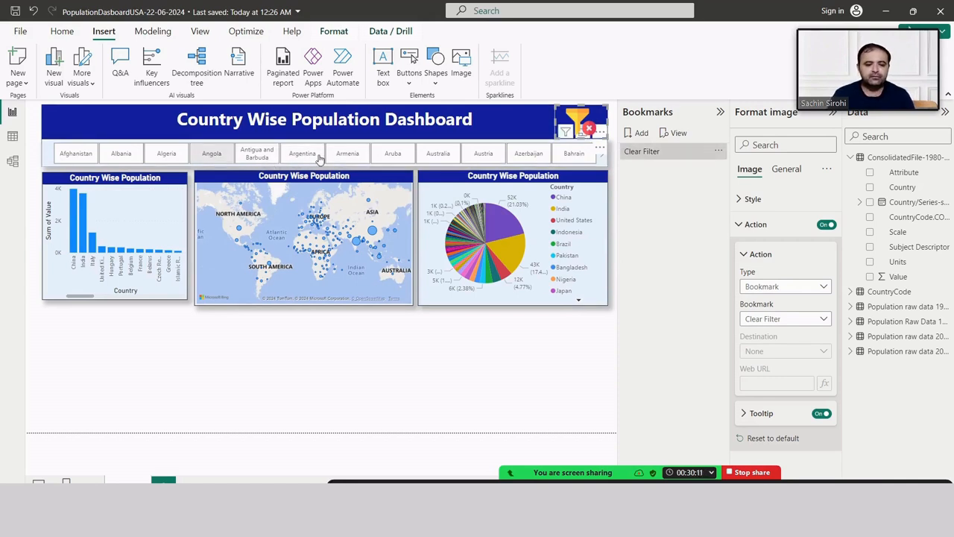
{"action": "left_click", "coordinate": [385, 158], "text": "ctrl"}
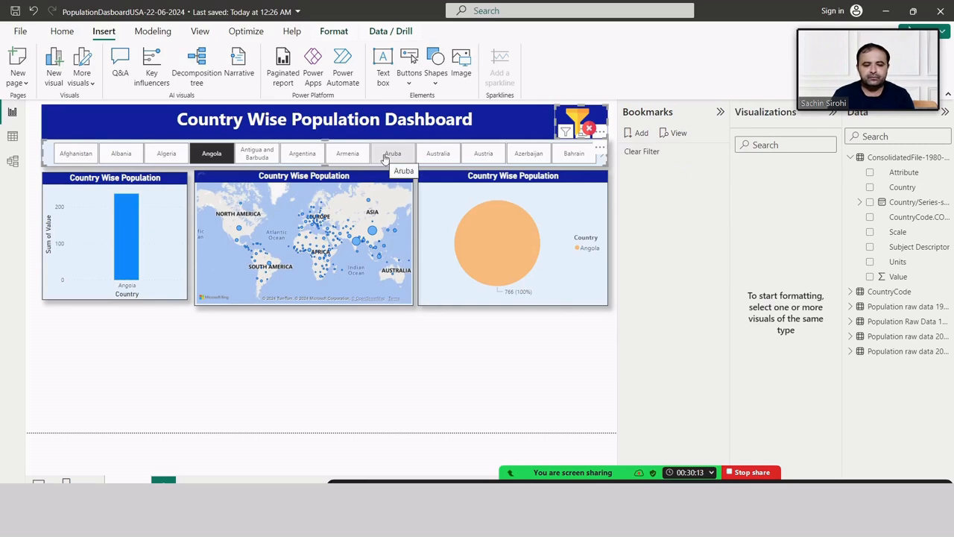
{"action": "left_click", "coordinate": [384, 158], "text": "ctrl"}
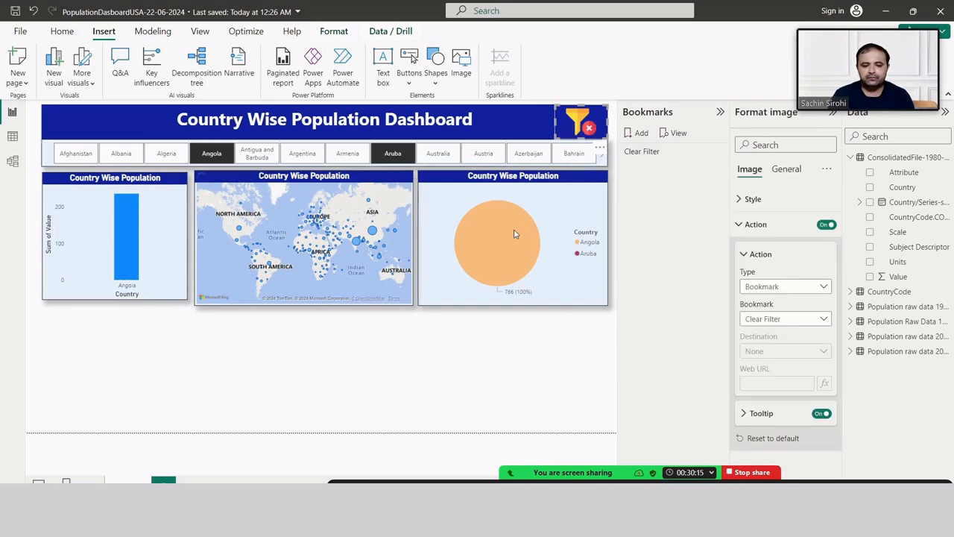
Step: Reset the country selection with the Clear Filter bookmark, collapse the bookmarks list and deselect the funnel image
{"action": "left_click", "coordinate": [650, 155]}
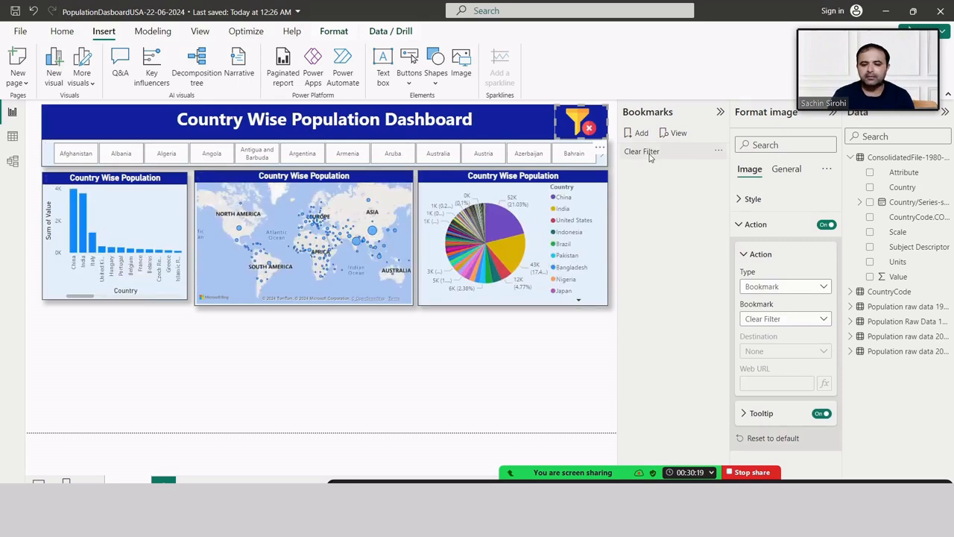
{"action": "left_click", "coordinate": [720, 113]}
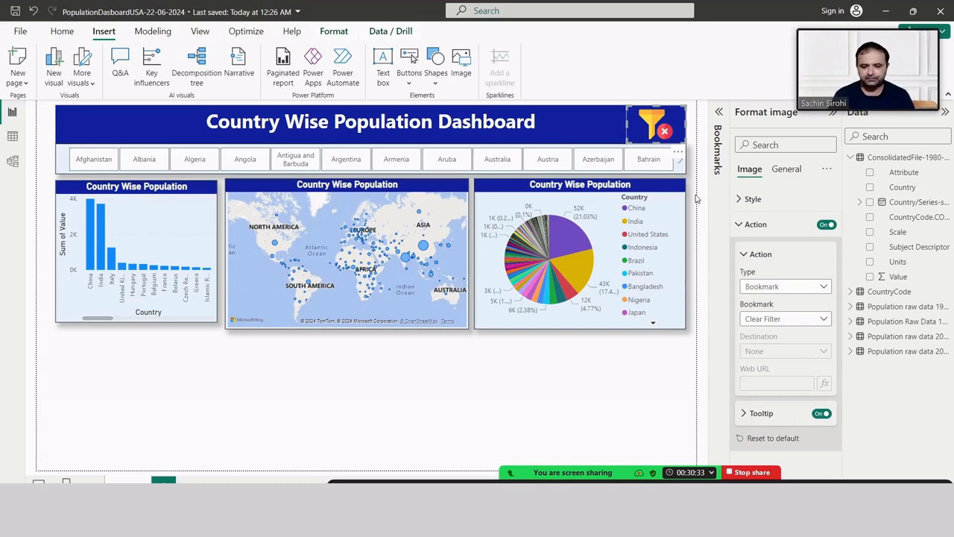
{"action": "left_click", "coordinate": [375, 407]}
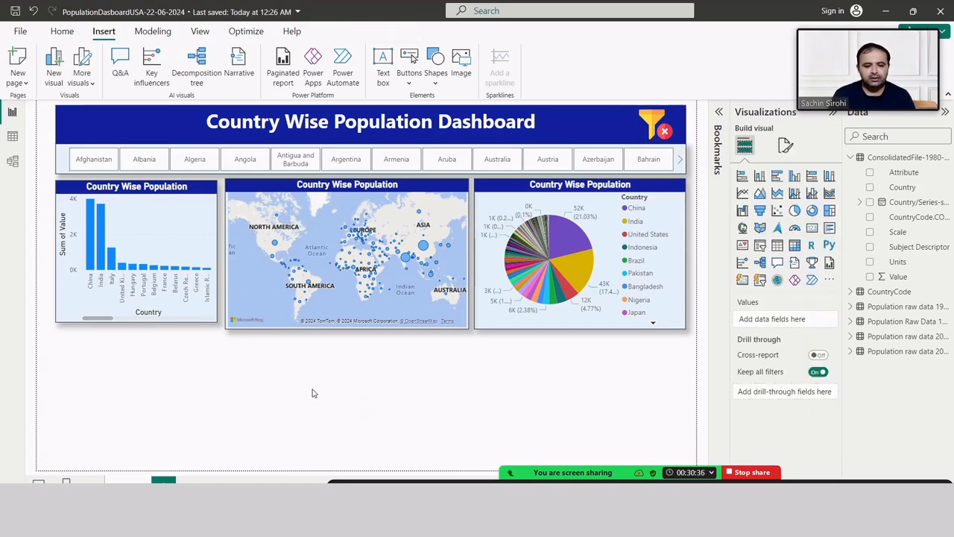
Step: Examine the rows of the ConsolidatedFile-1980-2020 table, checking the country, year attribute and value columns, and return to the report
{"action": "left_click", "coordinate": [13, 138]}
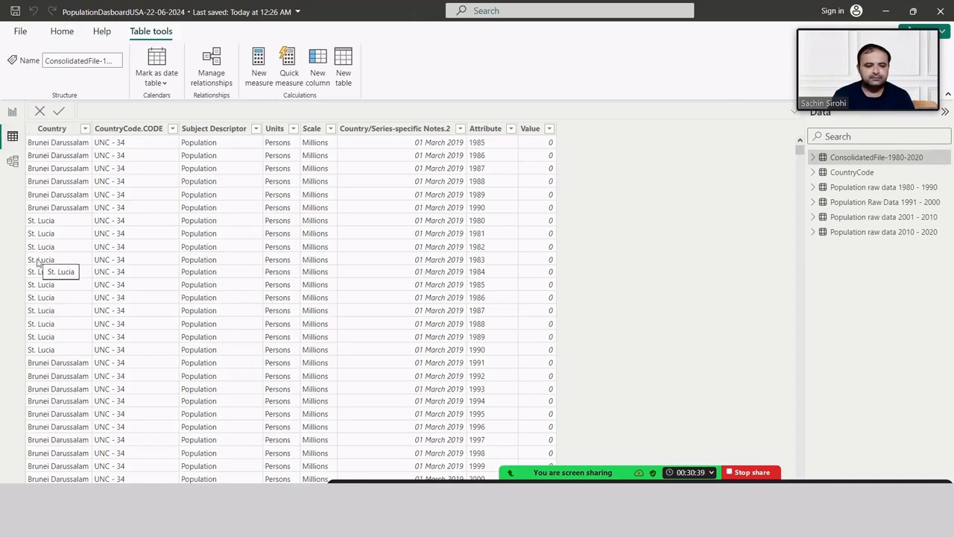
{"action": "scroll", "coordinate": [182, 319], "scroll_direction": "down", "scroll_amount": 15}
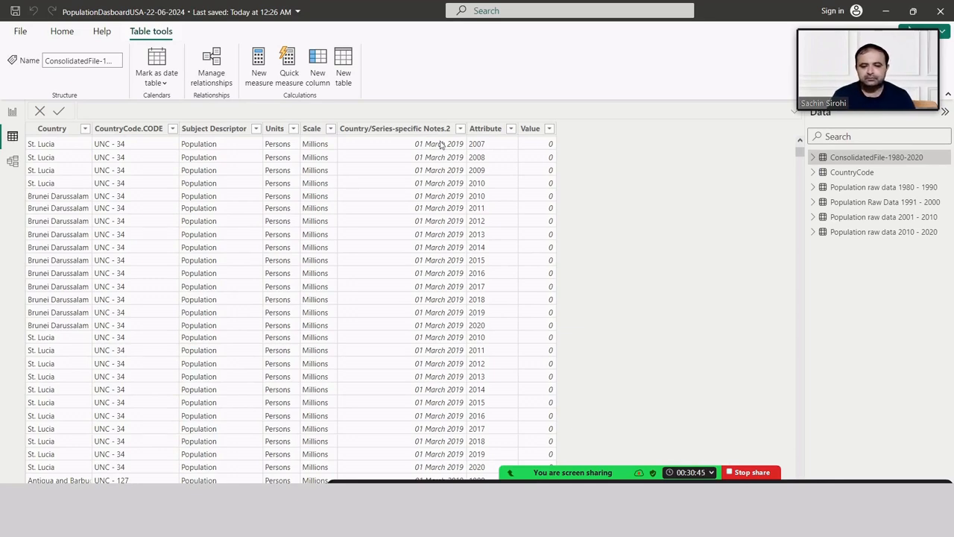
{"action": "scroll", "coordinate": [437, 259], "scroll_direction": "down", "scroll_amount": 20}
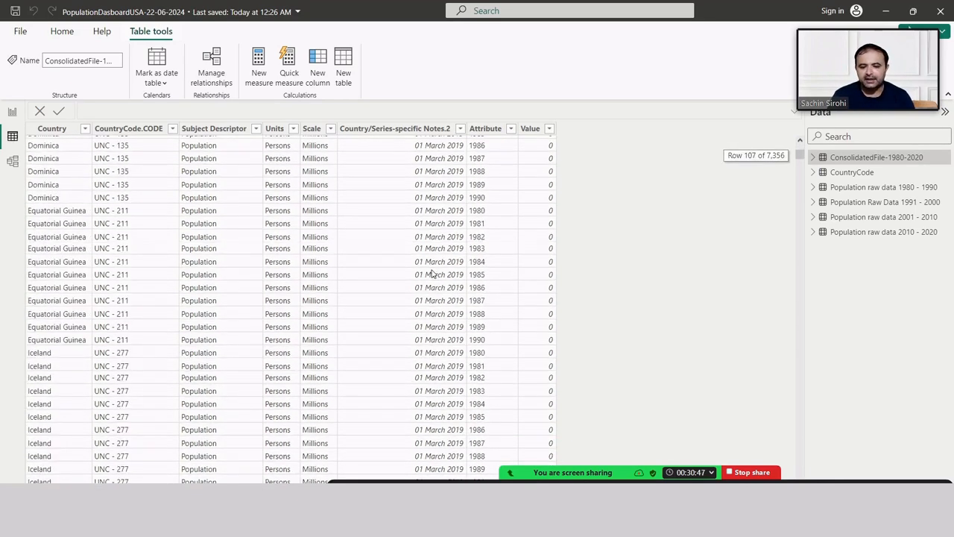
{"action": "scroll", "coordinate": [432, 273], "scroll_direction": "down", "scroll_amount": 19}
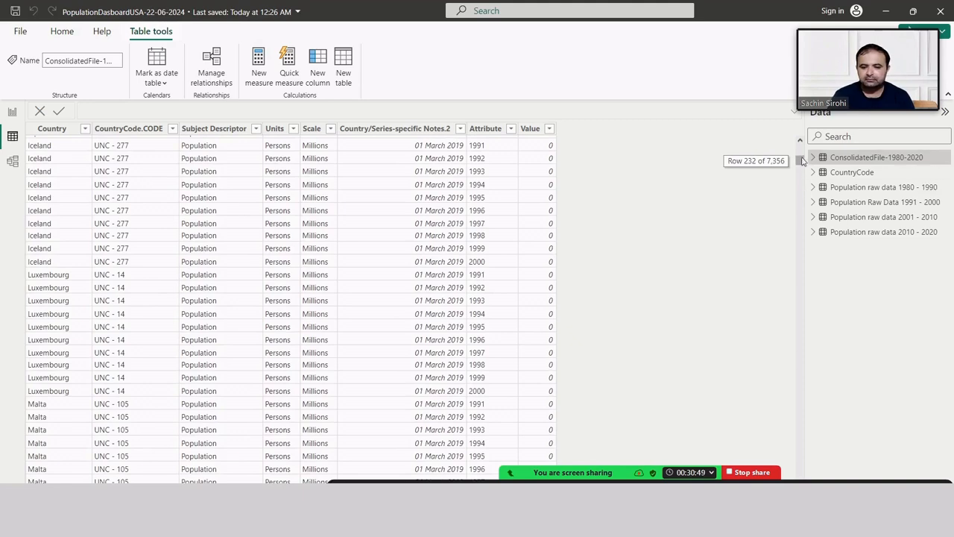
{"action": "left_click_drag", "start_coordinate": [800, 160], "coordinate": [792, 94]}
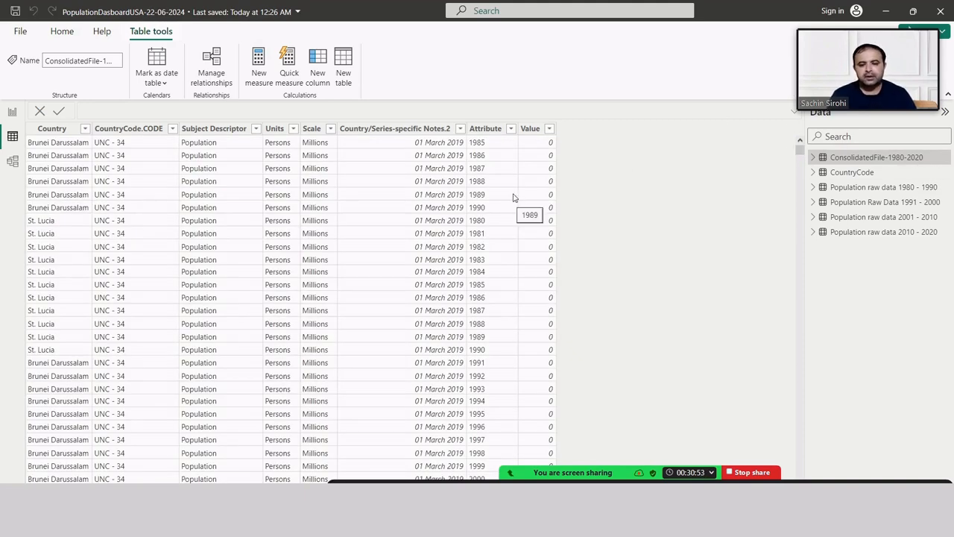
{"action": "scroll", "coordinate": [533, 239], "scroll_direction": "down", "scroll_amount": 20}
{"action": "scroll", "coordinate": [611, 280], "scroll_direction": "down", "scroll_amount": 20}
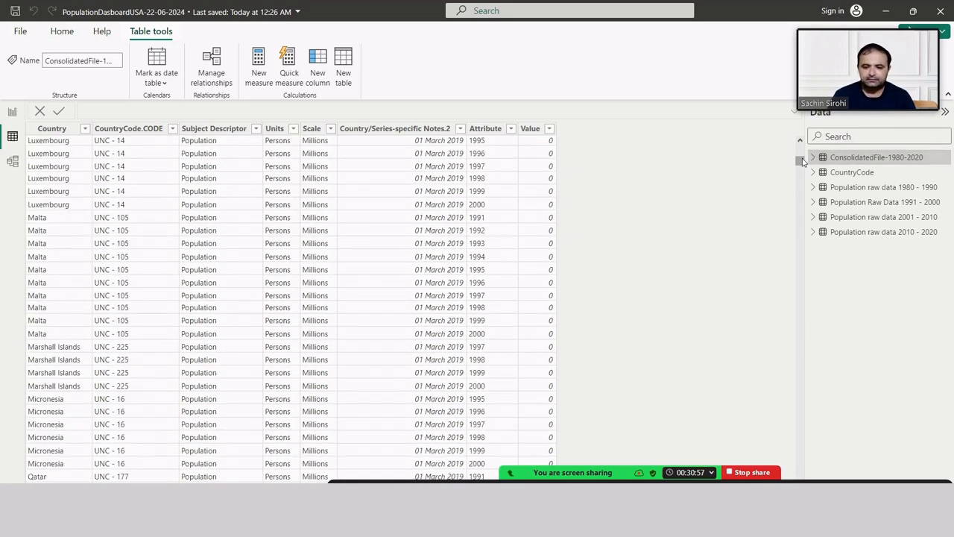
{"action": "left_click_drag", "start_coordinate": [804, 161], "coordinate": [796, 131]}
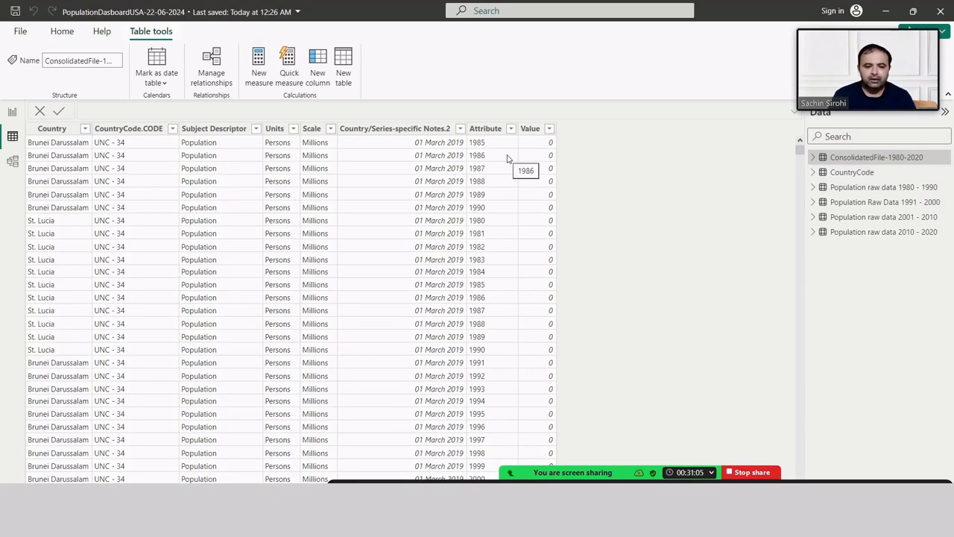
{"action": "left_click", "coordinate": [11, 113]}
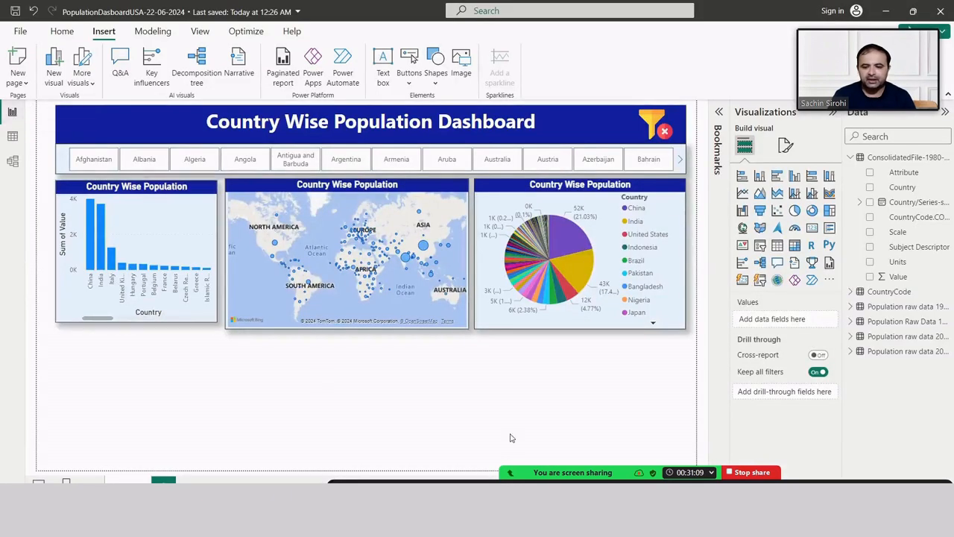
Step: Enlarge the column chart slightly so its lower edge lines up with the neighbouring map
{"action": "left_click", "coordinate": [215, 322]}
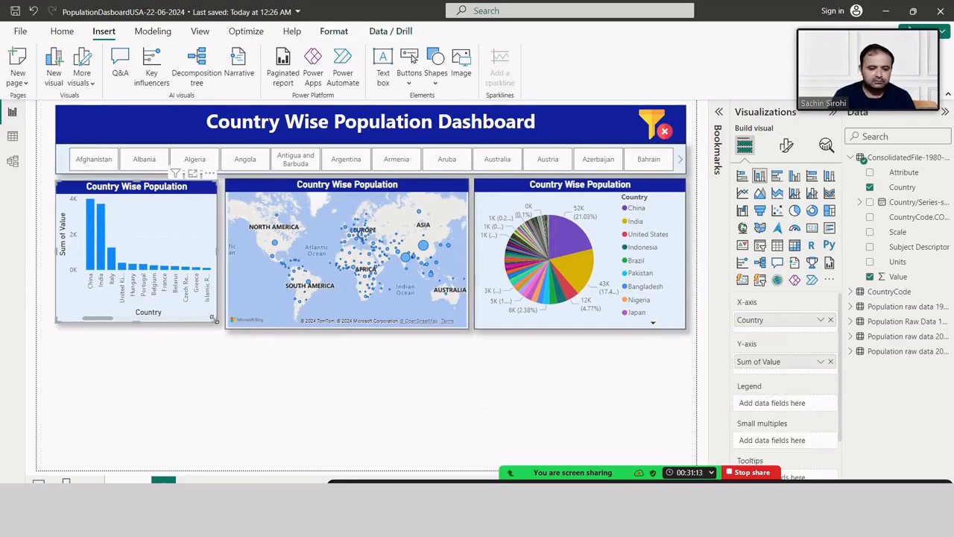
{"action": "left_click_drag", "start_coordinate": [214, 320], "coordinate": [219, 329]}
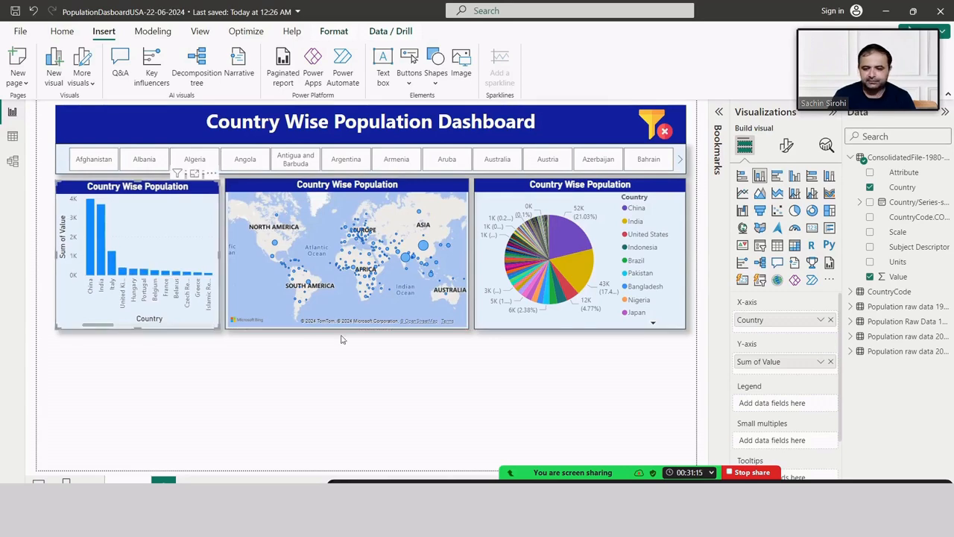
{"action": "left_click", "coordinate": [403, 346]}
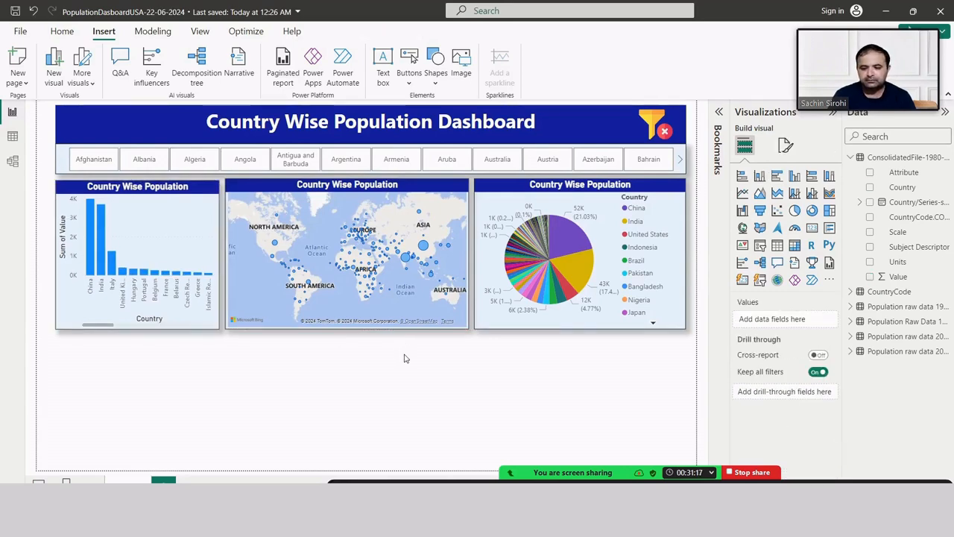
Step: Add a stacked area chart of Value by Country below the column chart and reduce its height
{"action": "left_click", "coordinate": [778, 193]}
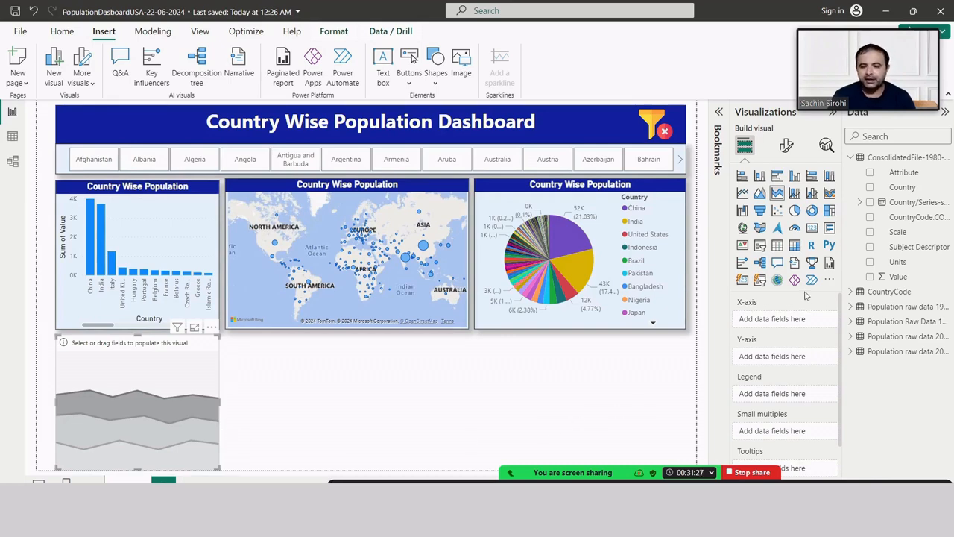
{"action": "left_click", "coordinate": [870, 188]}
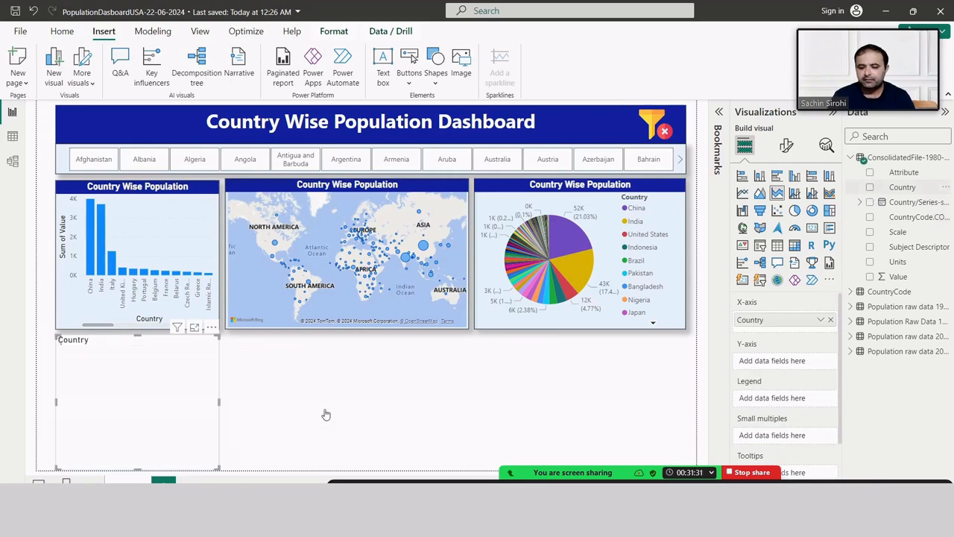
{"action": "left_click", "coordinate": [870, 277]}
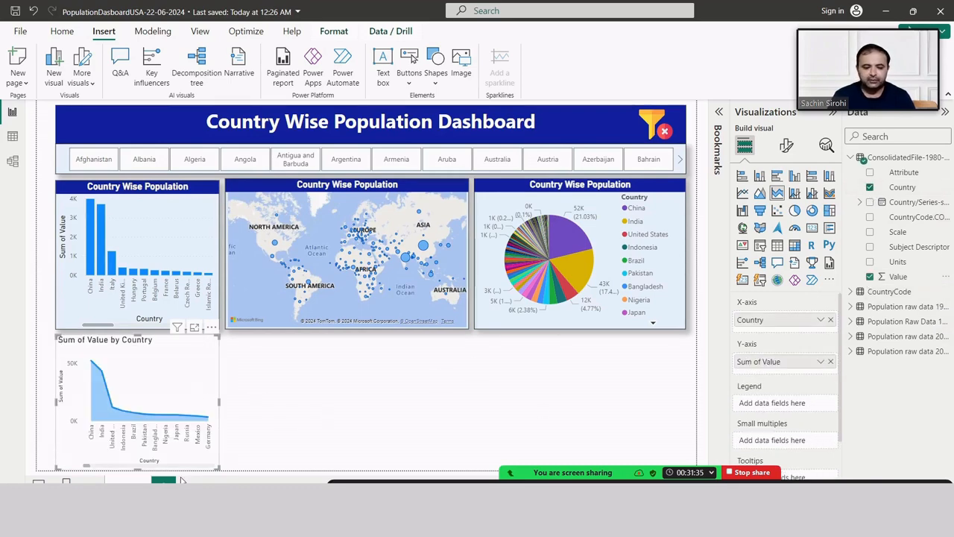
{"action": "left_click_drag", "start_coordinate": [218, 467], "coordinate": [218, 446]}
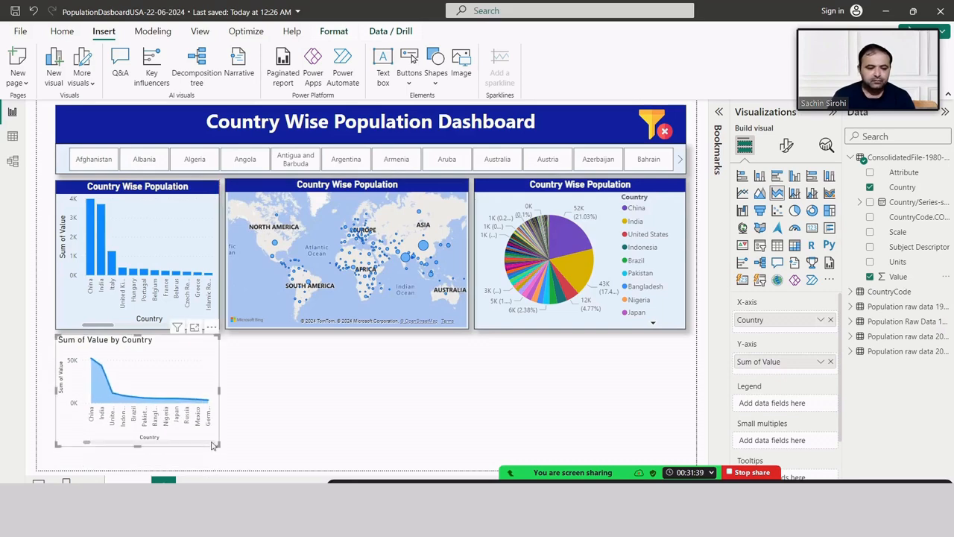
Step: Copy the column chart's formatting onto the new area chart with Format painter and shorten the area chart slightly
{"action": "left_click", "coordinate": [186, 243]}
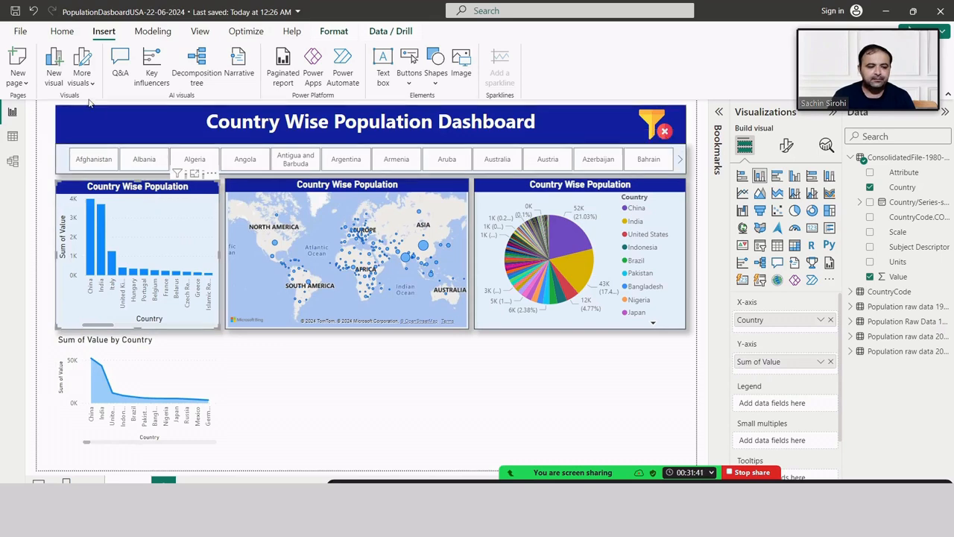
{"action": "left_click", "coordinate": [67, 33]}
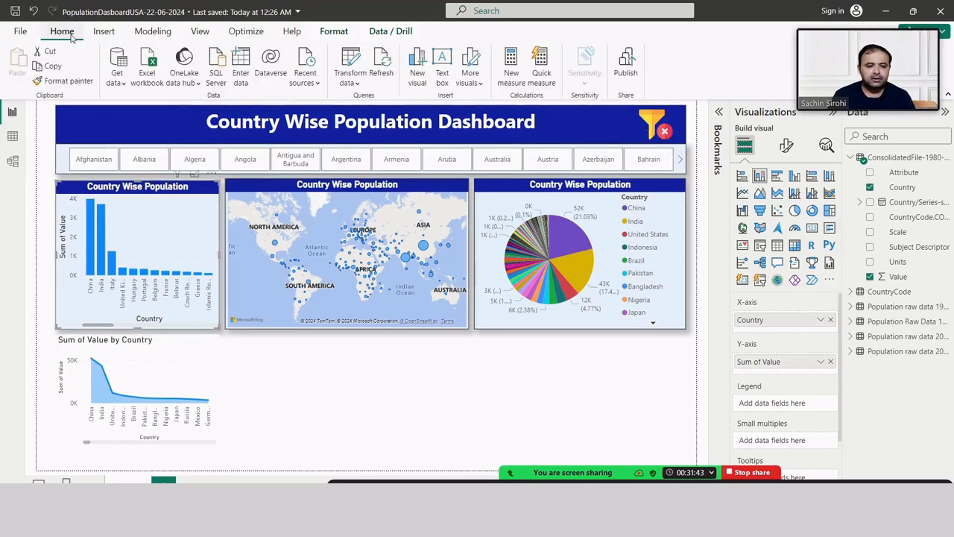
{"action": "left_click", "coordinate": [65, 82]}
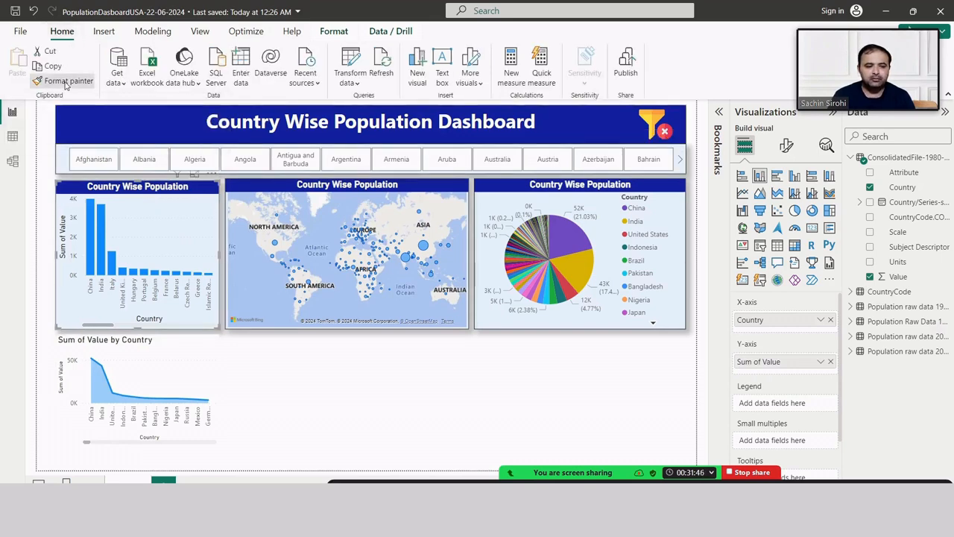
{"action": "left_click", "coordinate": [151, 369]}
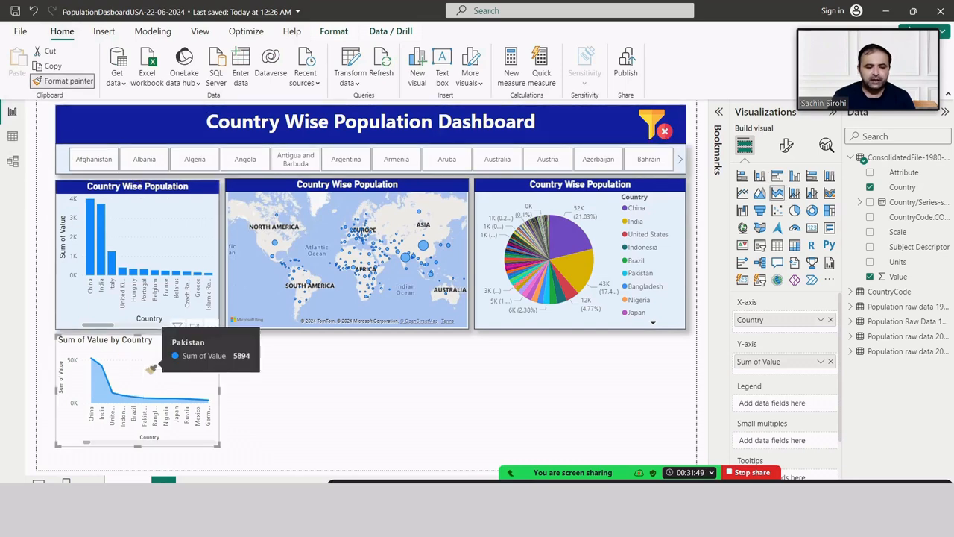
{"action": "left_click", "coordinate": [149, 368]}
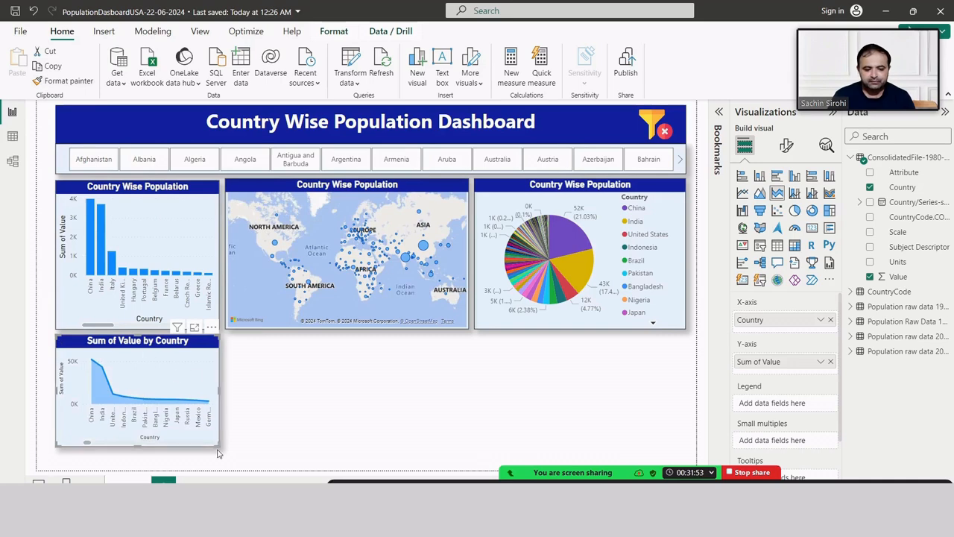
{"action": "left_click_drag", "start_coordinate": [216, 445], "coordinate": [219, 441]}
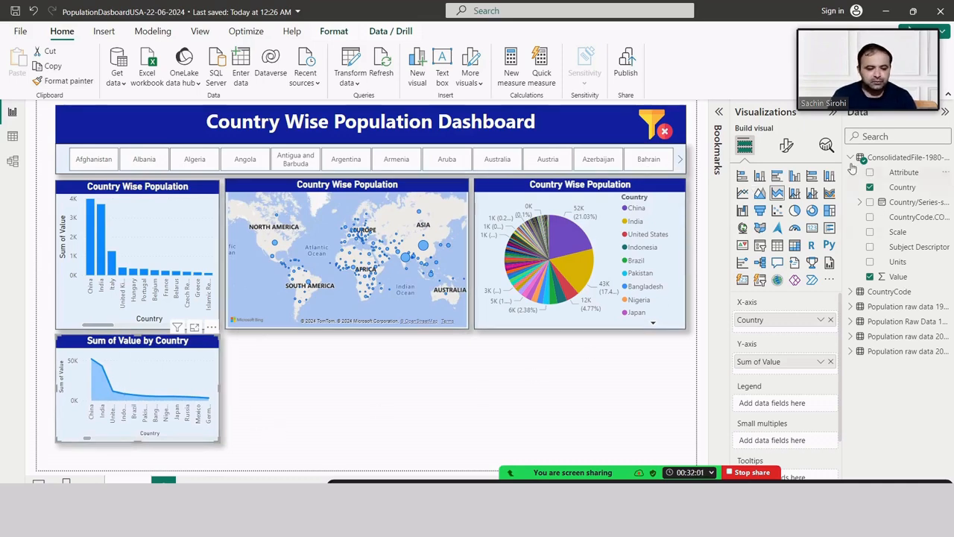
Step: Replace the area chart's title text with "Country Wise"
{"action": "left_click", "coordinate": [788, 146]}
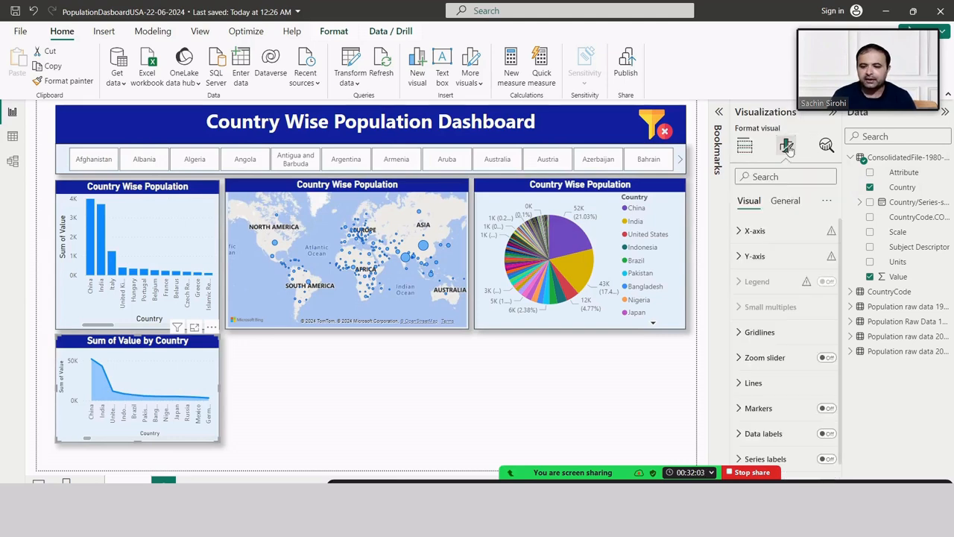
{"action": "left_click", "coordinate": [784, 207]}
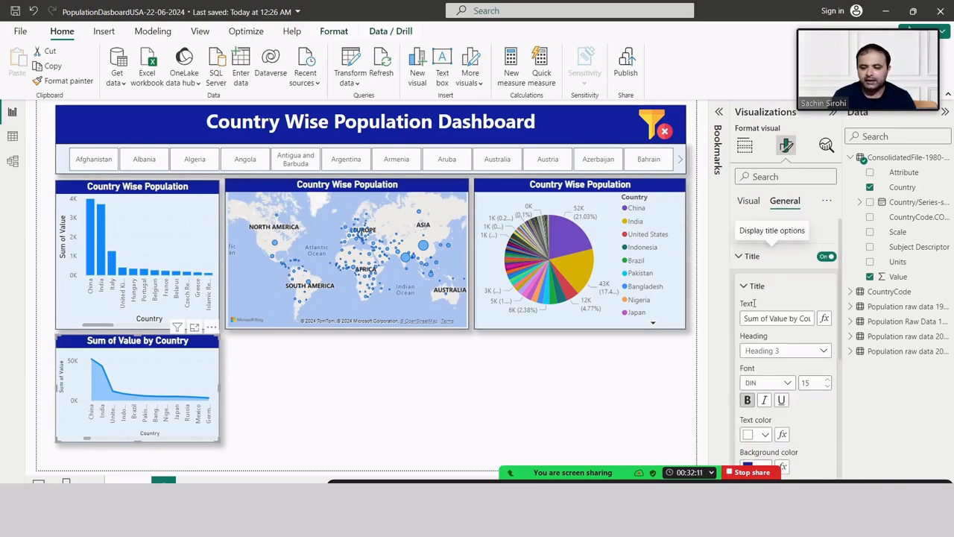
{"action": "left_click", "coordinate": [749, 319]}
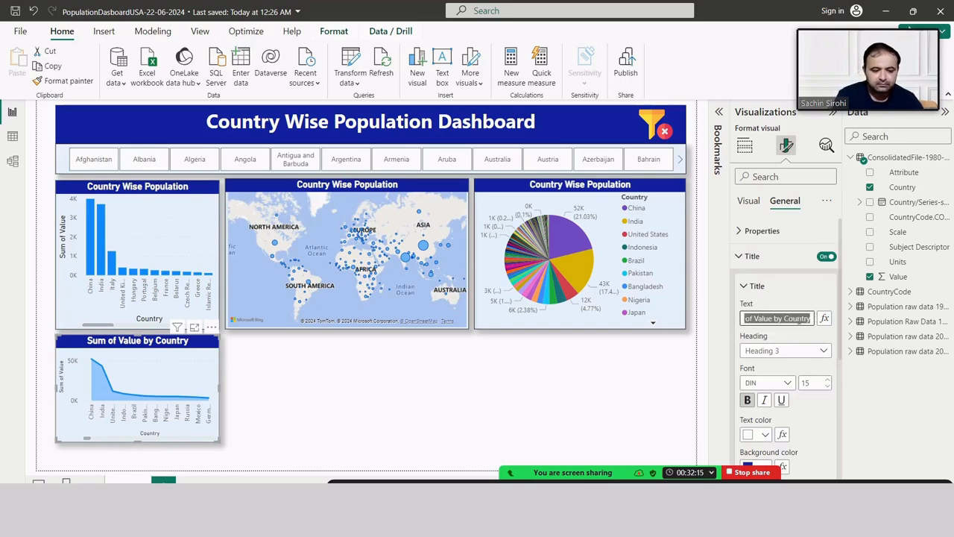
{"action": "type", "text": "Countr"}
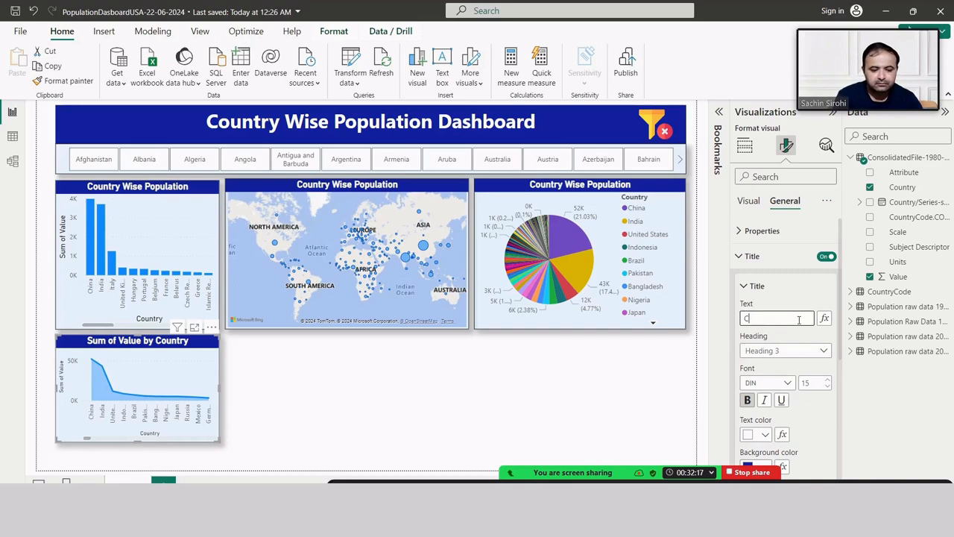
{"action": "type", "text": "y Wise"}
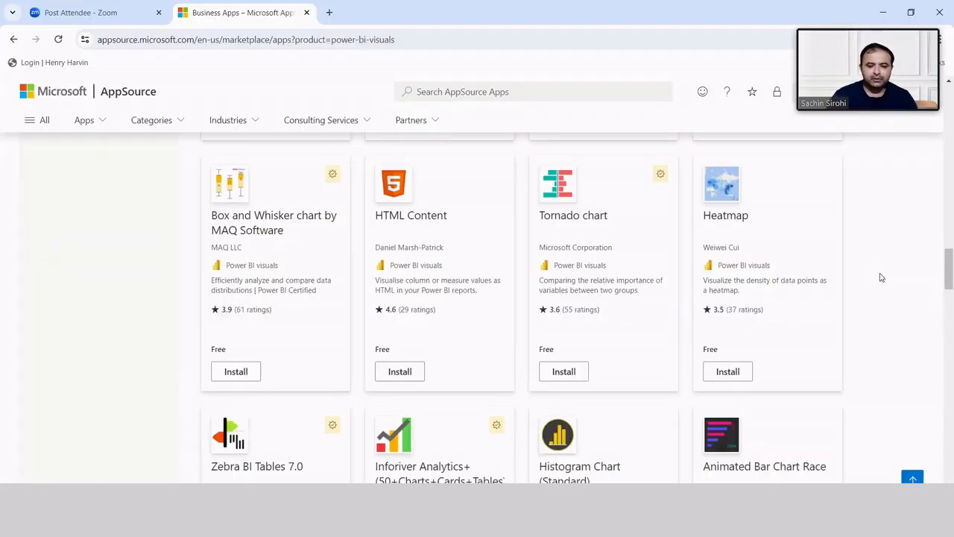
Step: Switch to the browser, reopen the Microsoft AppSource result from the "powerbi visuals" search and browse the available Power BI visuals
{"action": "scroll", "coordinate": [881, 277], "scroll_direction": "up", "scroll_amount": 20}
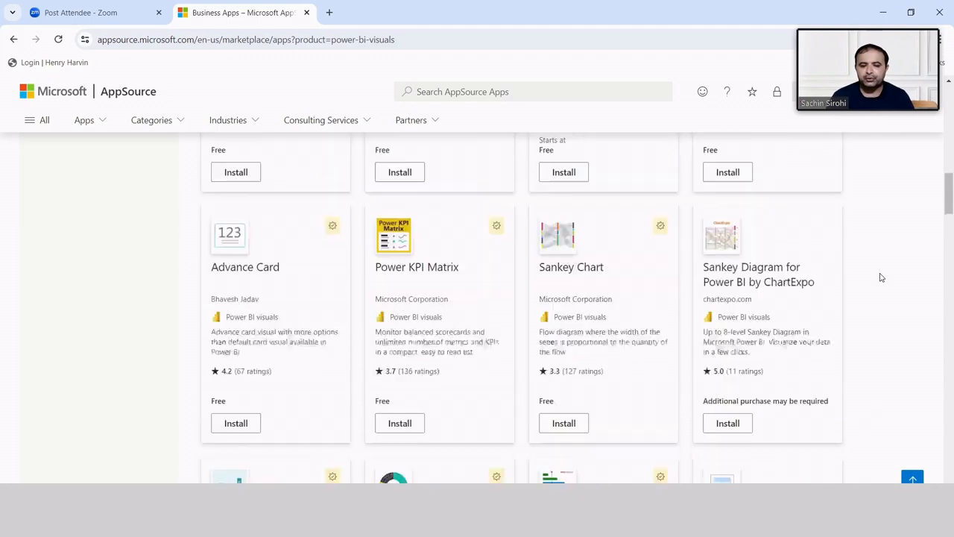
{"action": "left_click", "coordinate": [15, 39]}
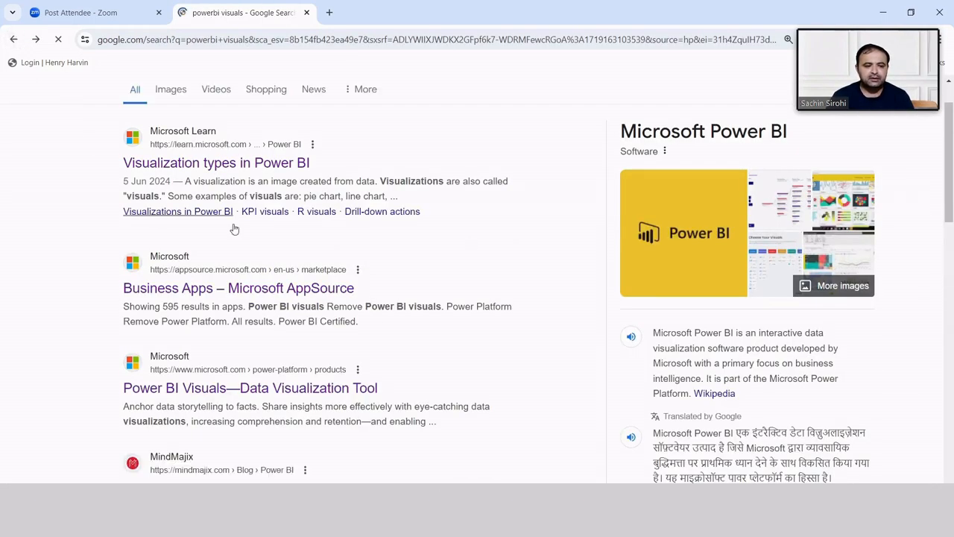
{"action": "left_click", "coordinate": [273, 295]}
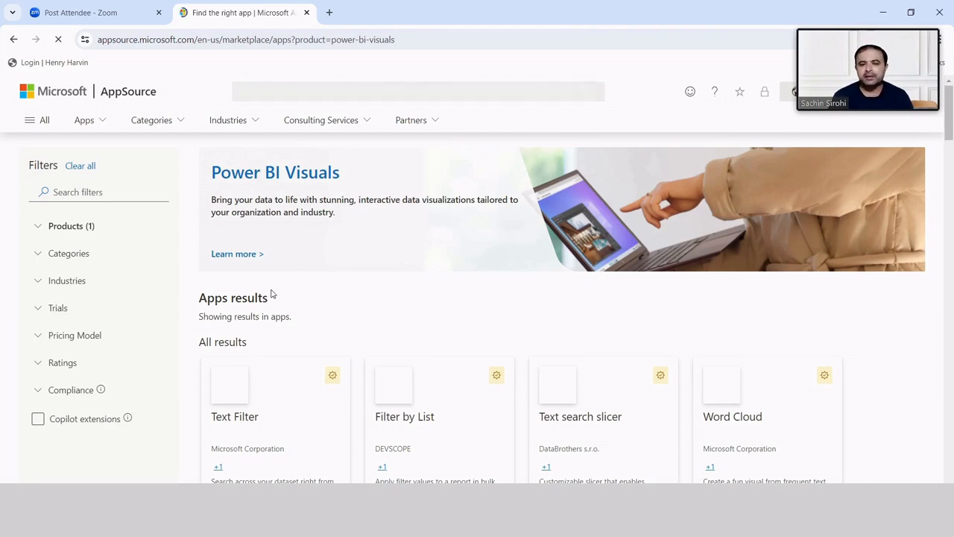
{"action": "scroll", "coordinate": [348, 290], "scroll_direction": "down", "scroll_amount": 2}
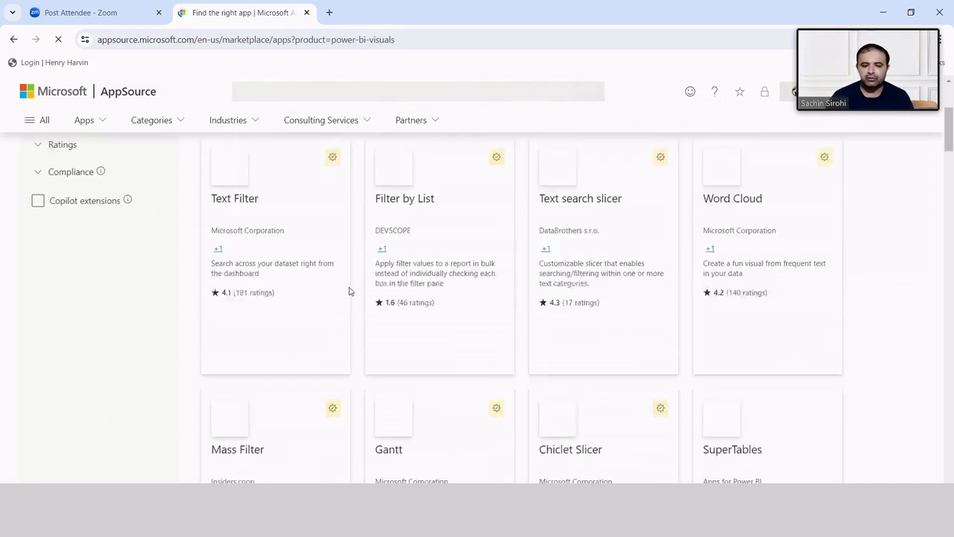
{"action": "scroll", "coordinate": [349, 290], "scroll_direction": "up", "scroll_amount": 1}
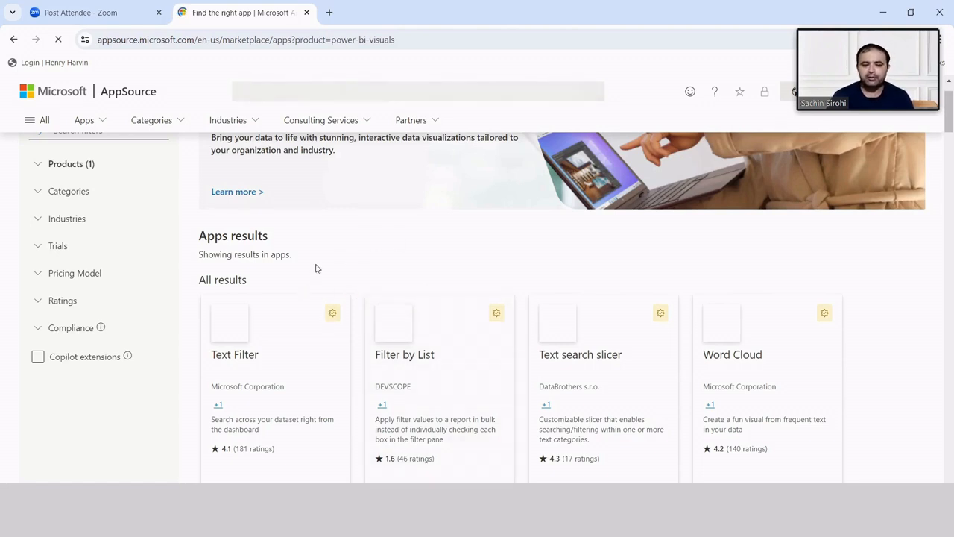
{"action": "scroll", "coordinate": [315, 269], "scroll_direction": "down", "scroll_amount": 2}
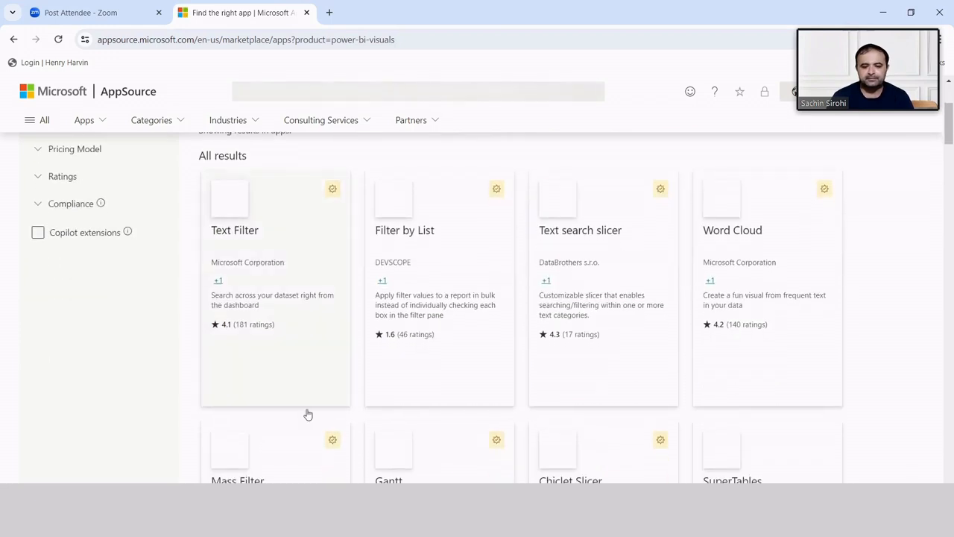
Step: Switch back to Power BI Desktop and try to get more visuals online, cancelling the email sign-in
{"action": "key", "text": "alt+Tab"}
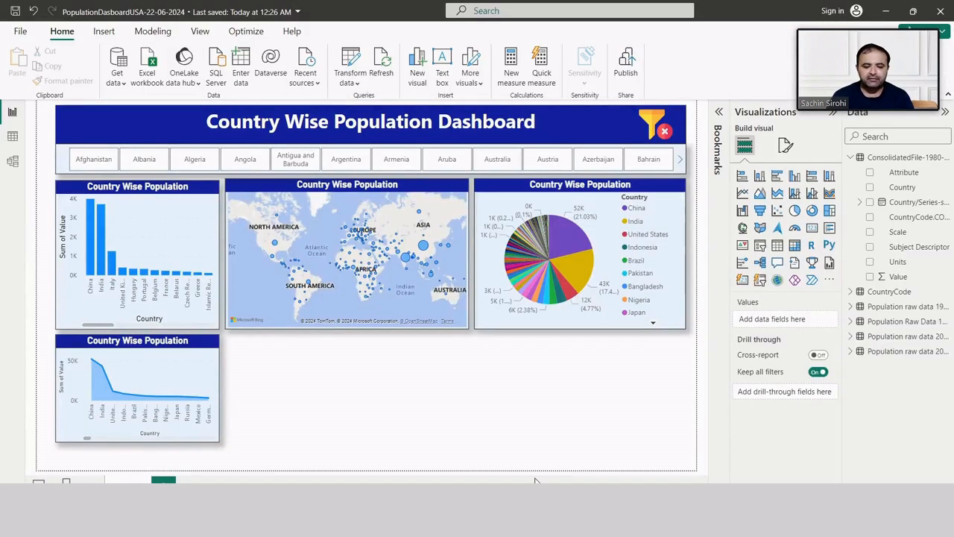
{"action": "left_click", "coordinate": [829, 280]}
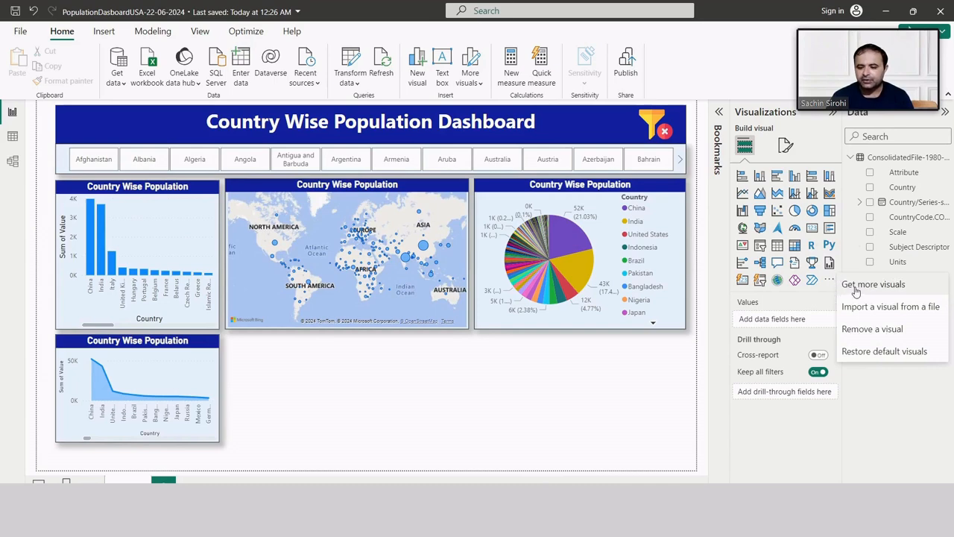
{"action": "left_click", "coordinate": [857, 288]}
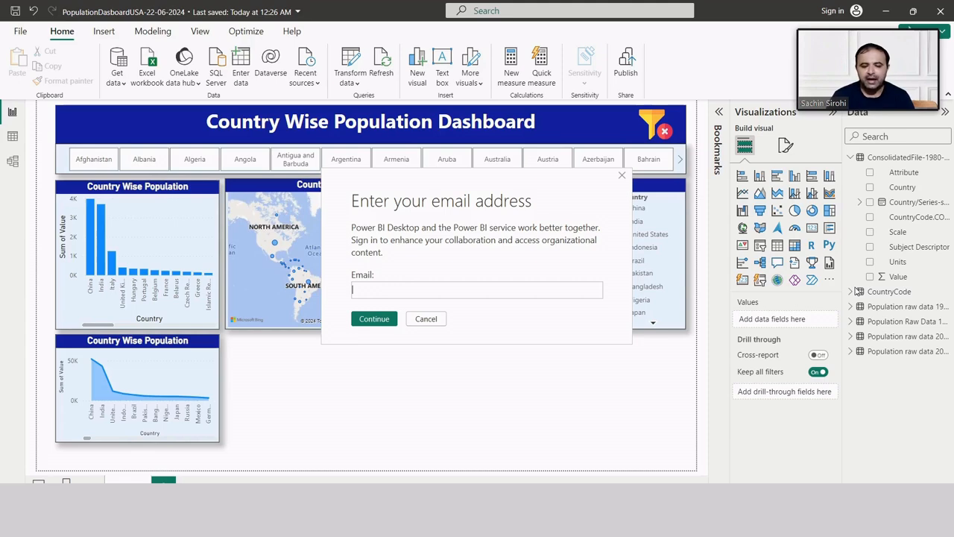
{"action": "left_click", "coordinate": [426, 320]}
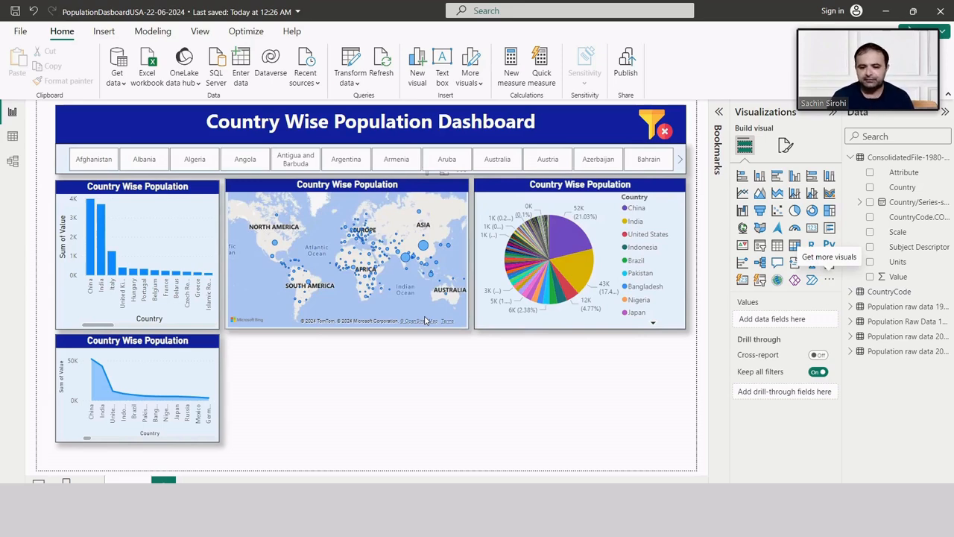
Step: Start importing a visual from a file and browse via F:\Software and Data Science to the power-bi-sunset-visuals-master Custom-visuals folder
{"action": "left_click", "coordinate": [829, 281]}
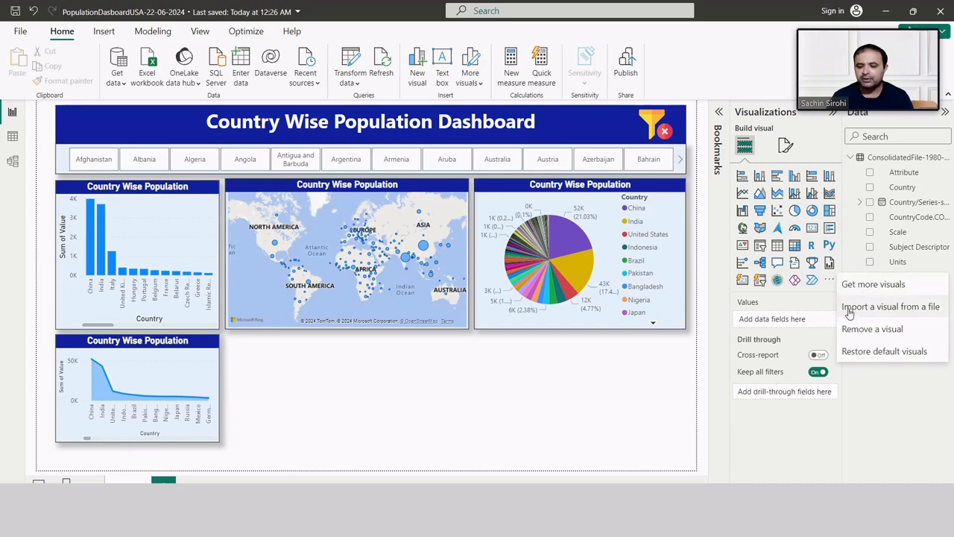
{"action": "left_click", "coordinate": [848, 307]}
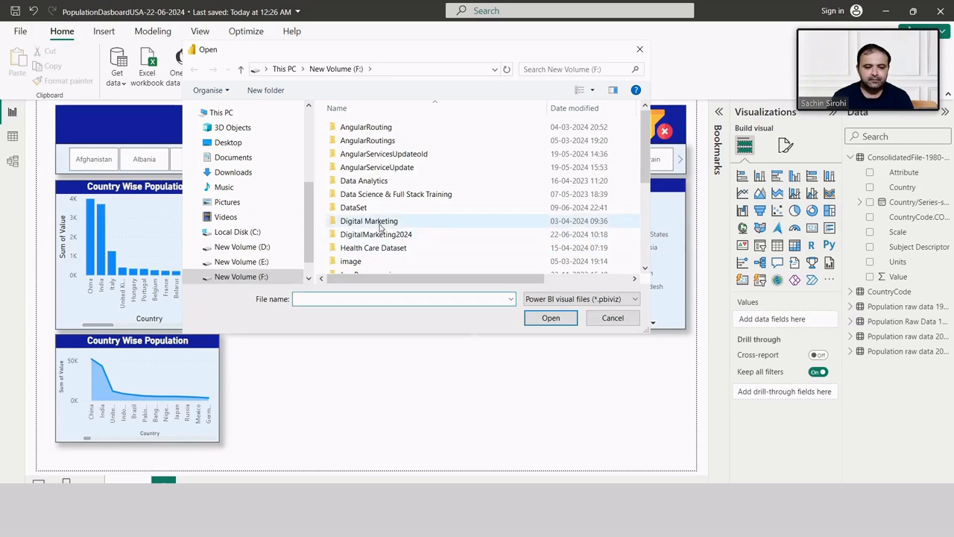
{"action": "scroll", "coordinate": [380, 228], "scroll_direction": "down", "scroll_amount": 1}
{"action": "scroll", "coordinate": [379, 228], "scroll_direction": "down", "scroll_amount": 4}
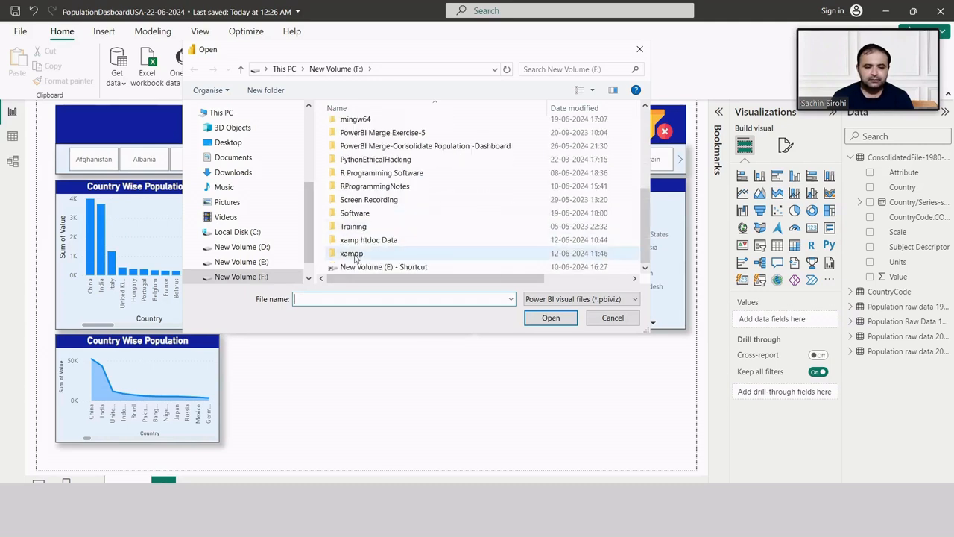
{"action": "double_click", "coordinate": [358, 213]}
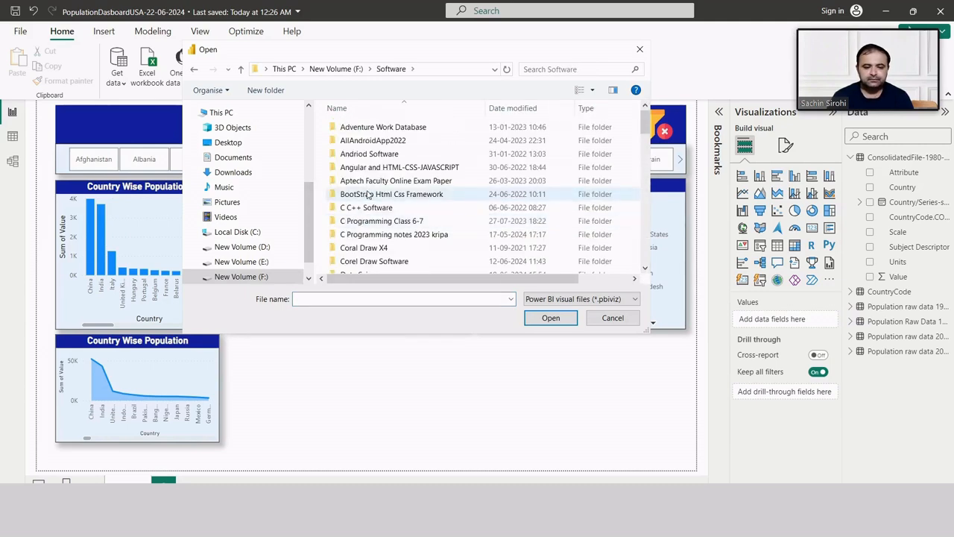
{"action": "key", "text": "v"}
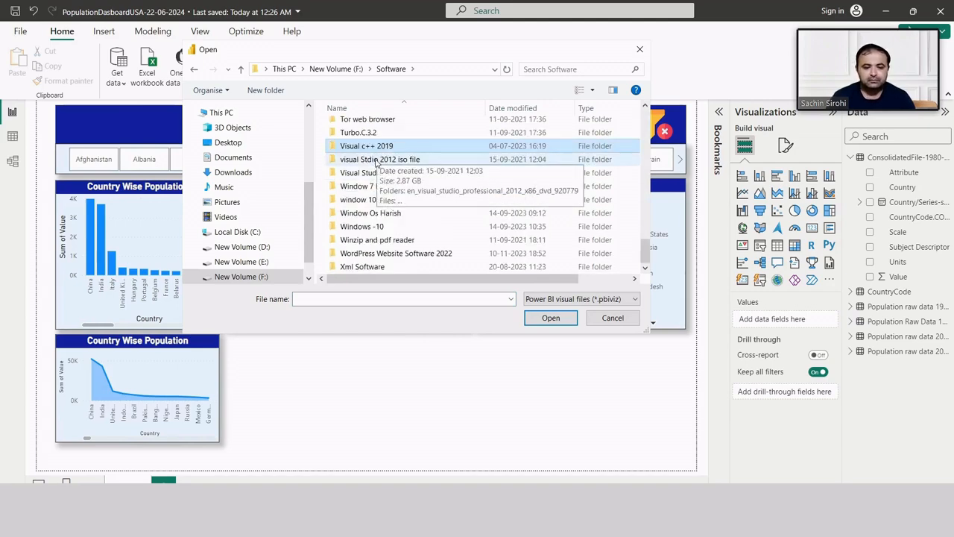
{"action": "scroll", "coordinate": [376, 163], "scroll_direction": "up", "scroll_amount": 10}
{"action": "left_click", "coordinate": [376, 163]}
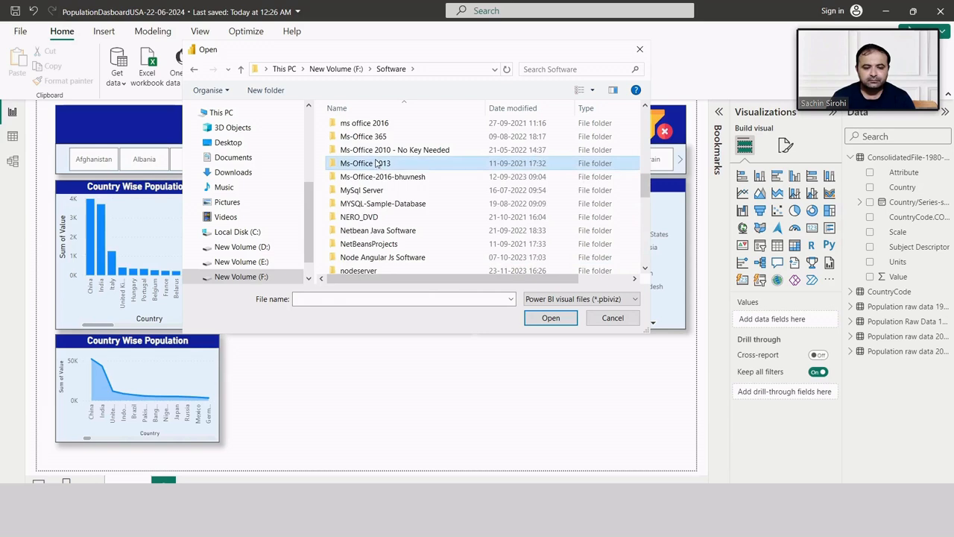
{"action": "scroll", "coordinate": [377, 163], "scroll_direction": "up", "scroll_amount": 5}
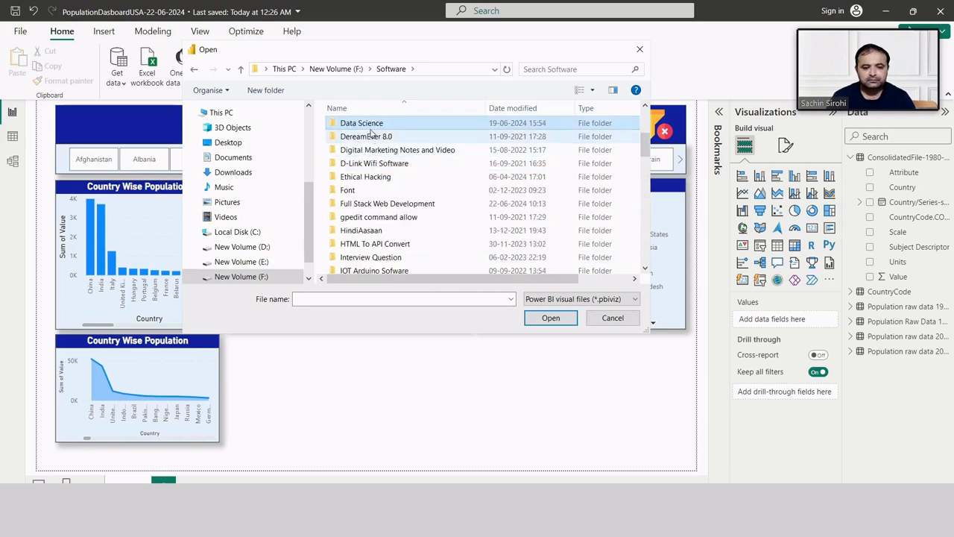
{"action": "double_click", "coordinate": [366, 124]}
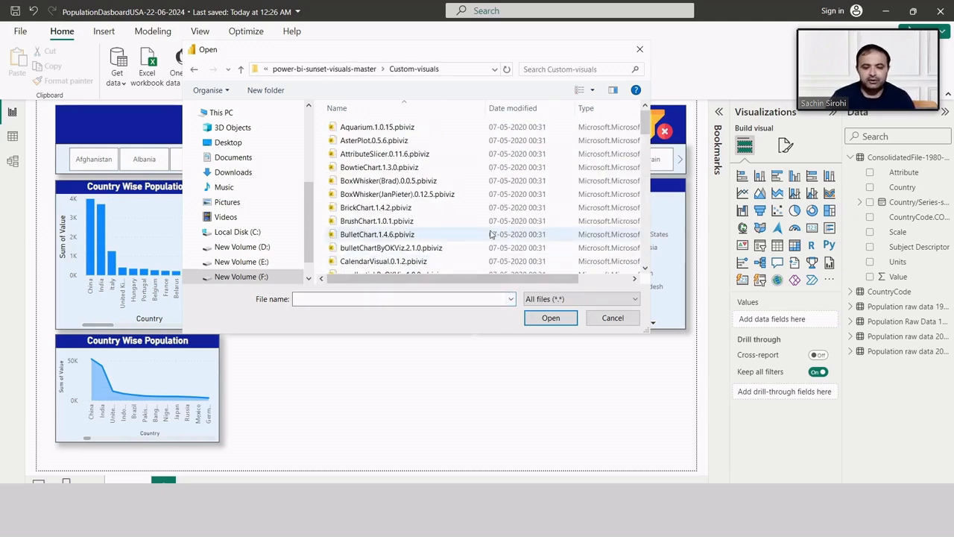
Step: Import the custom visual file Scroller.1.0.9.pbiviz into the report
{"action": "scroll", "coordinate": [490, 234], "scroll_direction": "down", "scroll_amount": 1}
{"action": "left_click", "coordinate": [483, 226]}
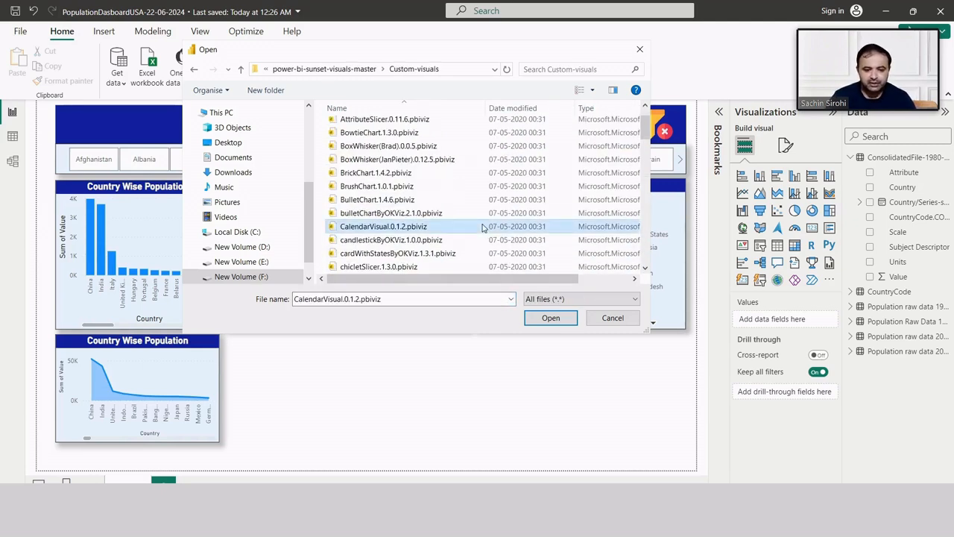
{"action": "key", "text": "s"}
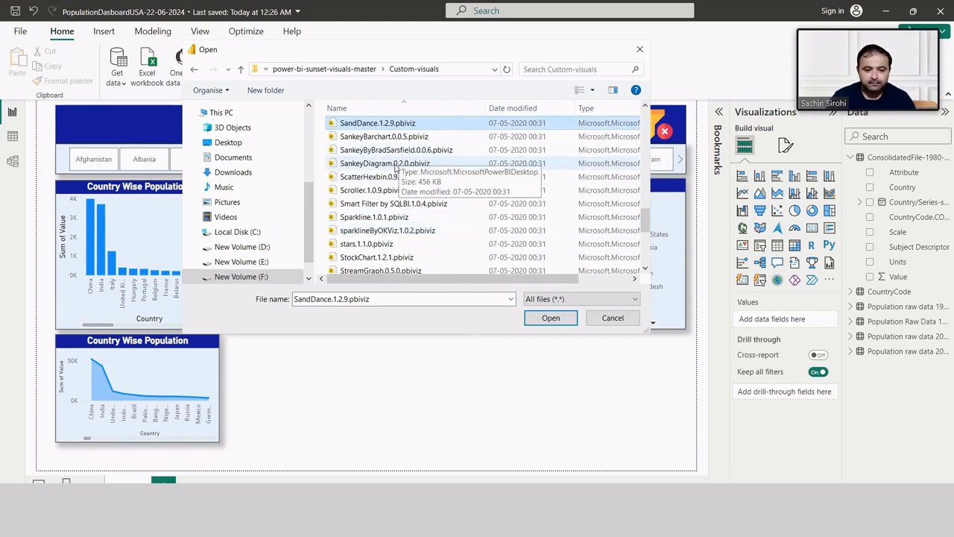
{"action": "left_click", "coordinate": [396, 190]}
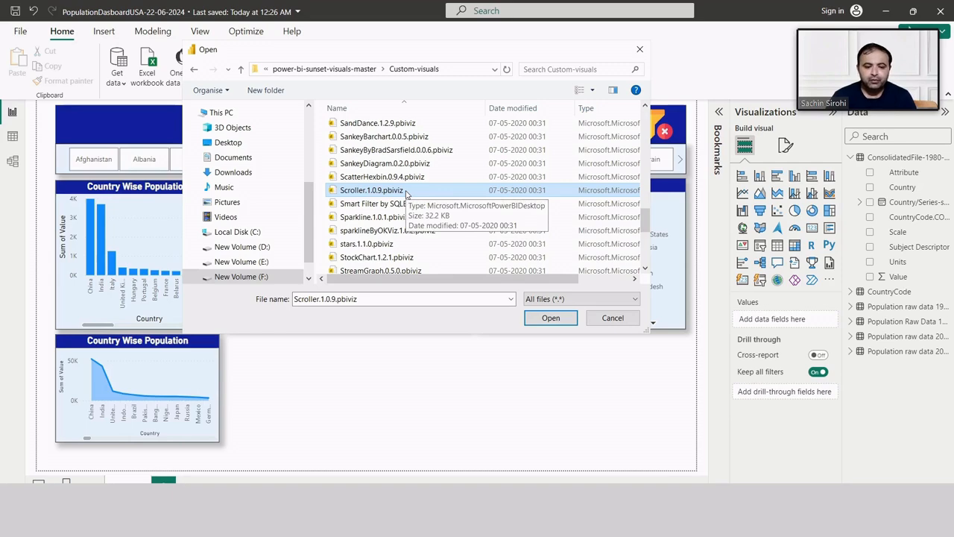
{"action": "left_click", "coordinate": [533, 321]}
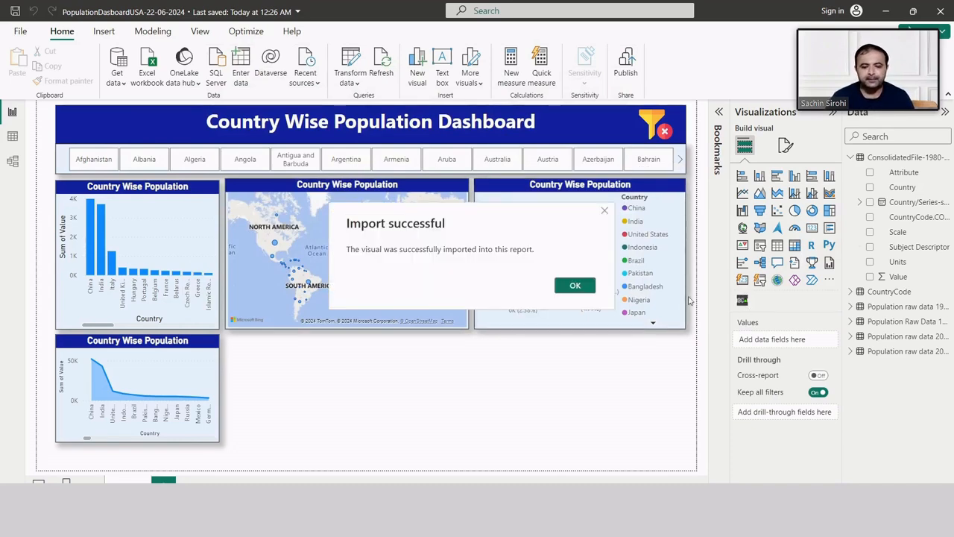
{"action": "left_click", "coordinate": [578, 287]}
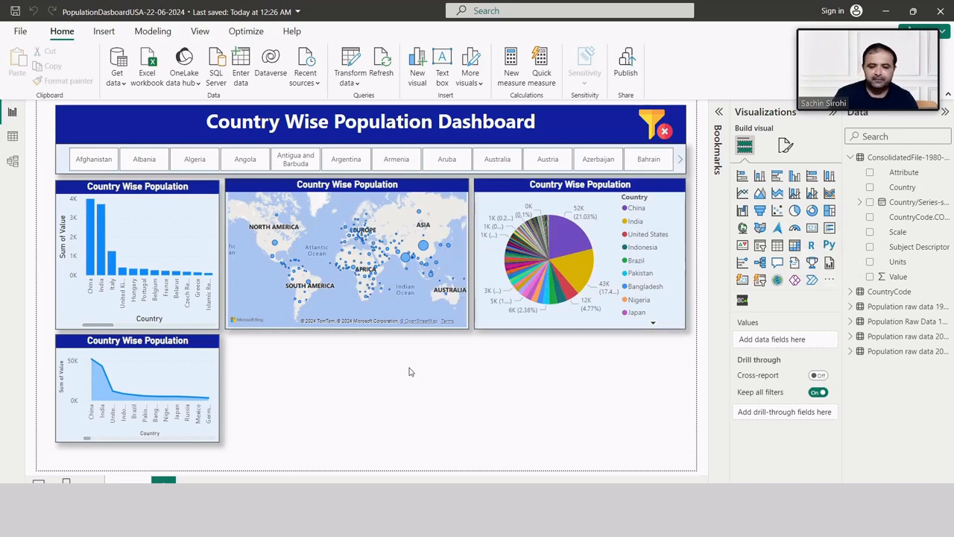
Step: Add the imported Scroller visual as a thin strip below the area chart, stretched across the full page width
{"action": "left_click", "coordinate": [742, 301]}
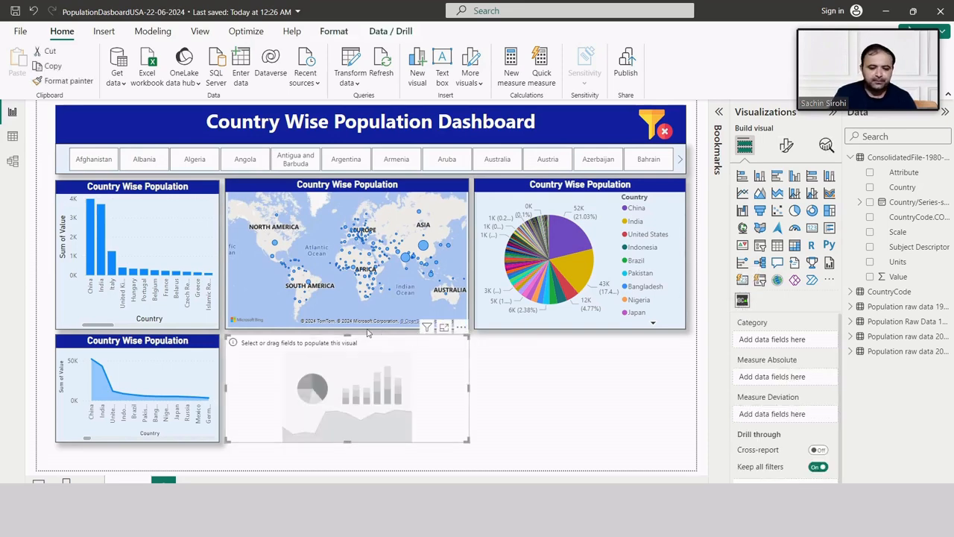
{"action": "left_click_drag", "start_coordinate": [345, 335], "coordinate": [158, 467]}
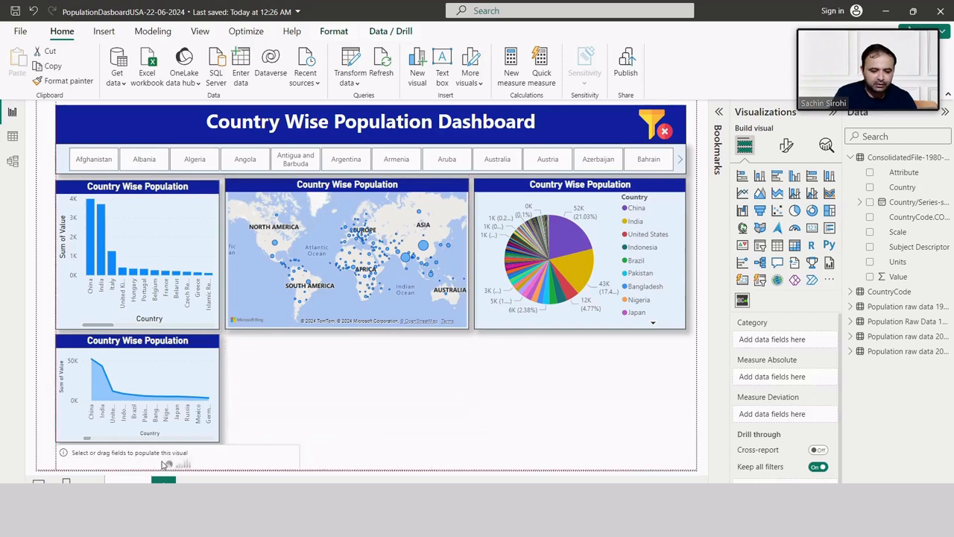
{"action": "left_click_drag", "start_coordinate": [302, 458], "coordinate": [695, 457]}
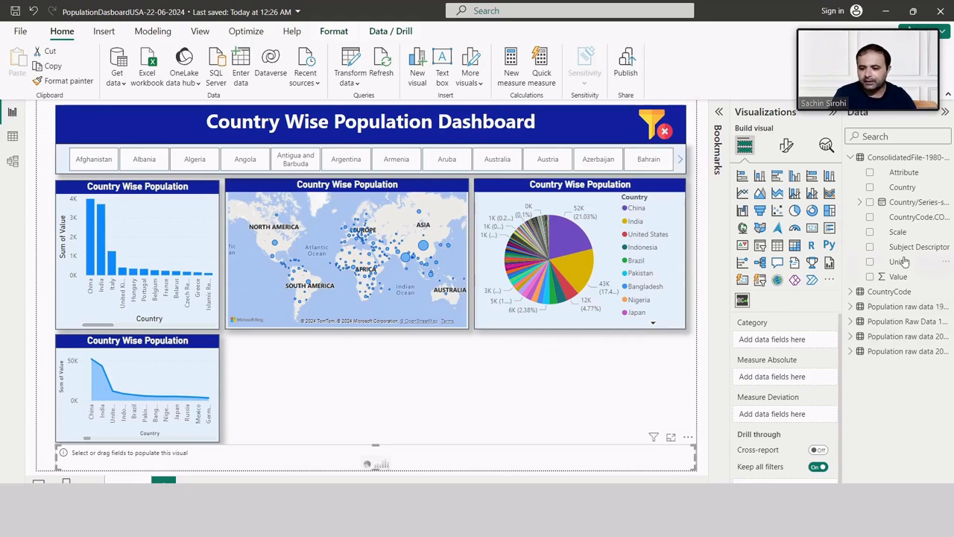
Step: Assign Country as the scroller's Category and Value as its Measure Absolute
{"action": "left_click", "coordinate": [870, 188]}
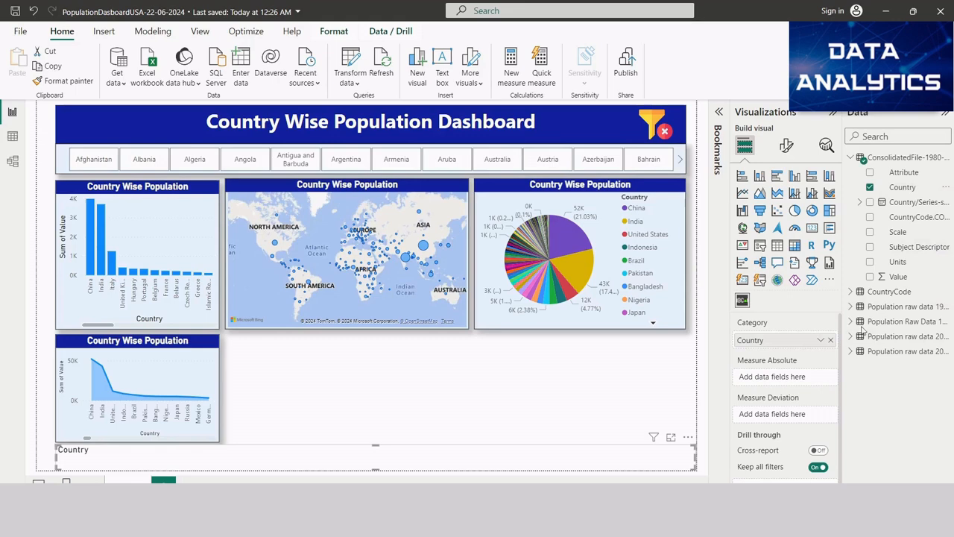
{"action": "left_click", "coordinate": [871, 277]}
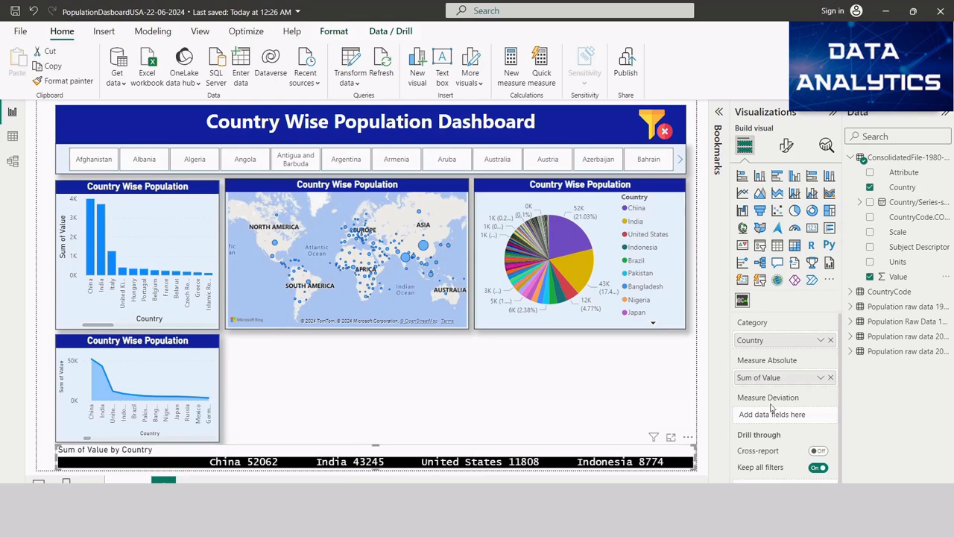
{"action": "scroll", "coordinate": [774, 395], "scroll_direction": "down", "scroll_amount": 1}
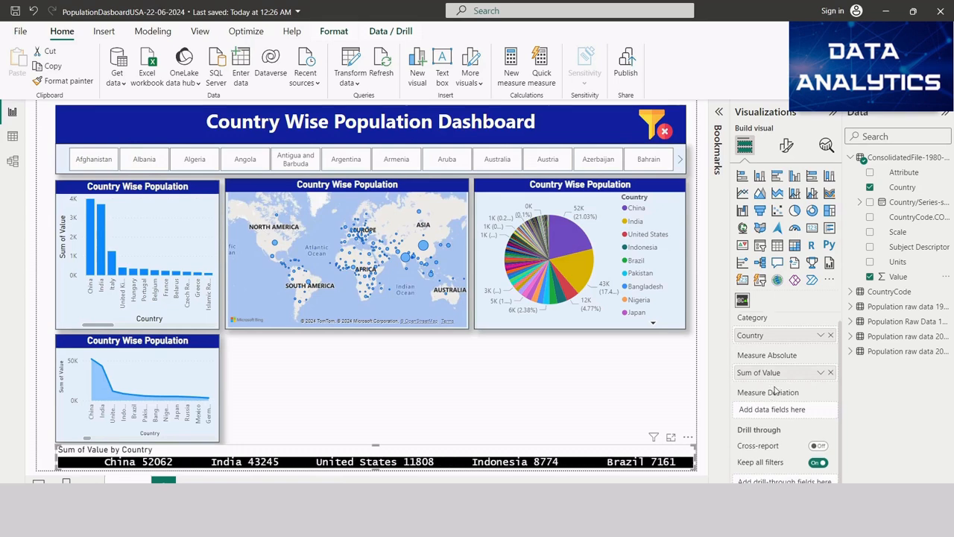
Step: Review the scroller's formatting options and turn off its header icons and title
{"action": "left_click", "coordinate": [787, 146]}
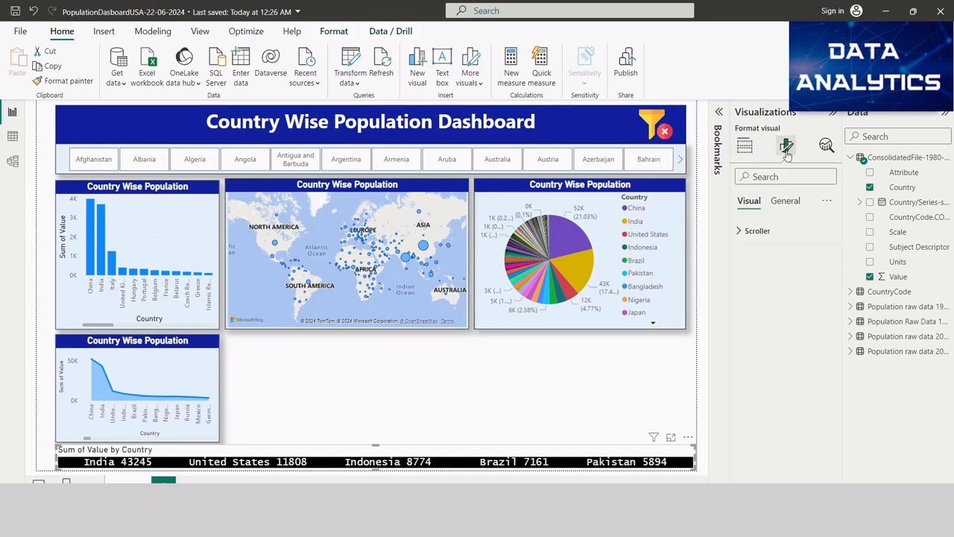
{"action": "left_click", "coordinate": [740, 232]}
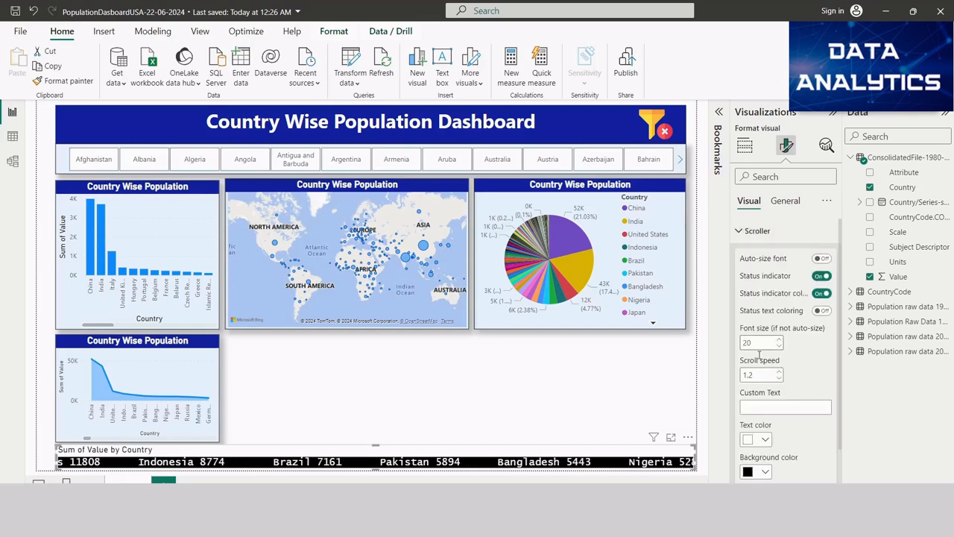
{"action": "scroll", "coordinate": [759, 357], "scroll_direction": "down", "scroll_amount": 1}
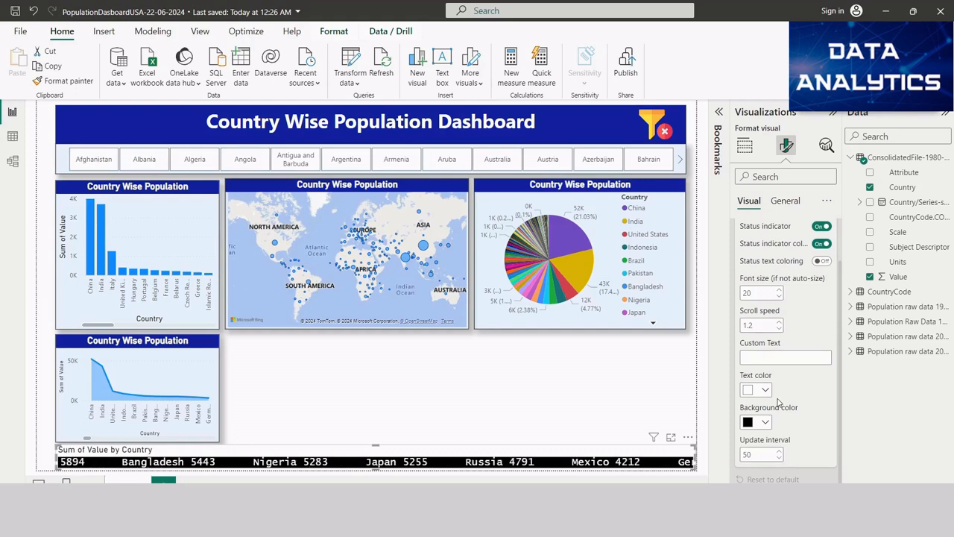
{"action": "scroll", "coordinate": [778, 403], "scroll_direction": "up", "scroll_amount": 1}
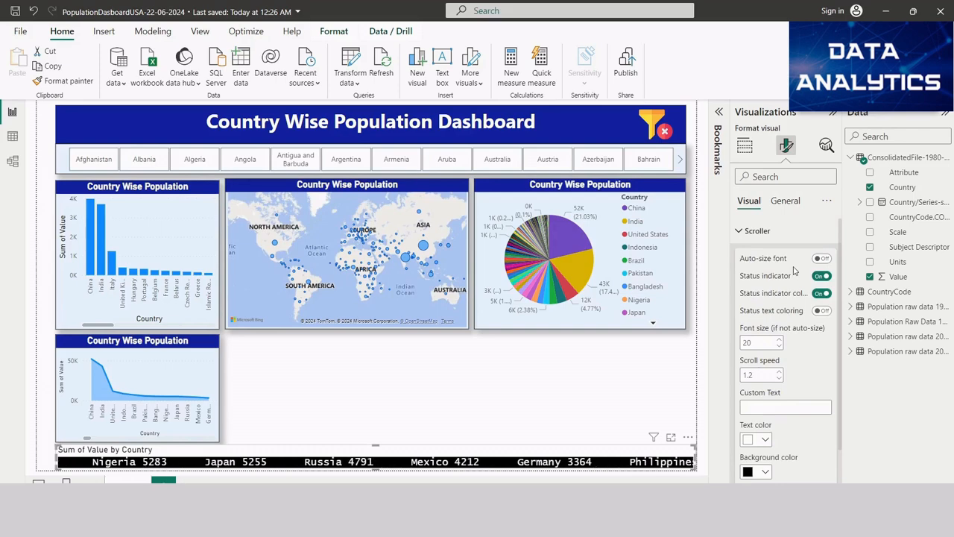
{"action": "left_click", "coordinate": [783, 201]}
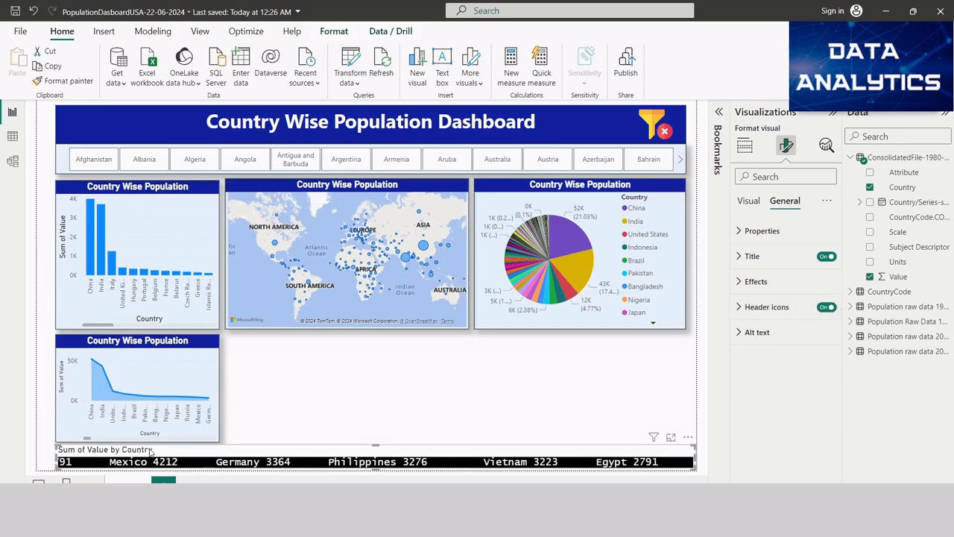
{"action": "left_click", "coordinate": [826, 307]}
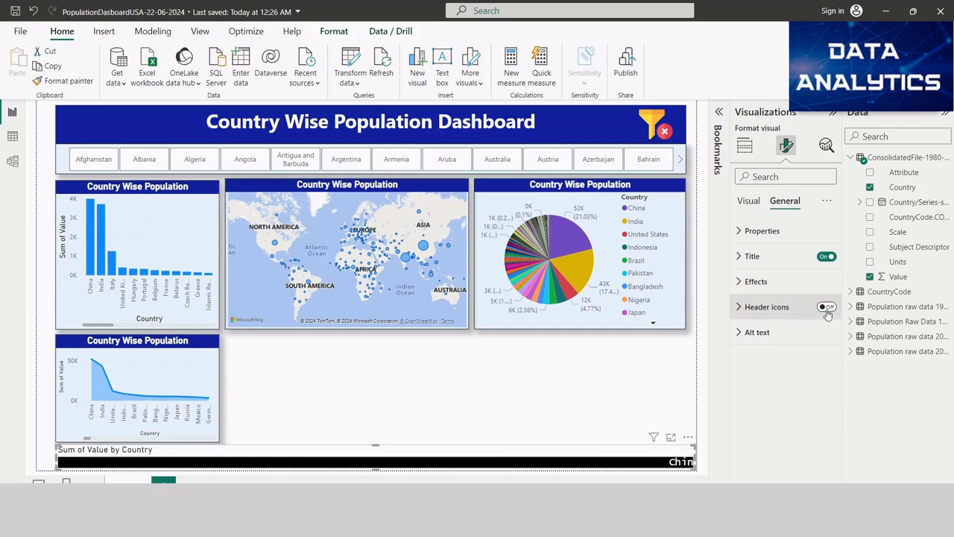
{"action": "left_click", "coordinate": [826, 257]}
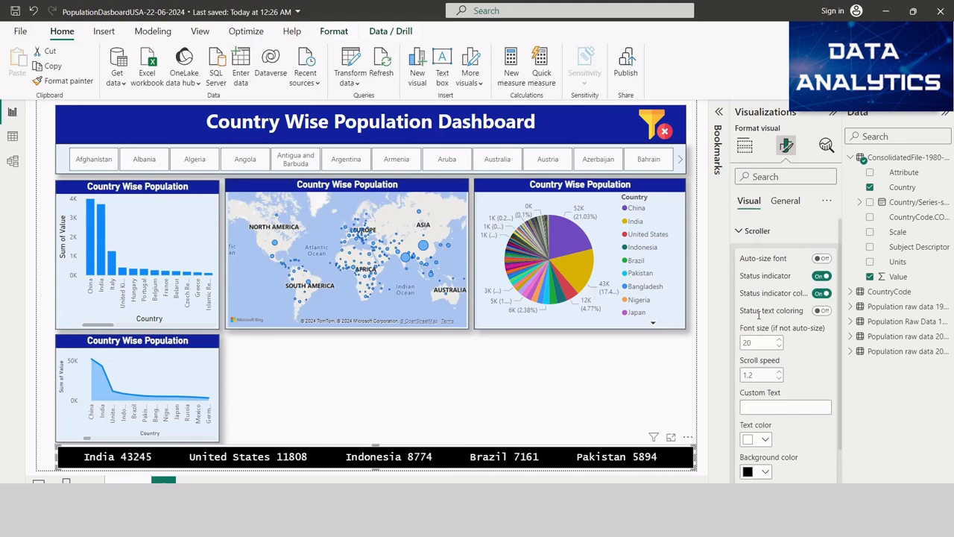
Step: Set the scroller's background color to dark blue and its font size to 21
{"action": "scroll", "coordinate": [764, 373], "scroll_direction": "down", "scroll_amount": 2}
{"action": "left_click", "coordinate": [766, 423]}
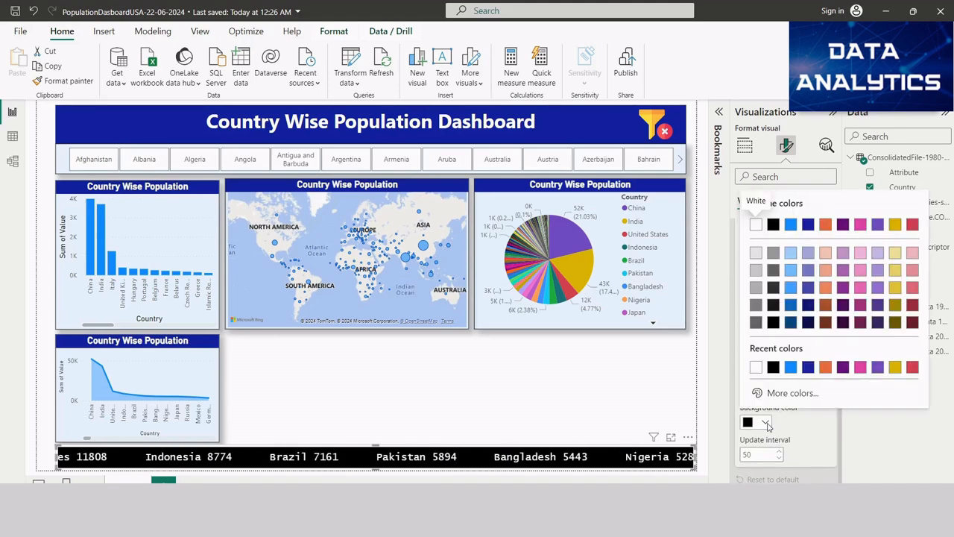
{"action": "left_click", "coordinate": [808, 367]}
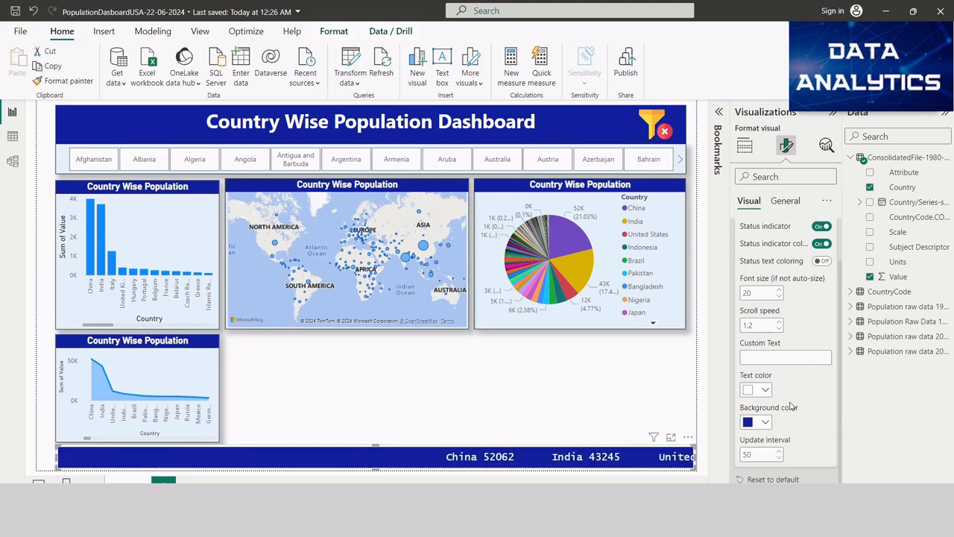
{"action": "scroll", "coordinate": [779, 417], "scroll_direction": "up", "scroll_amount": 2}
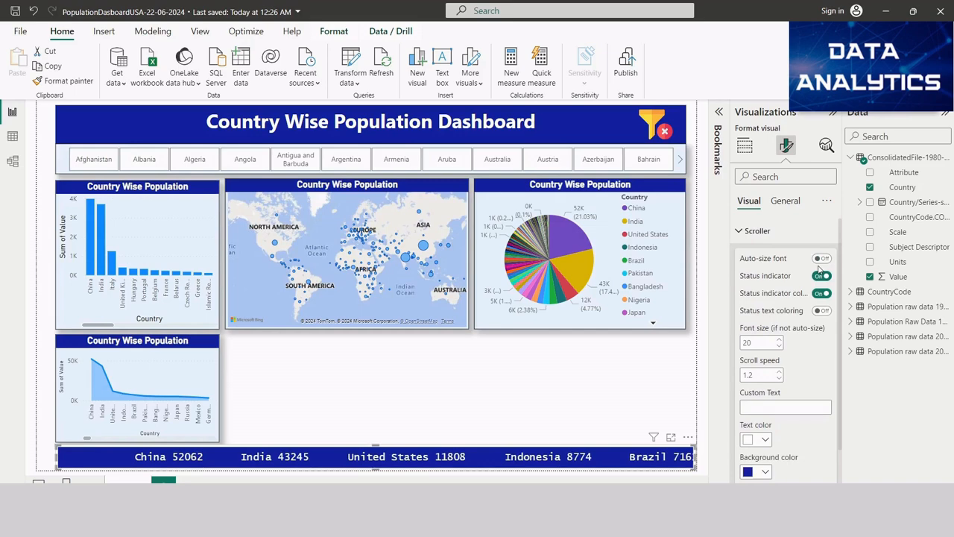
{"action": "scroll", "coordinate": [785, 381], "scroll_direction": "down", "scroll_amount": 1}
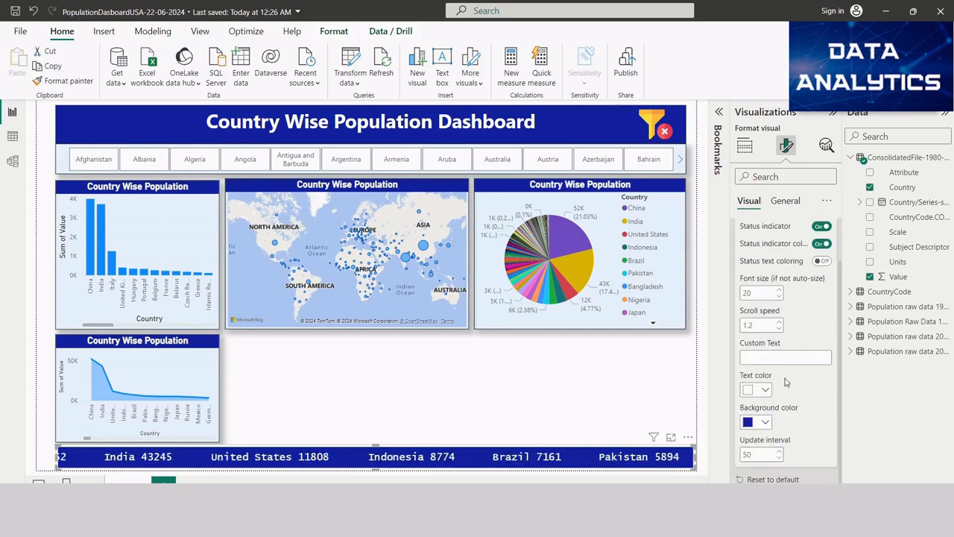
{"action": "left_click", "coordinate": [779, 291]}
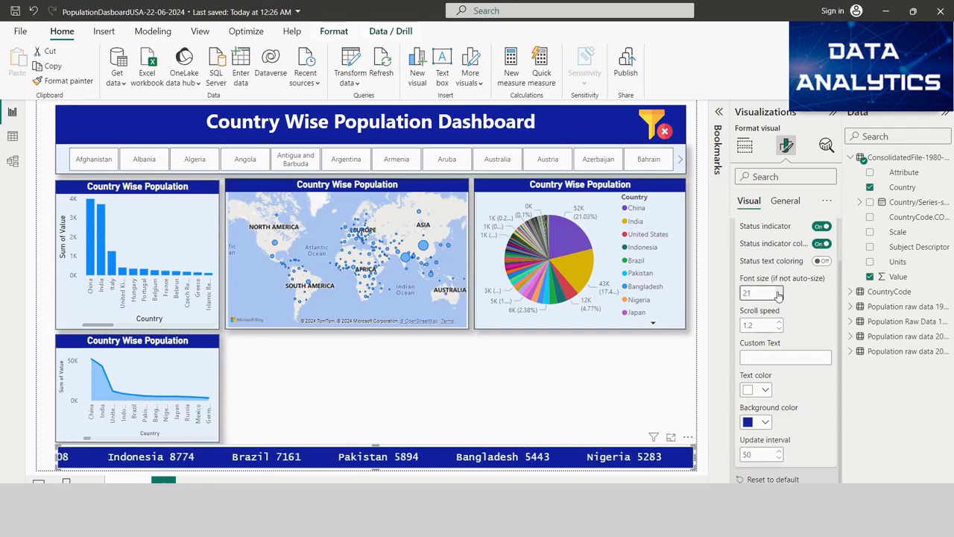
Step: Add an empty donut chart below the map visual
{"action": "left_click", "coordinate": [744, 146]}
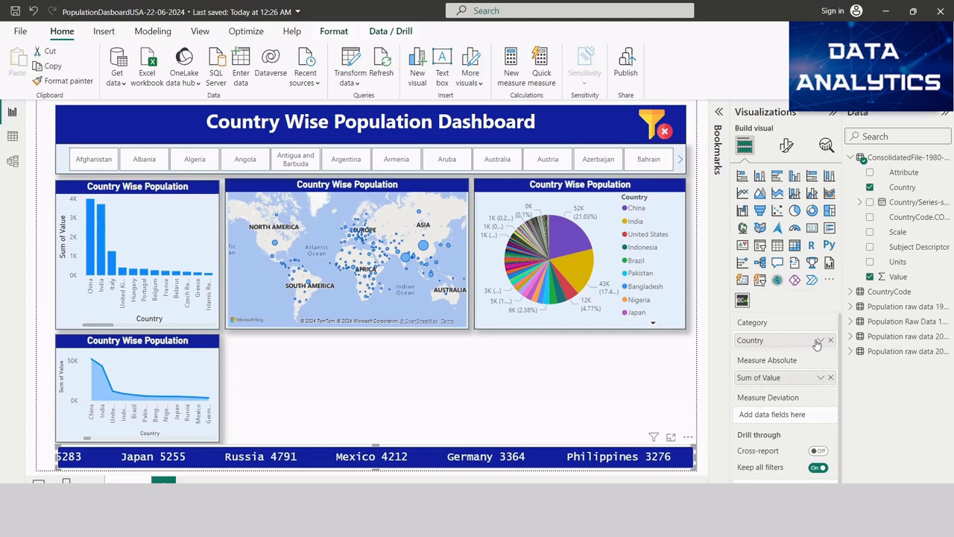
{"action": "left_click", "coordinate": [705, 343]}
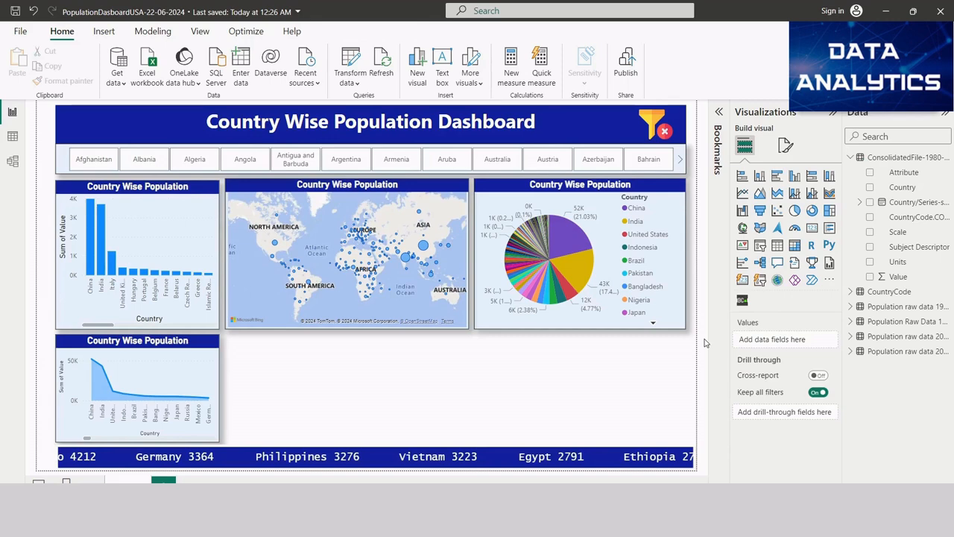
{"action": "left_click", "coordinate": [812, 211]}
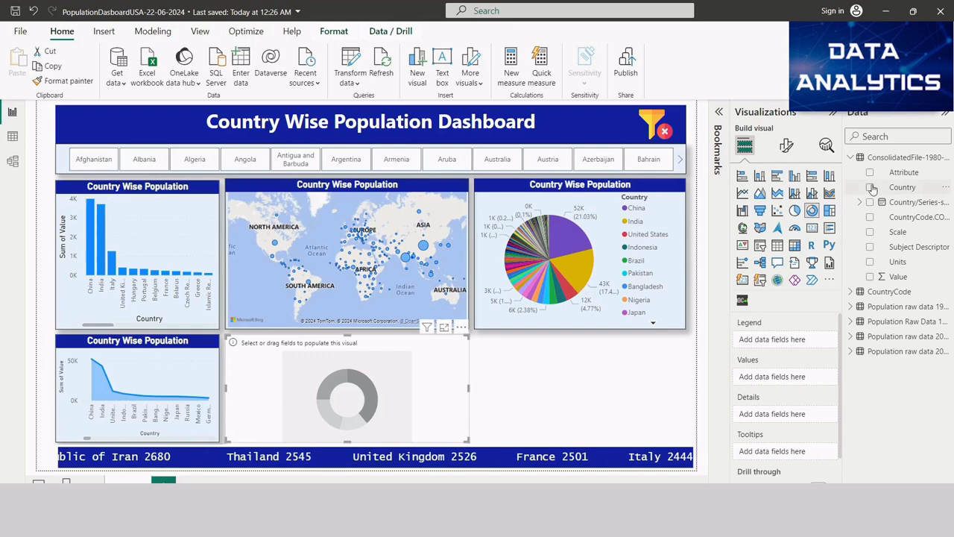
{"action": "left_click", "coordinate": [869, 172]}
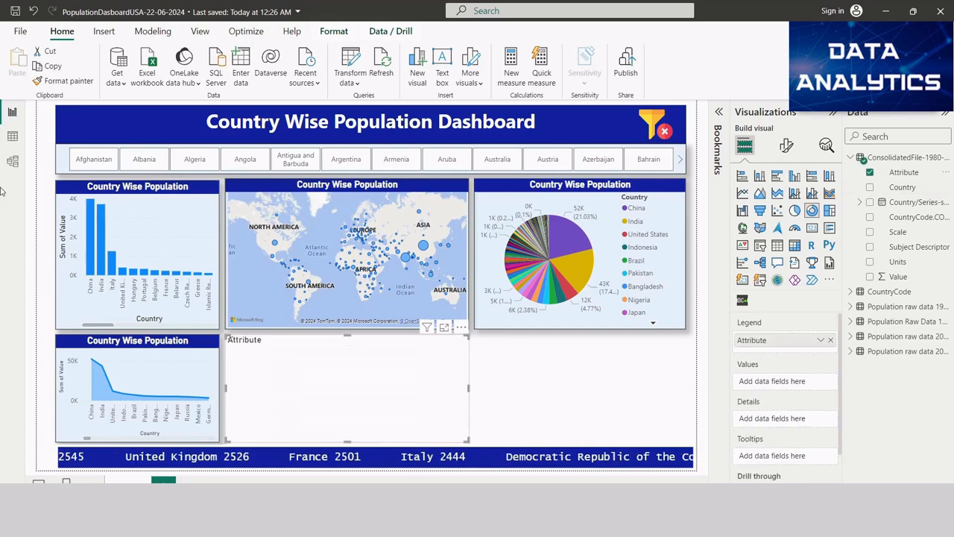
{"action": "left_click", "coordinate": [12, 136]}
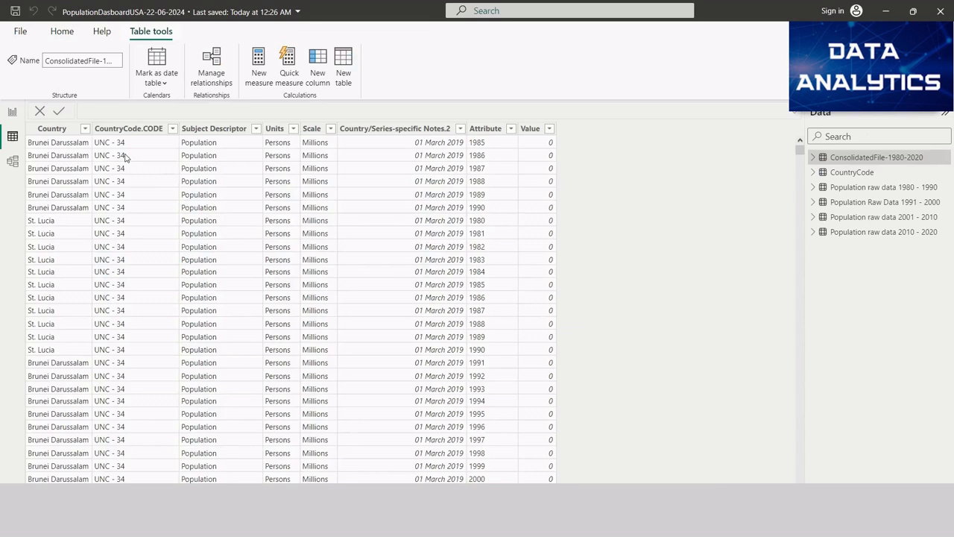
{"action": "left_click", "coordinate": [815, 159]}
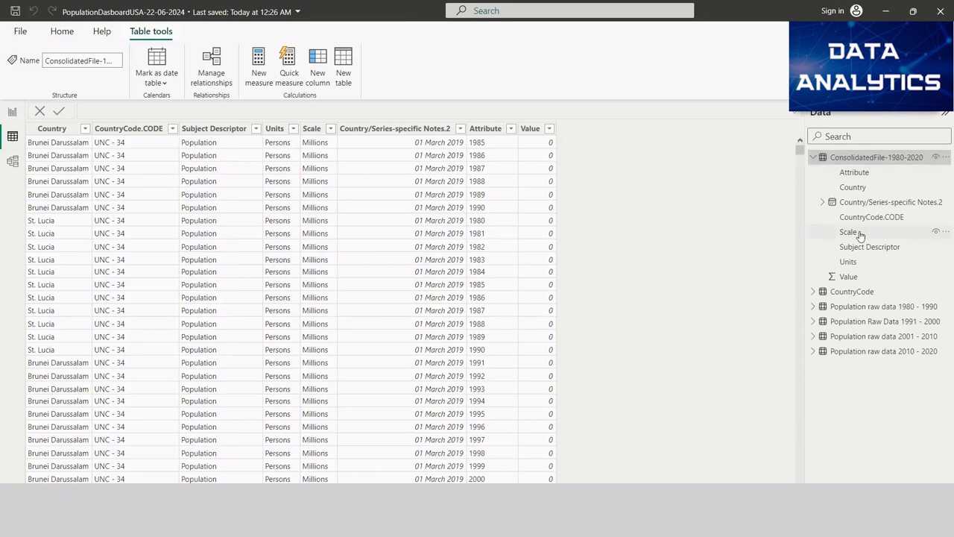
{"action": "left_click", "coordinate": [9, 113]}
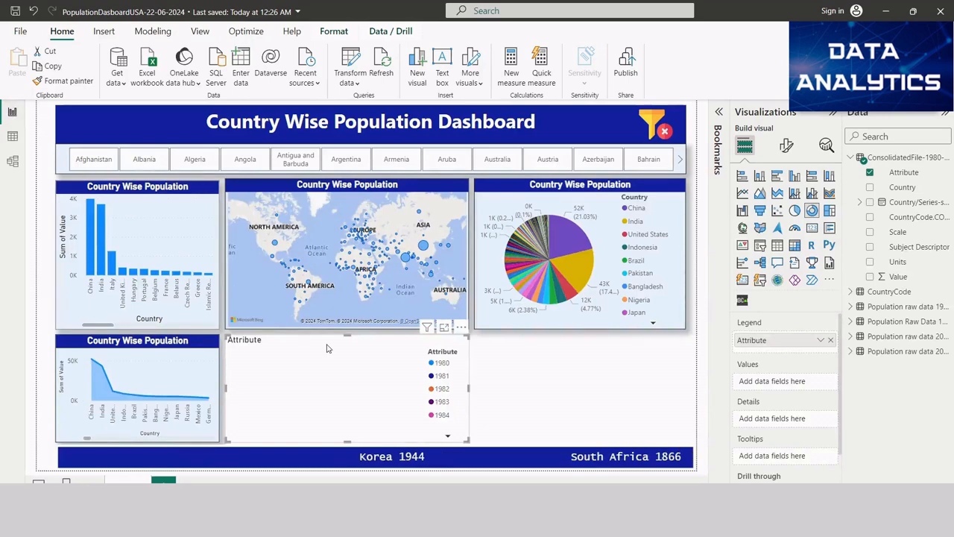
{"action": "left_click", "coordinate": [869, 173]}
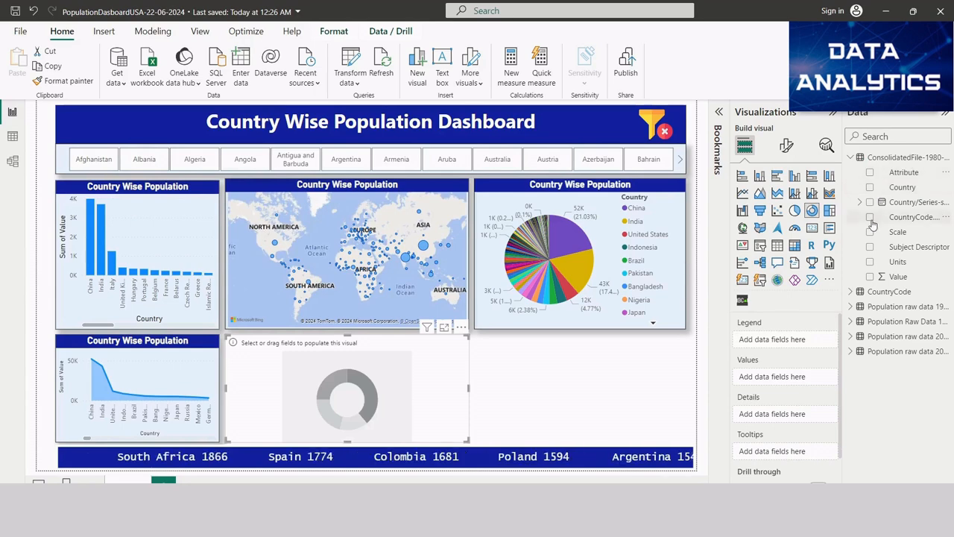
Step: Assign CountryCode.CODE as the donut chart's Legend and Value as its Values
{"action": "left_click", "coordinate": [870, 217]}
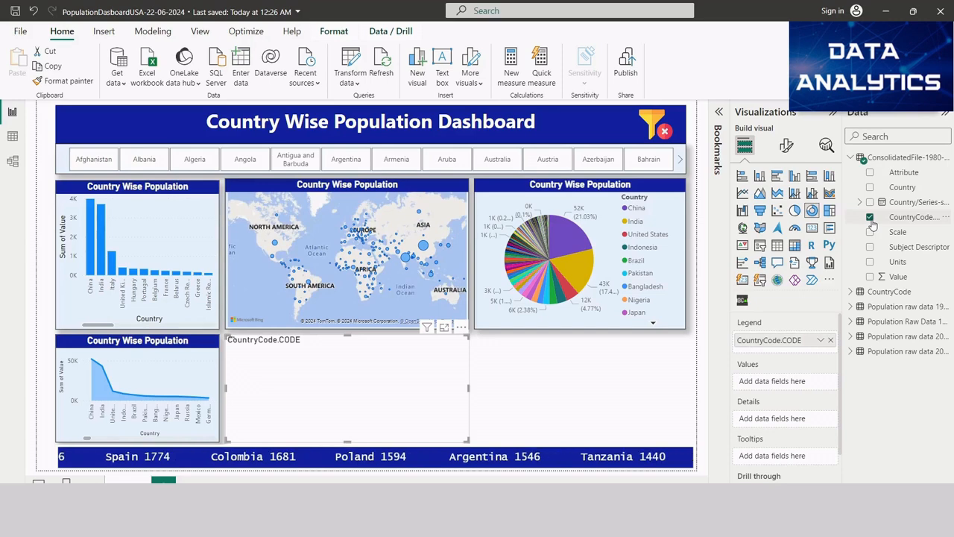
{"action": "left_click", "coordinate": [870, 278]}
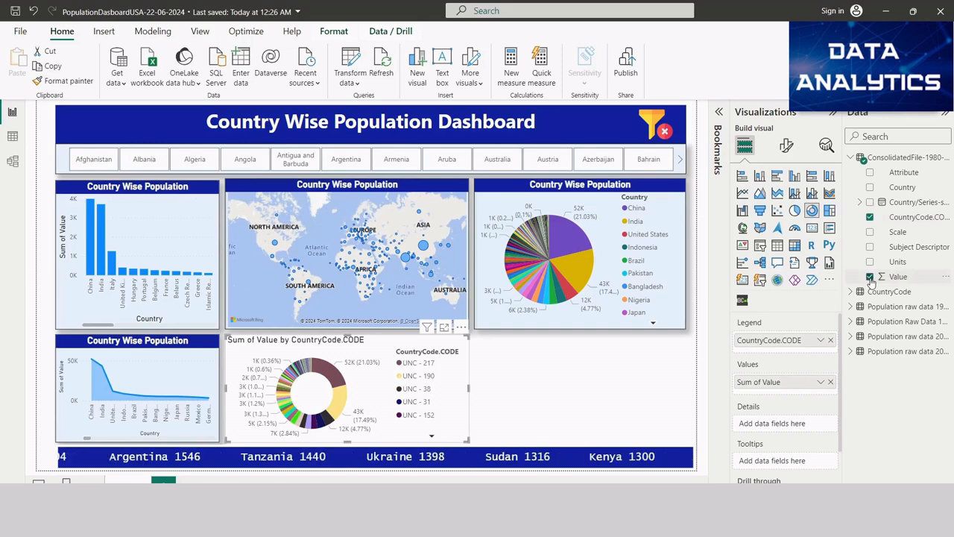
{"action": "scroll", "coordinate": [793, 442], "scroll_direction": "down", "scroll_amount": 1}
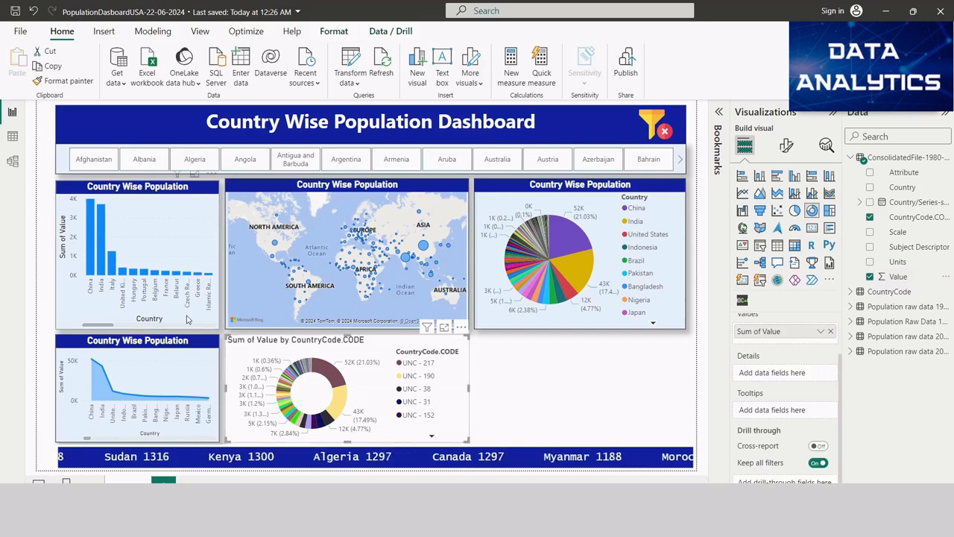
Step: Copy the column chart's formatting onto the donut chart with Format painter
{"action": "left_click", "coordinate": [187, 319]}
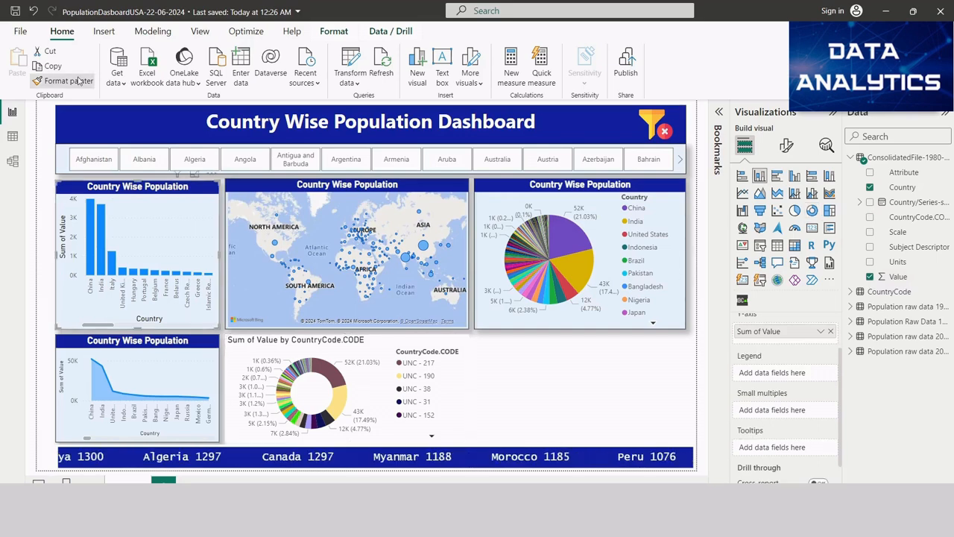
{"action": "left_click", "coordinate": [379, 377]}
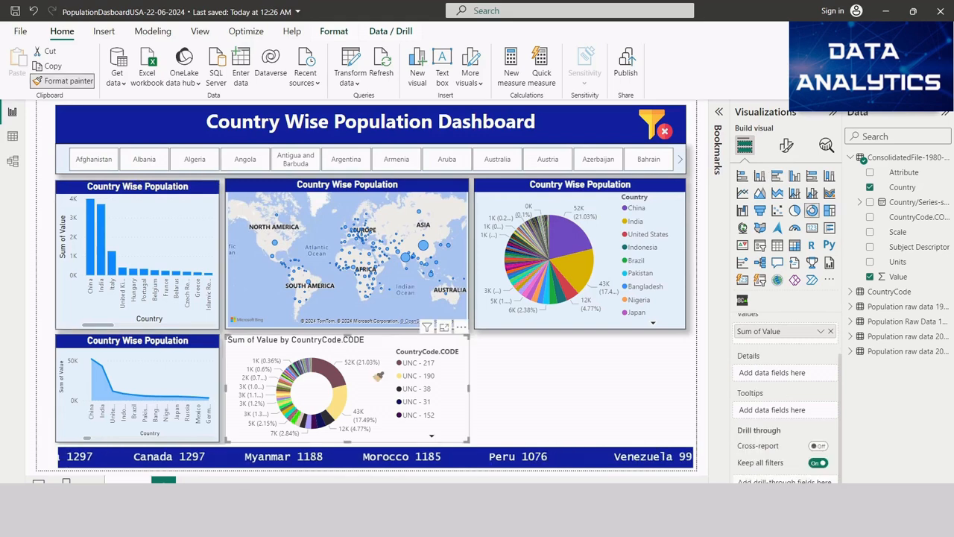
{"action": "left_click", "coordinate": [378, 377]}
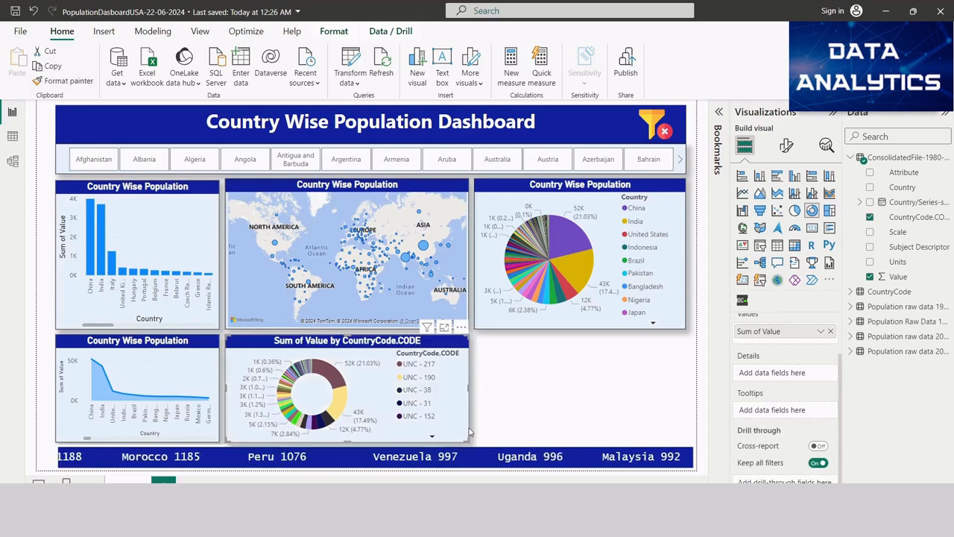
Step: Set the donut chart's title text to "Country Code Wise Population"
{"action": "left_click", "coordinate": [786, 146]}
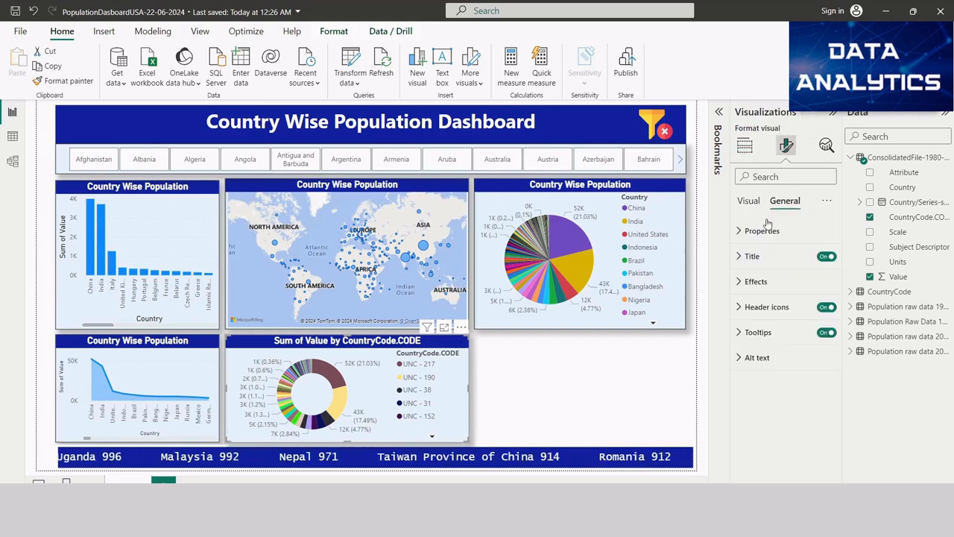
{"action": "left_click", "coordinate": [739, 263]}
{"action": "left_click_drag", "start_coordinate": [800, 319], "coordinate": [720, 319]}
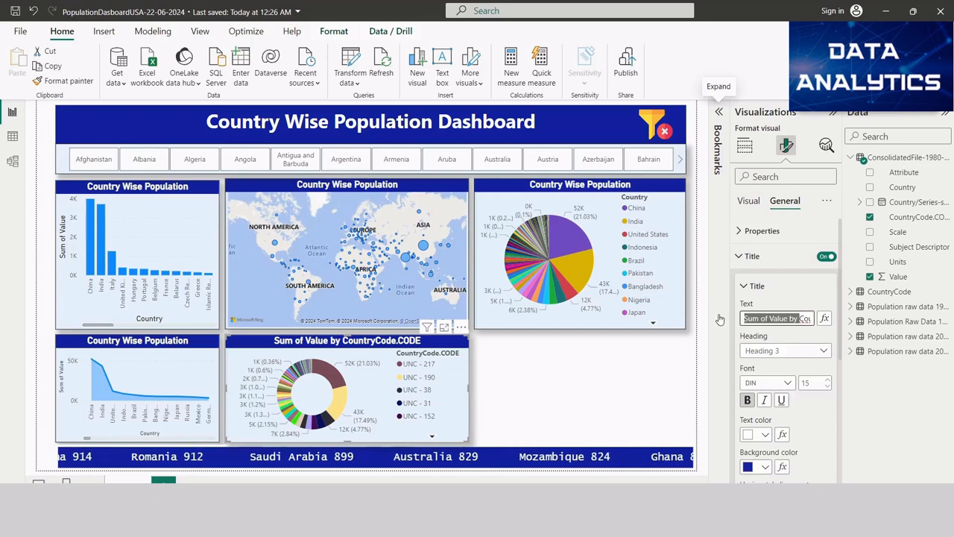
{"action": "key", "text": "BackSpace"}
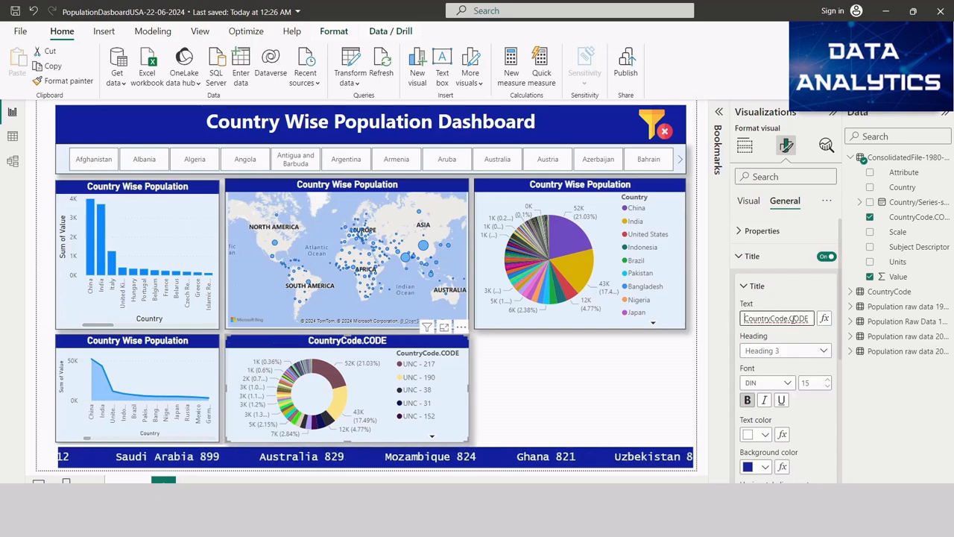
{"action": "double_click", "coordinate": [794, 319]}
{"action": "key", "text": "BackSpace"}
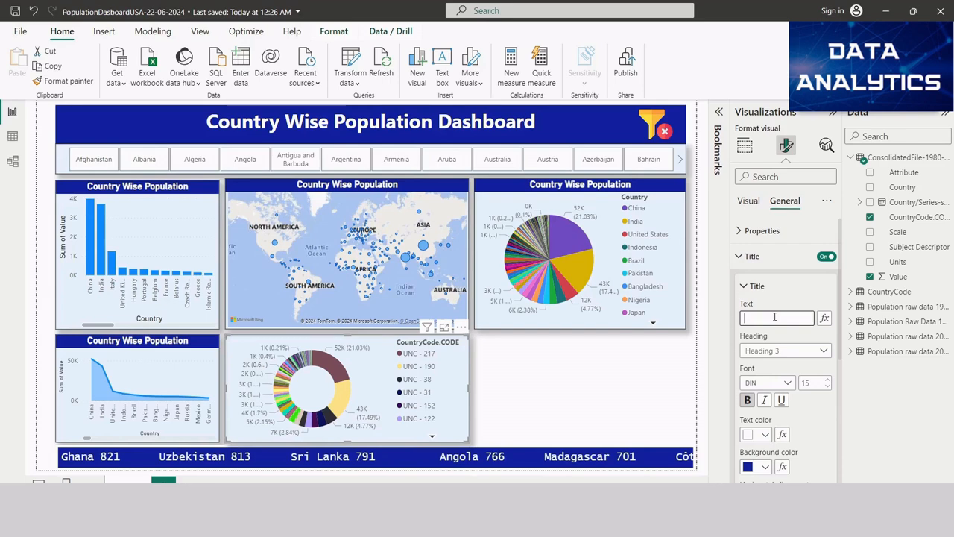
{"action": "type", "text": "Country Code "}
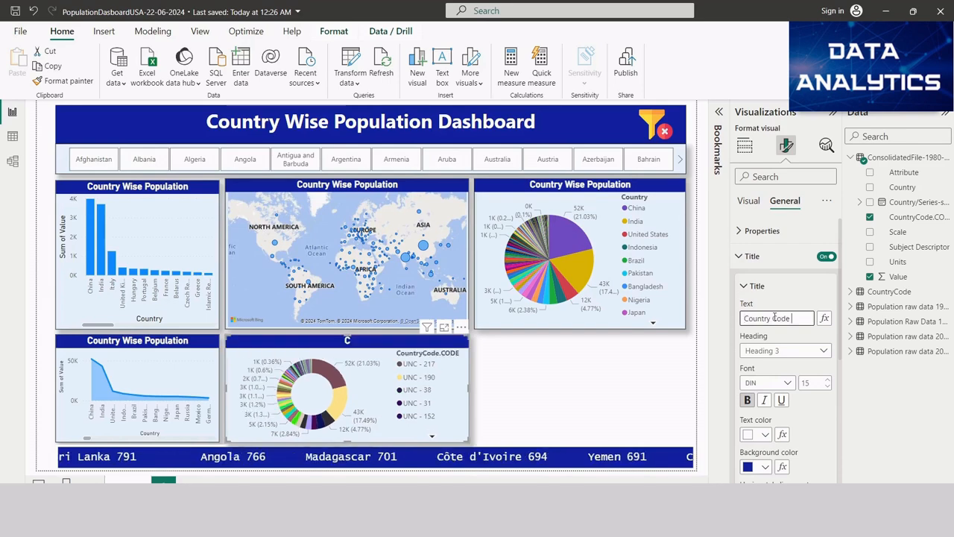
{"action": "type", "text": "Wise Population"}
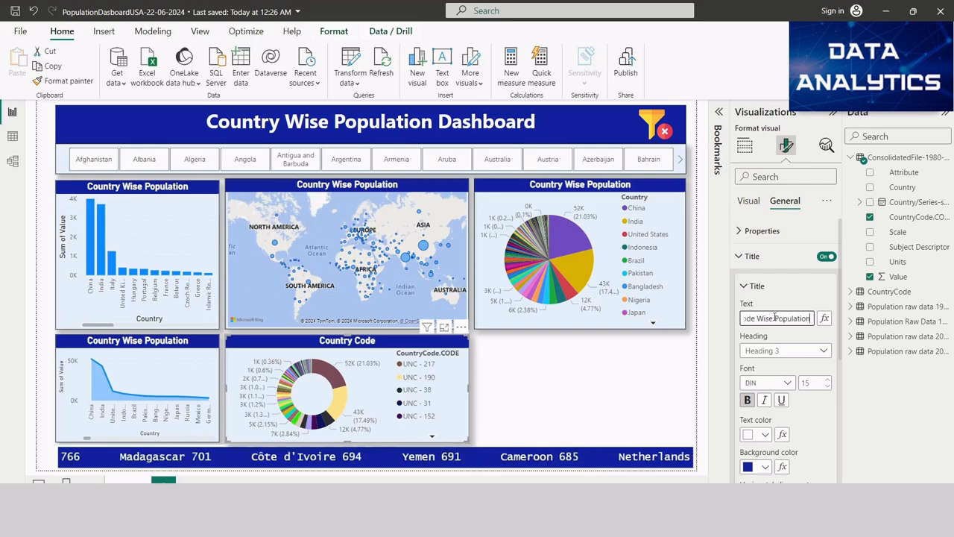
{"action": "key", "text": "Return"}
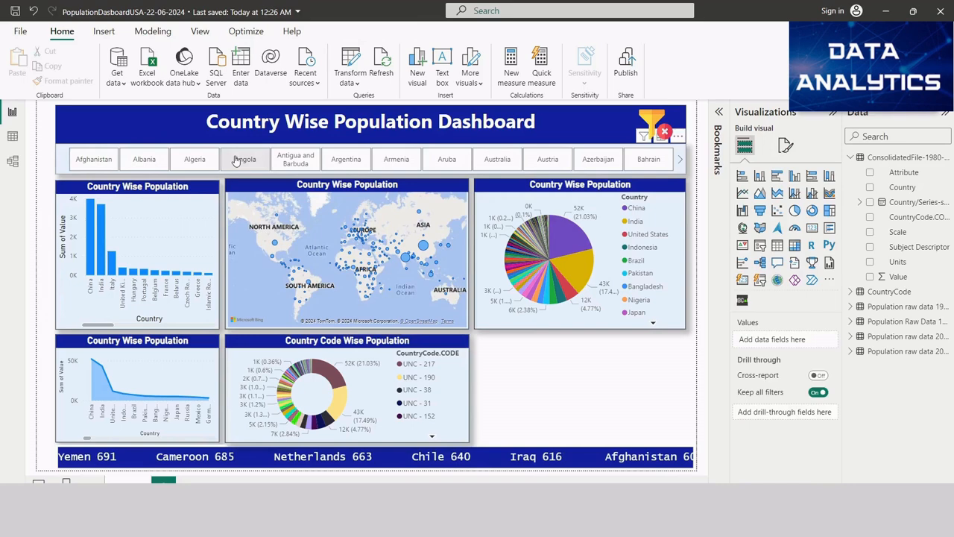
Step: Test the dashboard by filtering to Angola and Armenia together in the country slicer, and reset it with the clear-filter image
{"action": "left_click", "coordinate": [237, 159]}
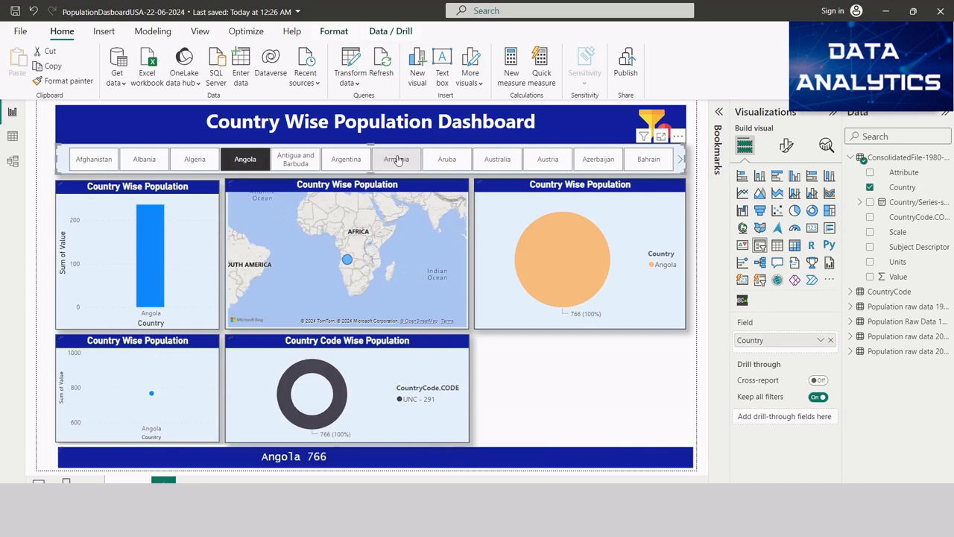
{"action": "left_click", "coordinate": [397, 160], "text": "ctrl"}
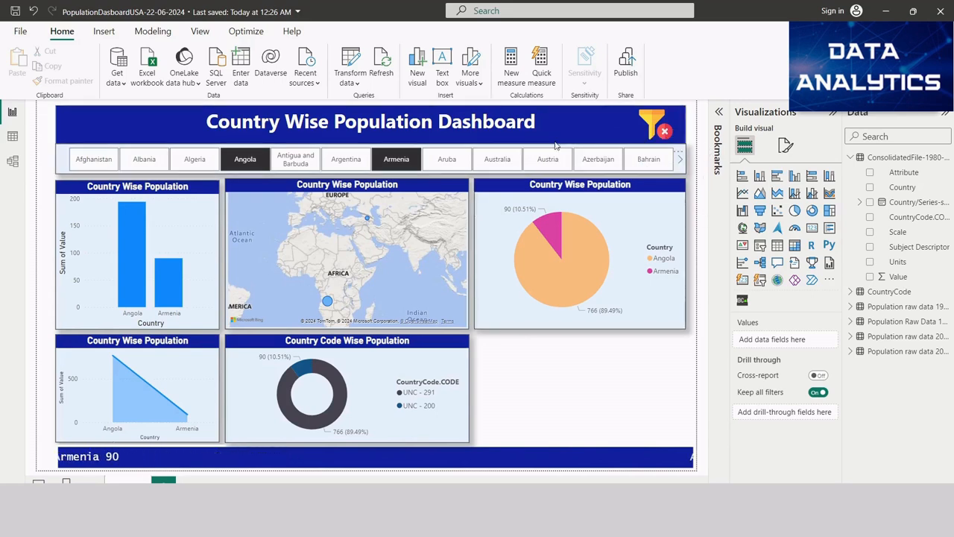
{"action": "left_click", "coordinate": [645, 130]}
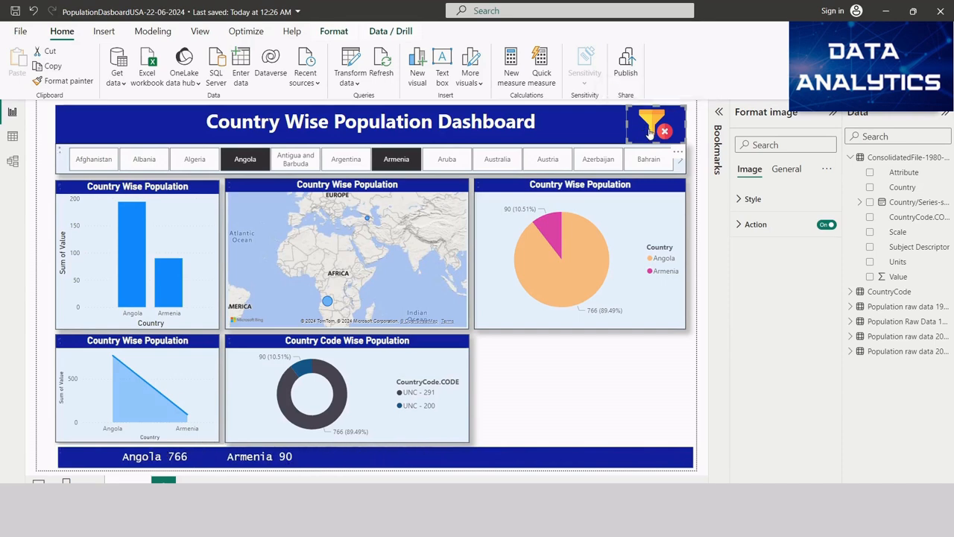
{"action": "left_click", "coordinate": [650, 131], "text": "ctrl"}
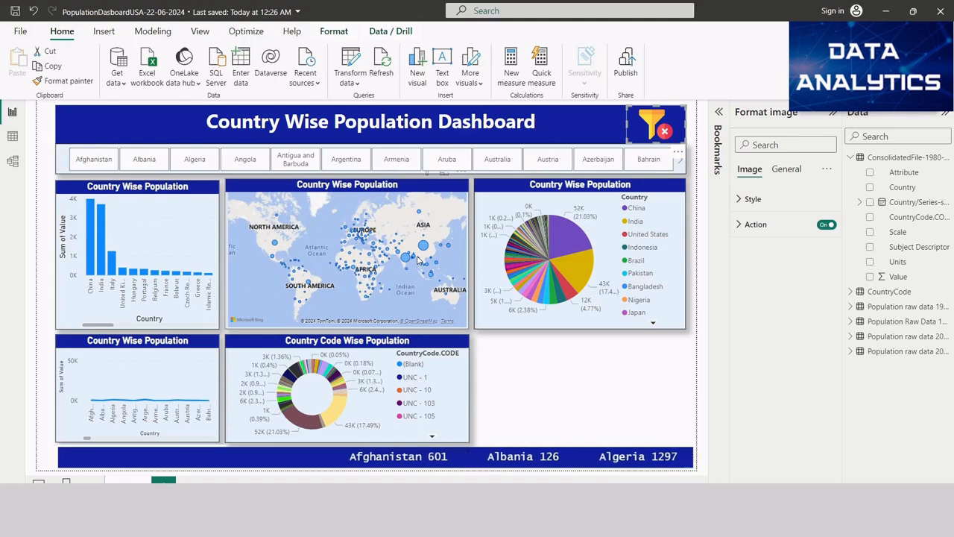
{"action": "left_click", "coordinate": [572, 391]}
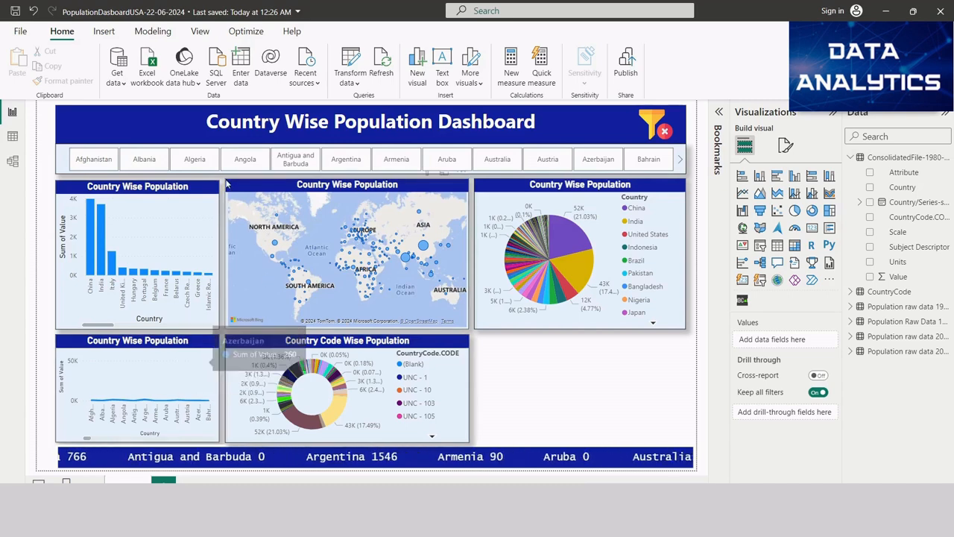
{"action": "left_click", "coordinate": [164, 379]}
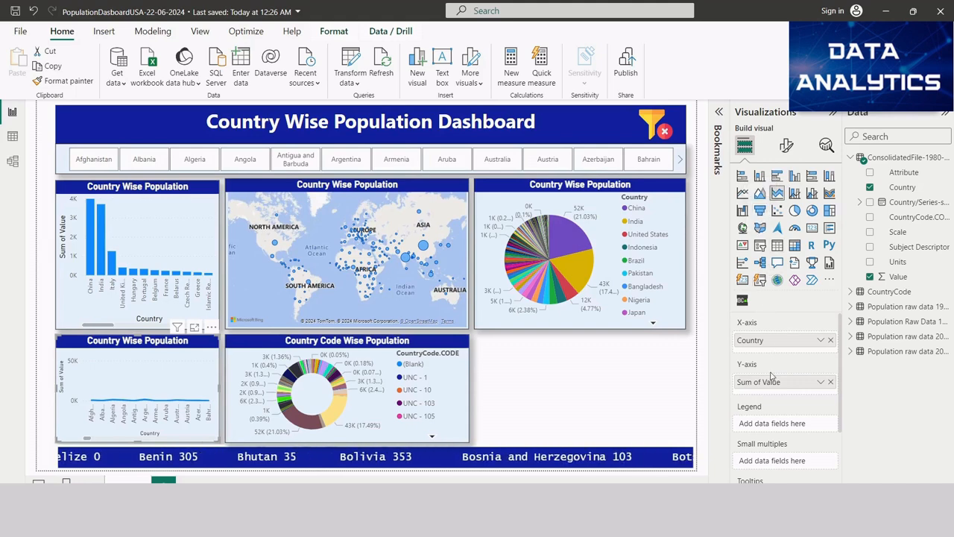
{"action": "scroll", "coordinate": [769, 382], "scroll_direction": "down", "scroll_amount": 2}
{"action": "scroll", "coordinate": [771, 389], "scroll_direction": "up", "scroll_amount": 2}
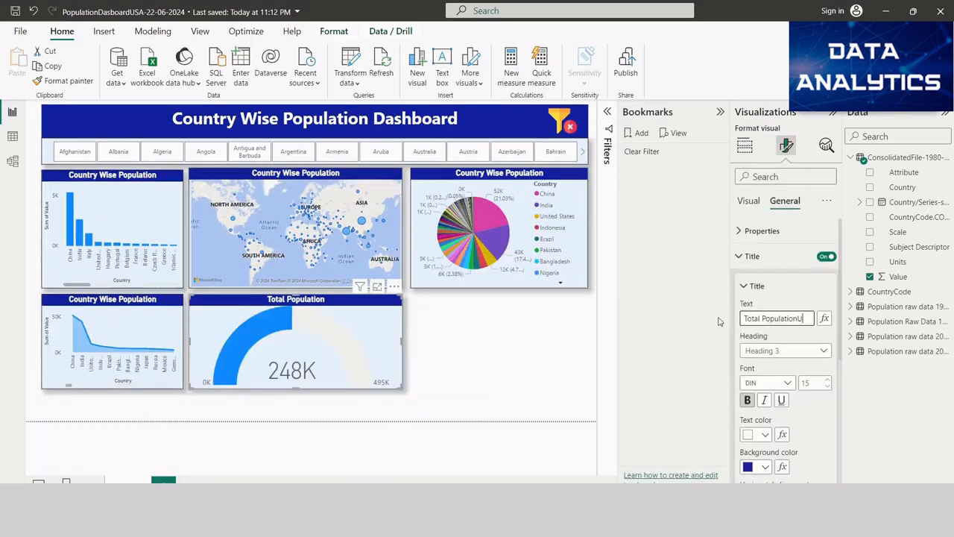
Step: Add the Scroller visual as a thin strip below the area chart and Total Population gauge, spanning the dashboard's full width
{"action": "type", "text": "U"}
{"action": "left_click", "coordinate": [745, 146]}
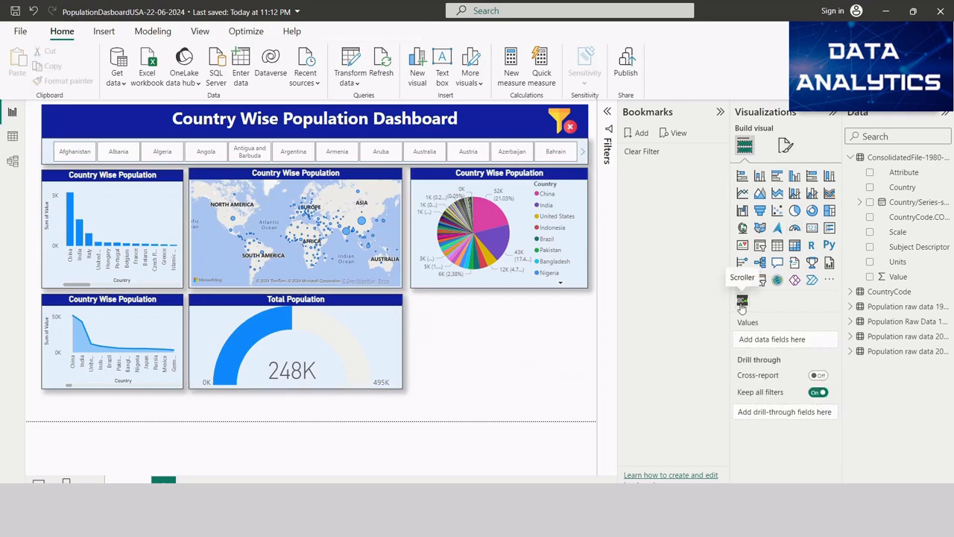
{"action": "left_click_drag", "start_coordinate": [466, 323], "coordinate": [456, 374]}
{"action": "left_click_drag", "start_coordinate": [492, 328], "coordinate": [137, 418]}
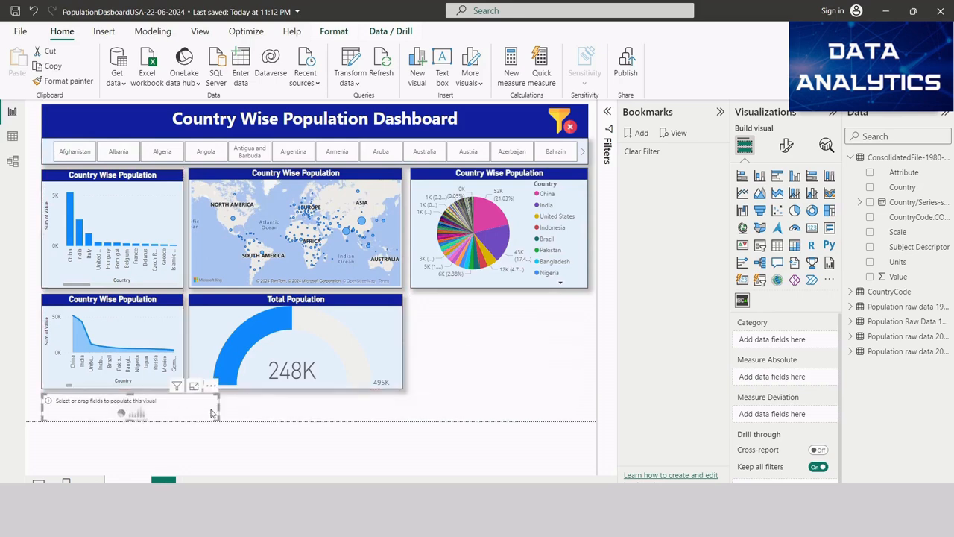
{"action": "left_click_drag", "start_coordinate": [222, 415], "coordinate": [590, 409]}
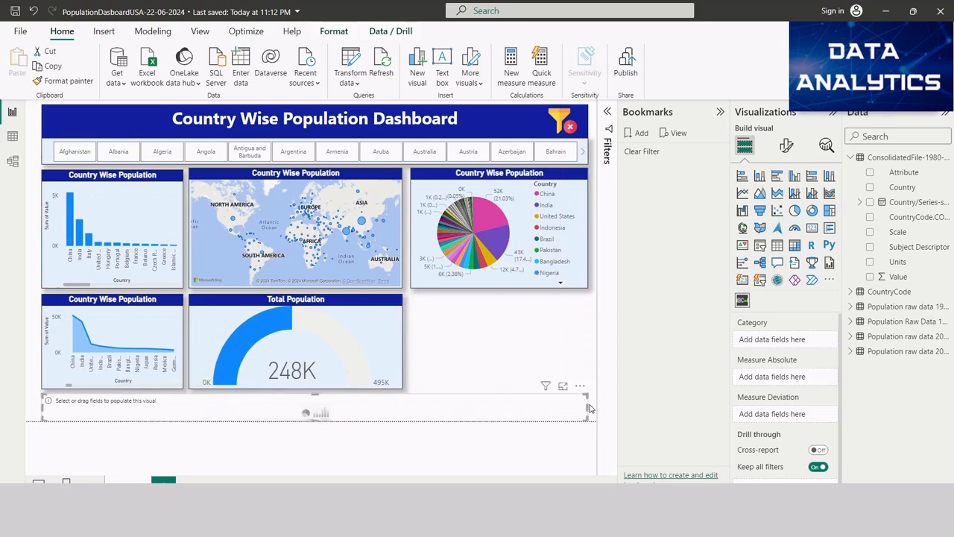
Step: Set the Total Population gauge's minimum value to the Minimum of Value and its maximum value to the Maximum of Value
{"action": "left_click", "coordinate": [366, 327]}
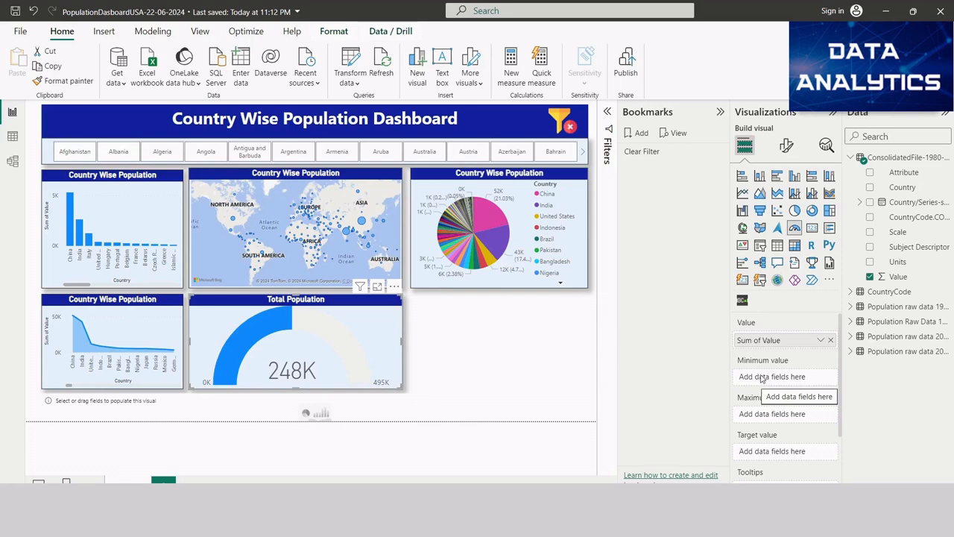
{"action": "left_click_drag", "start_coordinate": [894, 277], "coordinate": [796, 379]}
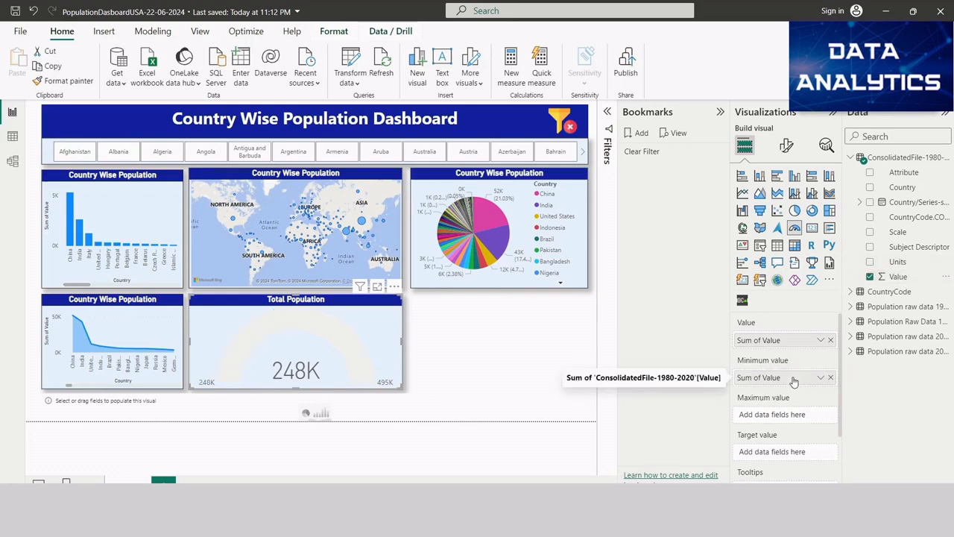
{"action": "left_click_drag", "start_coordinate": [895, 280], "coordinate": [795, 416]}
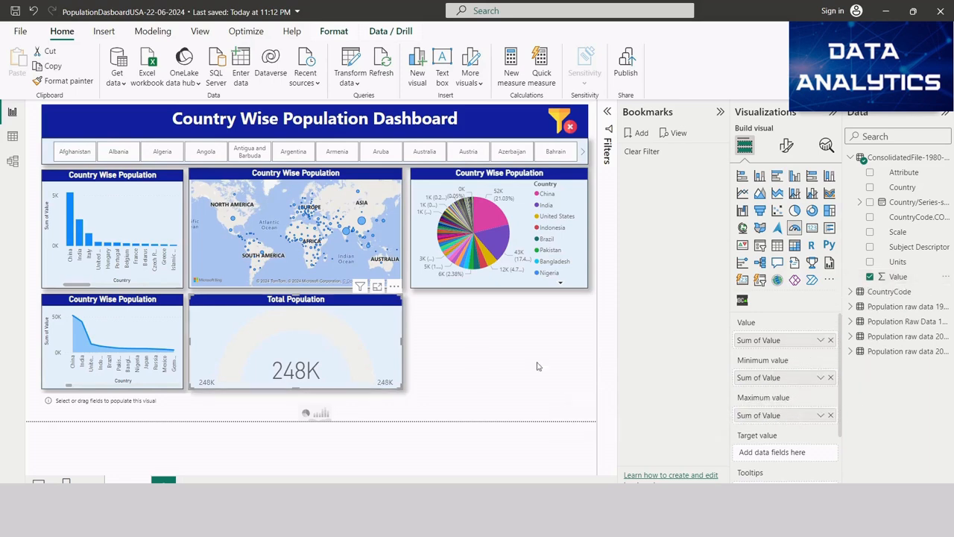
{"action": "left_click", "coordinate": [819, 378]}
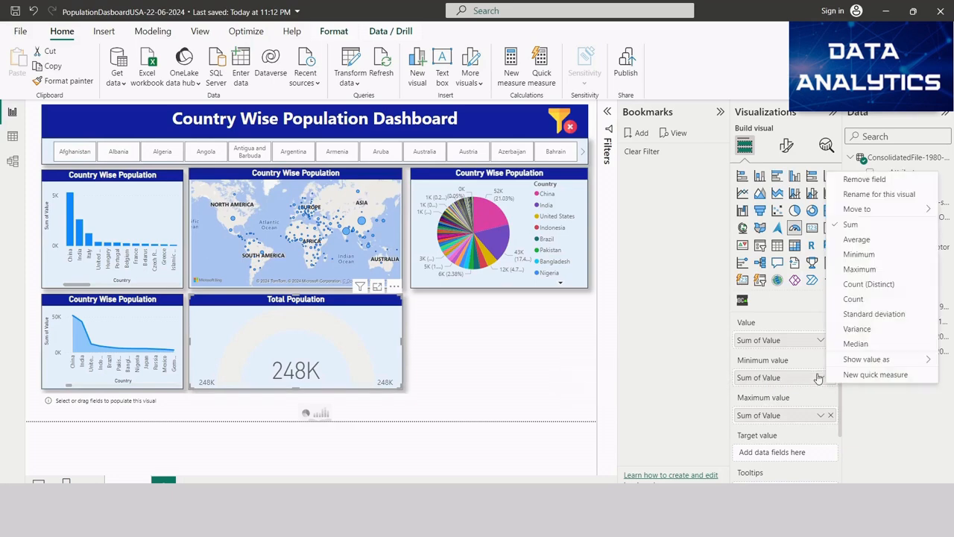
{"action": "left_click", "coordinate": [851, 254]}
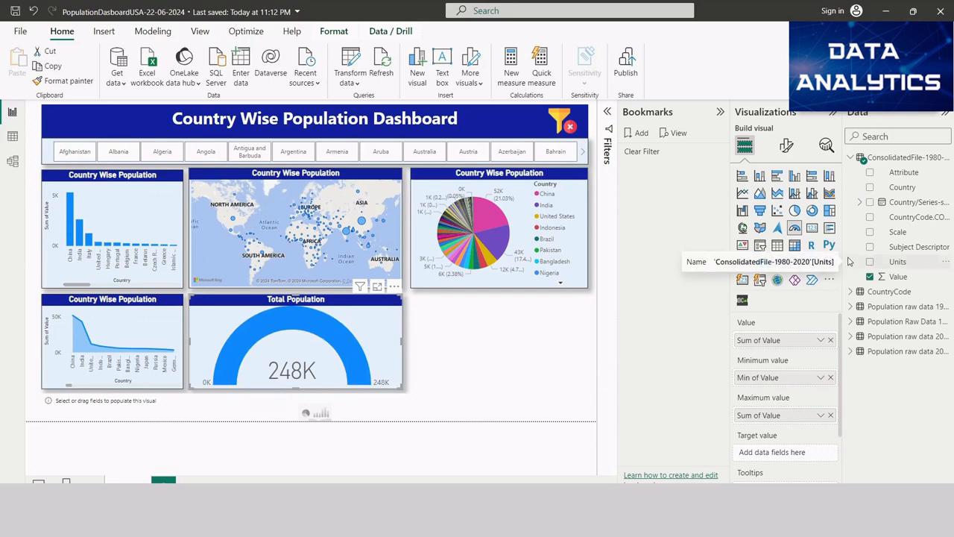
{"action": "left_click", "coordinate": [821, 415]}
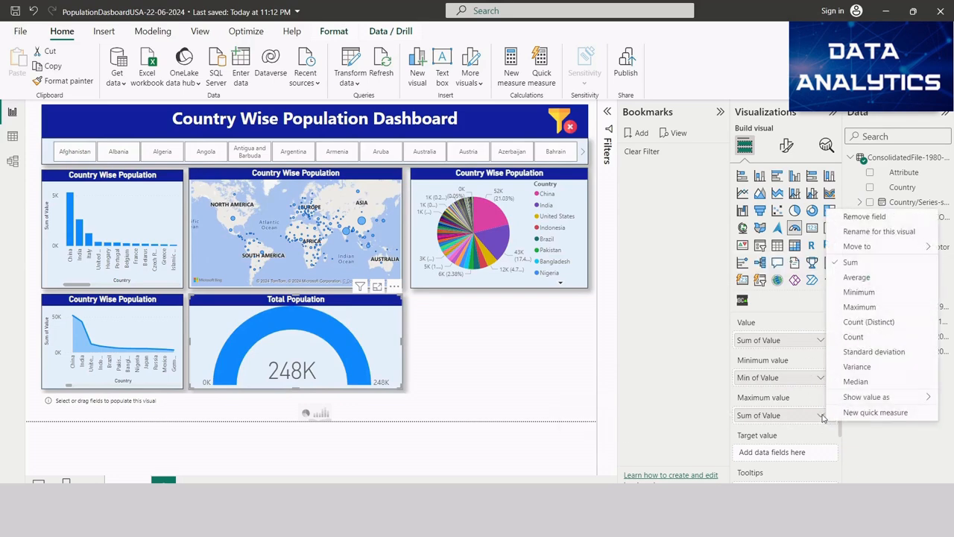
{"action": "left_click", "coordinate": [859, 307]}
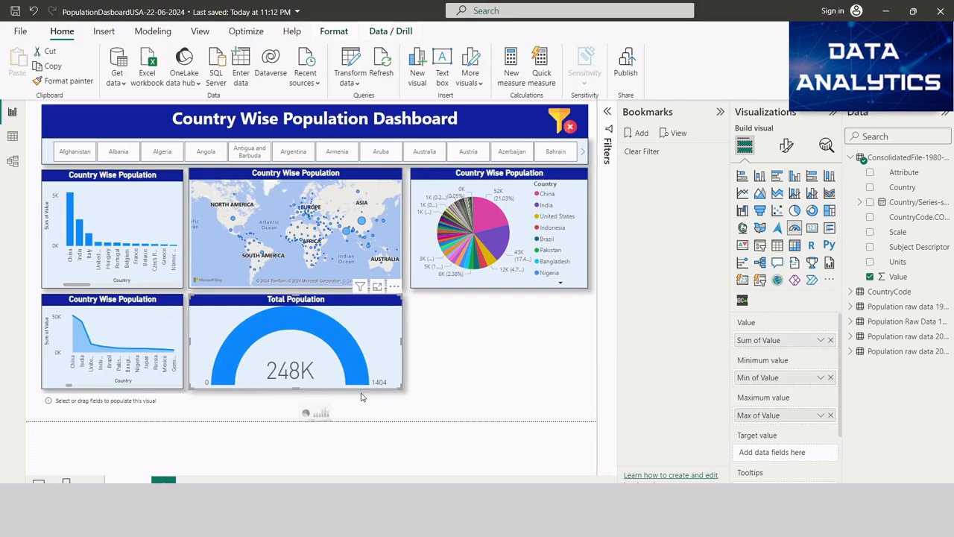
Step: Assign Country as the Scroller visual's category and Sum of Value as its absolute measure
{"action": "left_click", "coordinate": [322, 413]}
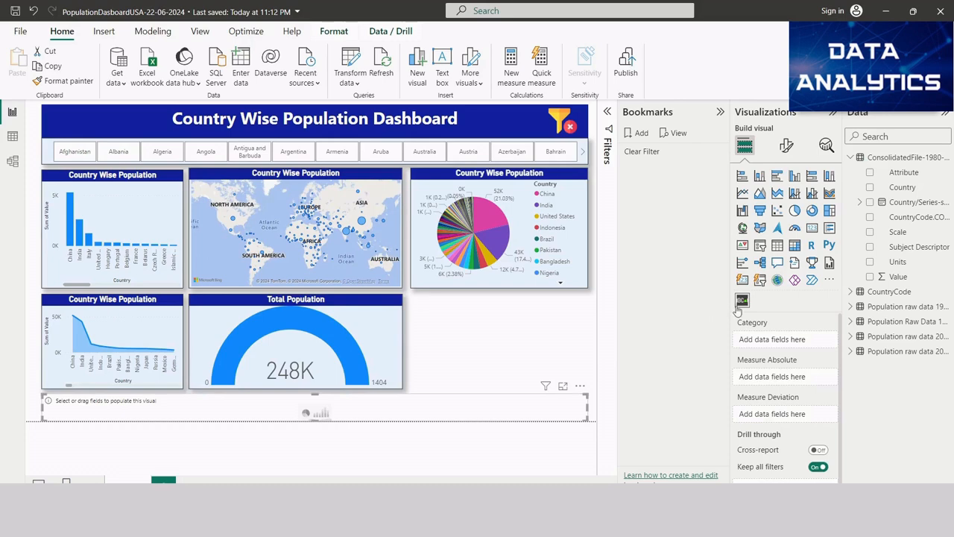
{"action": "left_click", "coordinate": [829, 279]}
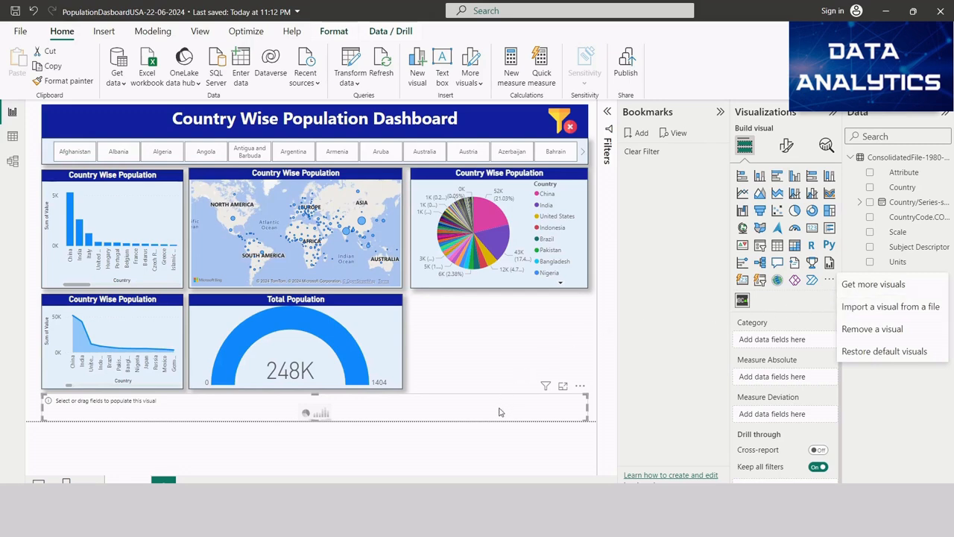
{"action": "key", "text": "Escape"}
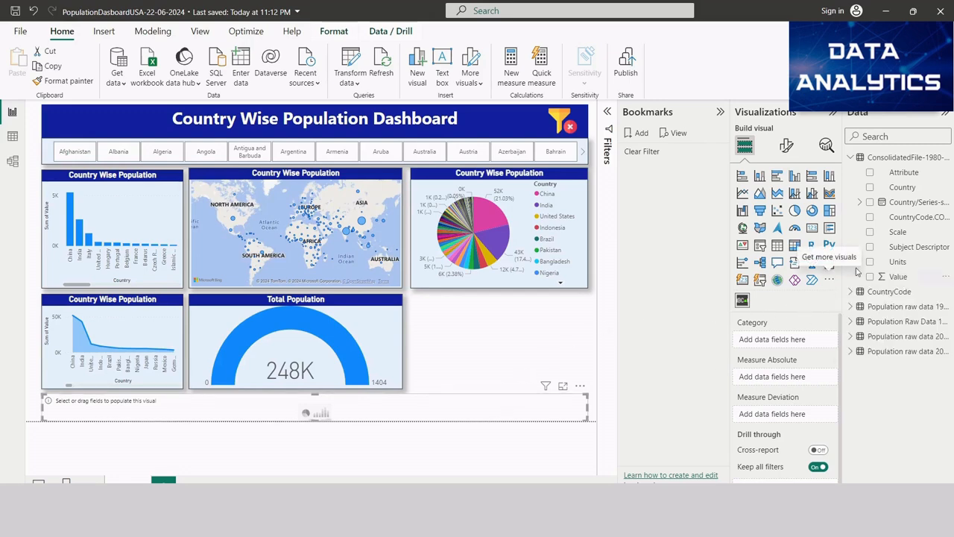
{"action": "left_click", "coordinate": [870, 188]}
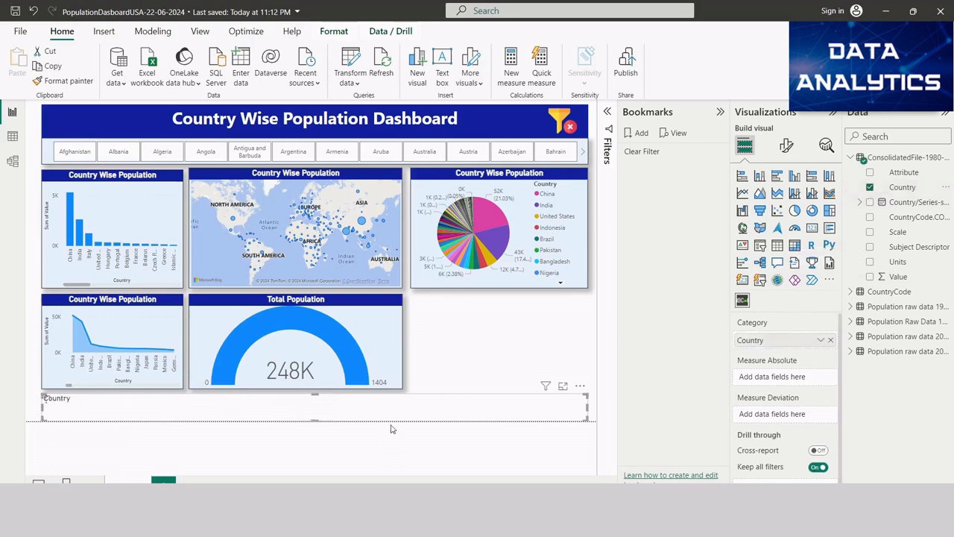
{"action": "left_click", "coordinate": [870, 276]}
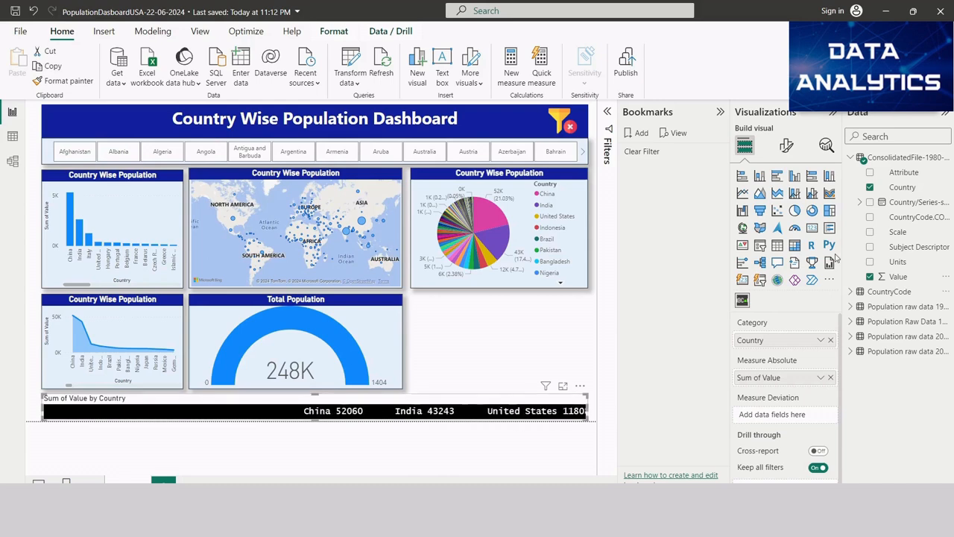
Step: Set the Scroller's background color to the dark blue used in the dashboard's header
{"action": "left_click", "coordinate": [783, 146]}
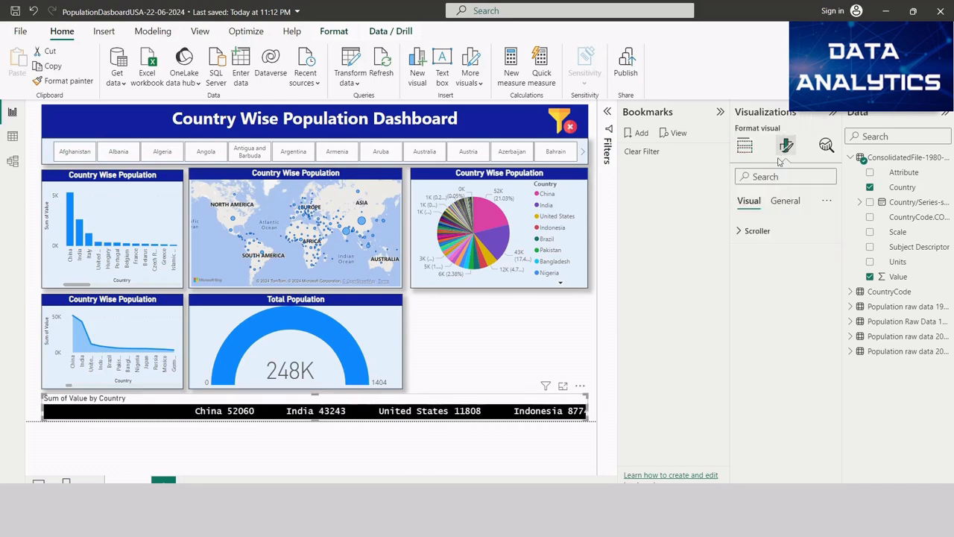
{"action": "left_click", "coordinate": [738, 232]}
{"action": "scroll", "coordinate": [774, 371], "scroll_direction": "down", "scroll_amount": 2}
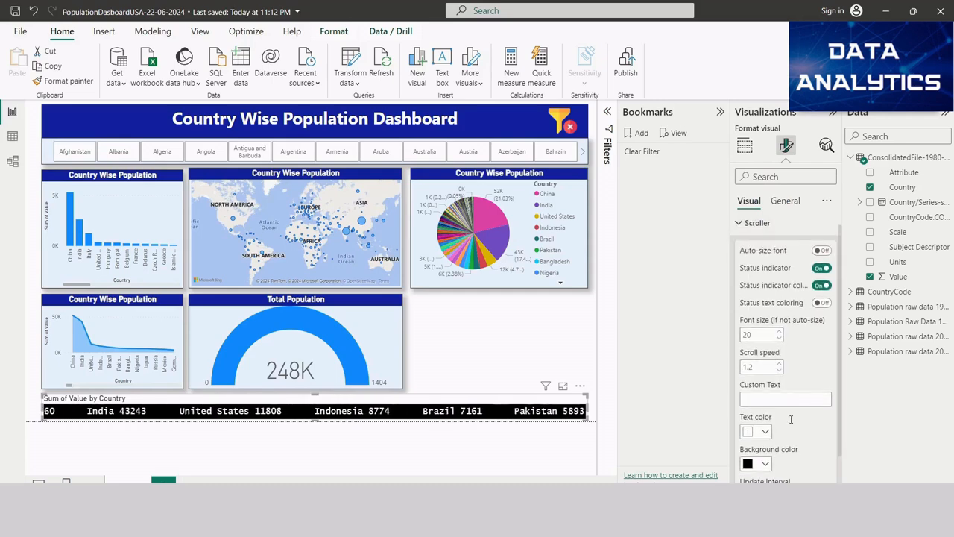
{"action": "left_click", "coordinate": [765, 423]}
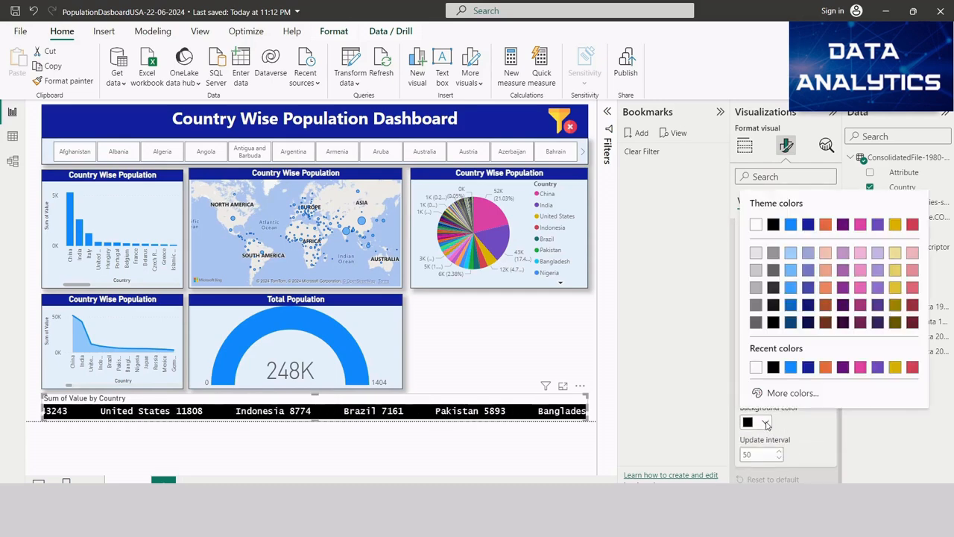
{"action": "left_click", "coordinate": [809, 368]}
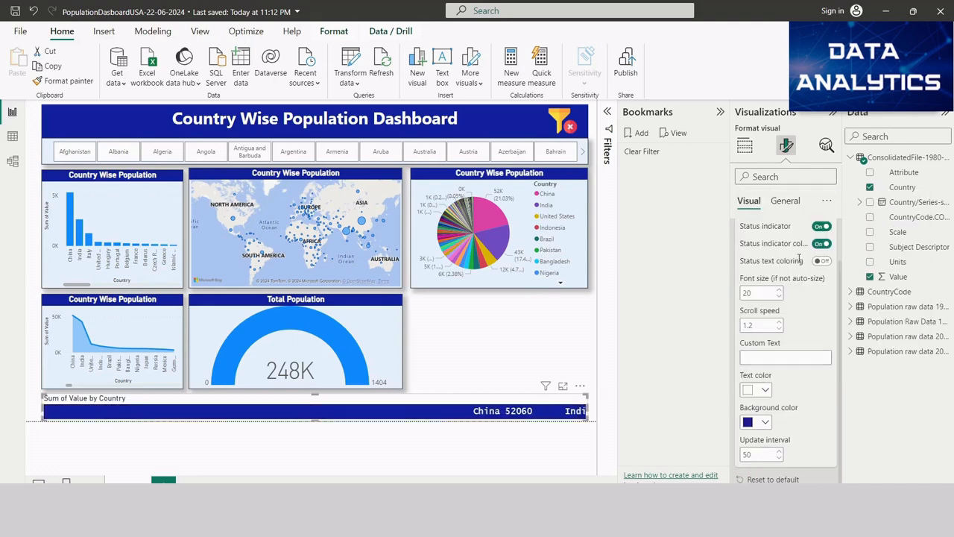
Step: Turn off the Scroller's title and header icons
{"action": "left_click", "coordinate": [787, 202]}
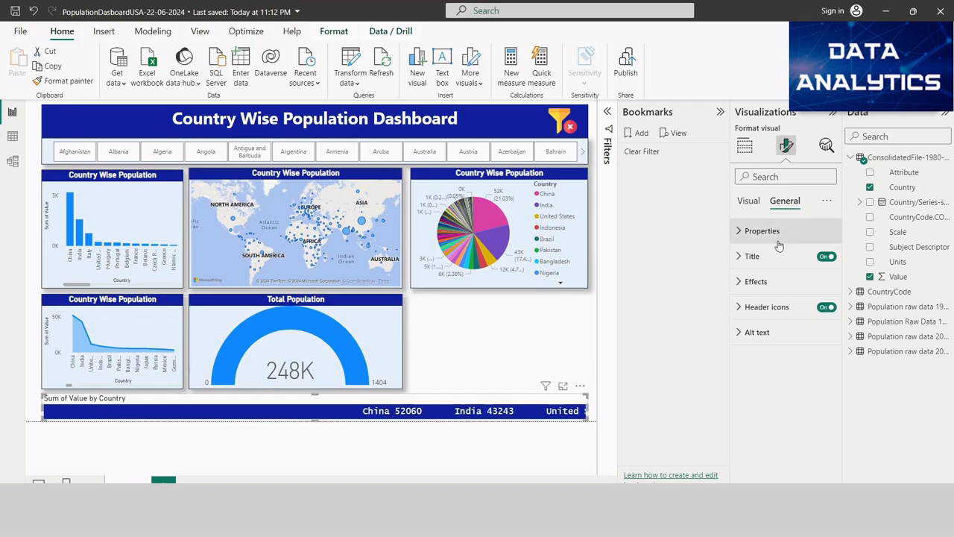
{"action": "left_click", "coordinate": [827, 308]}
{"action": "left_click", "coordinate": [828, 256]}
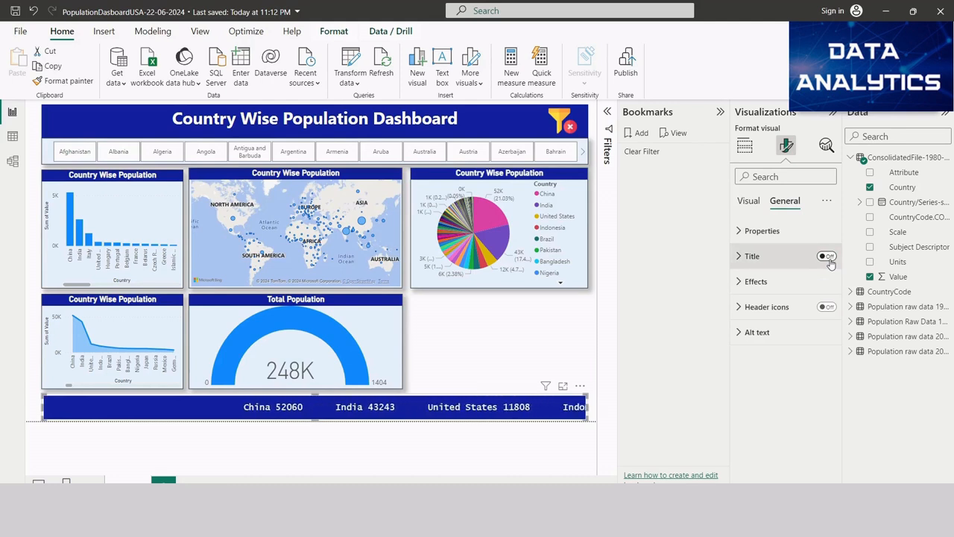
Step: Try a scatter chart in the empty space below the pie chart, with Country as values and Value on the X axis
{"action": "left_click", "coordinate": [548, 321]}
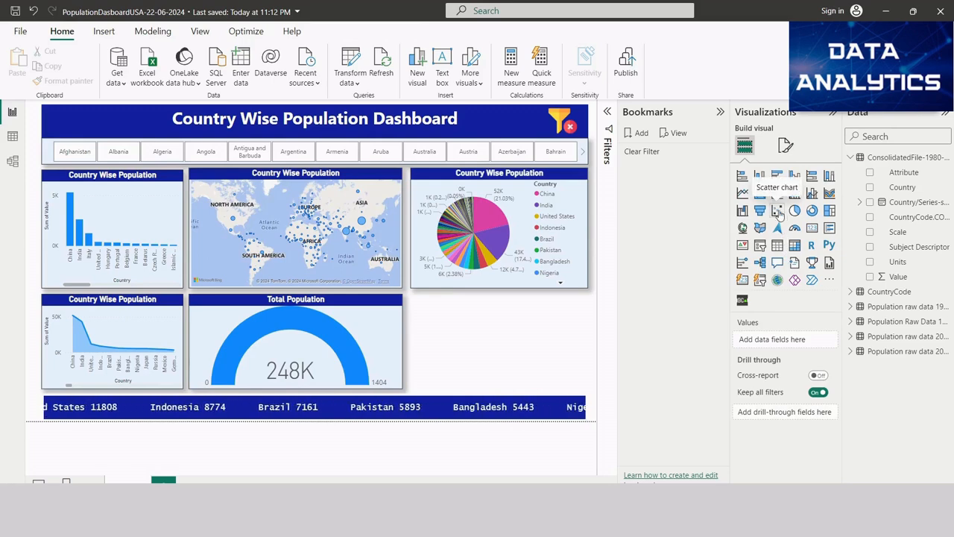
{"action": "left_click_drag", "start_coordinate": [777, 212], "coordinate": [573, 341]}
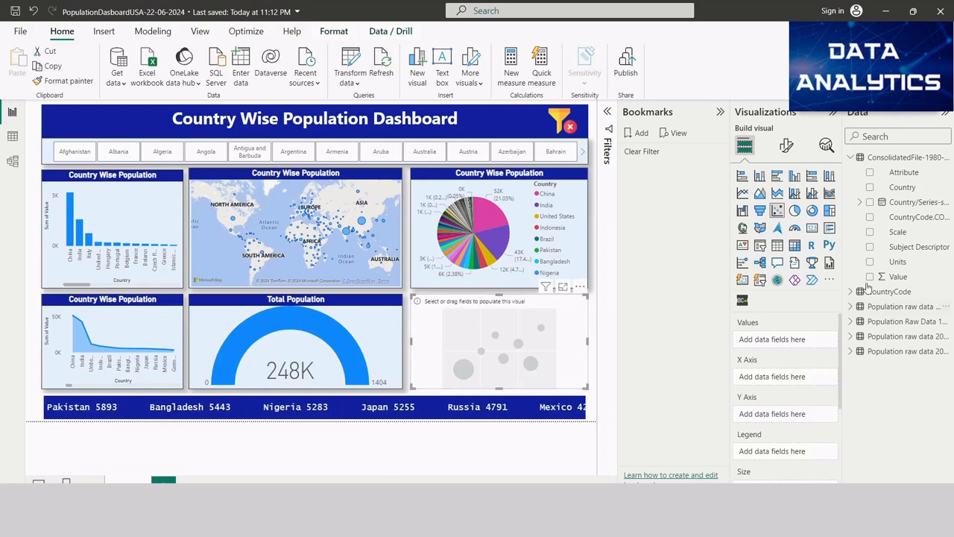
{"action": "left_click", "coordinate": [871, 188]}
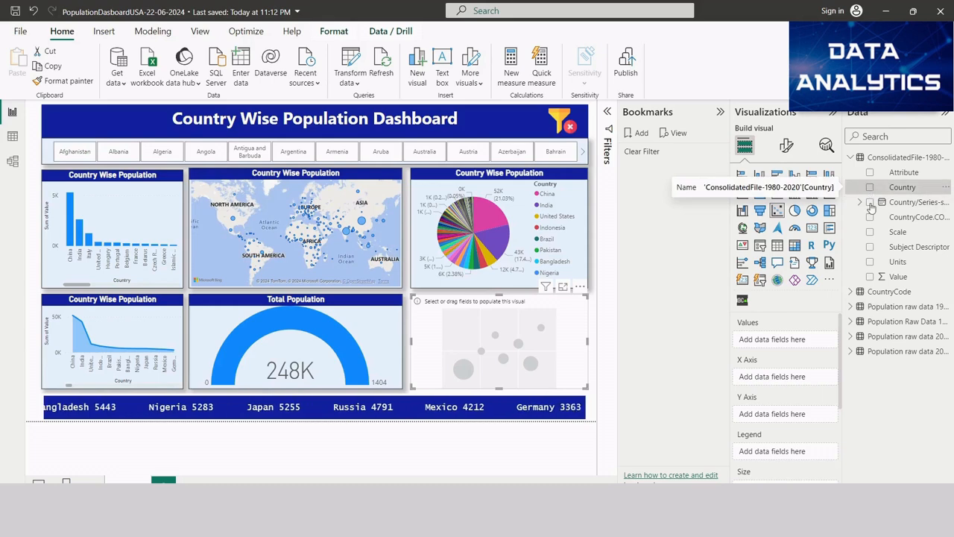
{"action": "left_click", "coordinate": [870, 276]}
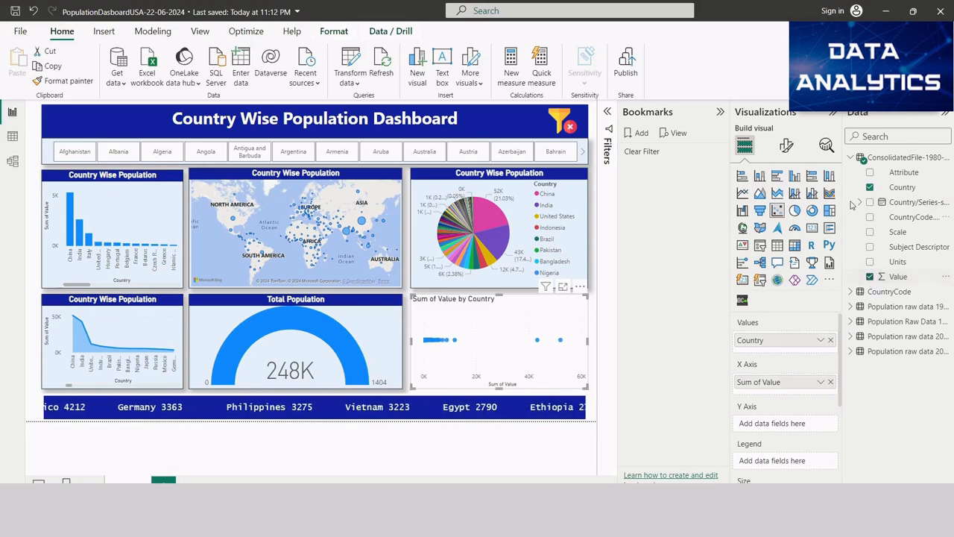
Step: Try CountryCode.CODE, Attribute and Scale in place of Country in the scatter chart, and clear all its fields
{"action": "left_click", "coordinate": [870, 187]}
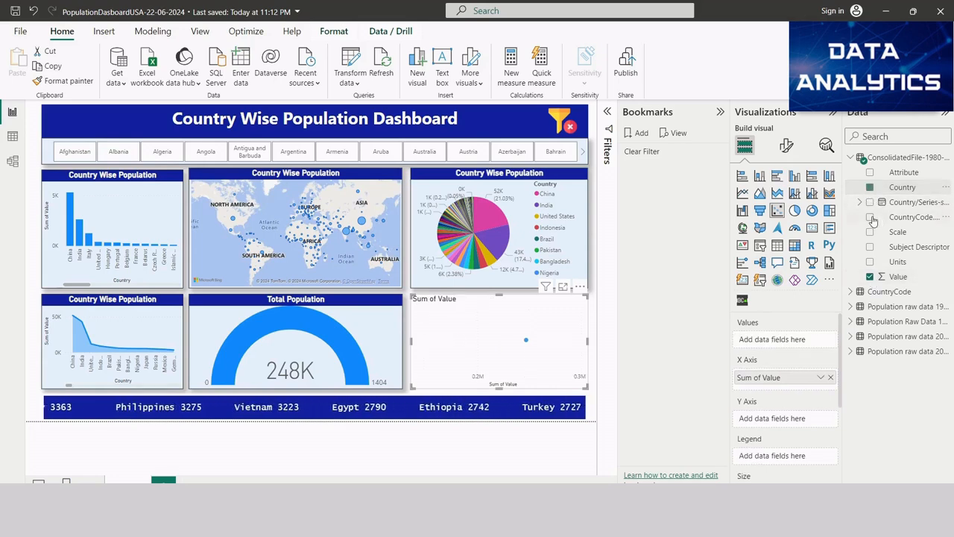
{"action": "left_click", "coordinate": [870, 217]}
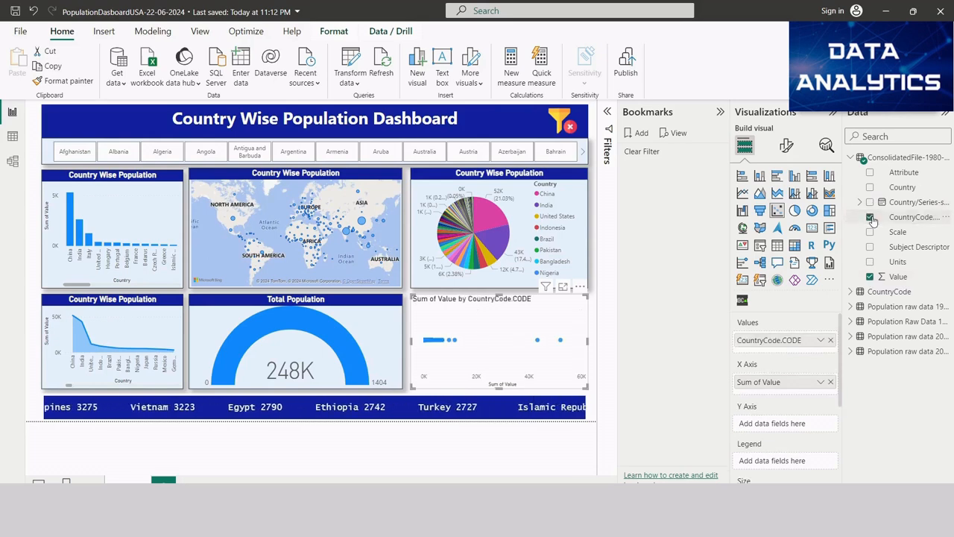
{"action": "left_click", "coordinate": [870, 217]}
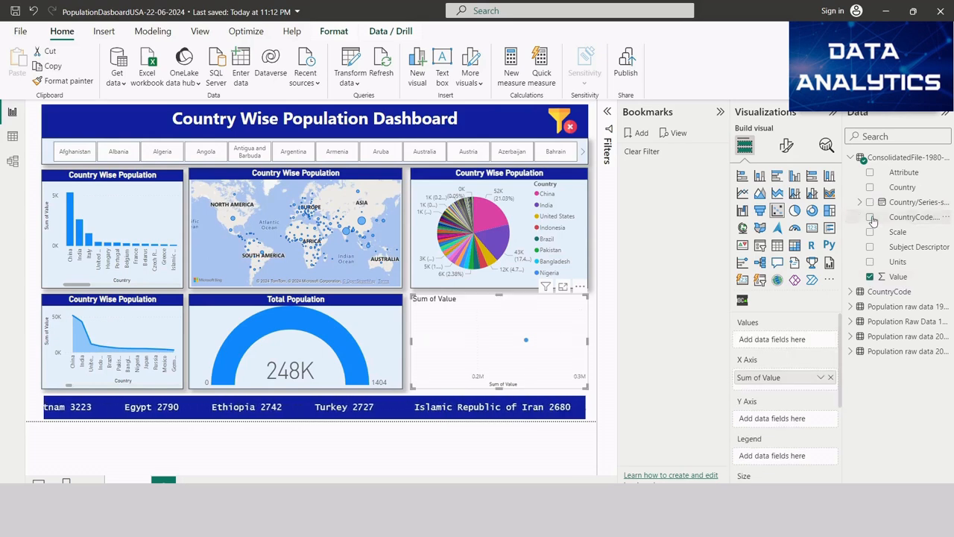
{"action": "left_click", "coordinate": [871, 174]}
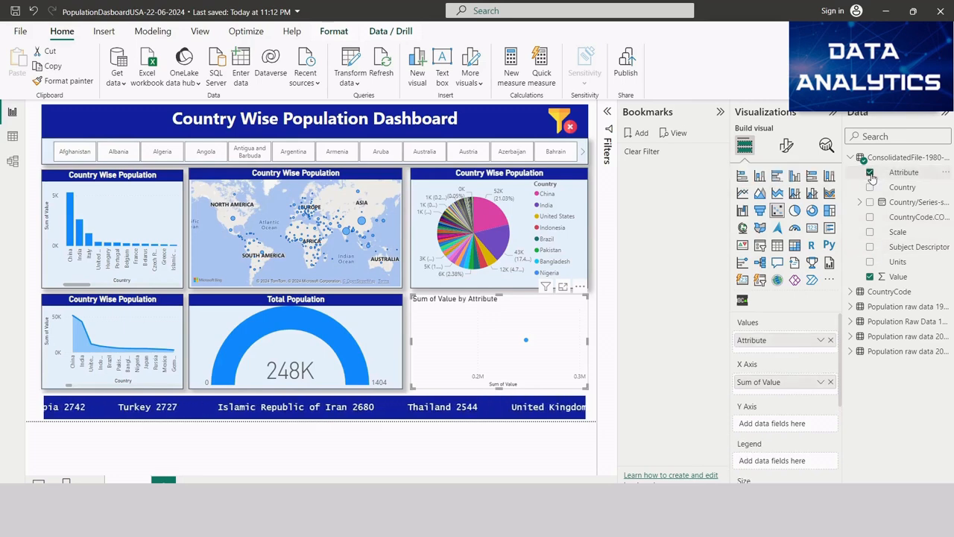
{"action": "left_click", "coordinate": [870, 173]}
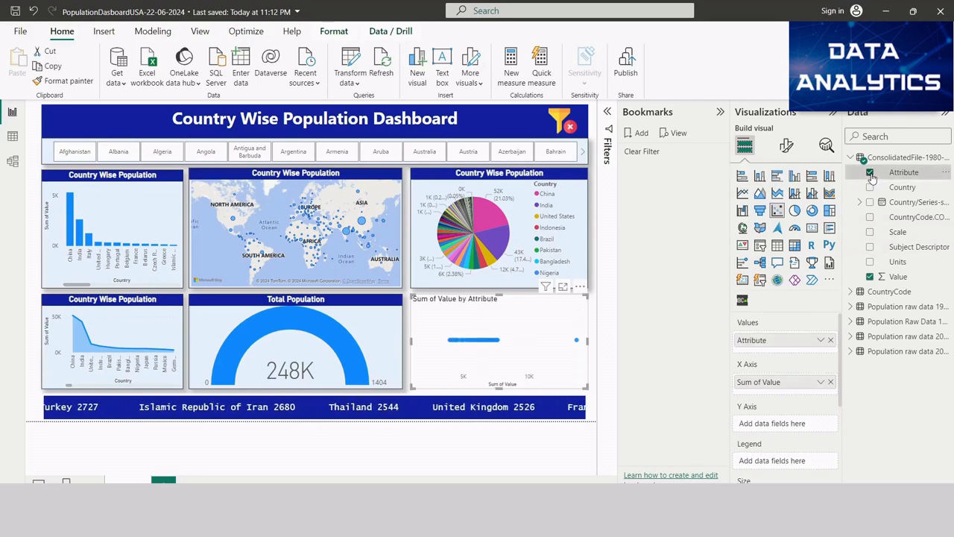
{"action": "left_click", "coordinate": [871, 232]}
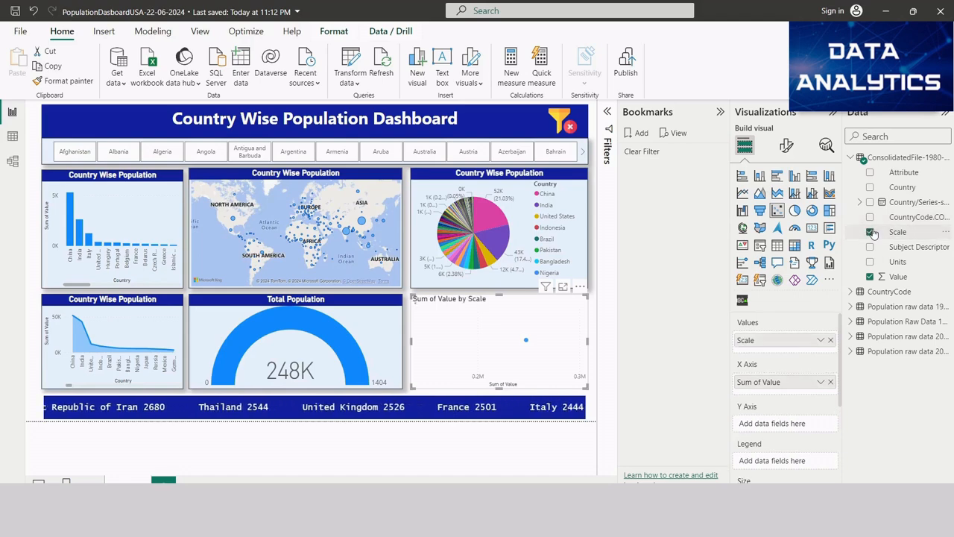
{"action": "left_click", "coordinate": [871, 231]}
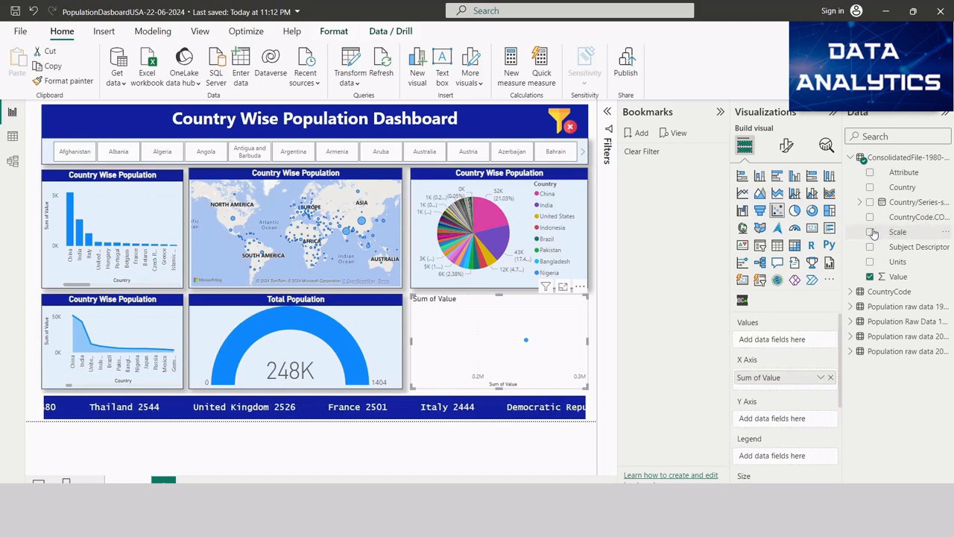
{"action": "left_click", "coordinate": [870, 277]}
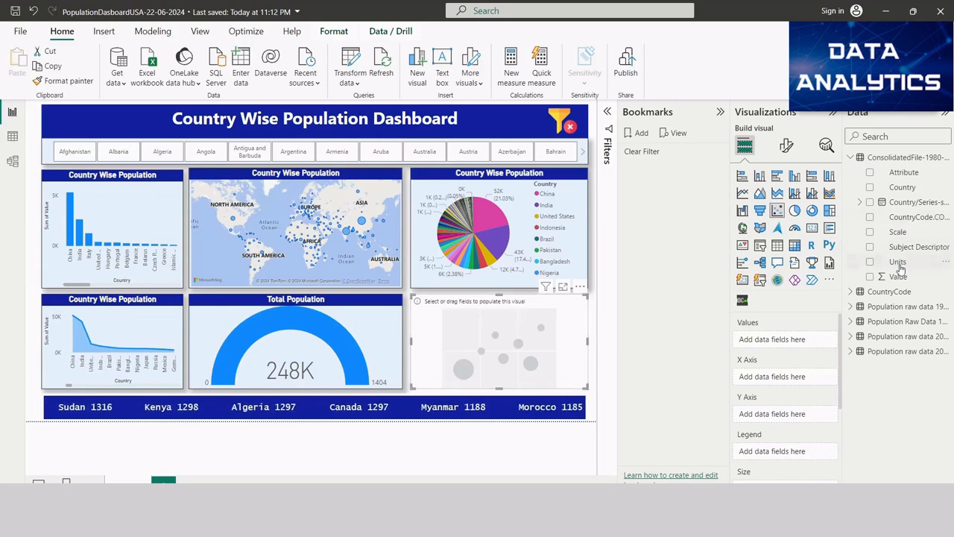
Step: Try Attribute on the scatter chart's X axis and Sum of Value on its Y axis, and delete the chart
{"action": "left_click", "coordinate": [871, 174]}
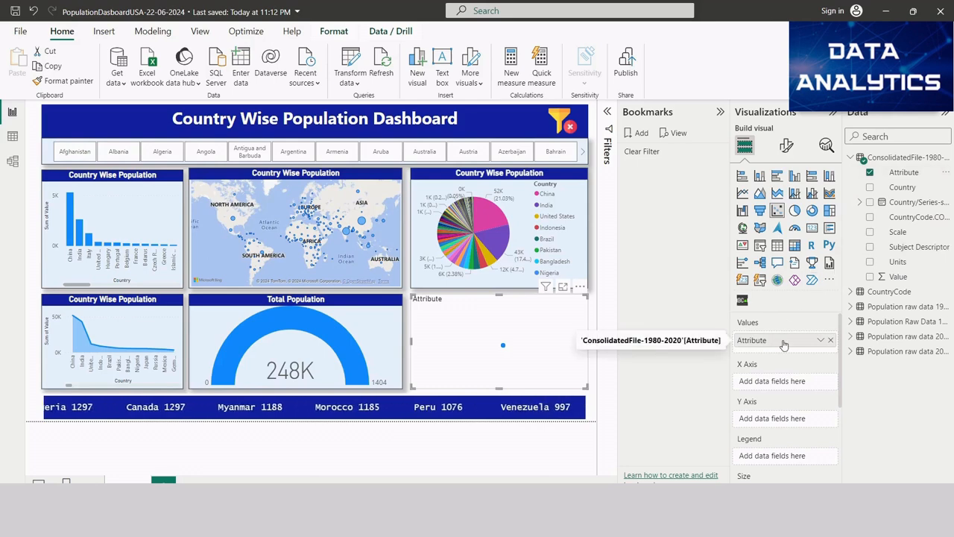
{"action": "left_click_drag", "start_coordinate": [783, 344], "coordinate": [787, 383]}
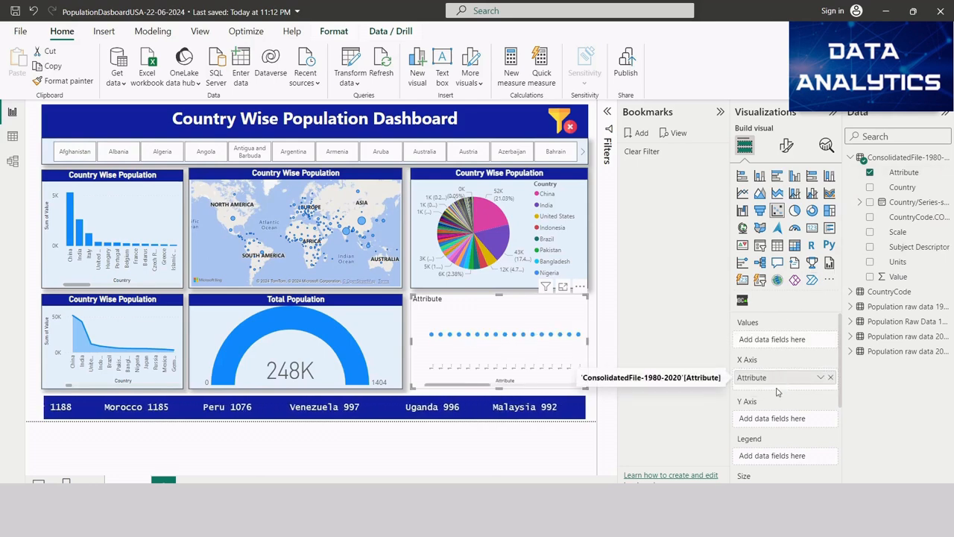
{"action": "left_click", "coordinate": [871, 277]}
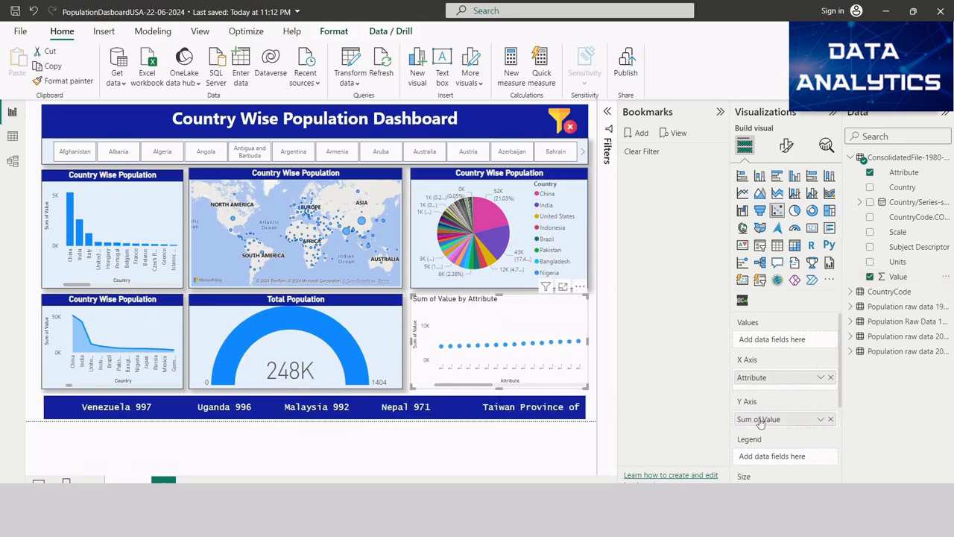
{"action": "left_click_drag", "start_coordinate": [760, 420], "coordinate": [769, 341]}
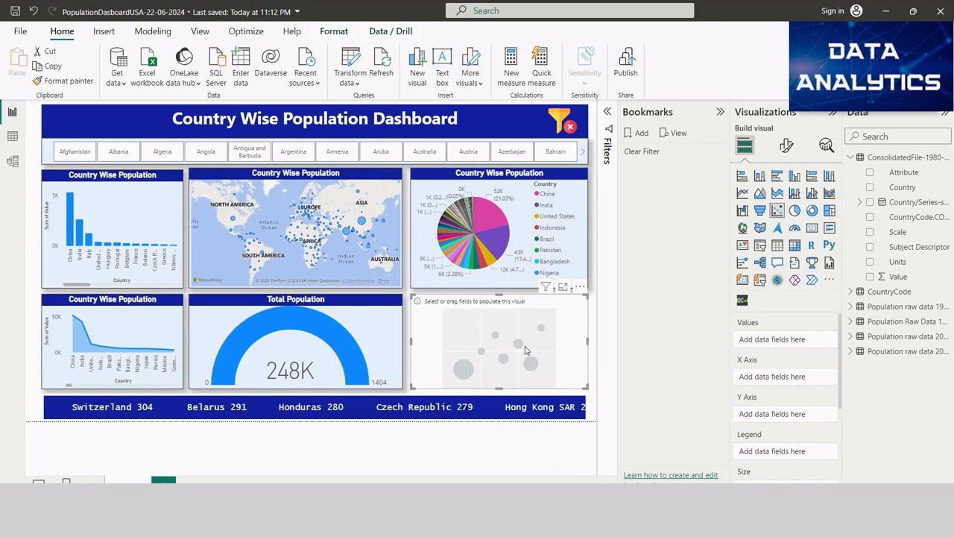
{"action": "key", "text": "Delete"}
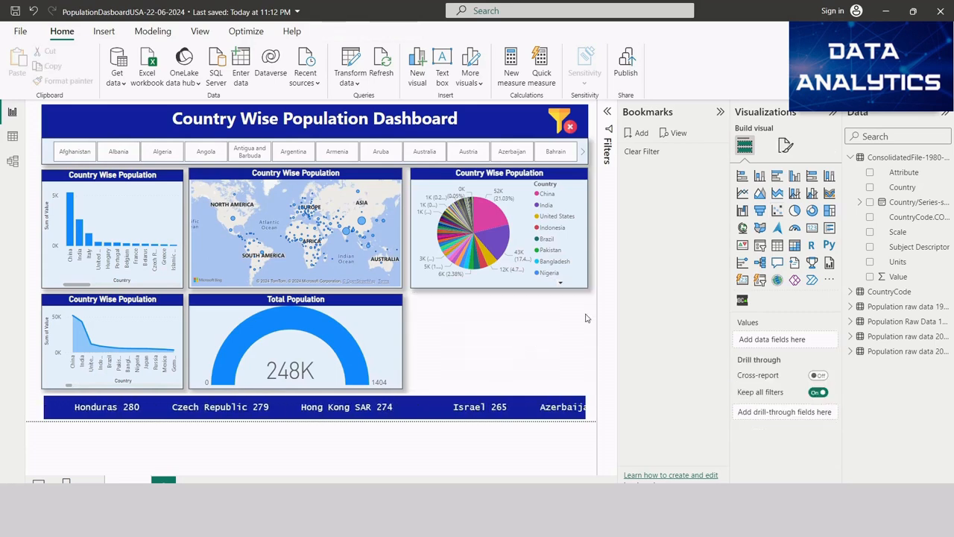
Step: Add a stacked bar chart in the empty space below the pie chart, with Country on the Y-axis and Sum of Value on the X-axis
{"action": "left_click", "coordinate": [777, 177]}
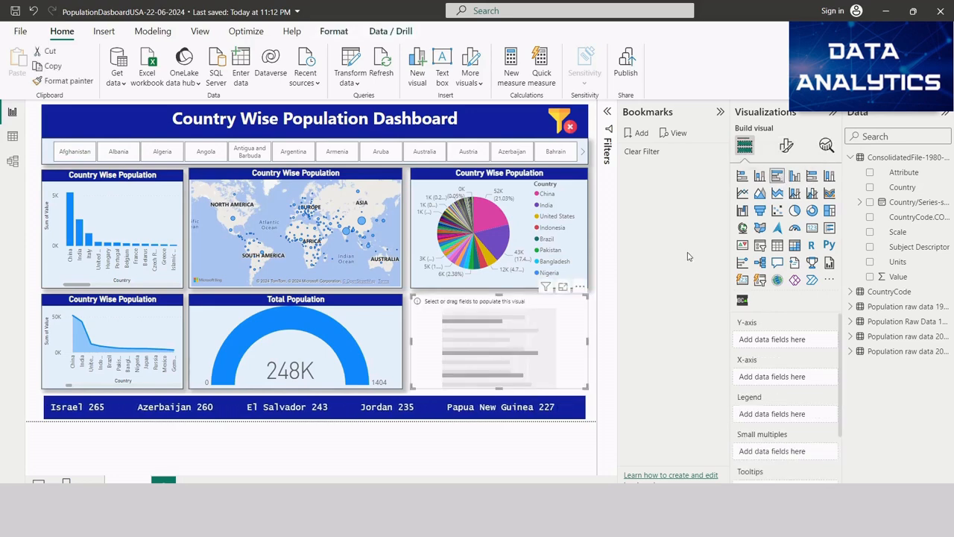
{"action": "left_click", "coordinate": [811, 178]}
{"action": "left_click_drag", "start_coordinate": [571, 316], "coordinate": [568, 316]}
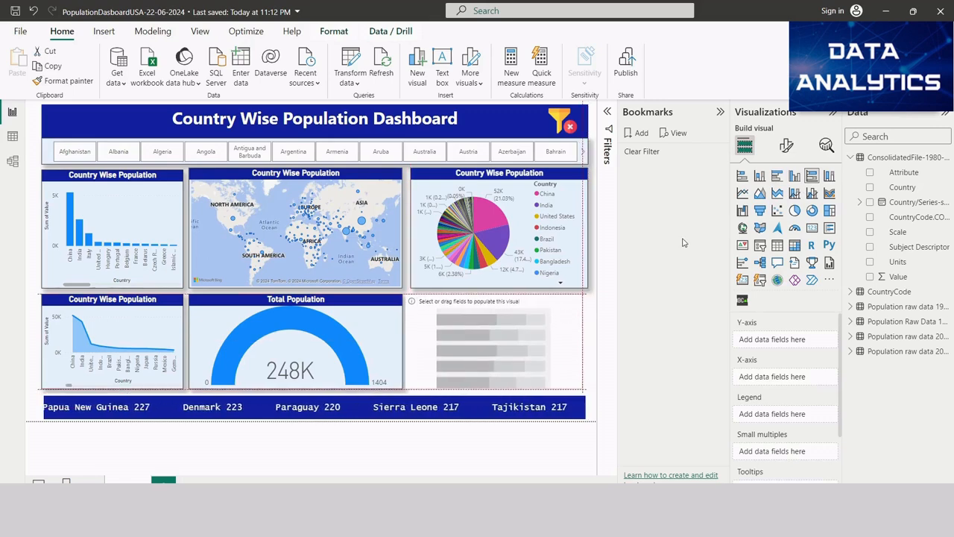
{"action": "left_click", "coordinate": [742, 177]}
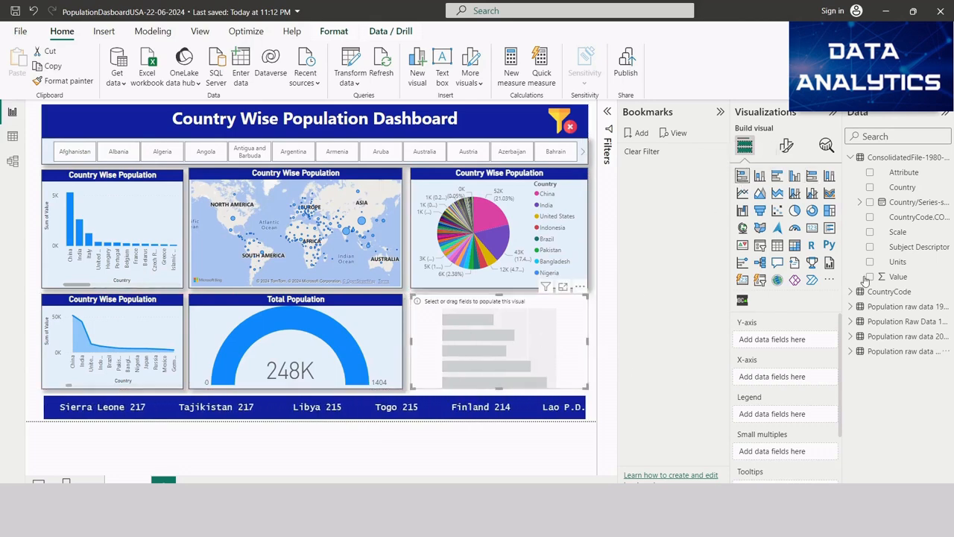
{"action": "left_click", "coordinate": [870, 187]}
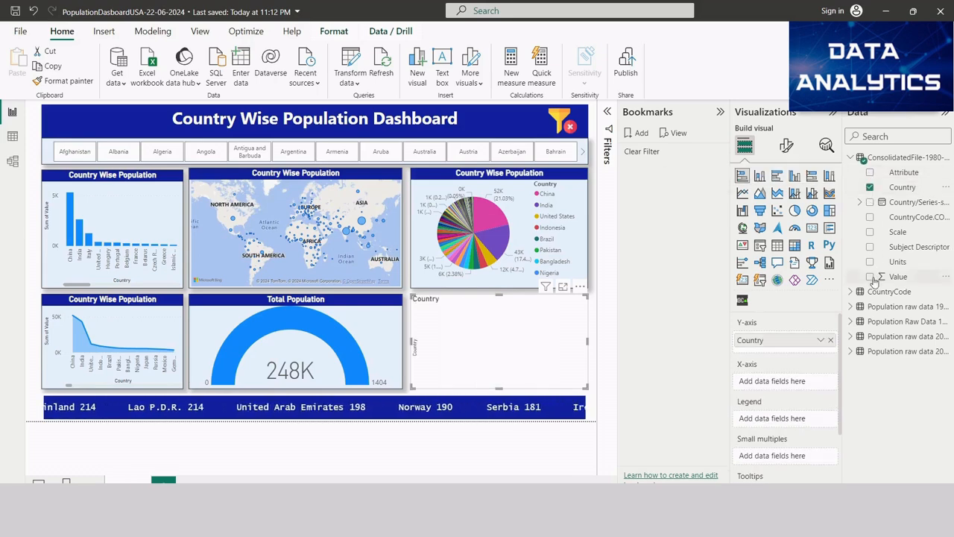
{"action": "left_click", "coordinate": [870, 276]}
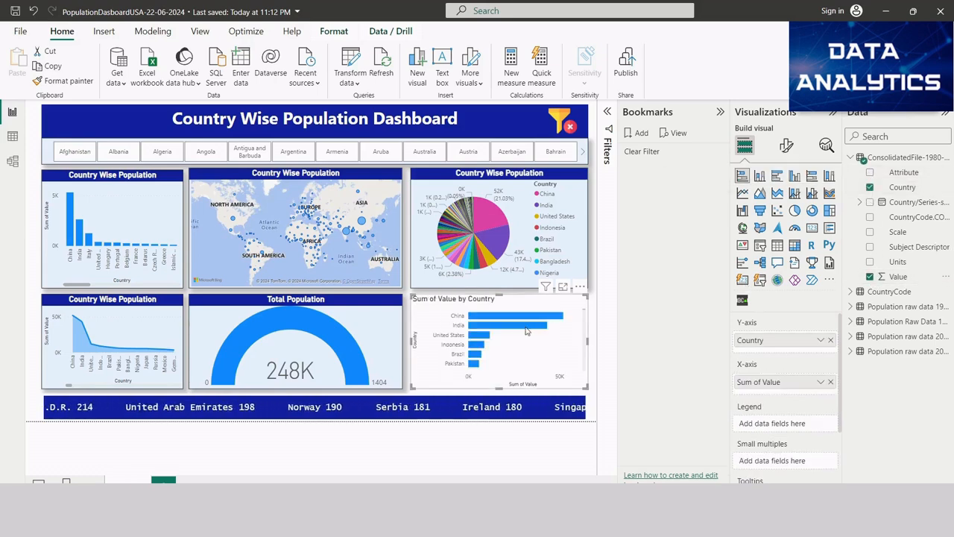
Step: Copy the formatting of the Country Wise Population column chart onto the new bar chart with the format painter
{"action": "left_click", "coordinate": [131, 211]}
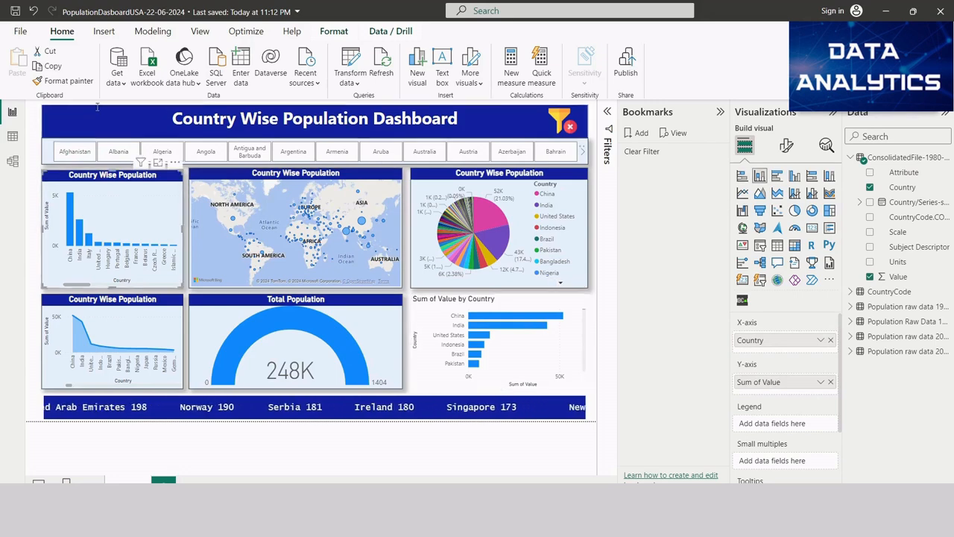
{"action": "left_click", "coordinate": [71, 81]}
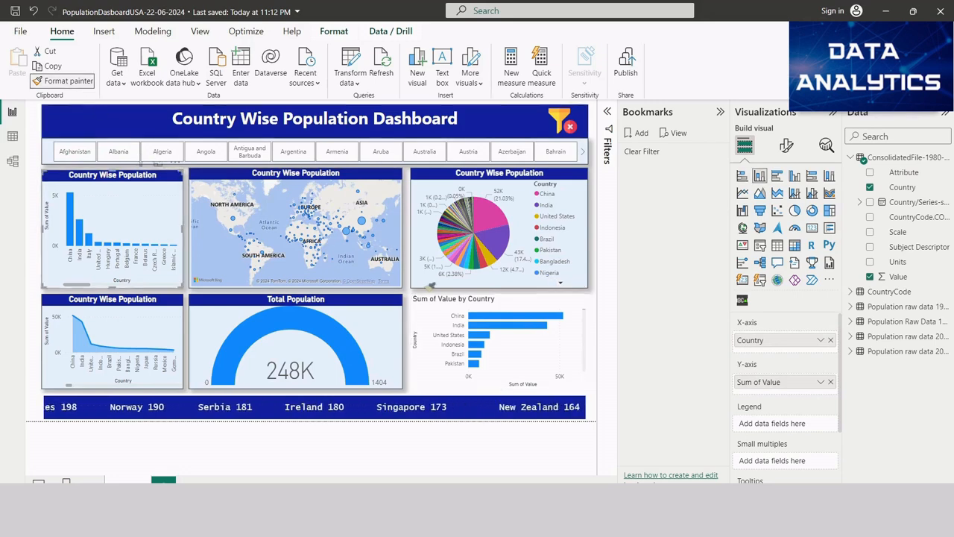
{"action": "left_click", "coordinate": [563, 328]}
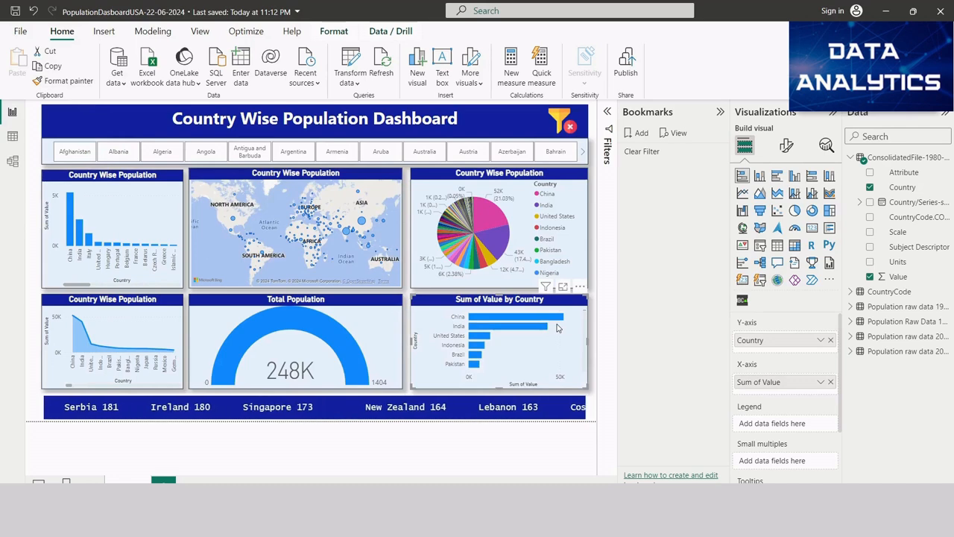
Step: Change the bar chart's title text to "Country Wise Population"
{"action": "left_click", "coordinate": [786, 146]}
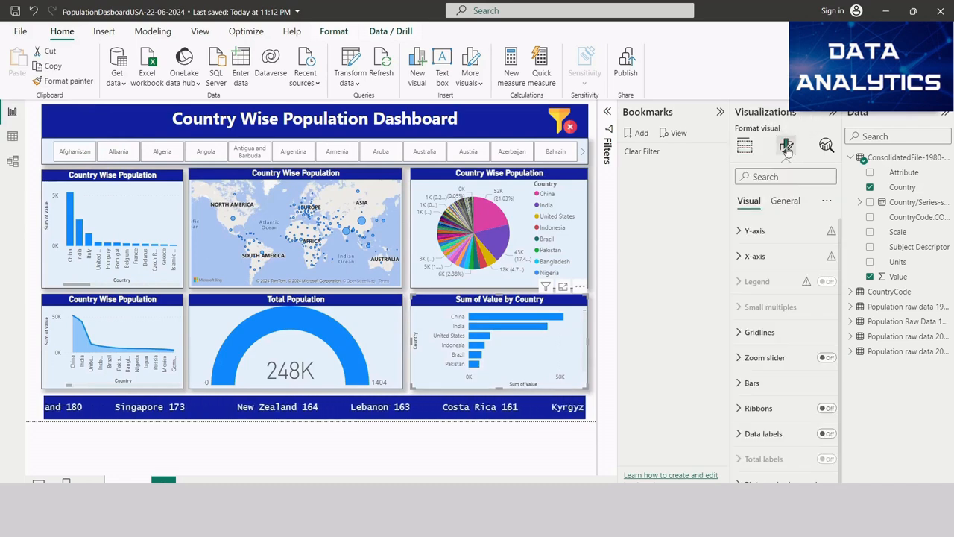
{"action": "left_click", "coordinate": [783, 202]}
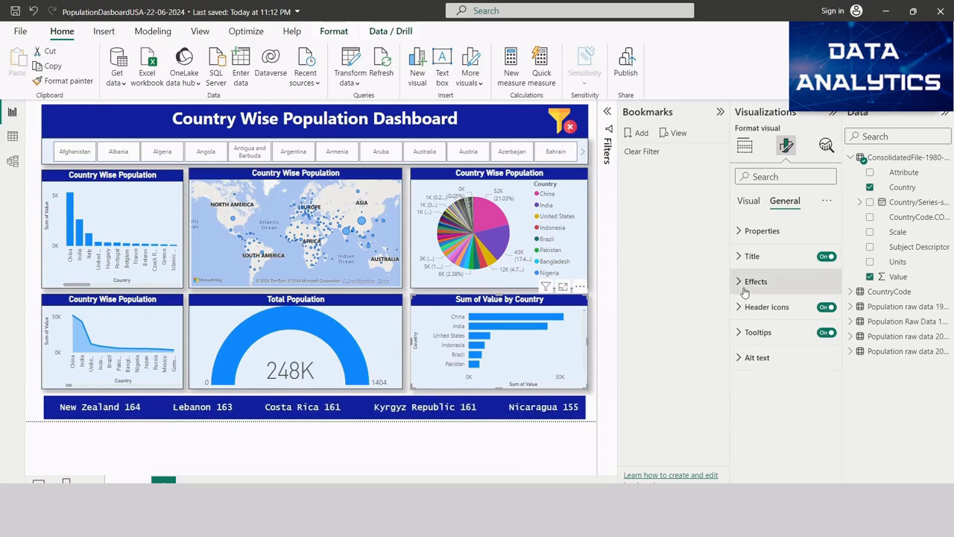
{"action": "left_click", "coordinate": [737, 258]}
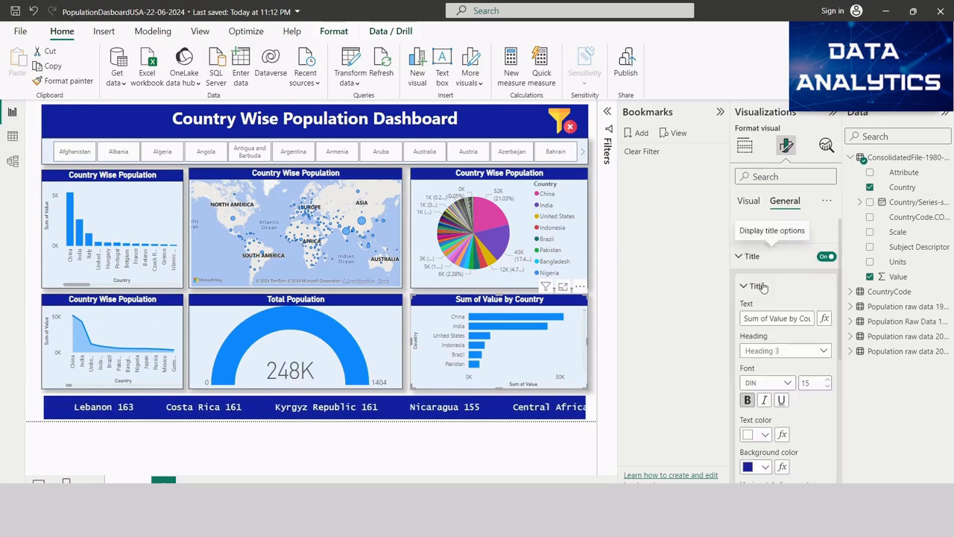
{"action": "triple_click", "coordinate": [800, 319]}
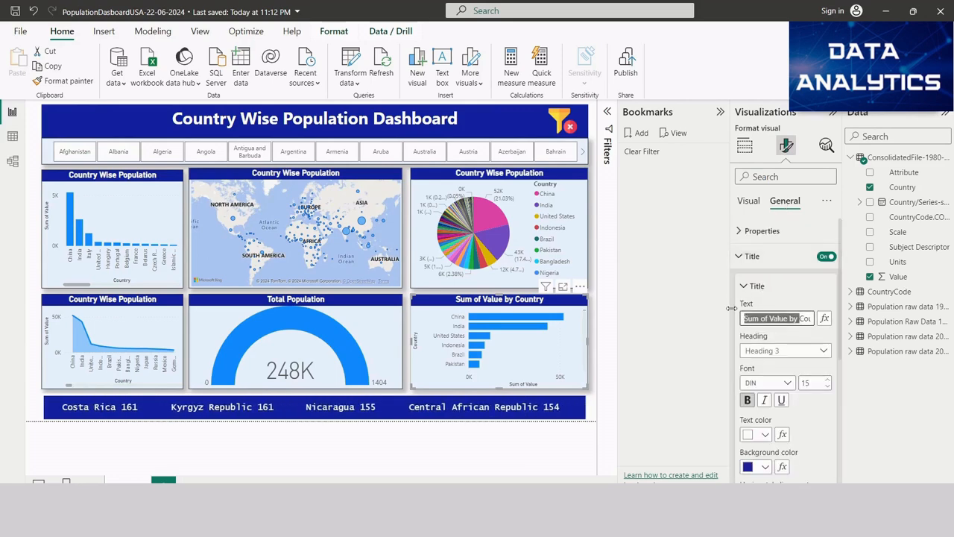
{"action": "type", "text": "Country"}
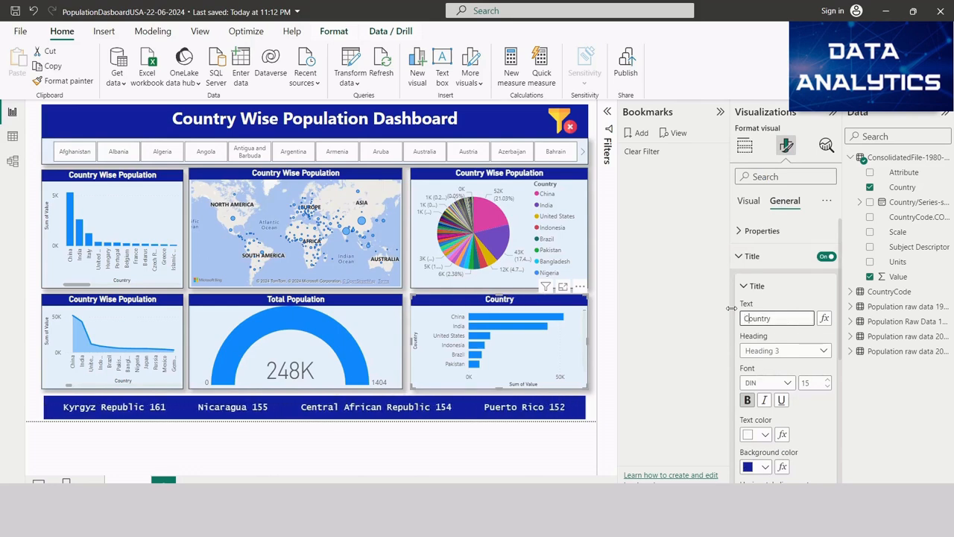
{"action": "type", "text": "Wise"}
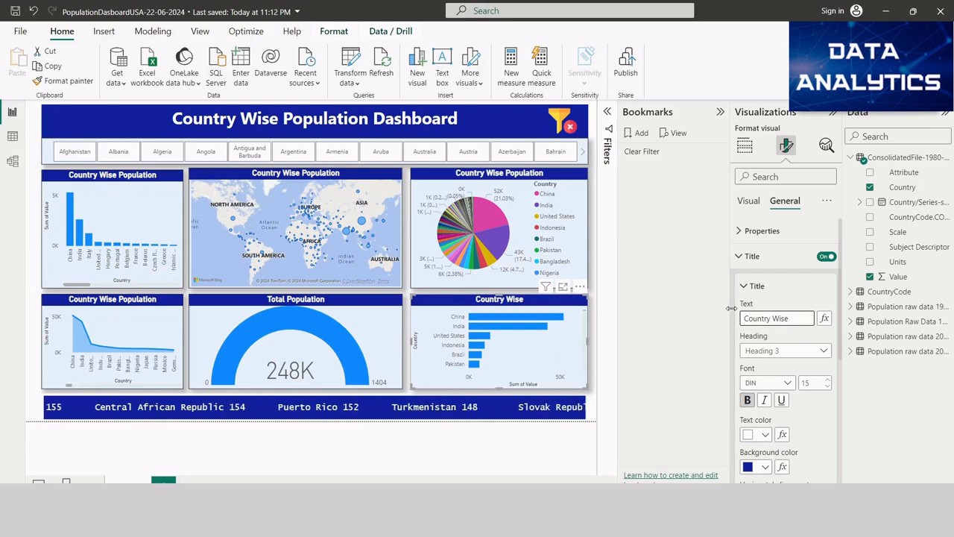
{"action": "type", "text": " Population"}
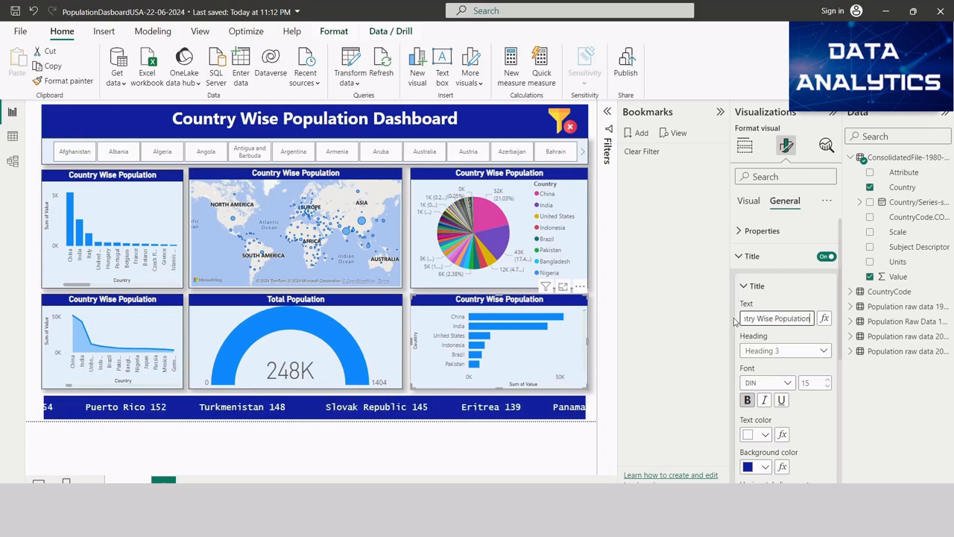
{"action": "left_click", "coordinate": [695, 320]}
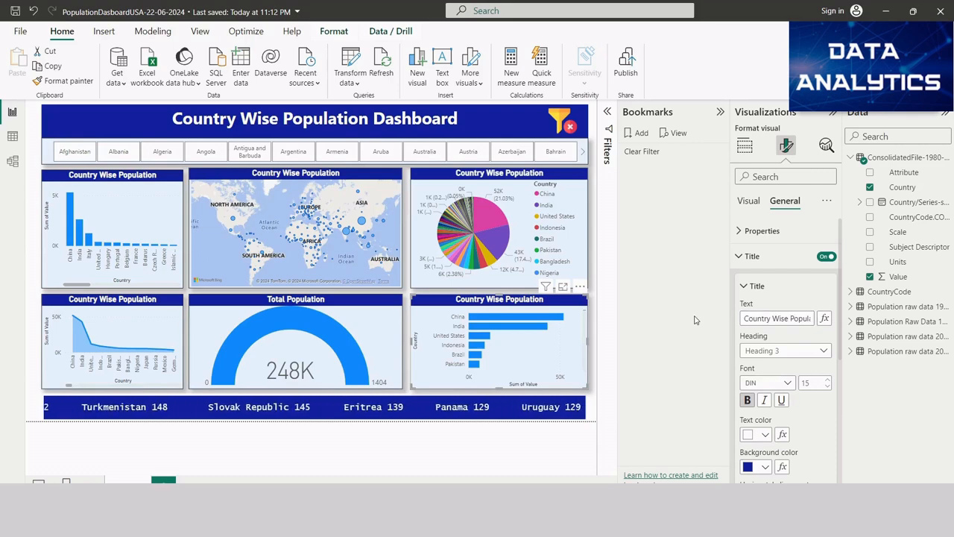
Step: Collapse the bookmarks list, and view the ConsolidatedFile-1980-2020 table's data before returning to the report
{"action": "left_click", "coordinate": [719, 114]}
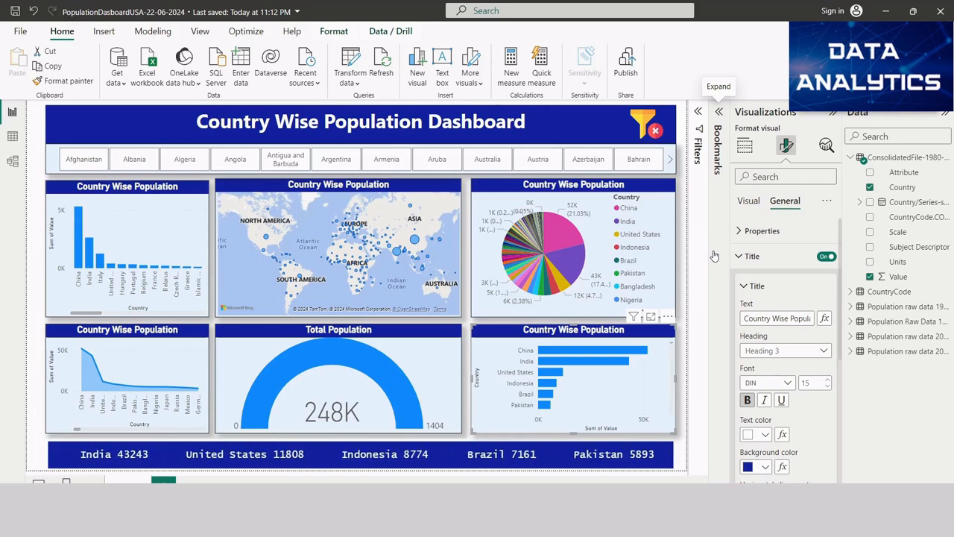
{"action": "left_click", "coordinate": [12, 136]}
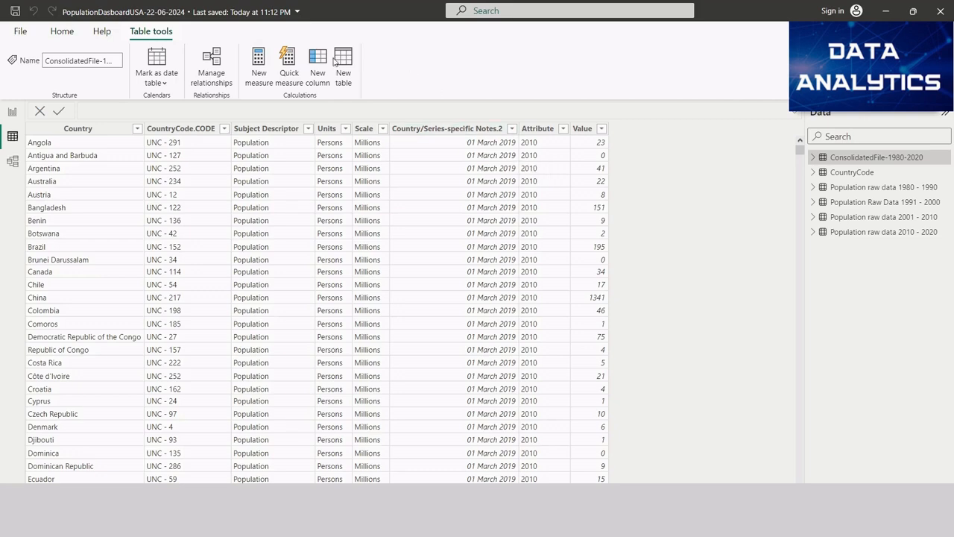
{"action": "left_click", "coordinate": [12, 113]}
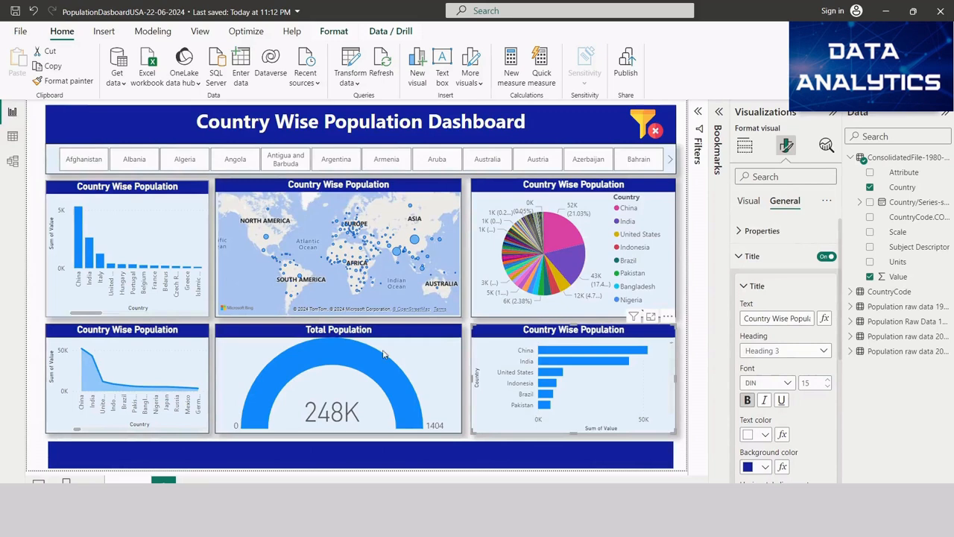